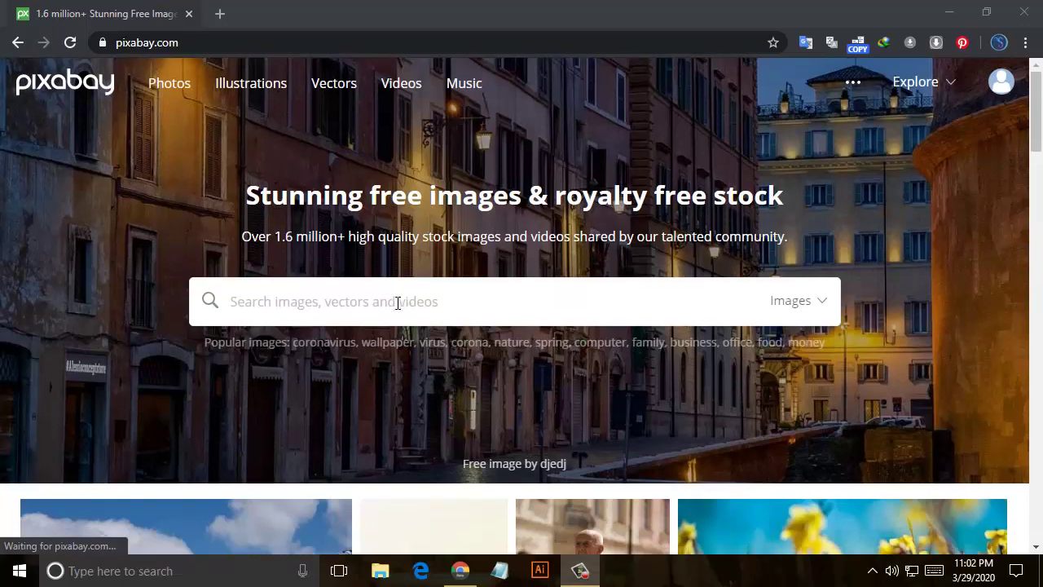
- Start a Pixabay image search for 'man portrait' photos
{"action": "scroll", "coordinate": [397, 303], "scroll_direction": "down", "scroll_amount": 4}
{"action": "scroll", "coordinate": [398, 303], "scroll_direction": "down", "scroll_amount": 3}
{"action": "scroll", "coordinate": [396, 309], "scroll_direction": "up", "scroll_amount": 7}
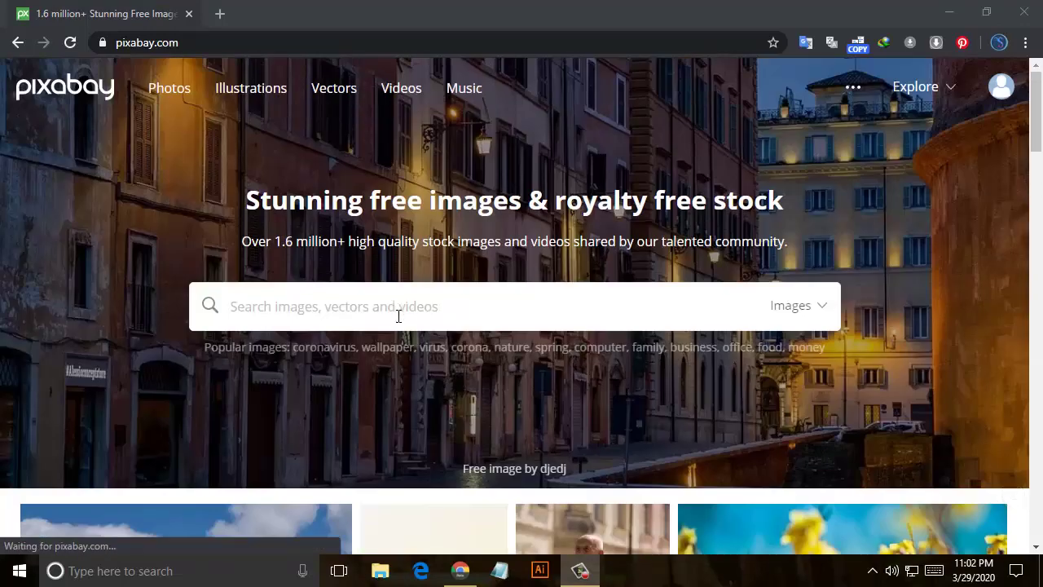
{"action": "left_click", "coordinate": [417, 307]}
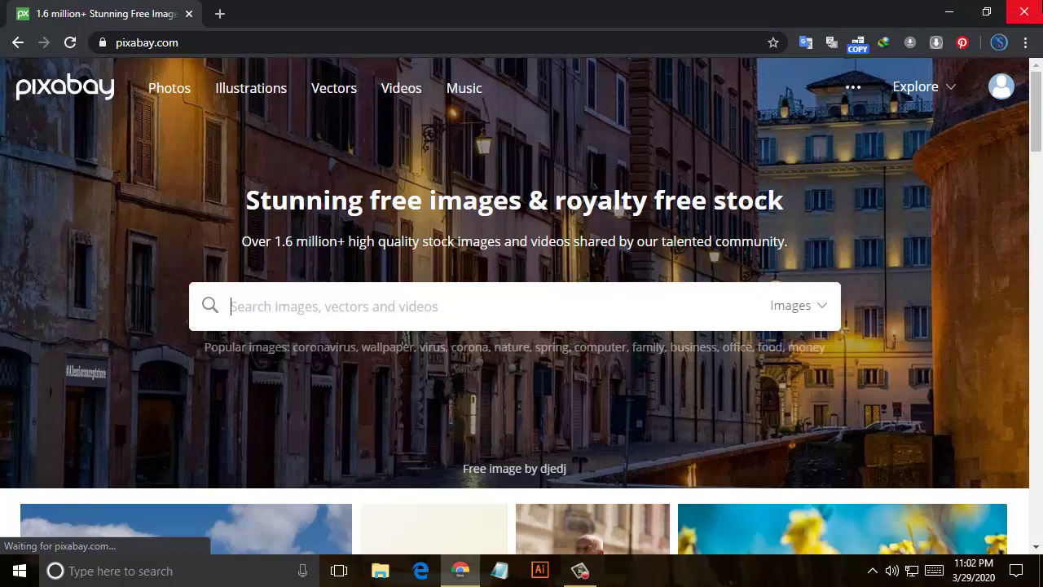
{"action": "type", "text": "man portrait"}
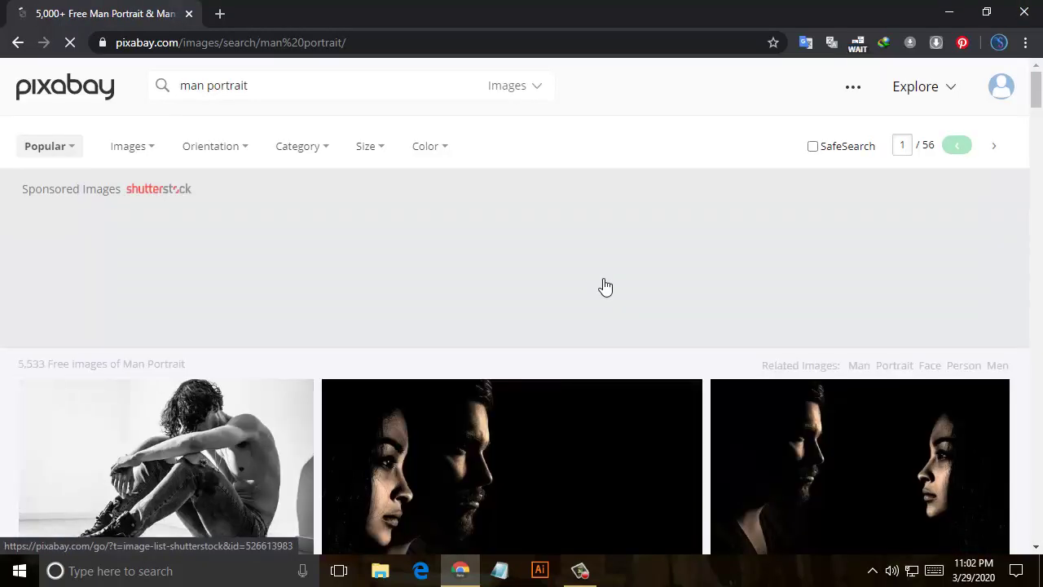
{"action": "scroll", "coordinate": [604, 286], "scroll_direction": "down", "scroll_amount": 2}
{"action": "scroll", "coordinate": [605, 287], "scroll_direction": "down", "scroll_amount": 2}
{"action": "scroll", "coordinate": [605, 286], "scroll_direction": "down", "scroll_amount": 4}
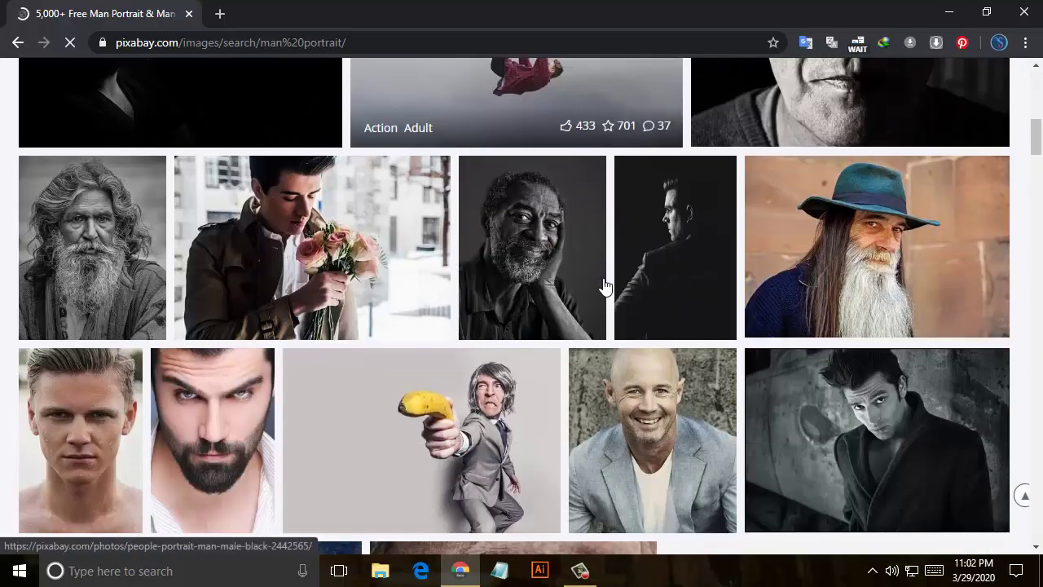
{"action": "mouse_move", "coordinate": [532, 247]}
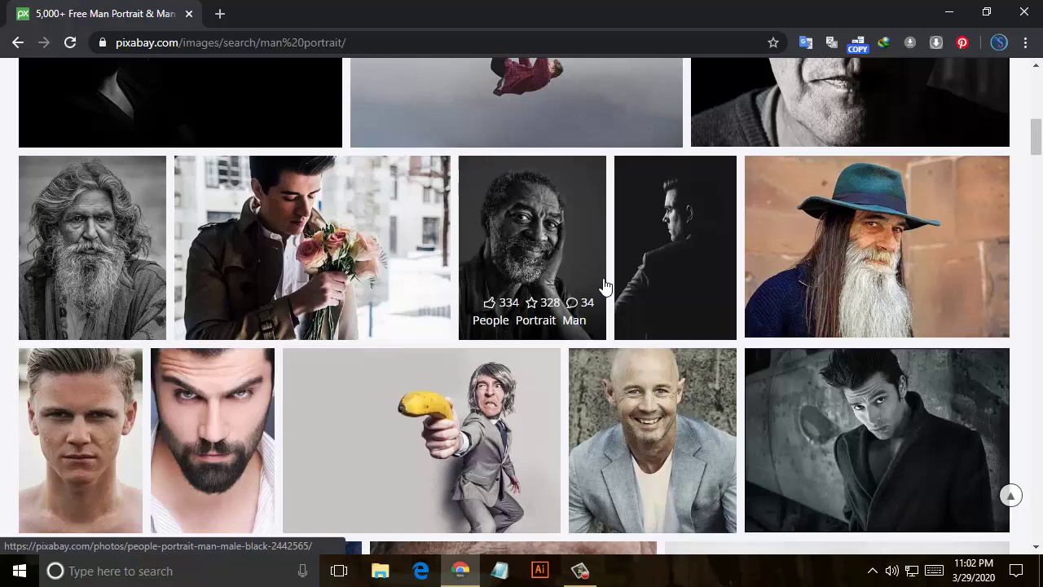
{"action": "scroll", "coordinate": [605, 286], "scroll_direction": "down", "scroll_amount": 2}
{"action": "scroll", "coordinate": [604, 286], "scroll_direction": "down", "scroll_amount": 2}
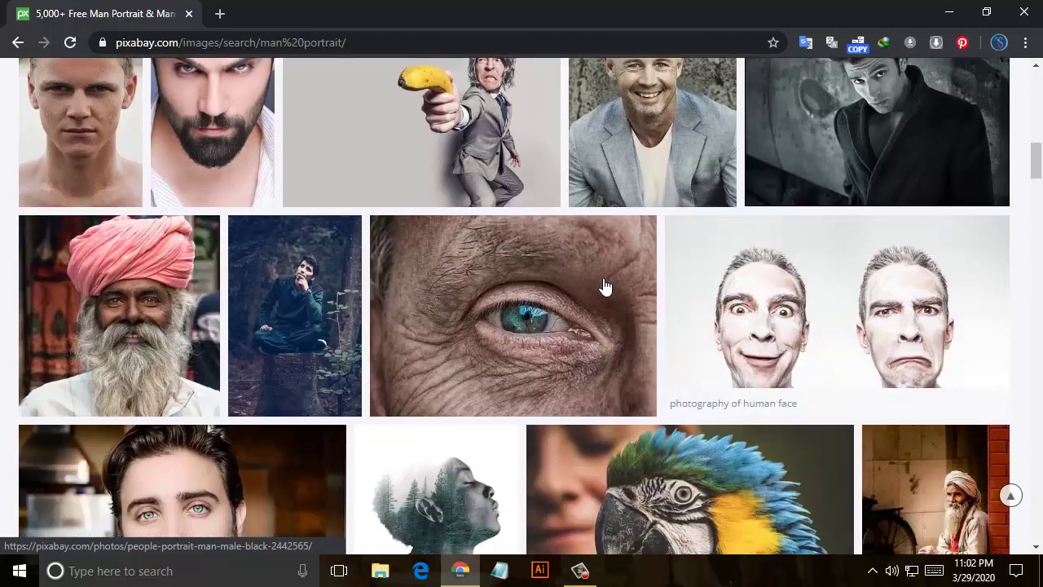
{"action": "scroll", "coordinate": [605, 287], "scroll_direction": "down", "scroll_amount": 4}
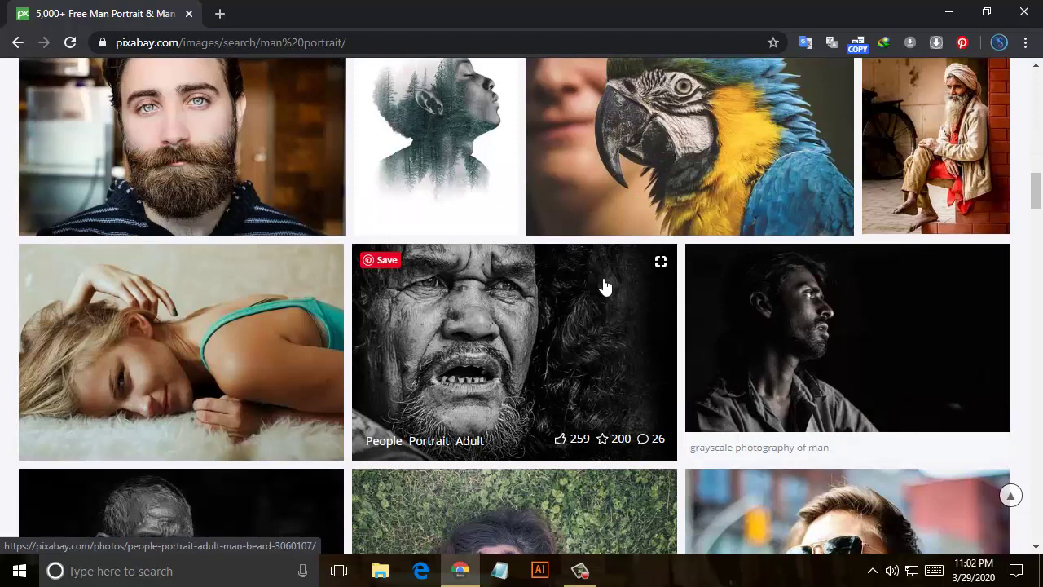
{"action": "scroll", "coordinate": [605, 286], "scroll_direction": "up", "scroll_amount": 2}
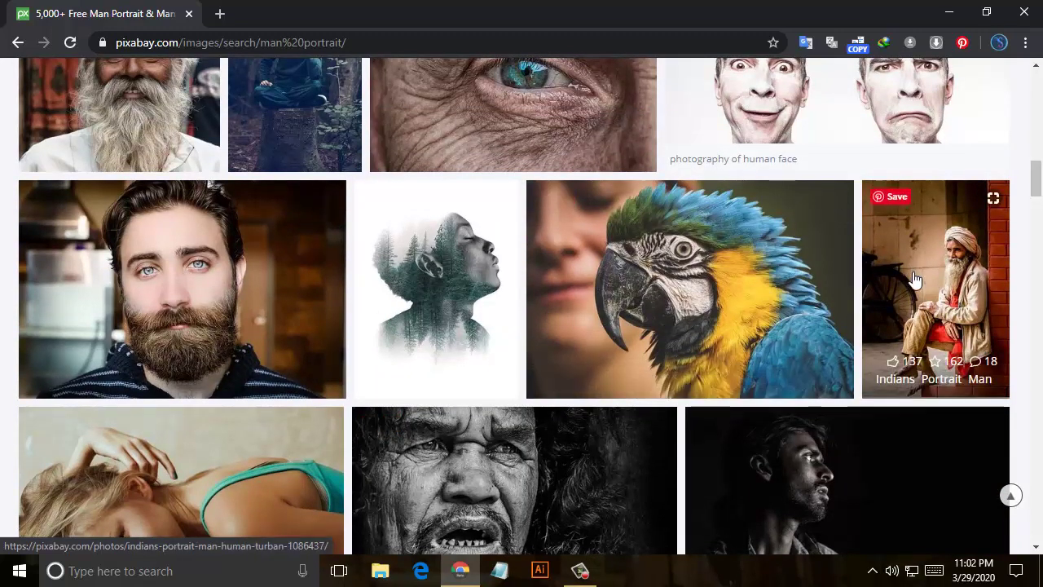
{"action": "mouse_move", "coordinate": [183, 288]}
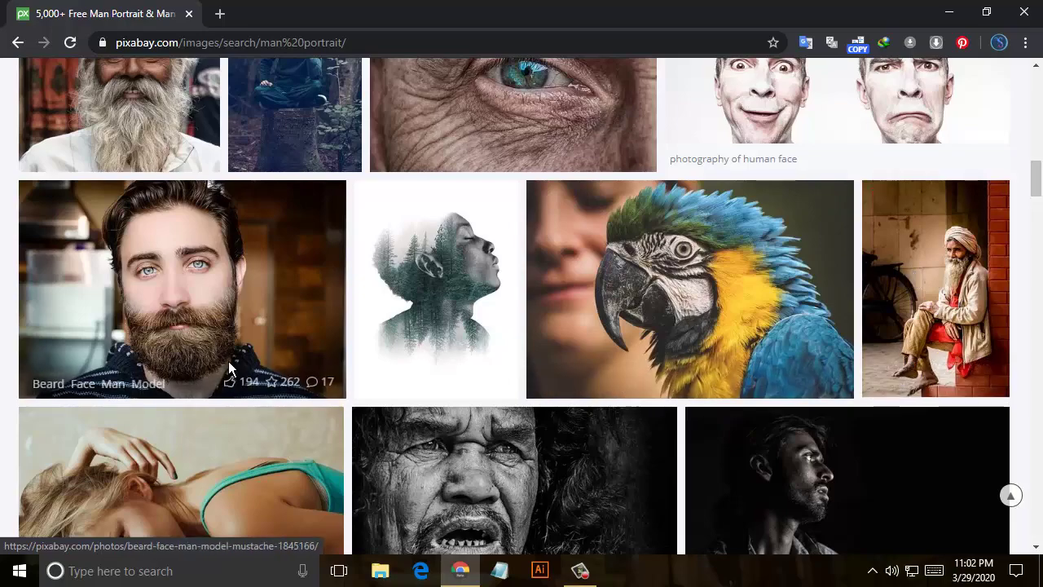
{"action": "scroll", "coordinate": [228, 361], "scroll_direction": "down", "scroll_amount": 3}
{"action": "scroll", "coordinate": [228, 366], "scroll_direction": "down", "scroll_amount": 2}
{"action": "scroll", "coordinate": [228, 369], "scroll_direction": "down", "scroll_amount": 4}
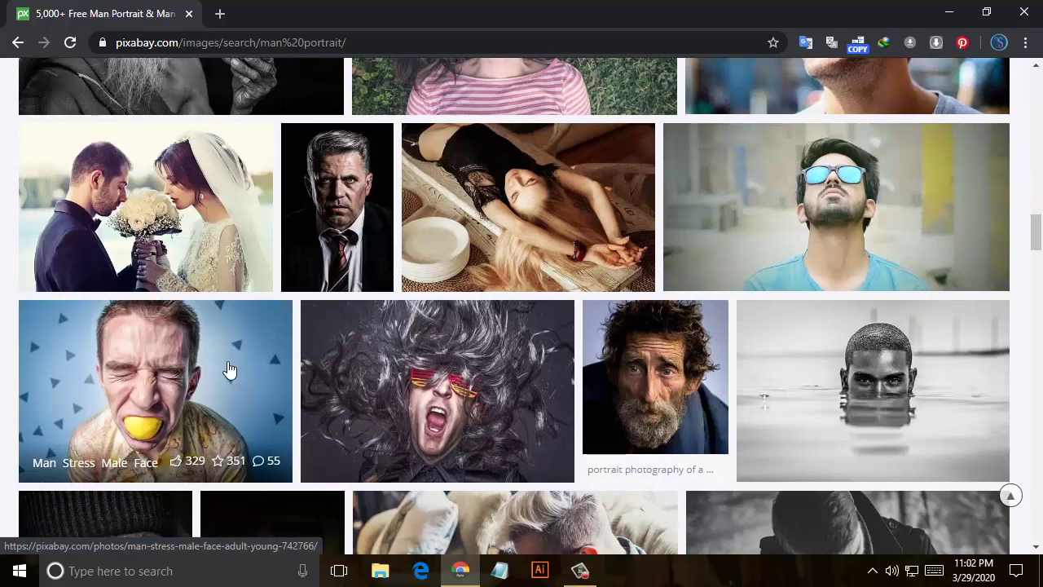
{"action": "scroll", "coordinate": [229, 369], "scroll_direction": "down", "scroll_amount": 5}
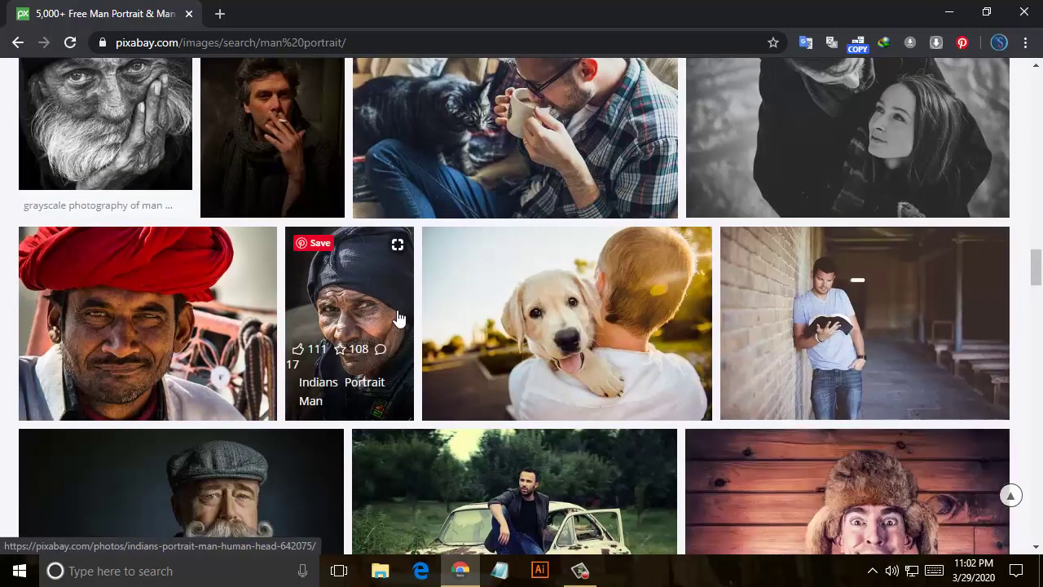
{"action": "scroll", "coordinate": [399, 318], "scroll_direction": "down", "scroll_amount": 2}
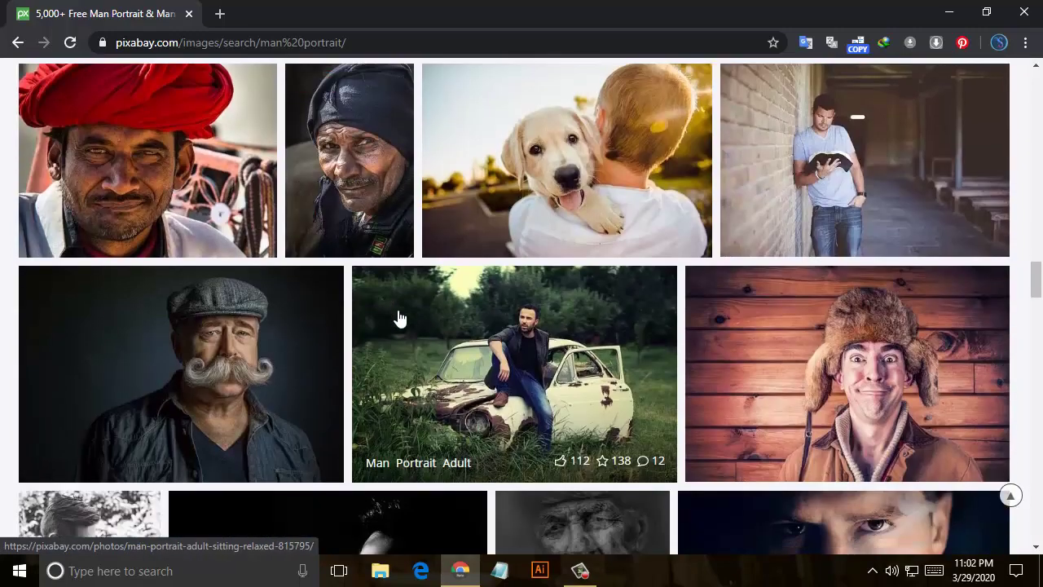
{"action": "scroll", "coordinate": [399, 318], "scroll_direction": "down", "scroll_amount": 4}
{"action": "scroll", "coordinate": [400, 318], "scroll_direction": "down", "scroll_amount": 3}
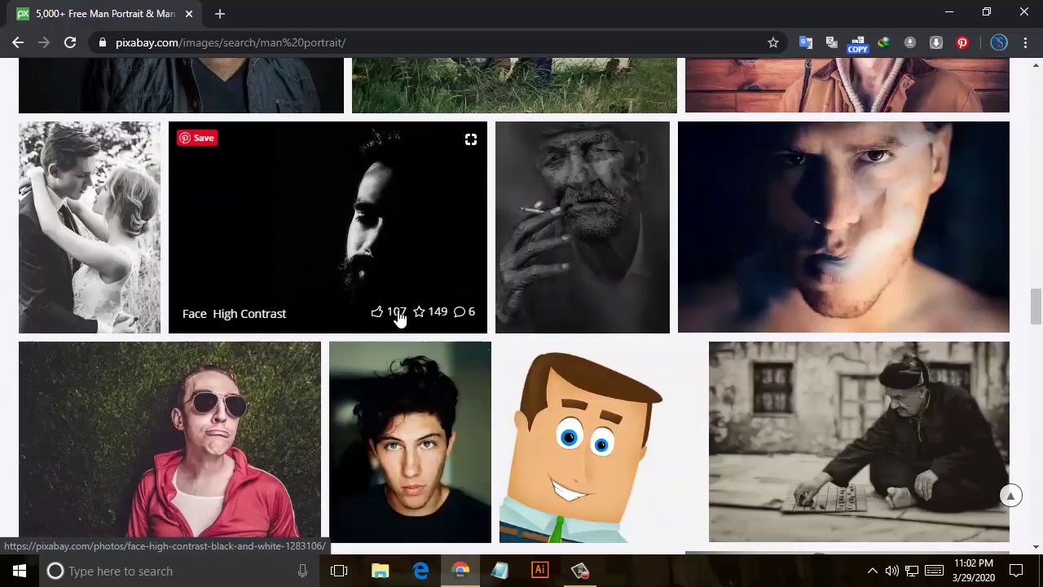
{"action": "mouse_move", "coordinate": [410, 240]}
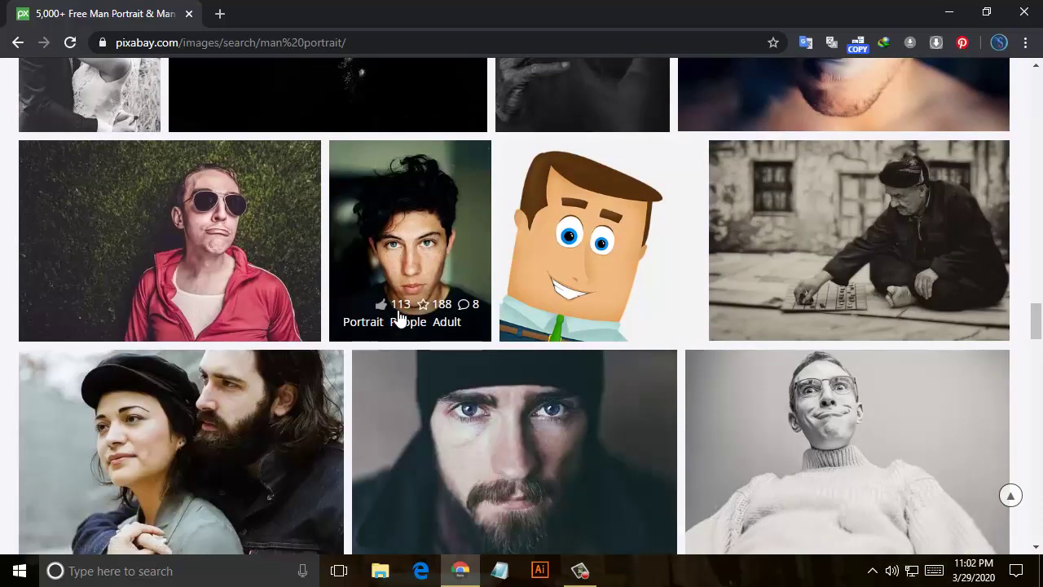
{"action": "scroll", "coordinate": [399, 316], "scroll_direction": "down", "scroll_amount": 5}
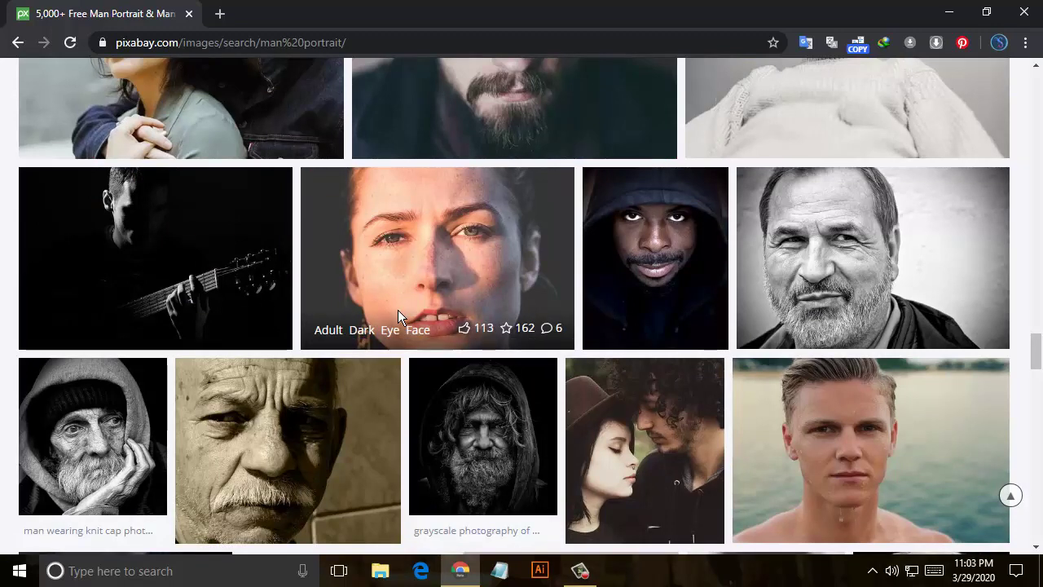
{"action": "scroll", "coordinate": [398, 310], "scroll_direction": "down", "scroll_amount": 5}
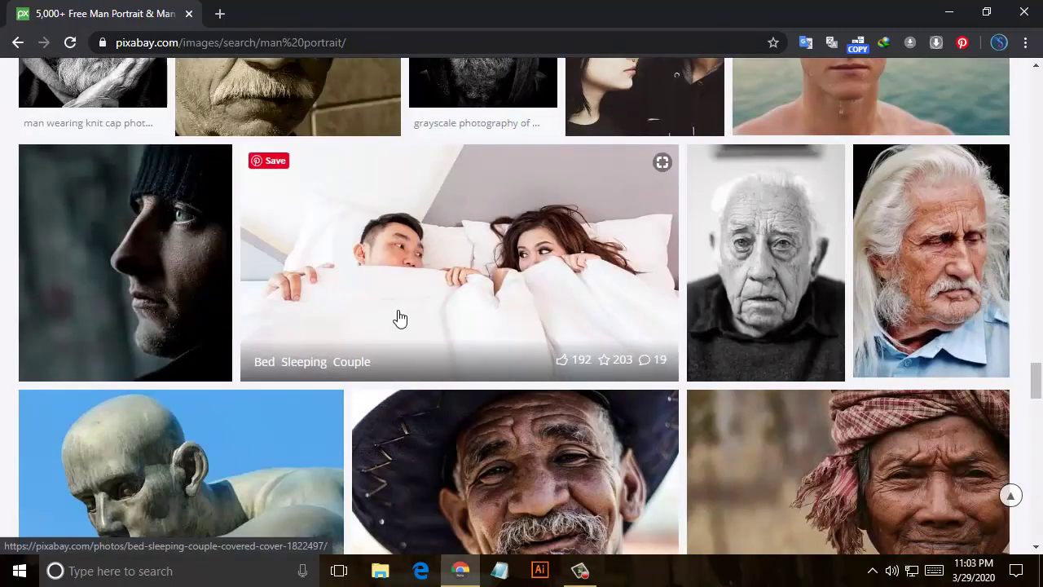
{"action": "scroll", "coordinate": [398, 317], "scroll_direction": "up", "scroll_amount": 1}
{"action": "scroll", "coordinate": [398, 310], "scroll_direction": "up", "scroll_amount": 4}
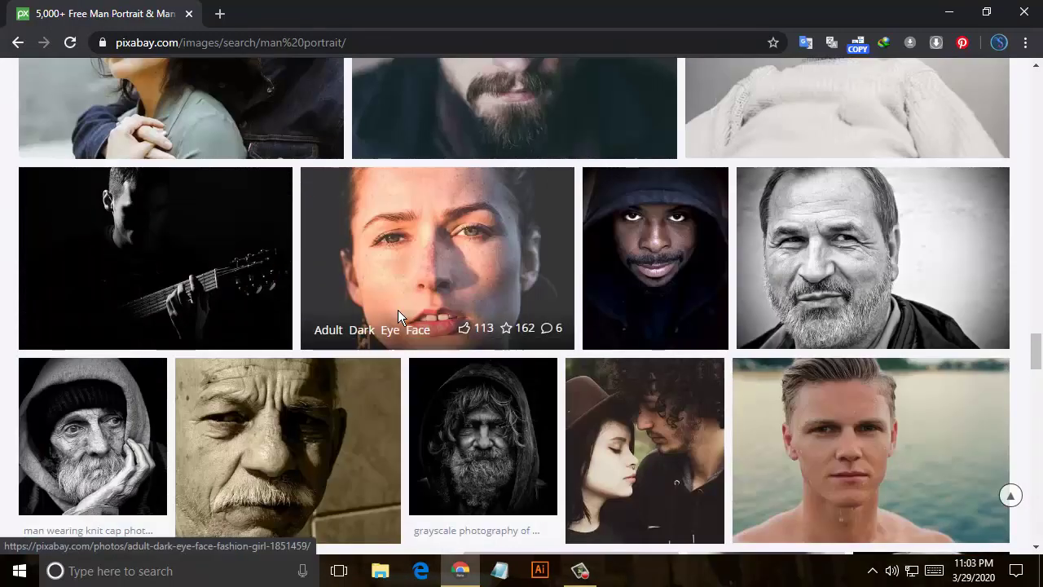
- Open the hooded man photo's page and download it at 1023×1280
{"action": "left_click", "coordinate": [684, 234]}
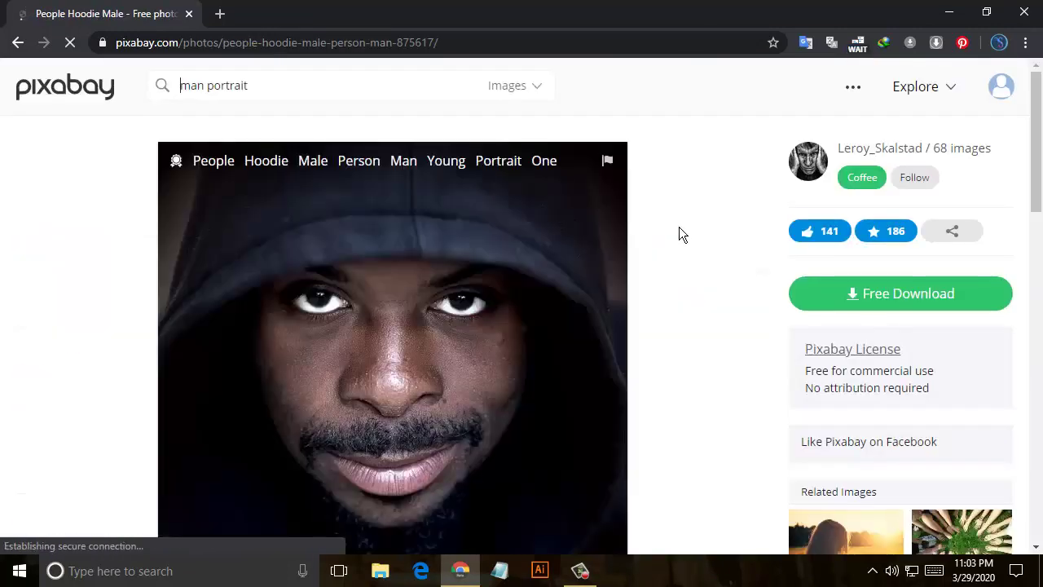
{"action": "scroll", "coordinate": [643, 231], "scroll_direction": "down", "scroll_amount": 2}
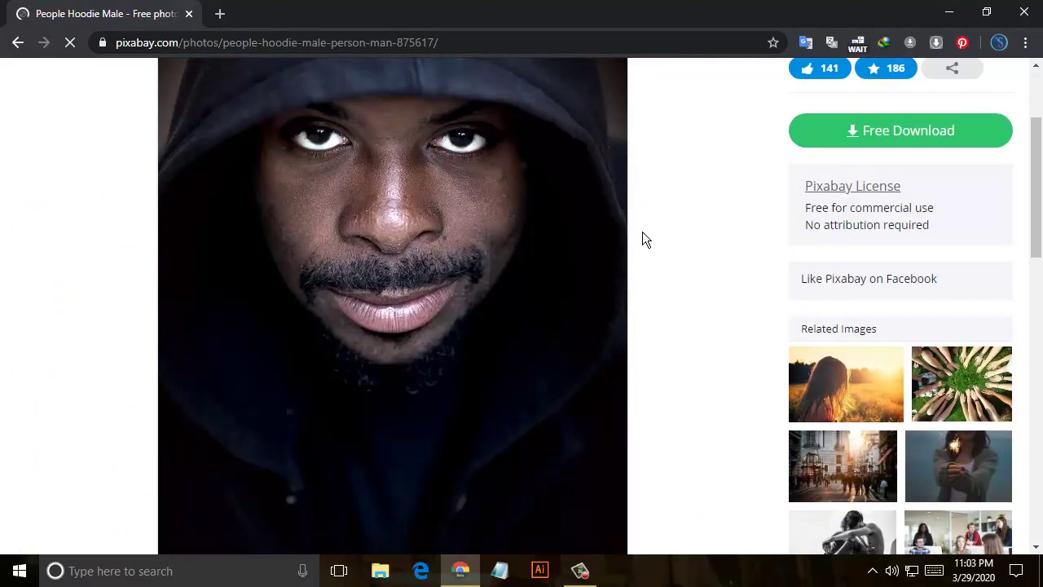
{"action": "scroll", "coordinate": [642, 231], "scroll_direction": "down", "scroll_amount": 2}
{"action": "scroll", "coordinate": [643, 232], "scroll_direction": "up", "scroll_amount": 3}
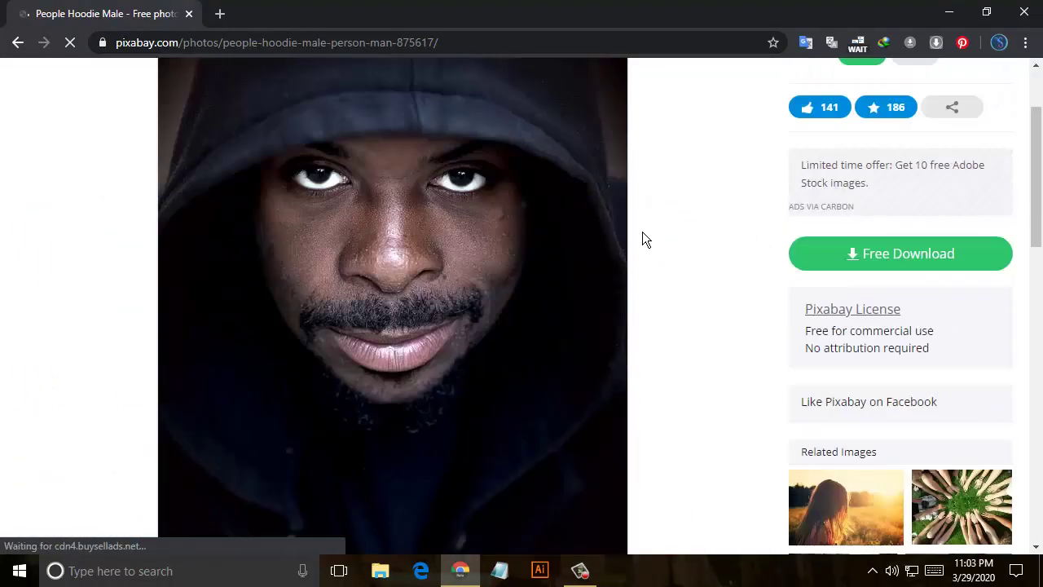
{"action": "left_click", "coordinate": [869, 333]}
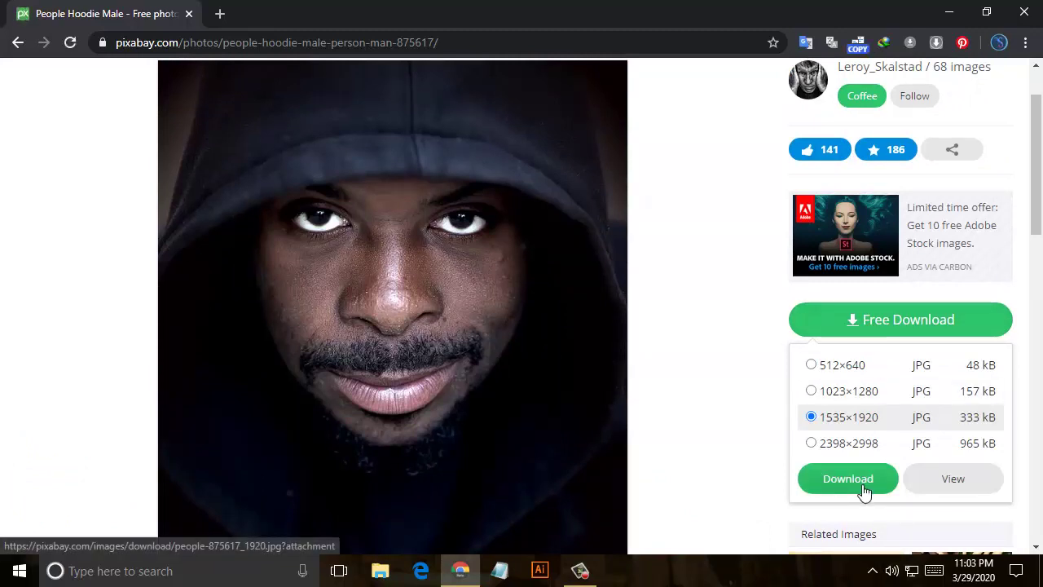
{"action": "left_click", "coordinate": [877, 395]}
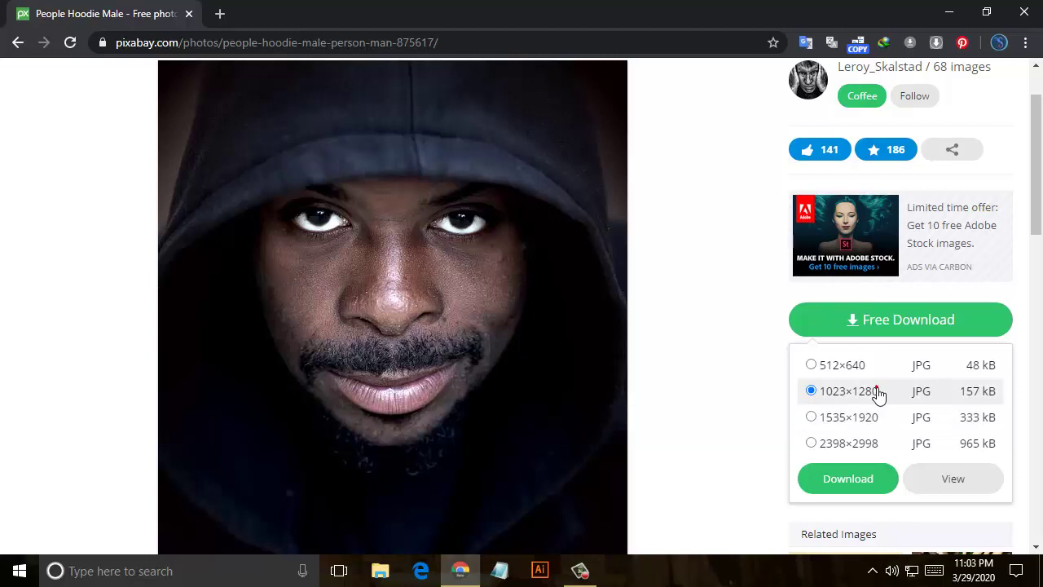
{"action": "left_click", "coordinate": [867, 494]}
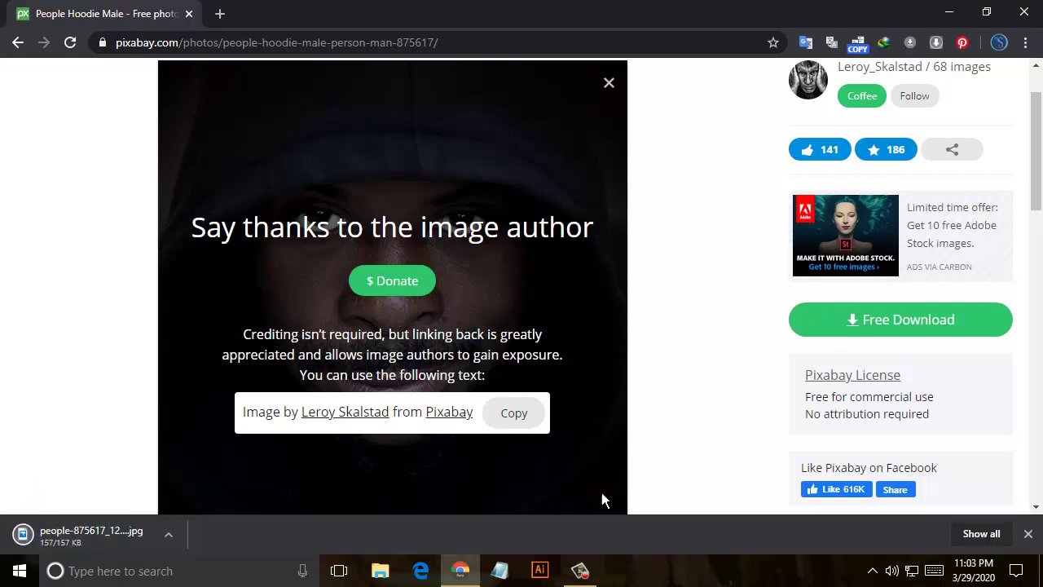
- Launch Adobe Illustrator and return to the Pixabay search results
{"action": "left_click", "coordinate": [540, 571]}
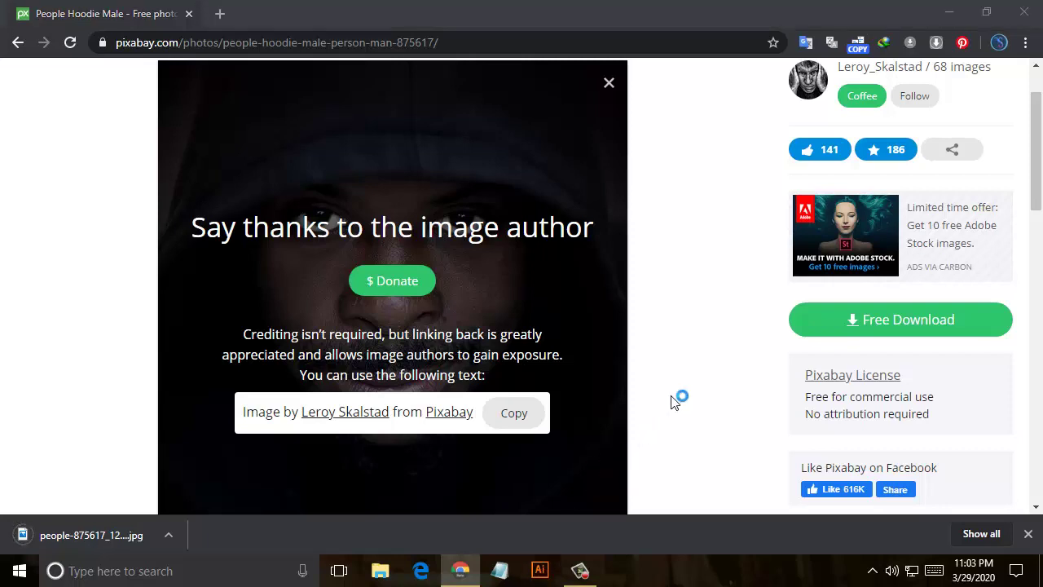
{"action": "scroll", "coordinate": [683, 396], "scroll_direction": "up", "scroll_amount": 1}
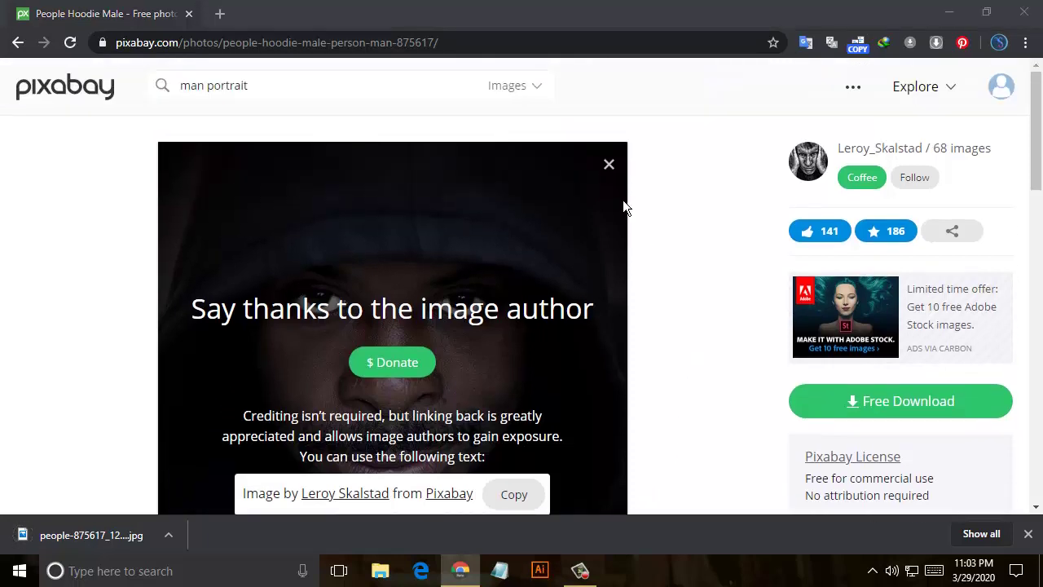
{"action": "left_click", "coordinate": [14, 45]}
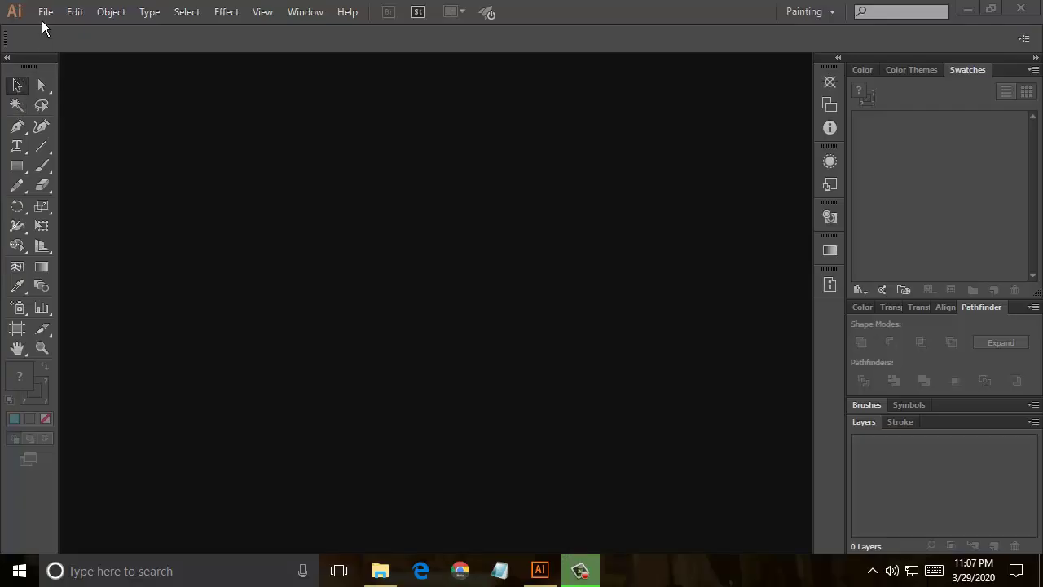
- Create a 3200 × 2800 px document in pixels with High (300 ppi) raster effects
{"action": "left_click", "coordinate": [43, 11]}
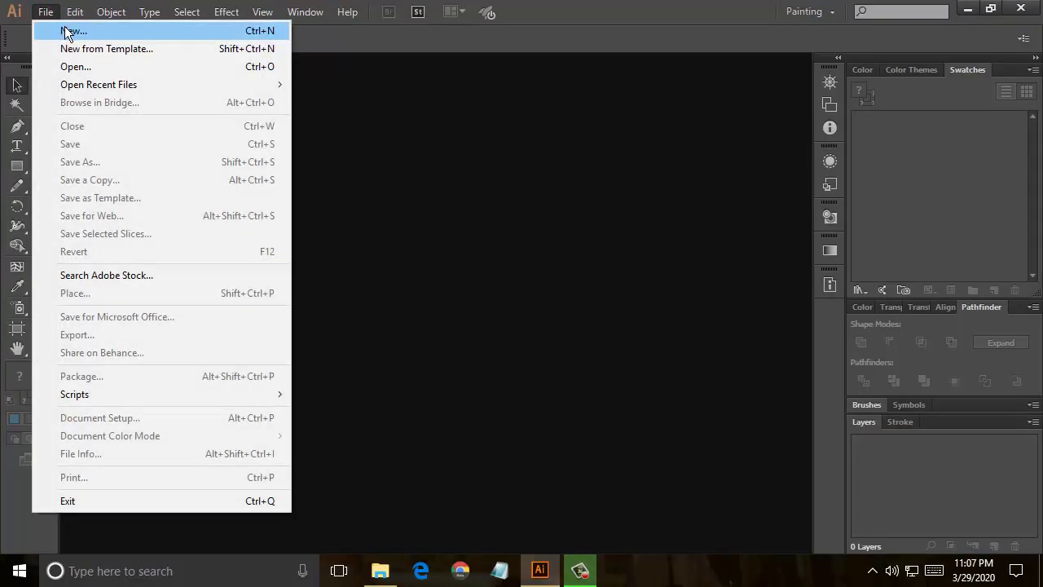
{"action": "left_click", "coordinate": [68, 33]}
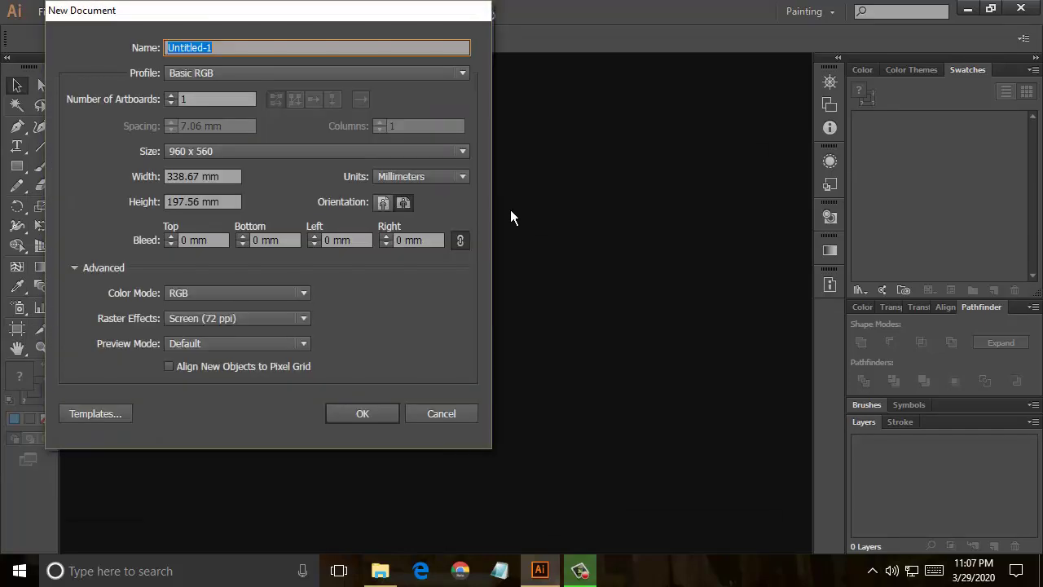
{"action": "left_click", "coordinate": [391, 188]}
{"action": "left_click", "coordinate": [412, 283]}
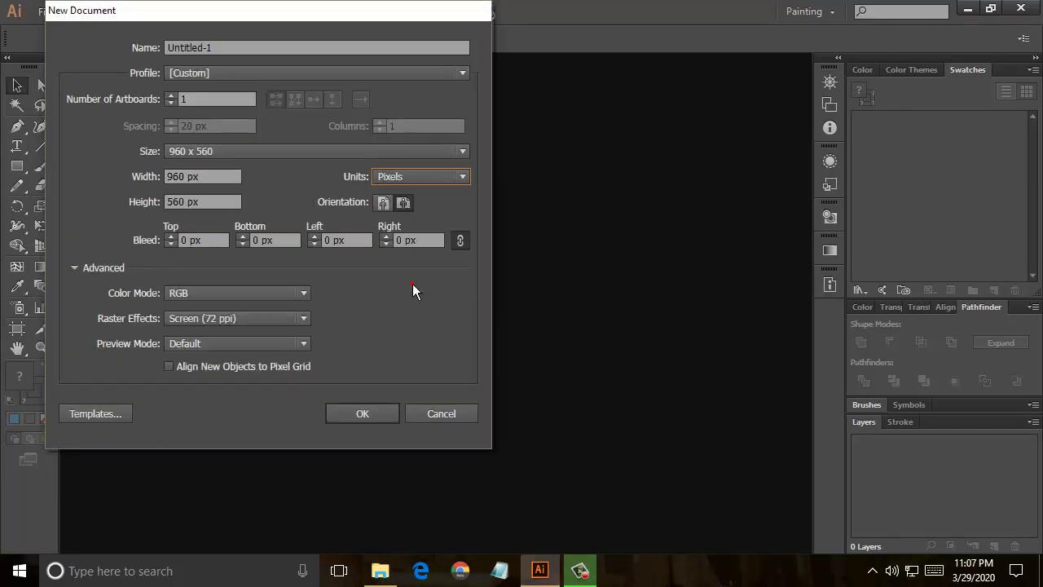
{"action": "double_click", "coordinate": [187, 177]}
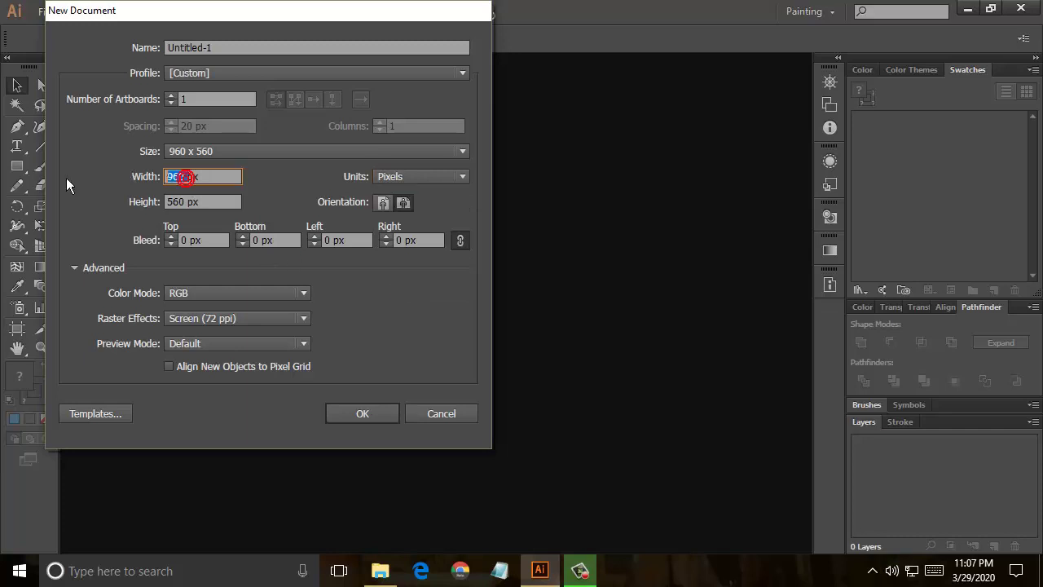
{"action": "type", "text": "32"}
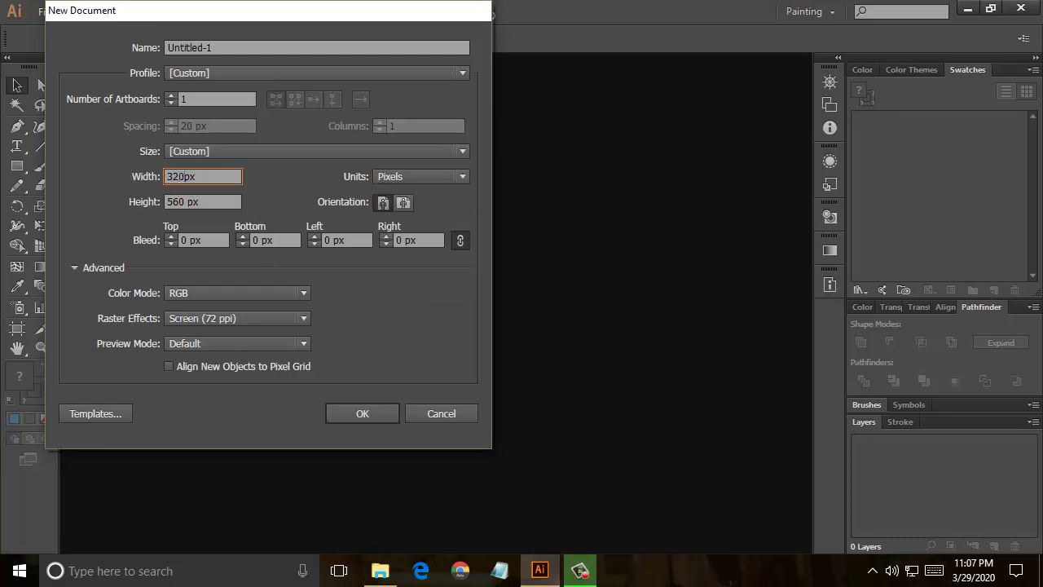
{"action": "type", "text": "0"}
{"action": "left_click", "coordinate": [193, 201]}
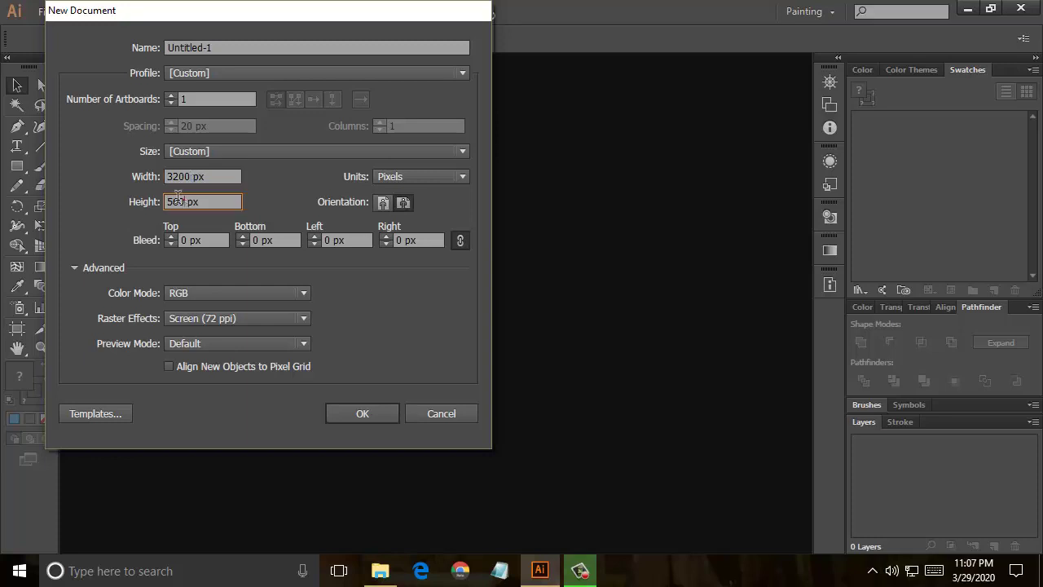
{"action": "double_click", "coordinate": [192, 202]}
{"action": "type", "text": "280"}
{"action": "left_click", "coordinate": [231, 318]}
{"action": "left_click", "coordinate": [236, 334]}
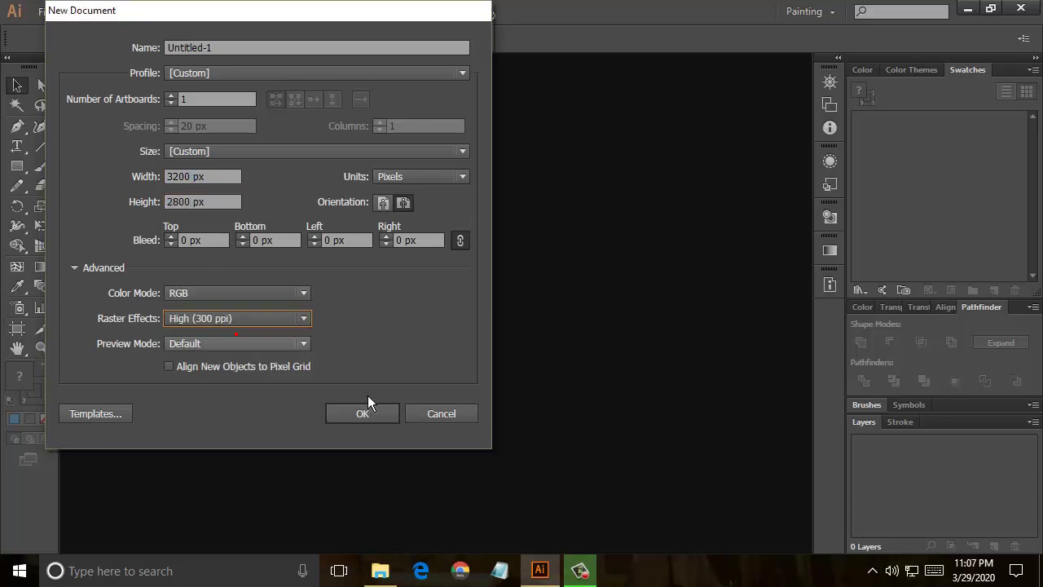
{"action": "left_click", "coordinate": [368, 416]}
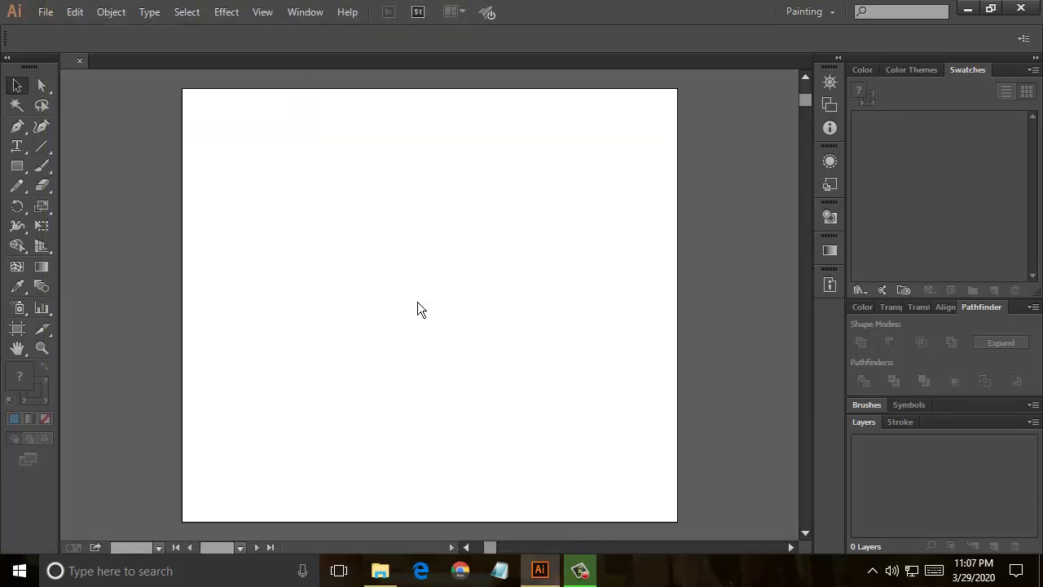
- Drag the hooded-man JPG onto the artboard, scale it up, and centre it both ways
{"action": "left_click", "coordinate": [379, 574]}
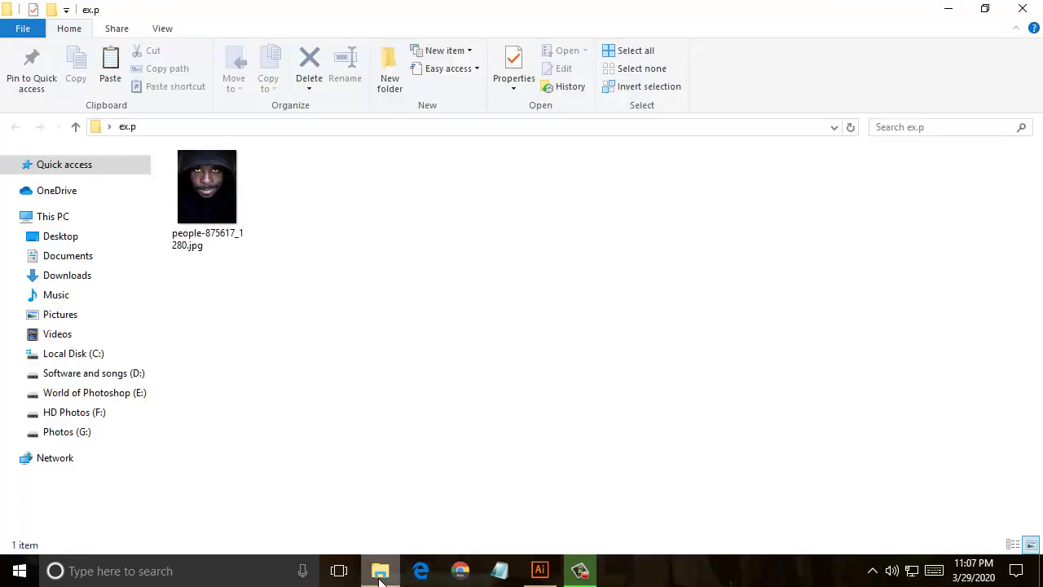
{"action": "mouse_move", "coordinate": [199, 185]}
{"action": "left_mouse_down"}
{"action": "mouse_move", "coordinate": [547, 570]}
{"action": "mouse_move", "coordinate": [433, 335]}
{"action": "left_mouse_up"}
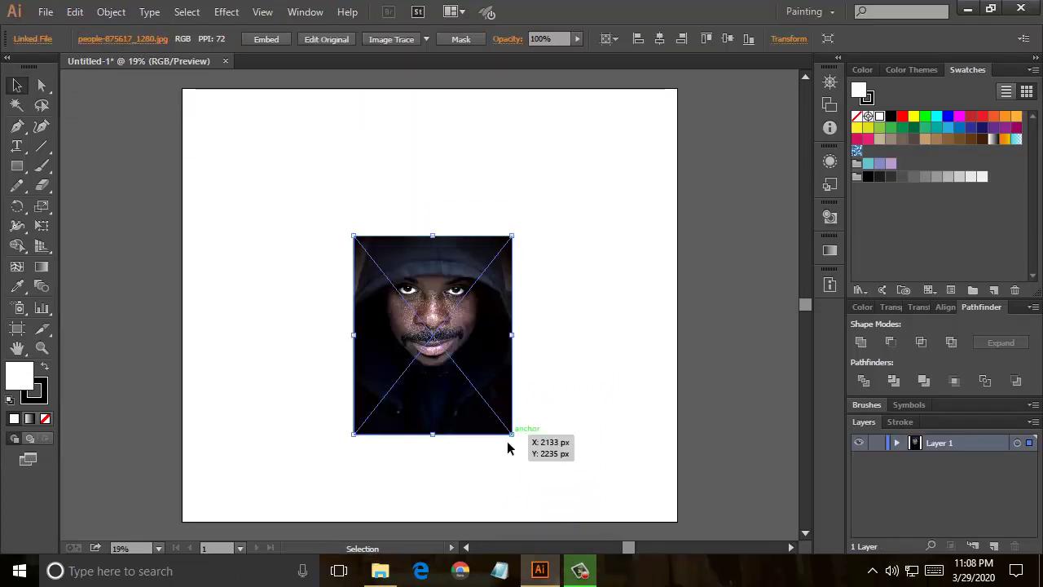
{"action": "left_click_drag", "start_coordinate": [507, 435], "coordinate": [522, 434]}
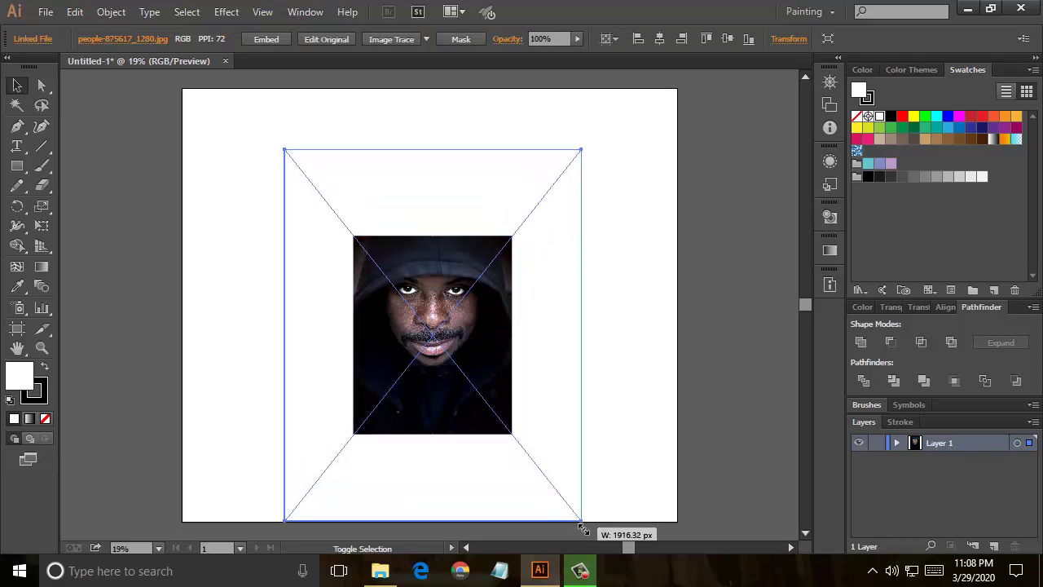
{"action": "left_click_drag", "start_coordinate": [512, 434], "coordinate": [582, 522]}
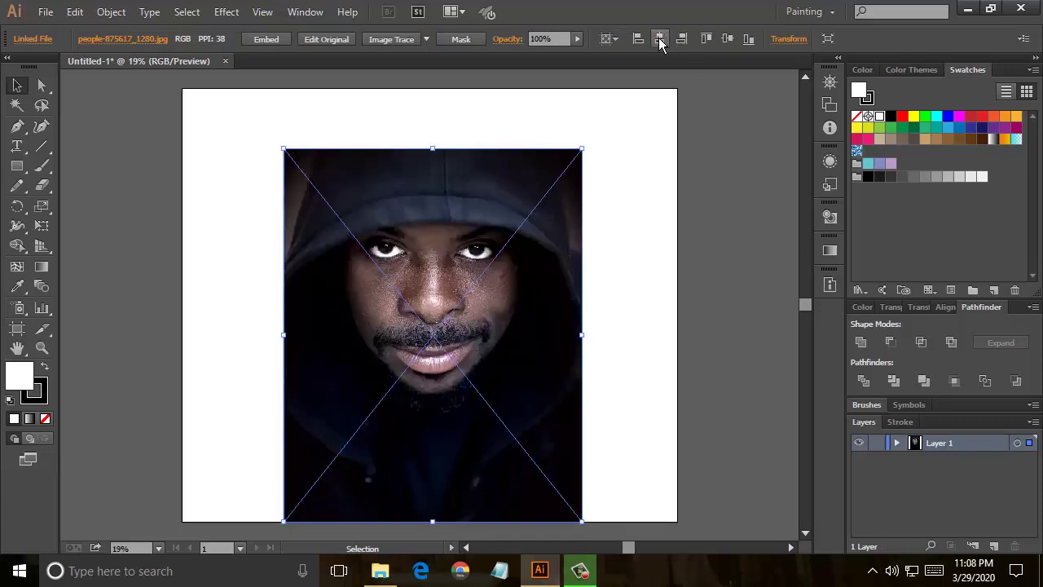
{"action": "left_click", "coordinate": [661, 38]}
{"action": "left_click", "coordinate": [727, 39]}
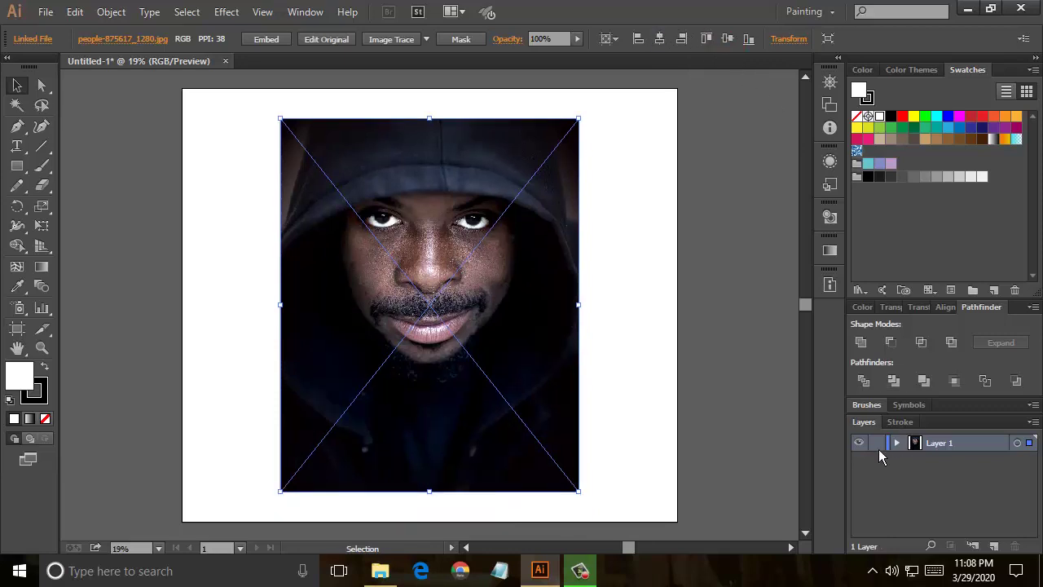
- Lock the photo layer, add Layer 2 and set the fill to None
{"action": "left_click", "coordinate": [877, 444]}
{"action": "left_click", "coordinate": [994, 547]}
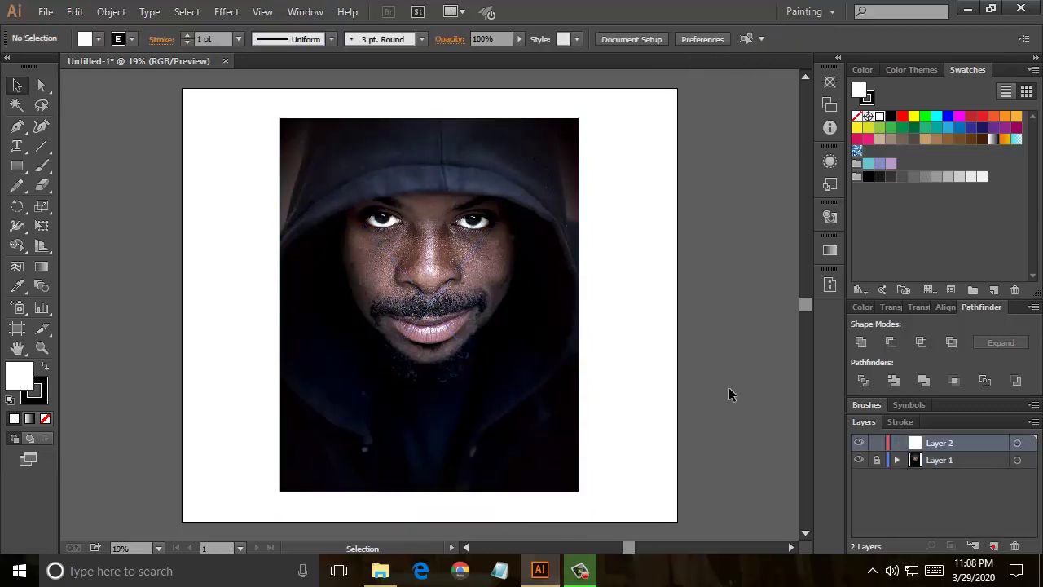
{"action": "left_click", "coordinate": [45, 418]}
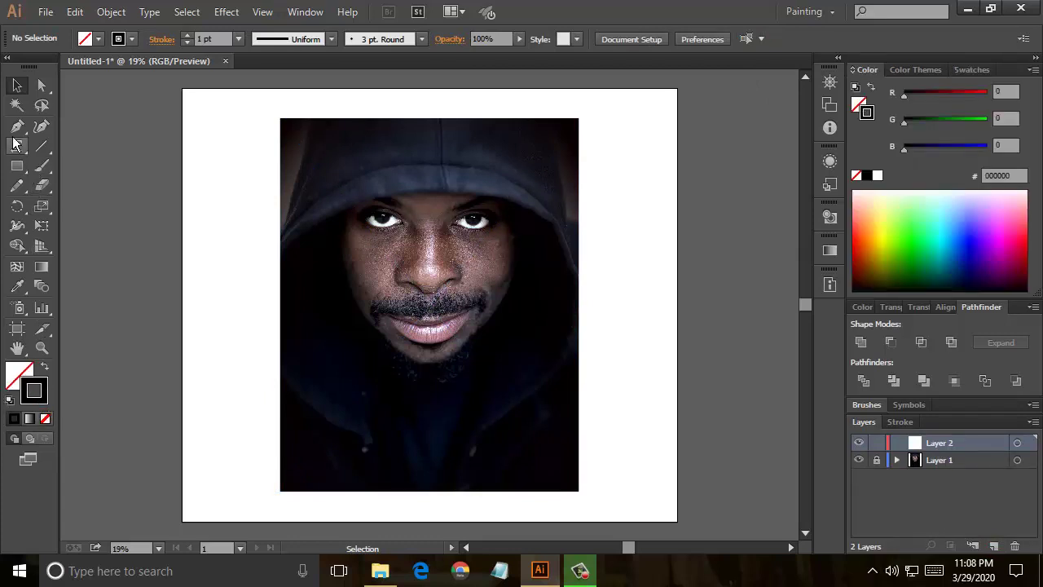
- Trace a closed Pen path around the left half of the face
{"action": "left_click", "coordinate": [17, 127]}
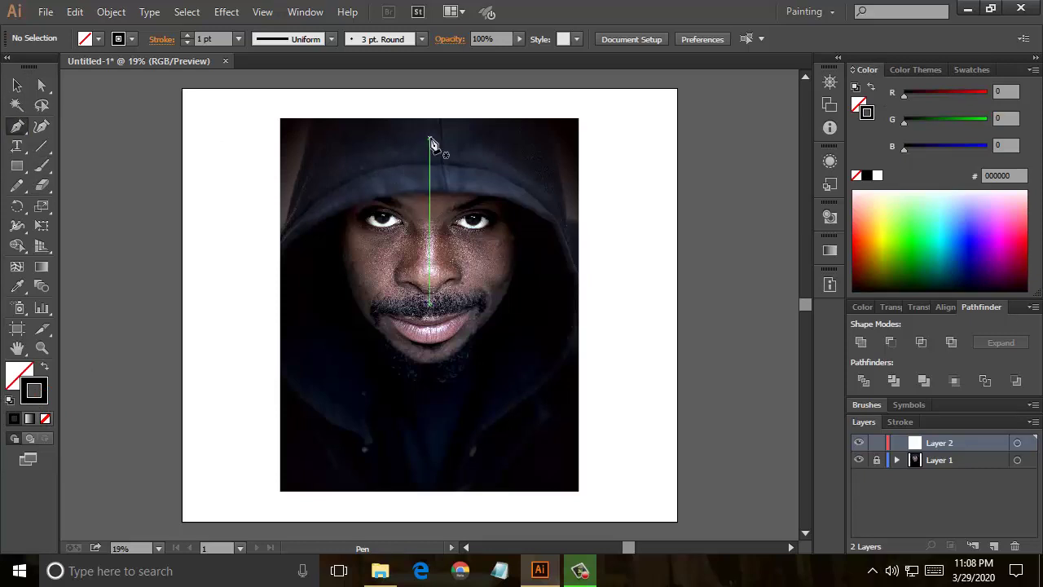
{"action": "left_click", "coordinate": [429, 130]}
{"action": "left_click_drag", "start_coordinate": [347, 267], "coordinate": [377, 385]}
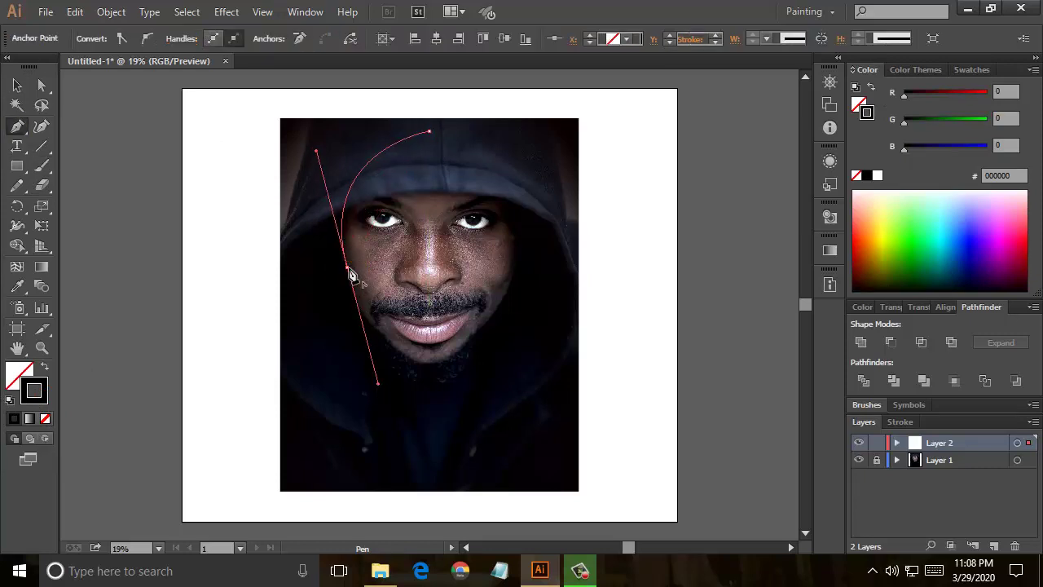
{"action": "left_click_drag", "start_coordinate": [347, 268], "coordinate": [405, 359]}
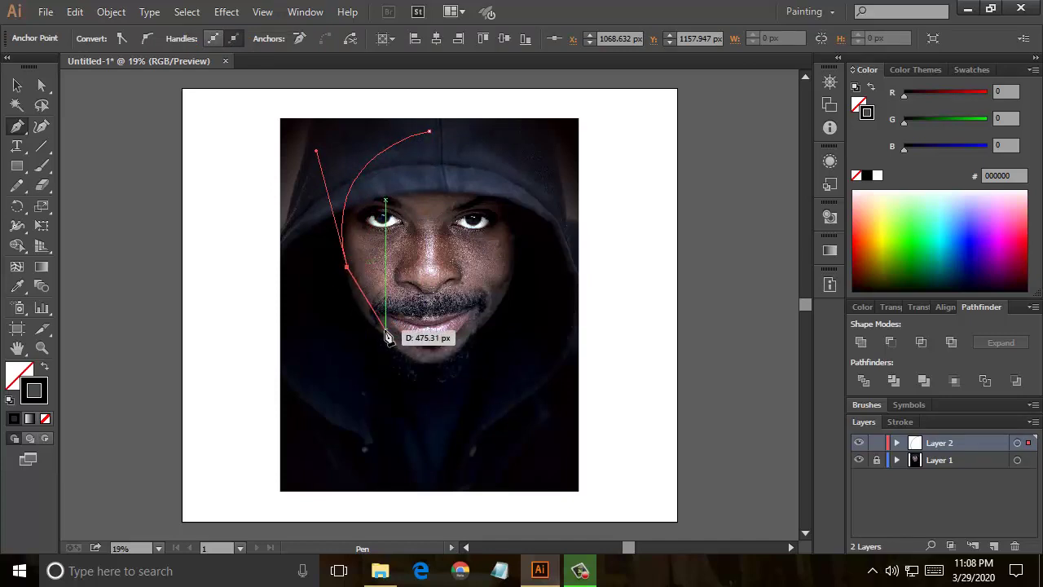
{"action": "left_click", "coordinate": [353, 313]}
{"action": "left_click", "coordinate": [385, 329]}
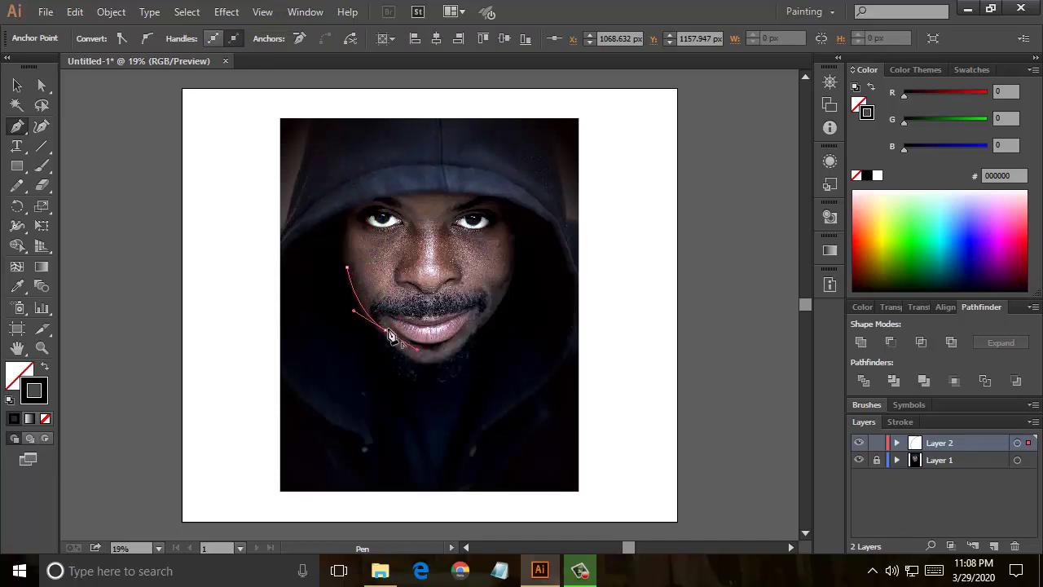
{"action": "key", "text": "ctrl+shift+z"}
{"action": "left_click_drag", "start_coordinate": [424, 364], "coordinate": [444, 370]}
{"action": "left_click_drag", "start_coordinate": [423, 362], "coordinate": [436, 135]}
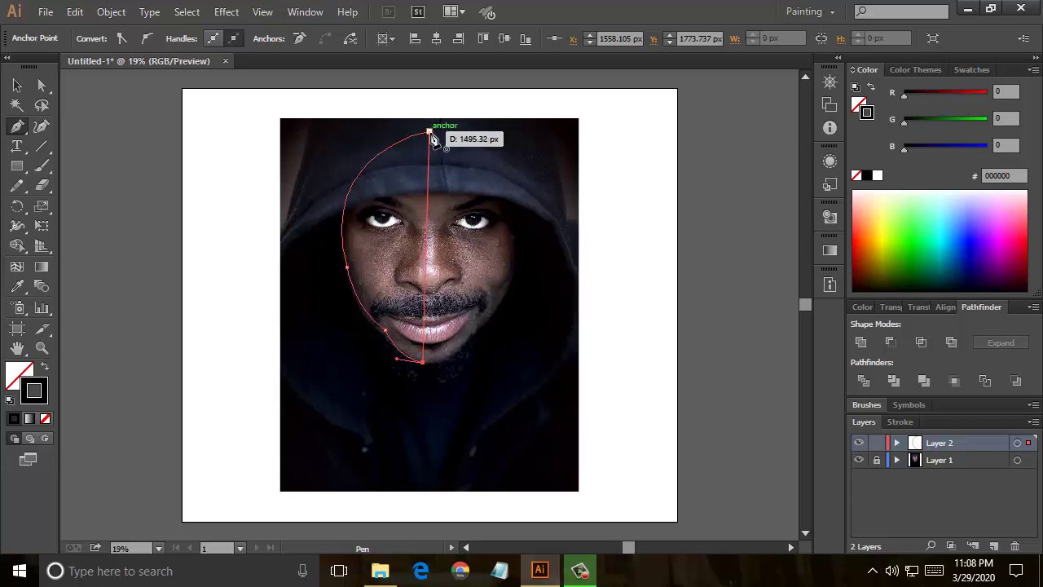
{"action": "left_click", "coordinate": [431, 135]}
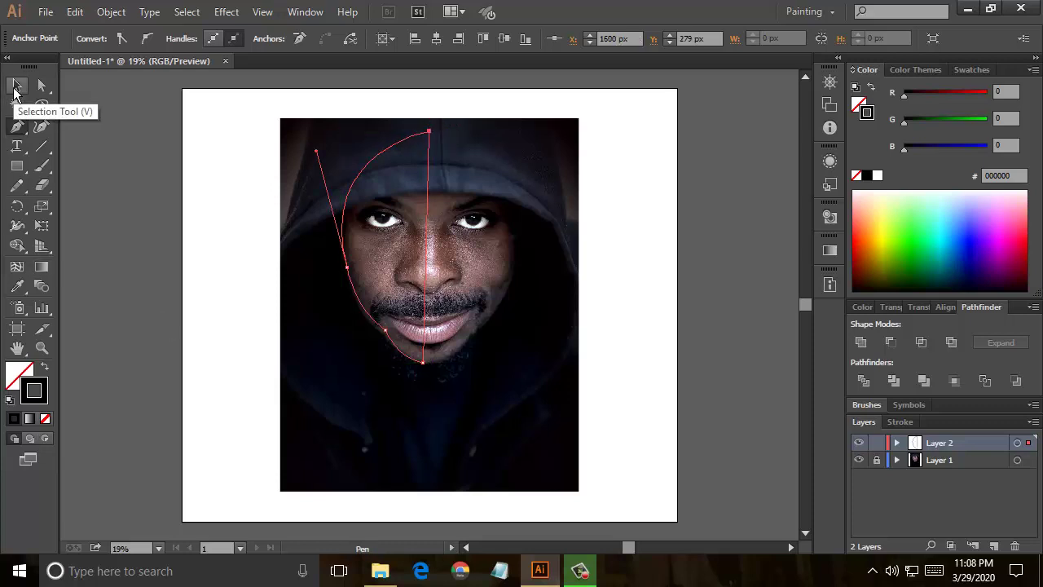
- Select the traced half-face path and give it a solid black fill
{"action": "left_click", "coordinate": [16, 85]}
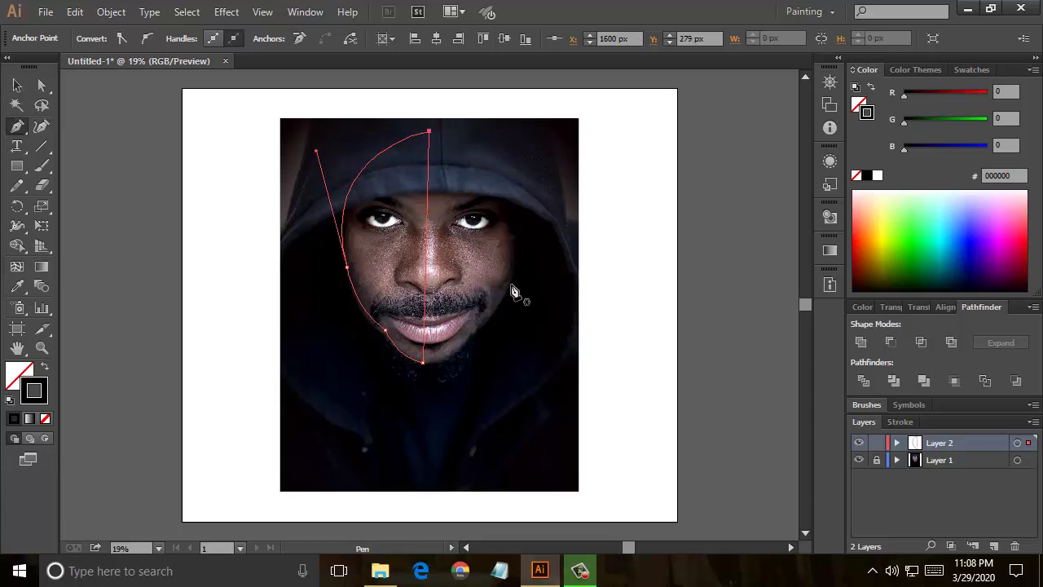
{"action": "left_click", "coordinate": [430, 214]}
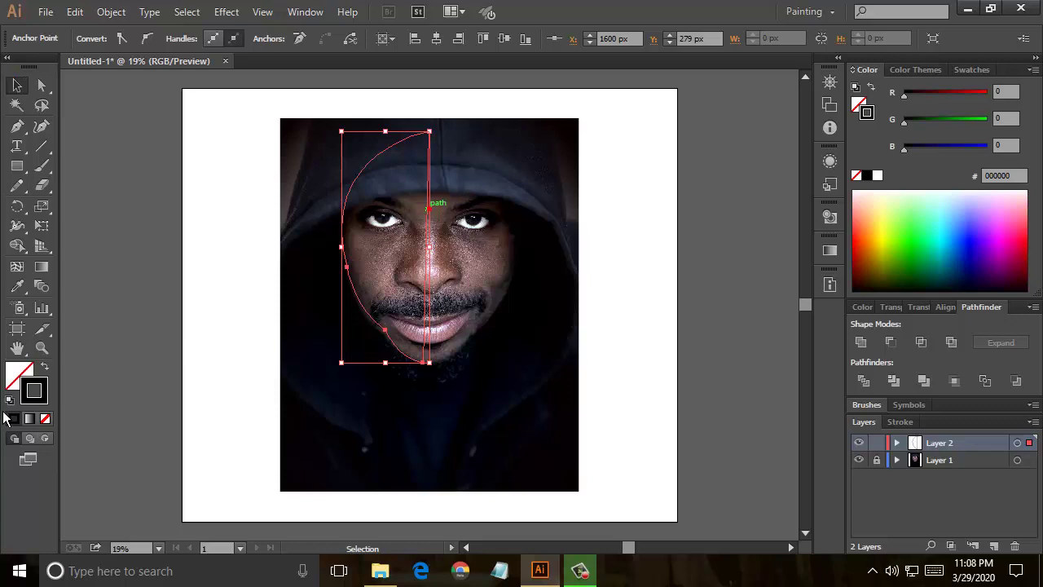
{"action": "left_click", "coordinate": [45, 367]}
- Make a vertically reflected copy and move it over the right half of the face
{"action": "right_click", "coordinate": [399, 209]}
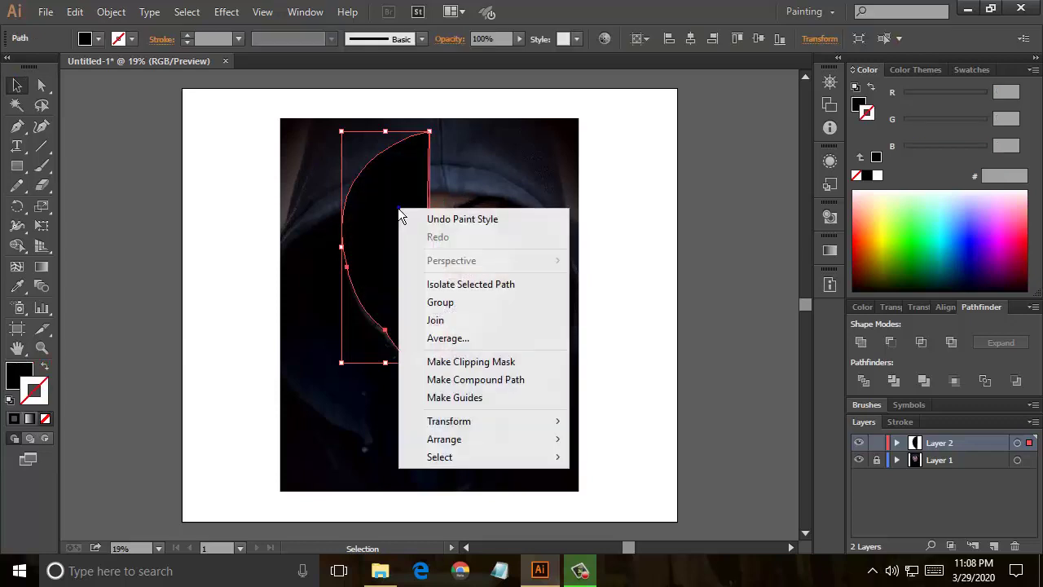
{"action": "mouse_move", "coordinate": [449, 421]}
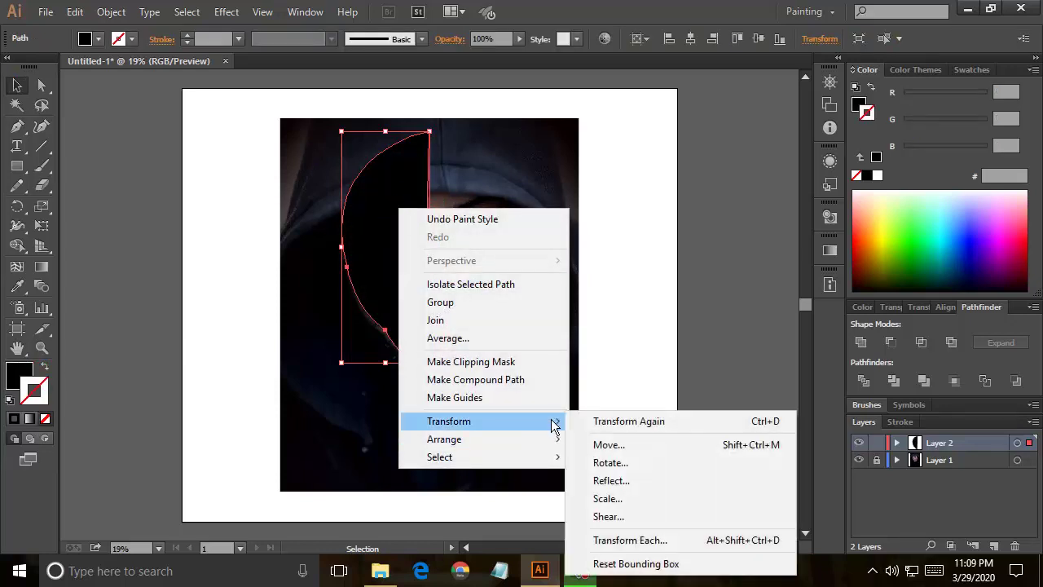
{"action": "left_click", "coordinate": [663, 481]}
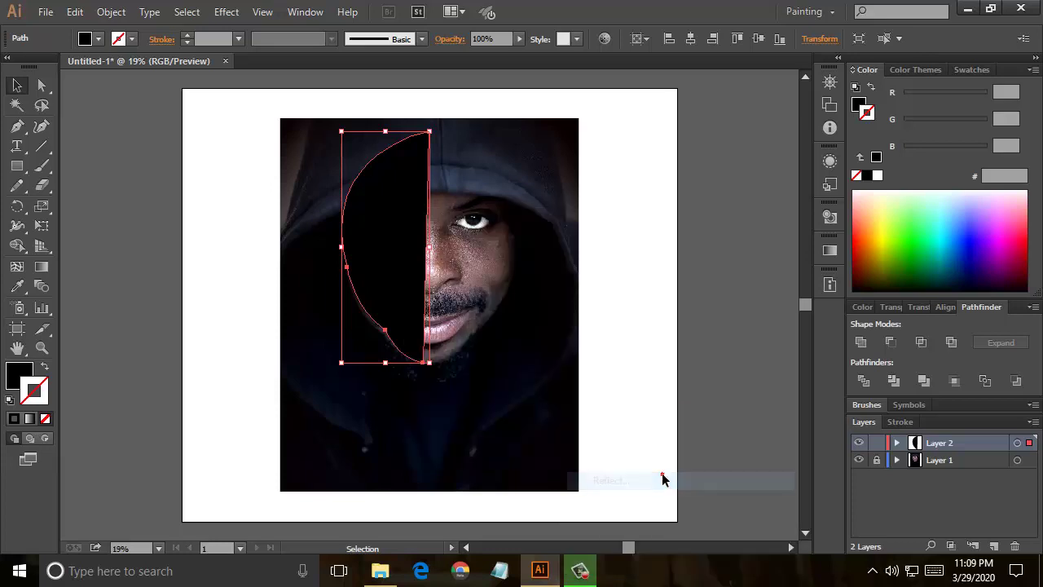
{"action": "left_click", "coordinate": [742, 307]}
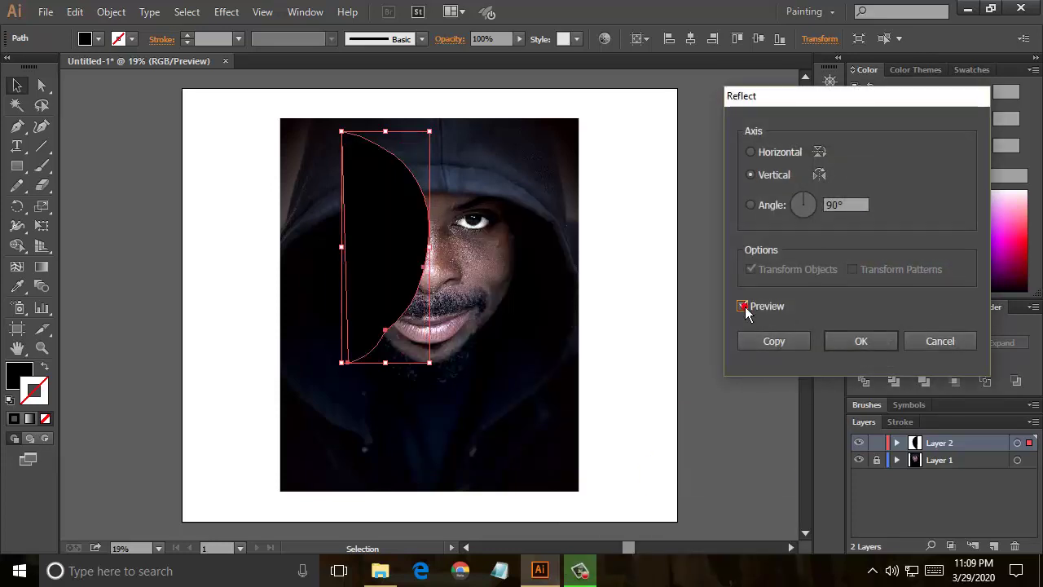
{"action": "left_click", "coordinate": [785, 342]}
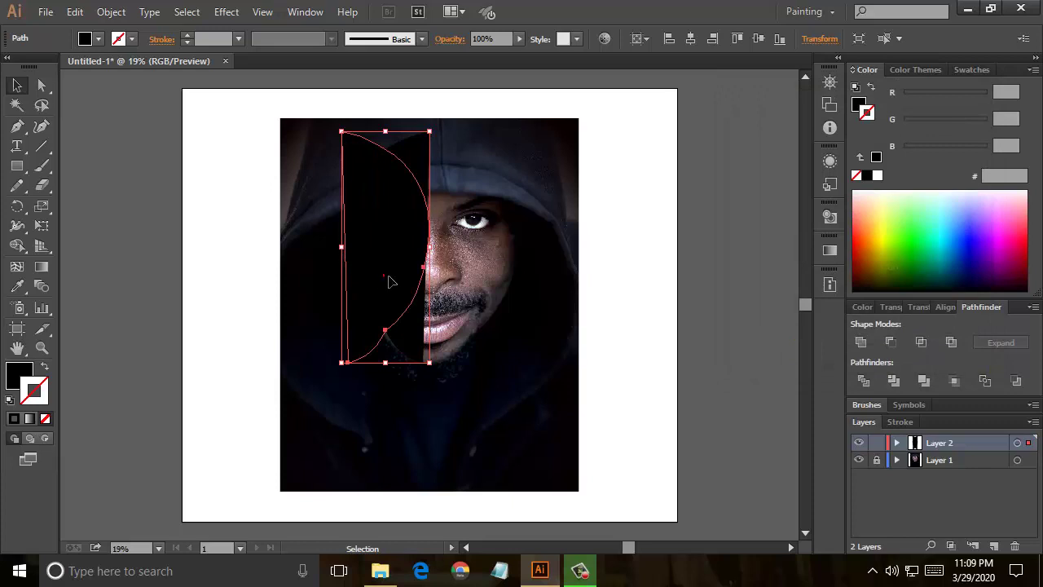
{"action": "left_click_drag", "start_coordinate": [389, 281], "coordinate": [474, 278]}
{"action": "left_click", "coordinate": [596, 325]}
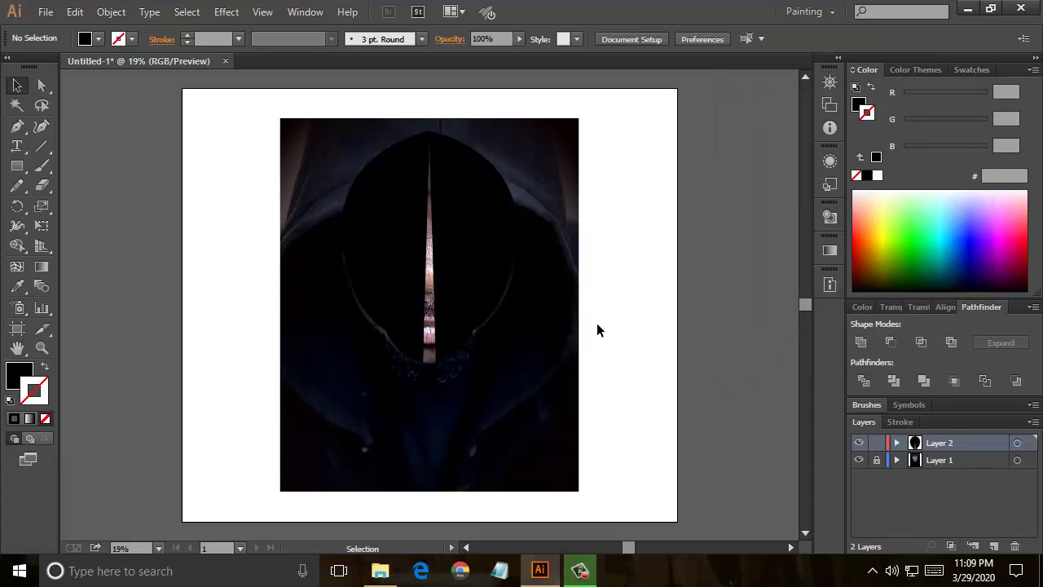
- Fill the right half-face with tan skin tone C69C6D and remove its stroke
{"action": "left_click", "coordinate": [470, 261]}
{"action": "left_click", "coordinate": [969, 69]}
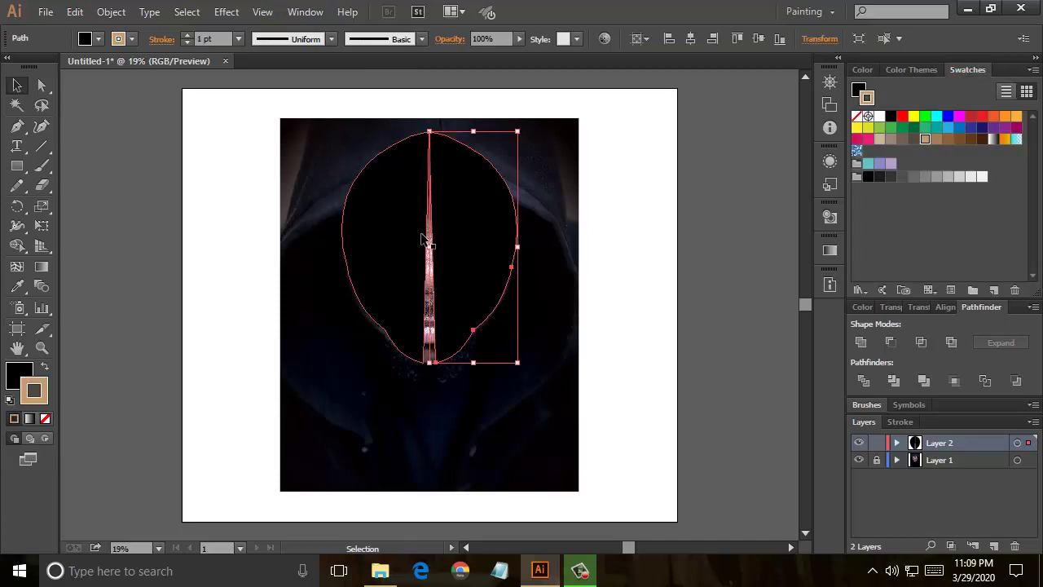
{"action": "left_click", "coordinate": [45, 368]}
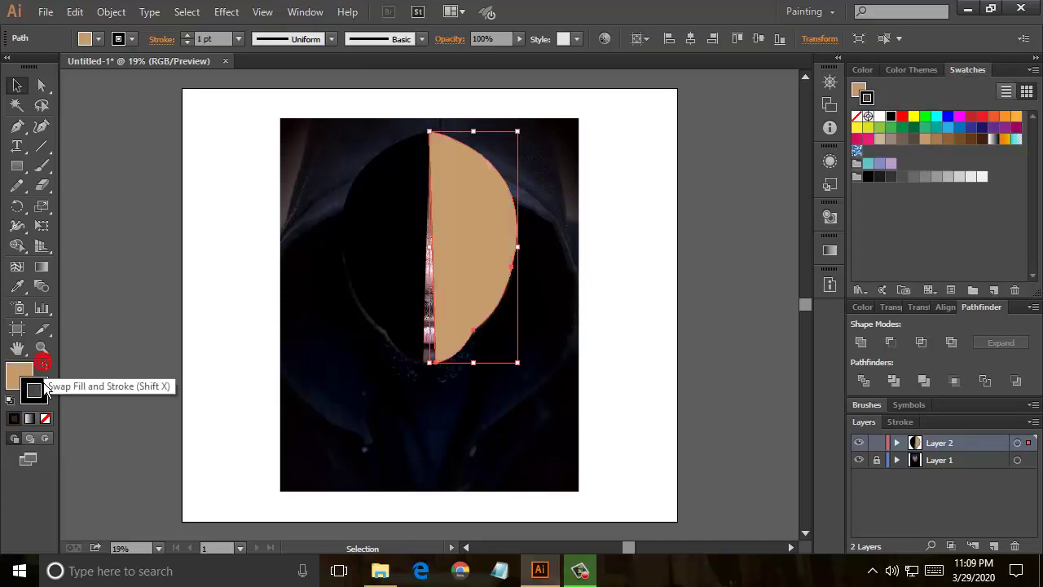
{"action": "left_click", "coordinate": [45, 419]}
{"action": "left_click", "coordinate": [19, 375]}
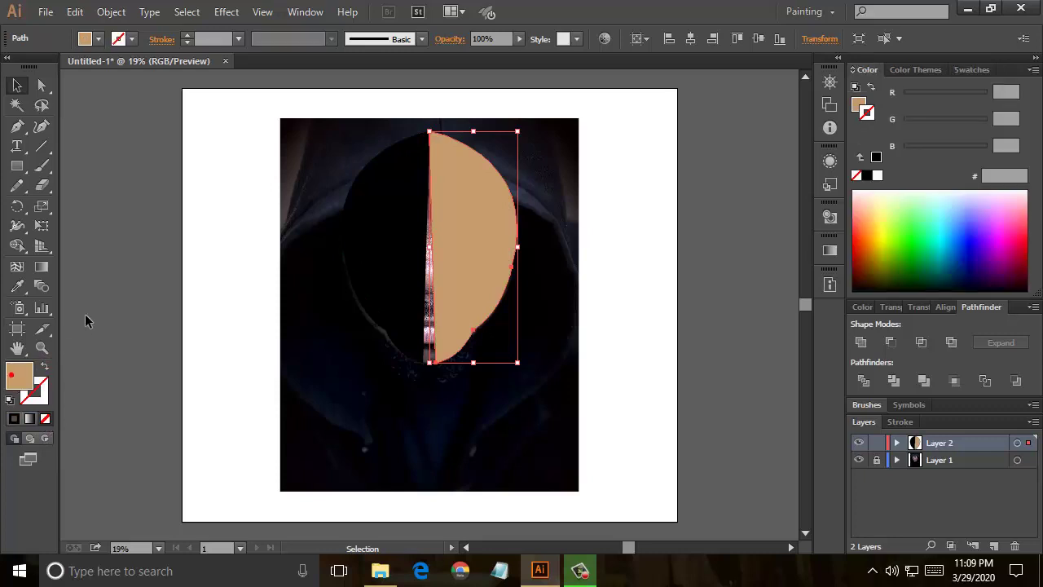
{"action": "left_click", "coordinate": [17, 85]}
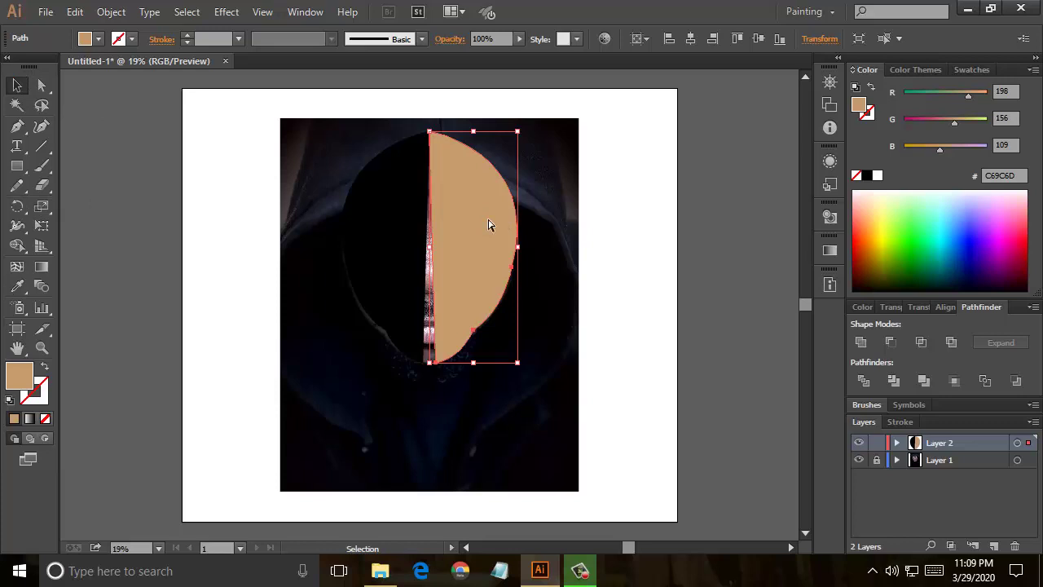
{"action": "key", "text": "a"}
{"action": "key", "text": "ctrl+plus"}
{"action": "key", "text": "ctrl+plus"}
- Adjust the left half's chin and top anchors so they meet the right half
{"action": "key", "text": "v"}
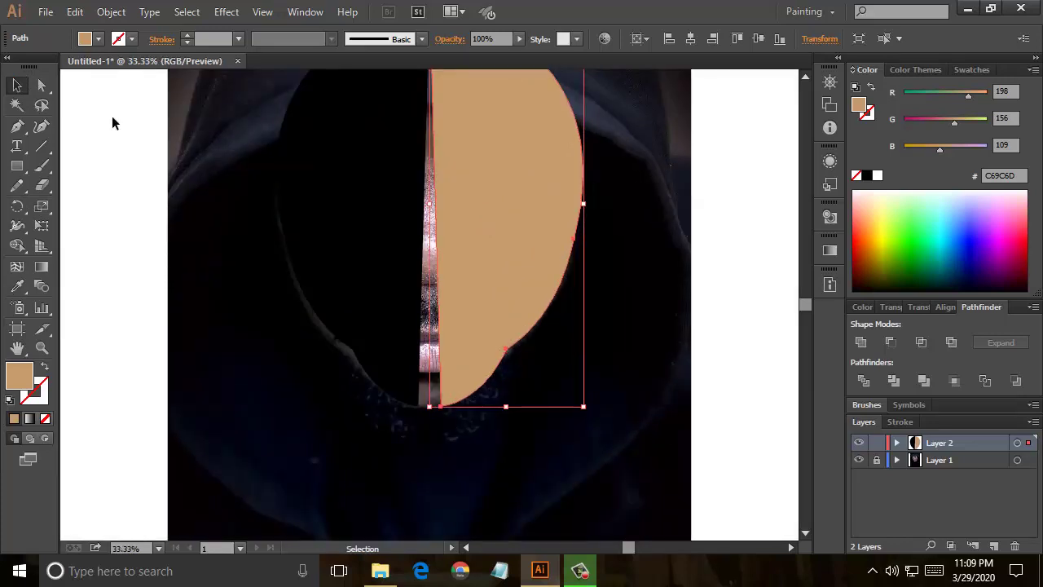
{"action": "left_click", "coordinate": [42, 85]}
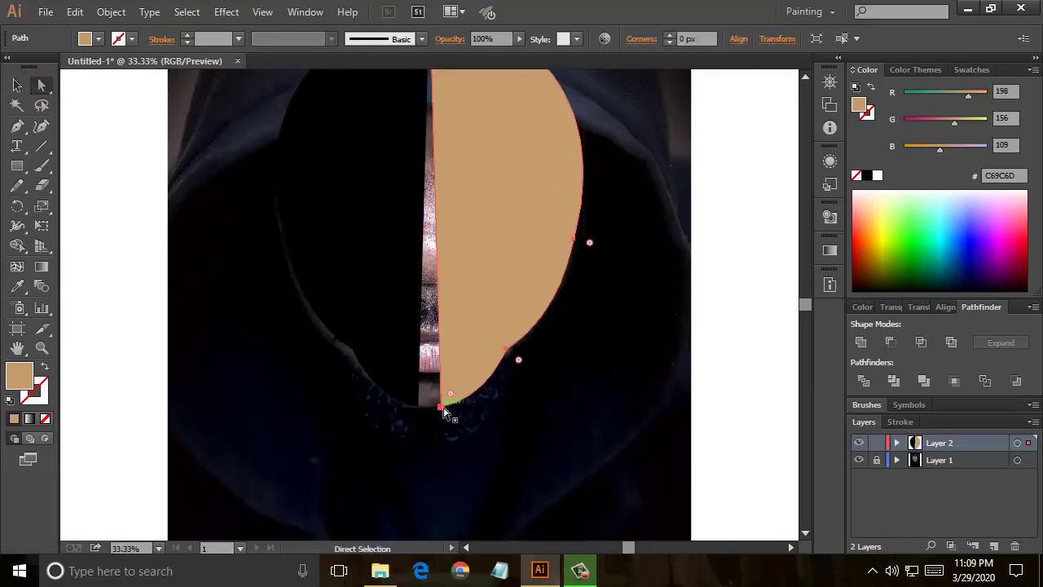
{"action": "left_click_drag", "start_coordinate": [443, 414], "coordinate": [419, 410]}
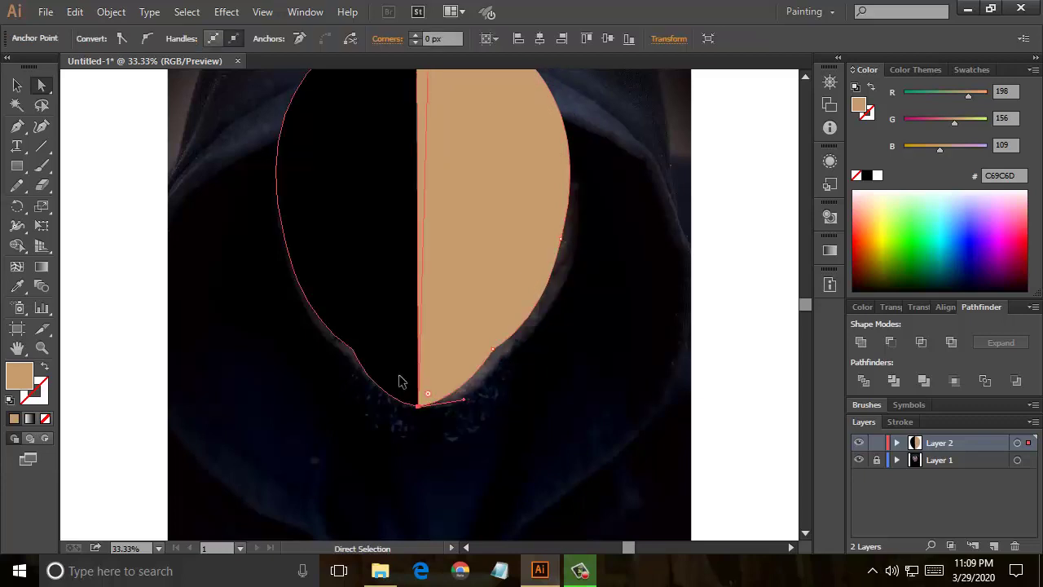
{"action": "left_click", "coordinate": [419, 410]}
{"action": "left_click", "coordinate": [419, 410]}
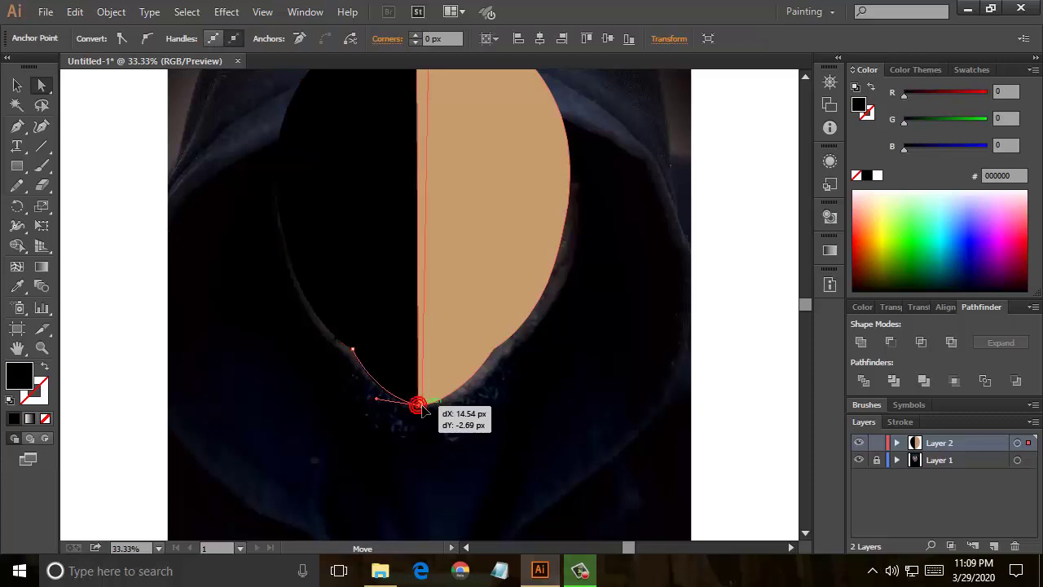
{"action": "scroll", "coordinate": [509, 409], "scroll_direction": "up", "scroll_amount": 3}
{"action": "scroll", "coordinate": [510, 409], "scroll_direction": "up", "scroll_amount": 3}
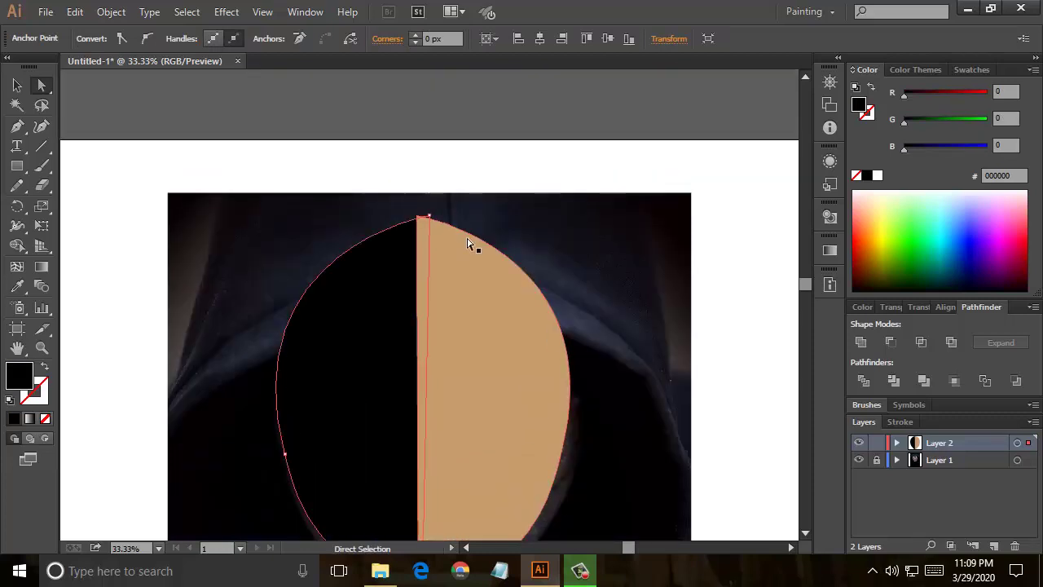
{"action": "left_click_drag", "start_coordinate": [429, 217], "coordinate": [419, 217]}
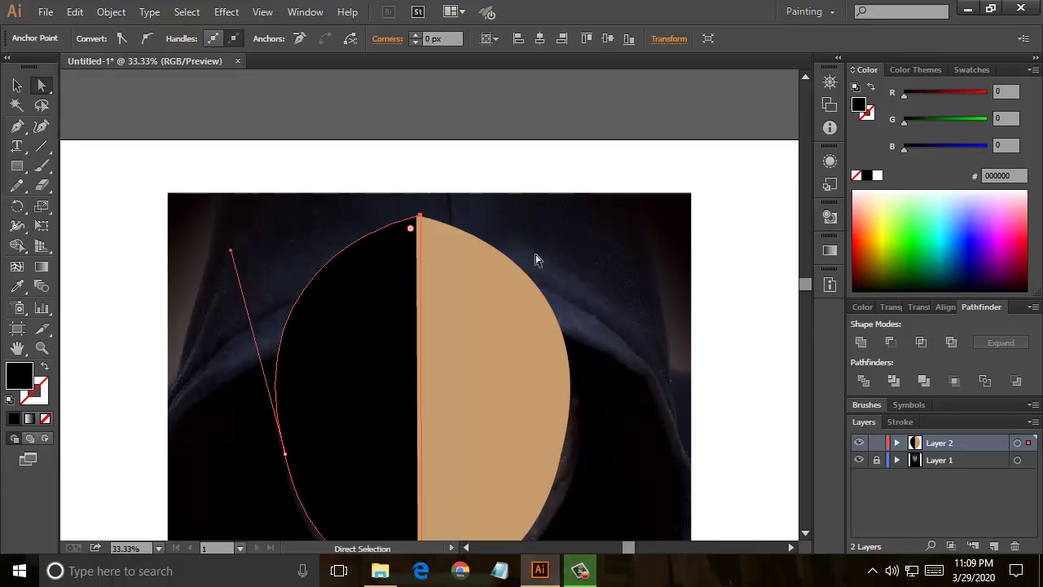
{"action": "scroll", "coordinate": [537, 259], "scroll_direction": "down", "scroll_amount": 4}
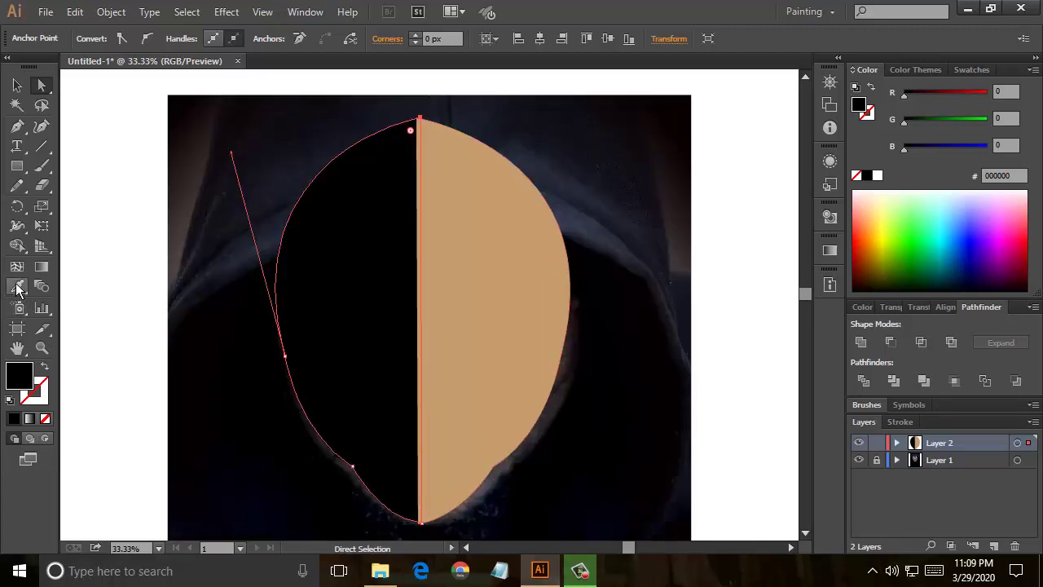
- Sample the tan C69C6D fill onto the left half with the Eyedropper, then deselect
{"action": "left_click", "coordinate": [16, 286]}
{"action": "left_click", "coordinate": [505, 285]}
{"action": "left_click", "coordinate": [17, 87]}
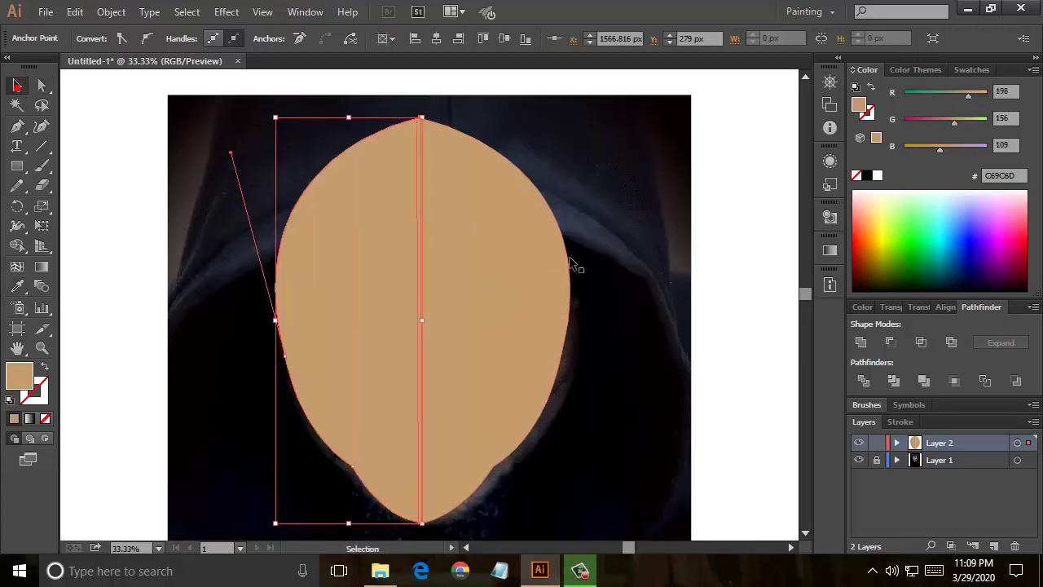
{"action": "left_click", "coordinate": [601, 251]}
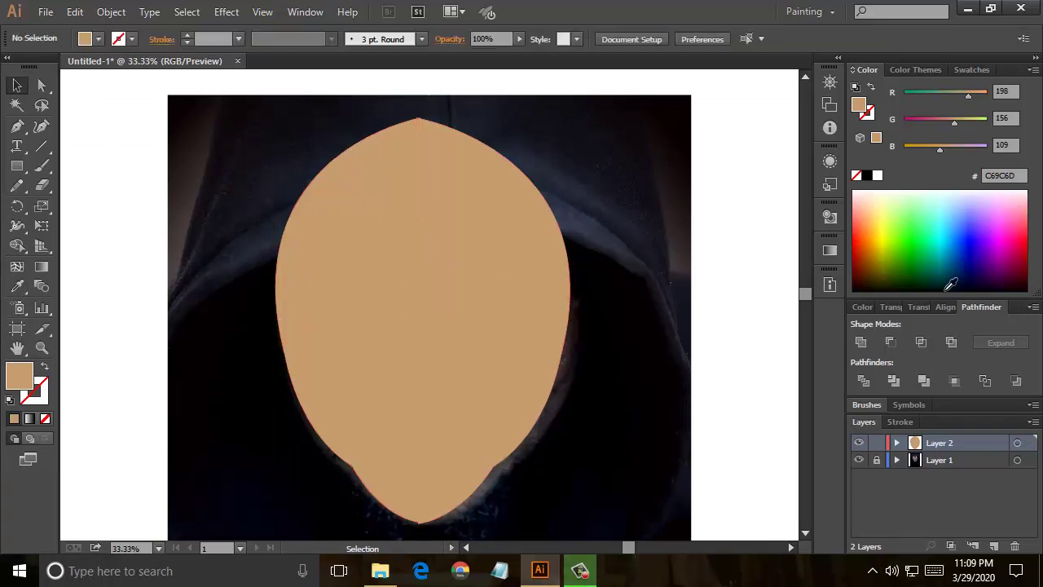
{"action": "scroll", "coordinate": [644, 273], "scroll_direction": "down", "scroll_amount": 2}
- Select both tan halves and Unite them in Pathfinder, then deselect
{"action": "left_click_drag", "start_coordinate": [605, 218], "coordinate": [296, 278]}
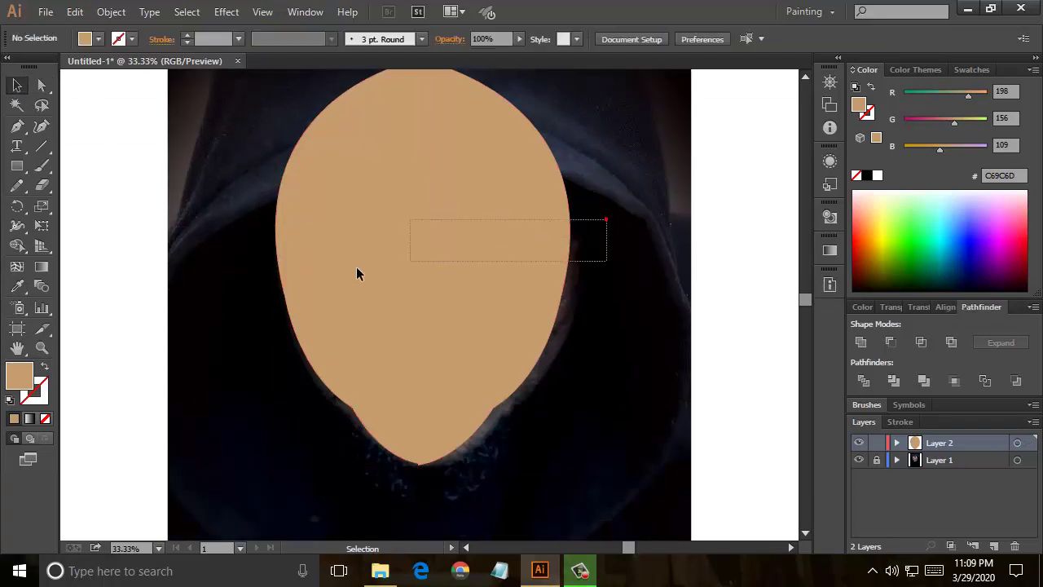
{"action": "left_click", "coordinate": [863, 341]}
{"action": "right_click", "coordinate": [499, 281]}
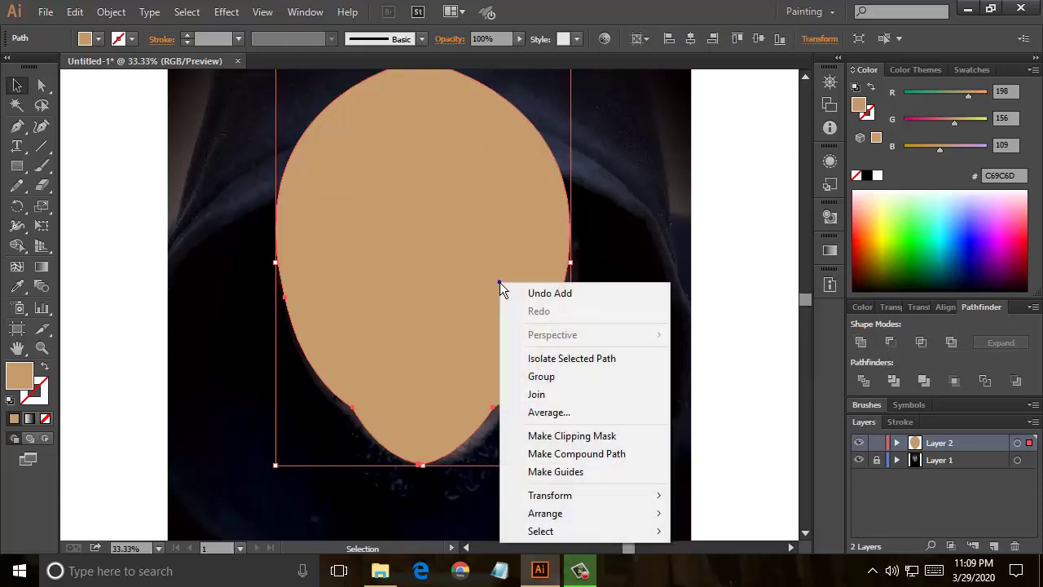
{"action": "left_click", "coordinate": [697, 250]}
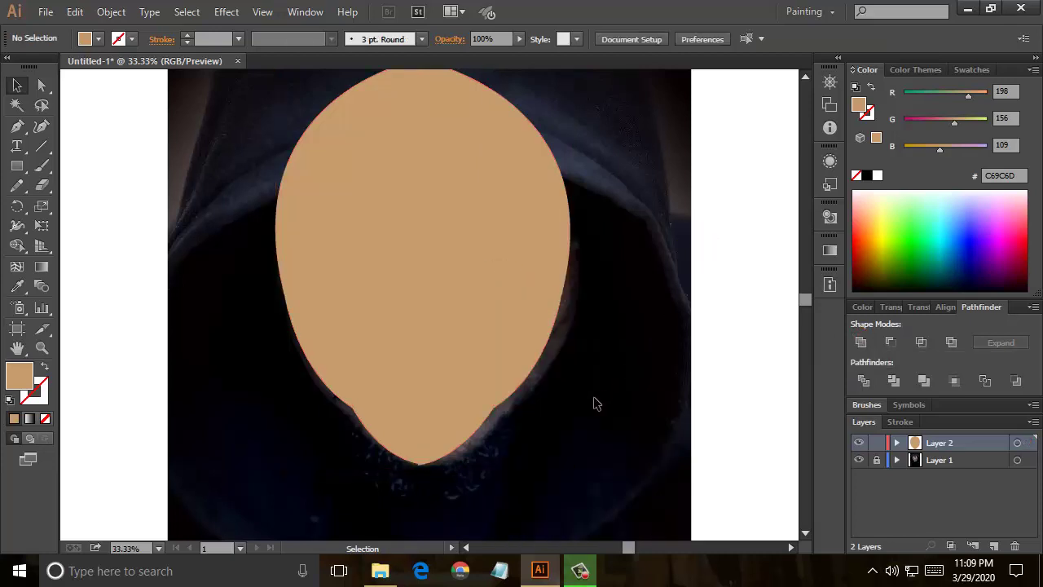
- Zoom in on the chin and select its tip anchor with Direct Selection
{"action": "key", "text": "ctrl+plus"}
{"action": "key", "text": "ctrl+plus"}
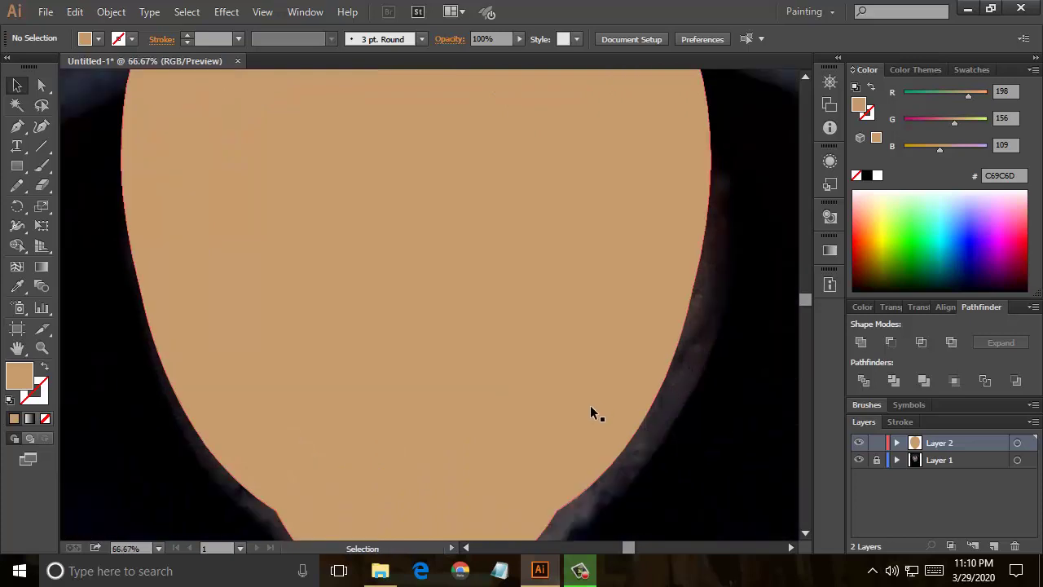
{"action": "scroll", "coordinate": [591, 406], "scroll_direction": "down", "scroll_amount": 3}
{"action": "left_click", "coordinate": [42, 84]}
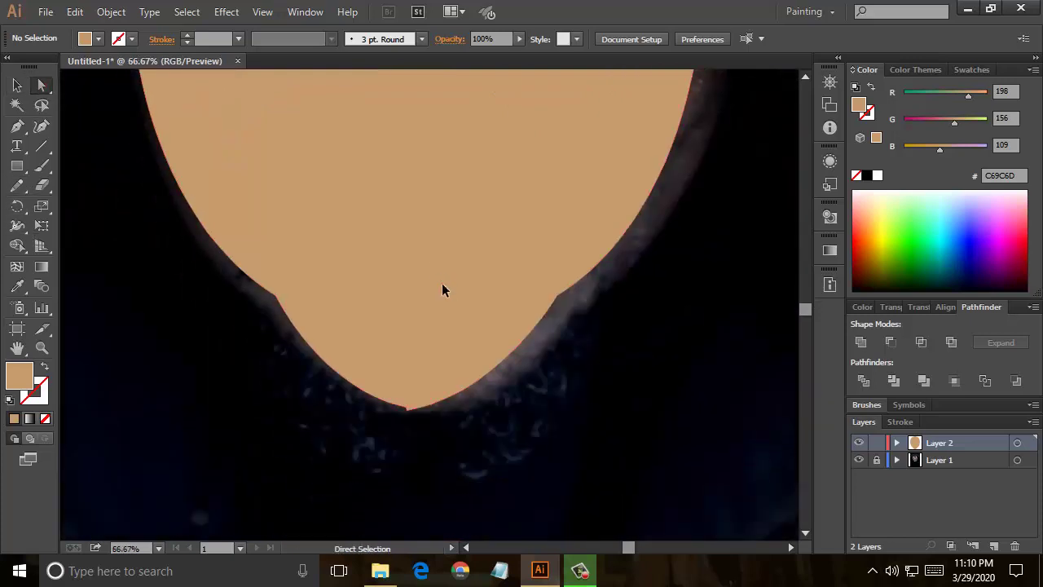
{"action": "left_click", "coordinate": [408, 407]}
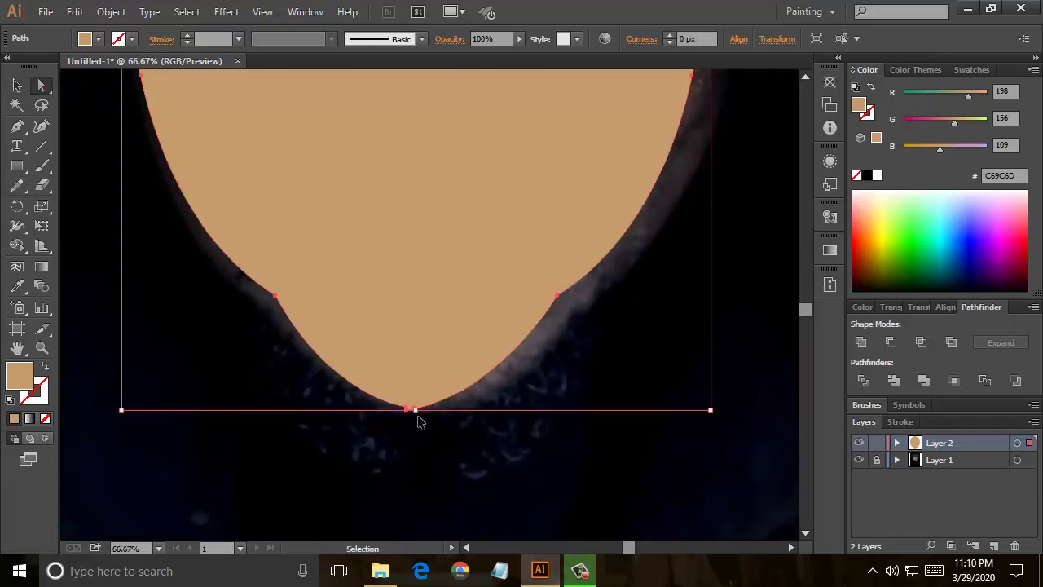
{"action": "key", "text": "ctrl+plus"}
{"action": "key", "text": "ctrl+plus"}
{"action": "scroll", "coordinate": [418, 421], "scroll_direction": "down", "scroll_amount": 3}
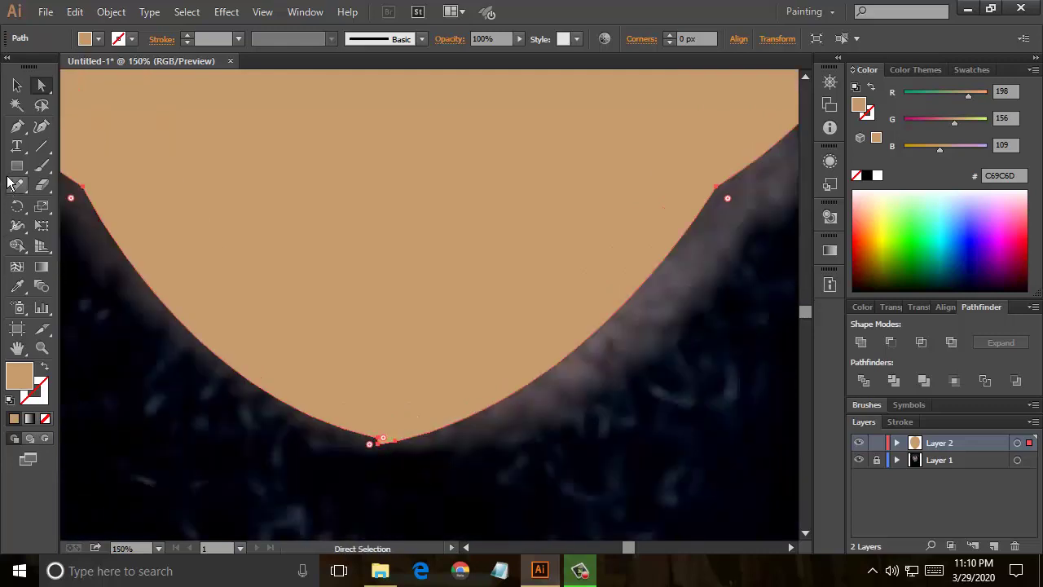
- Remove the extra anchor at the chin tip with the Delete Anchor Point tool
{"action": "left_click", "coordinate": [17, 129]}
{"action": "left_click_drag", "start_coordinate": [18, 135], "coordinate": [82, 171]}
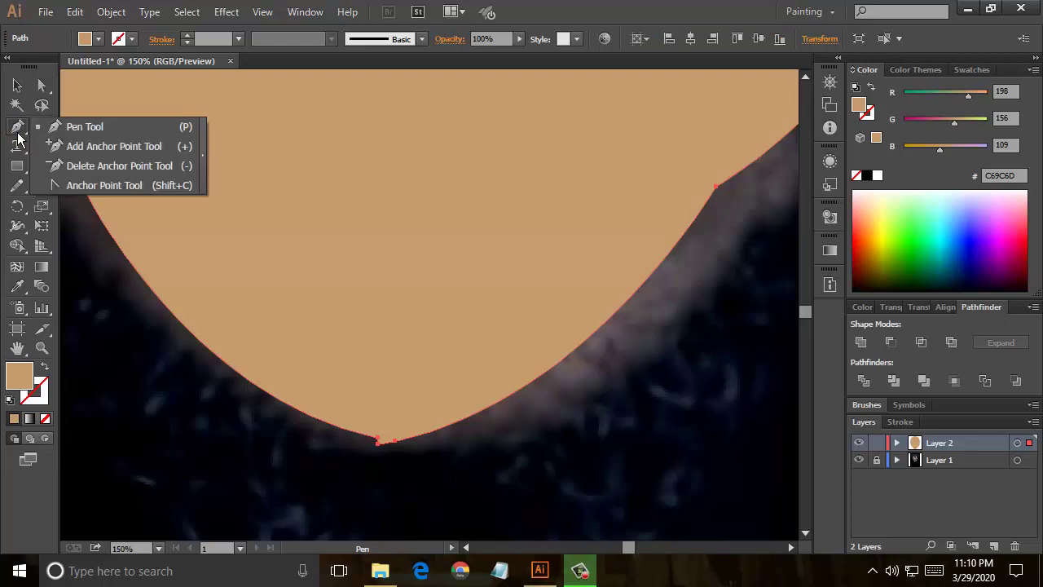
{"action": "left_click", "coordinate": [83, 167]}
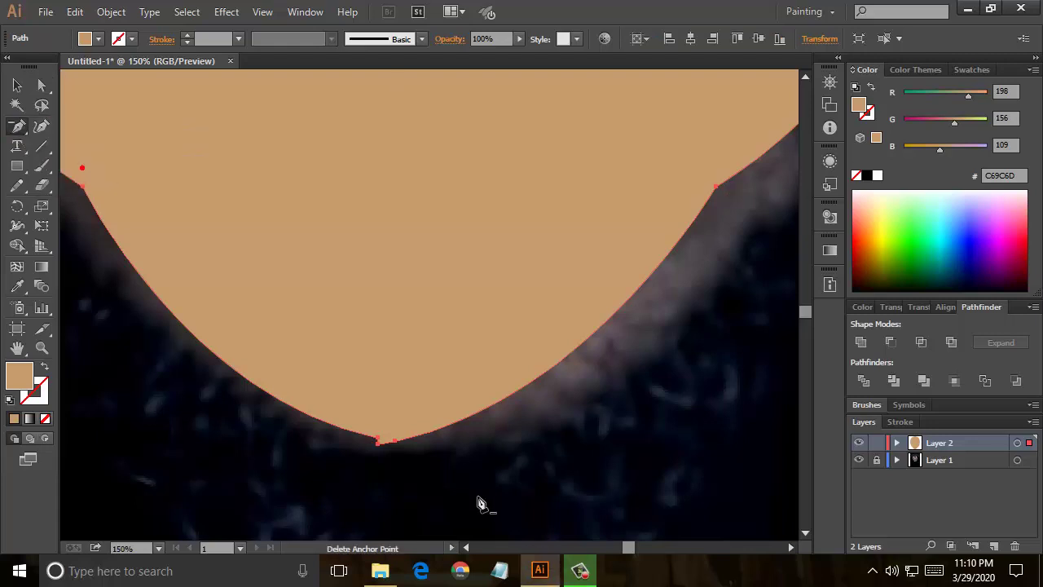
{"action": "left_click", "coordinate": [378, 445]}
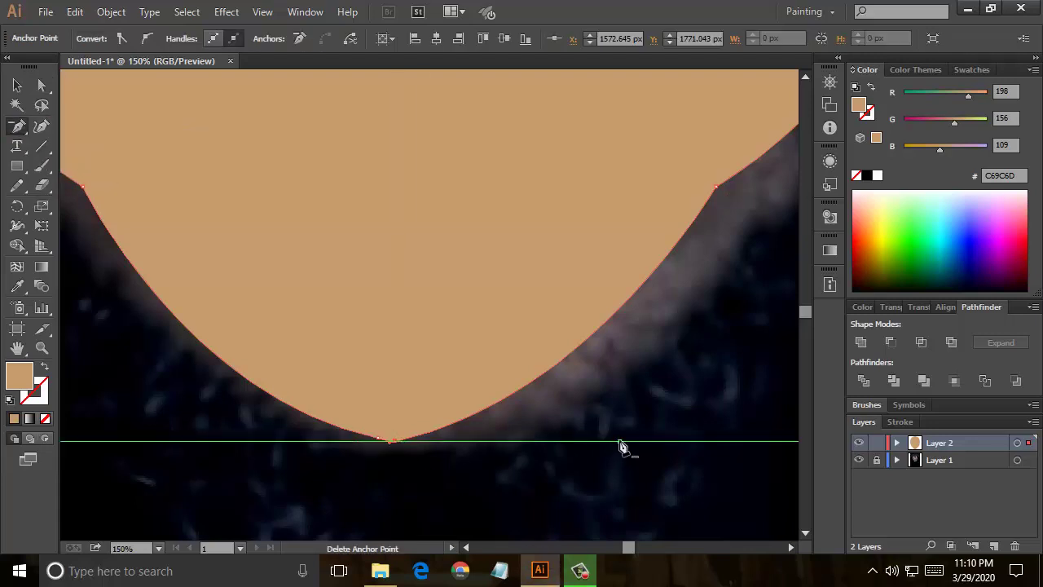
- Zoom to 150%, delete the extra crown anchor, and deselect the face path
{"action": "scroll", "coordinate": [522, 408], "scroll_direction": "up", "scroll_amount": 2}
{"action": "scroll", "coordinate": [526, 426], "scroll_direction": "up", "scroll_amount": 3}
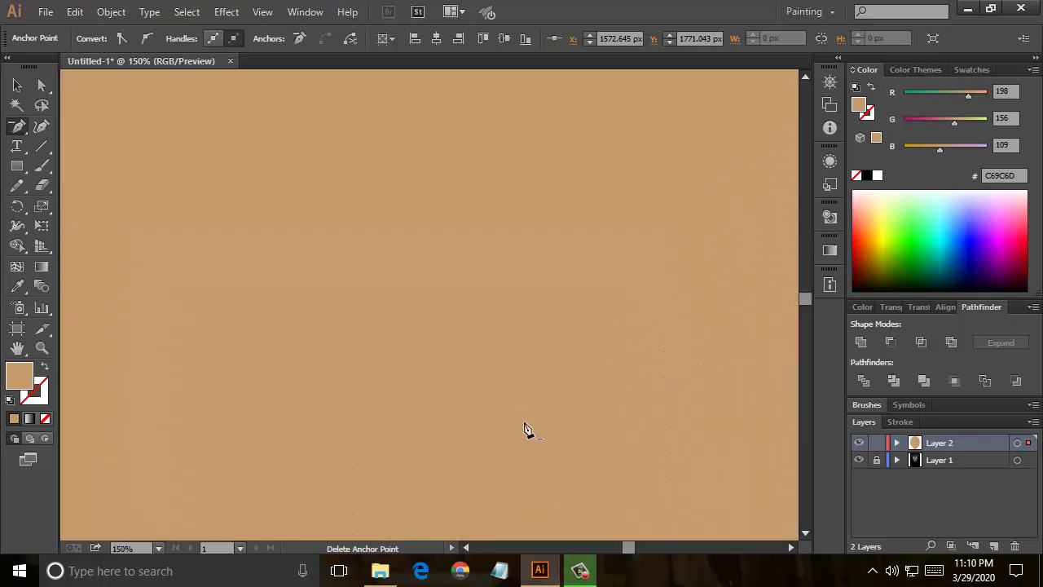
{"action": "key", "text": "ctrl+minus"}
{"action": "key", "text": "ctrl+minus"}
{"action": "key", "text": "ctrl+minus"}
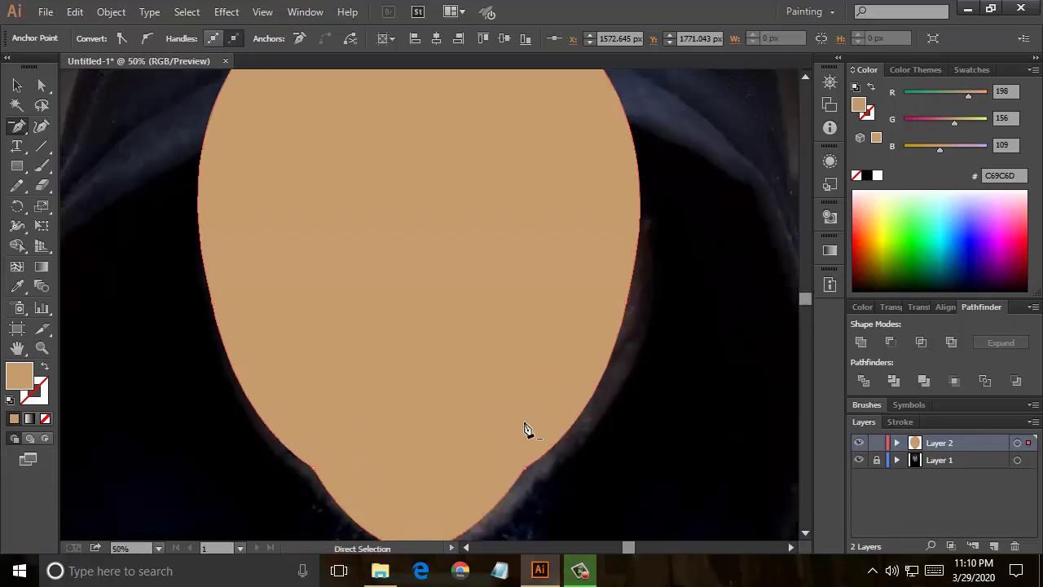
{"action": "scroll", "coordinate": [526, 430], "scroll_direction": "up", "scroll_amount": 3}
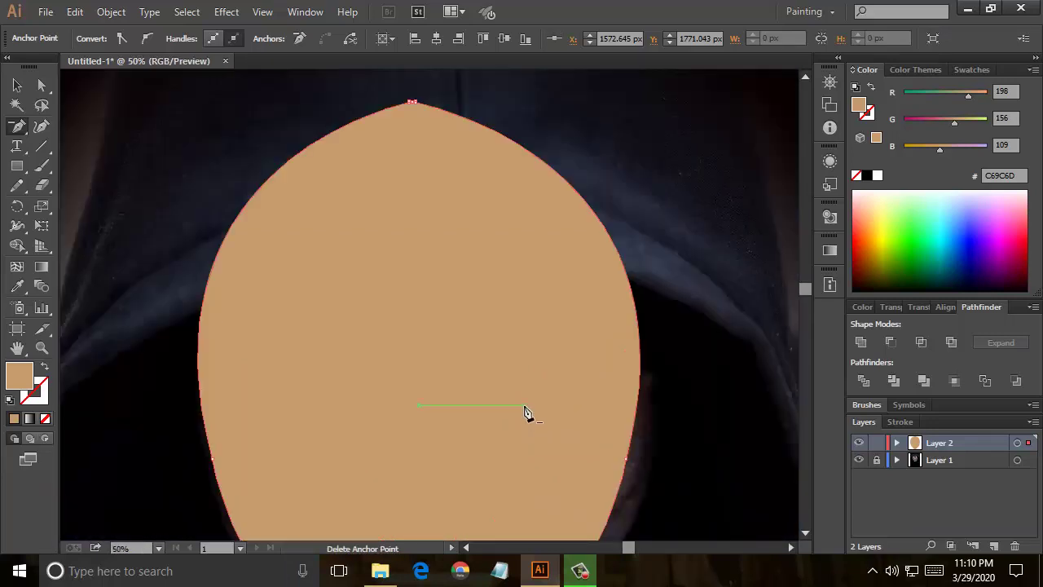
{"action": "left_click", "coordinate": [158, 548]}
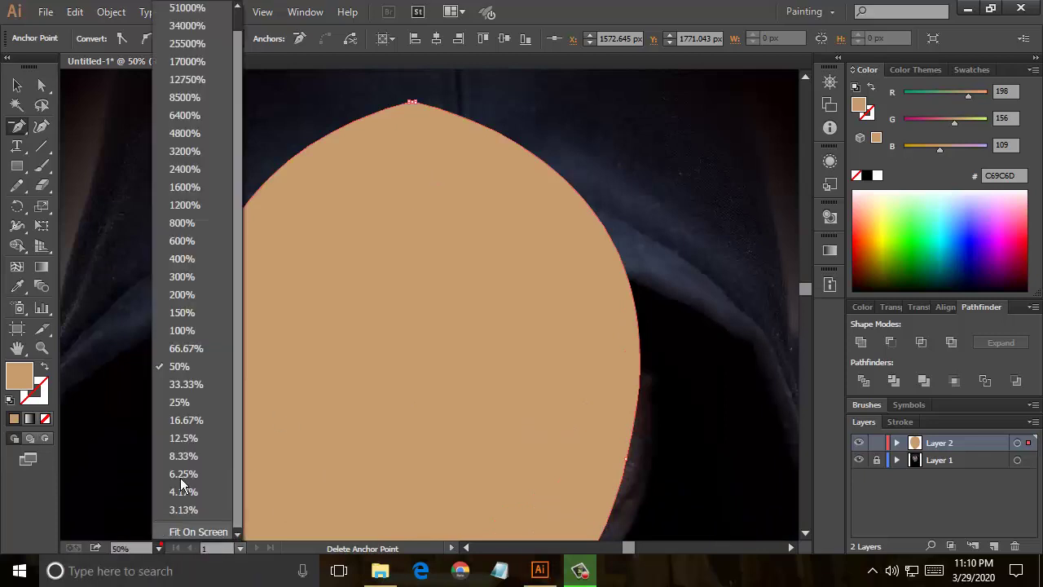
{"action": "left_click", "coordinate": [190, 312]}
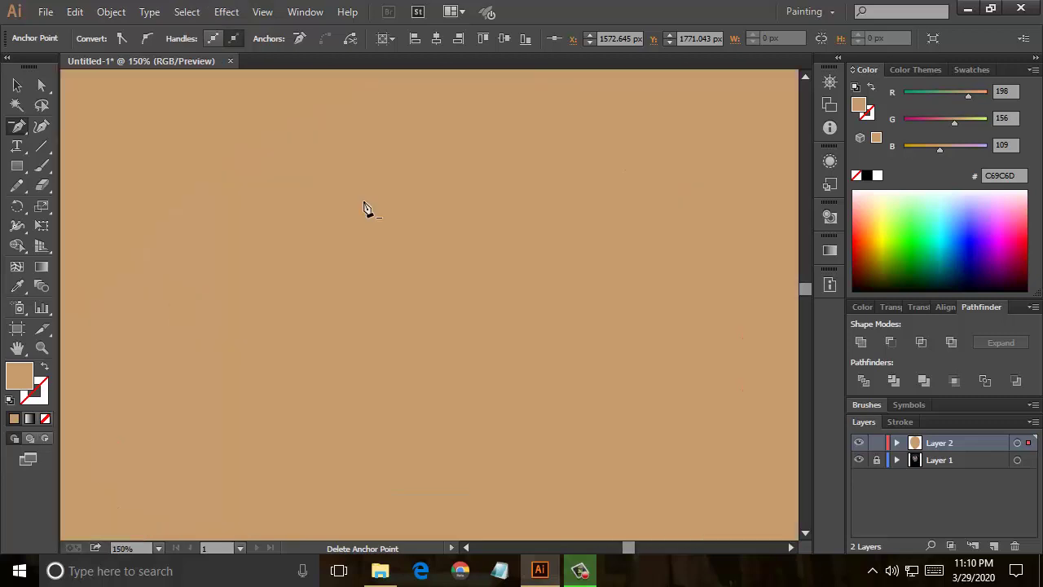
{"action": "mouse_move", "coordinate": [805, 288]}
{"action": "left_mouse_down"}
{"action": "mouse_move", "coordinate": [813, 230]}
{"action": "mouse_move", "coordinate": [803, 298]}
{"action": "left_mouse_up"}
{"action": "left_click_drag", "start_coordinate": [807, 286], "coordinate": [808, 281]}
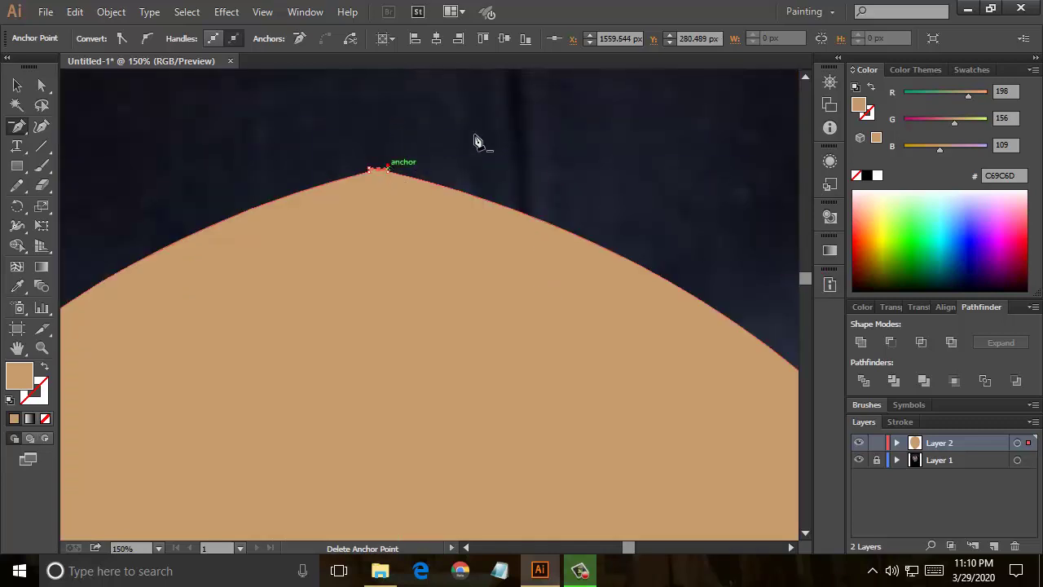
{"action": "left_click", "coordinate": [384, 169]}
{"action": "left_click", "coordinate": [17, 85]}
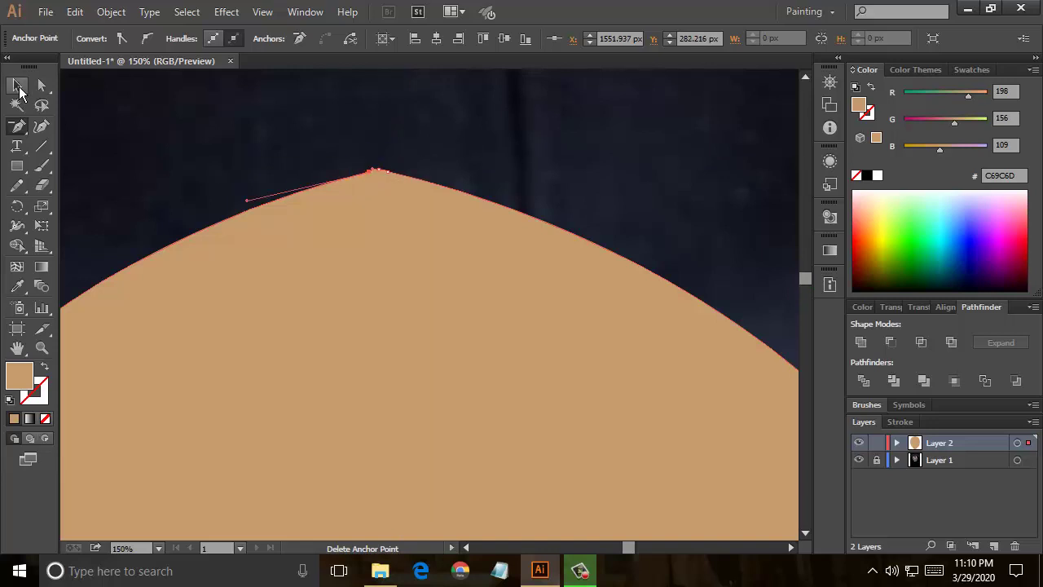
{"action": "left_click", "coordinate": [414, 120]}
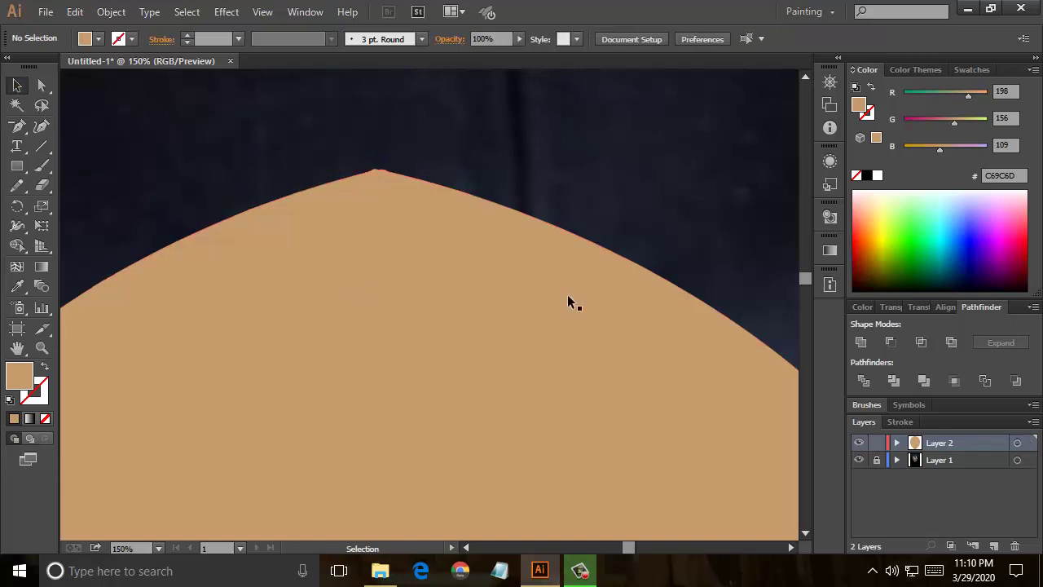
- Make the face shape an unfilled 1 pt tan outline, centred vertically and moved up over the face
{"action": "left_click", "coordinate": [158, 548]}
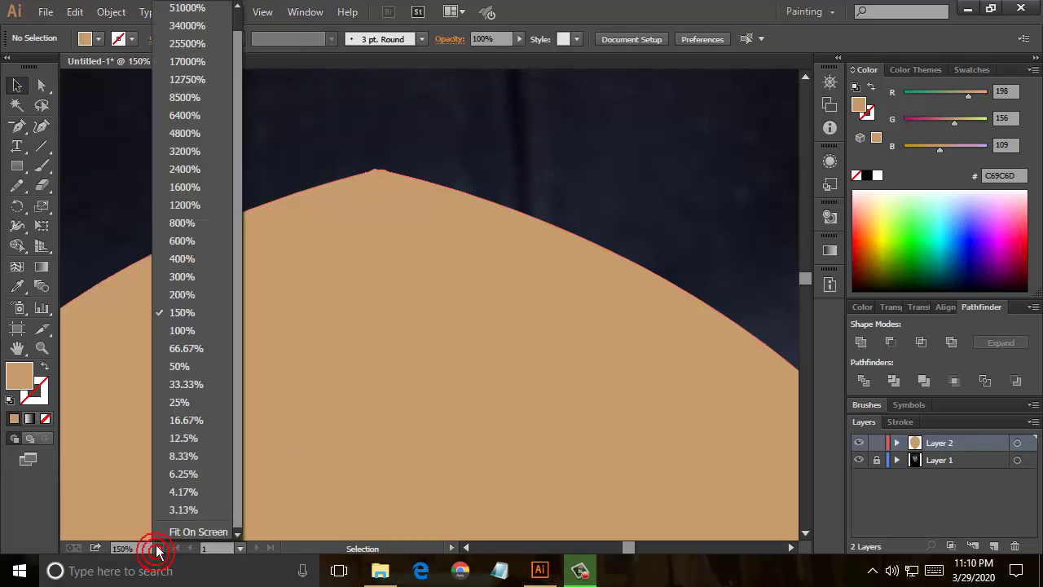
{"action": "left_click", "coordinate": [173, 531]}
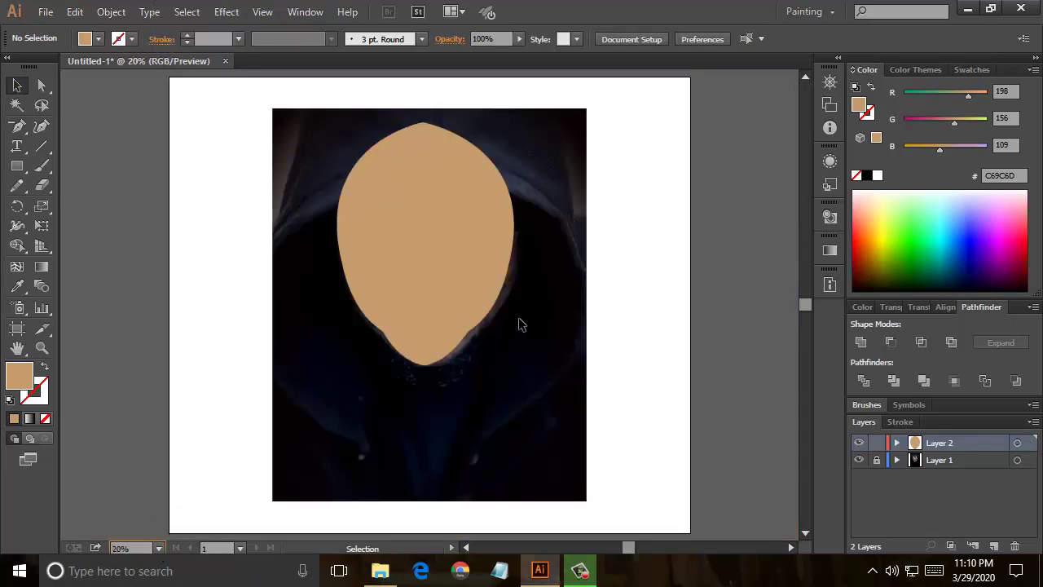
{"action": "left_click", "coordinate": [443, 287]}
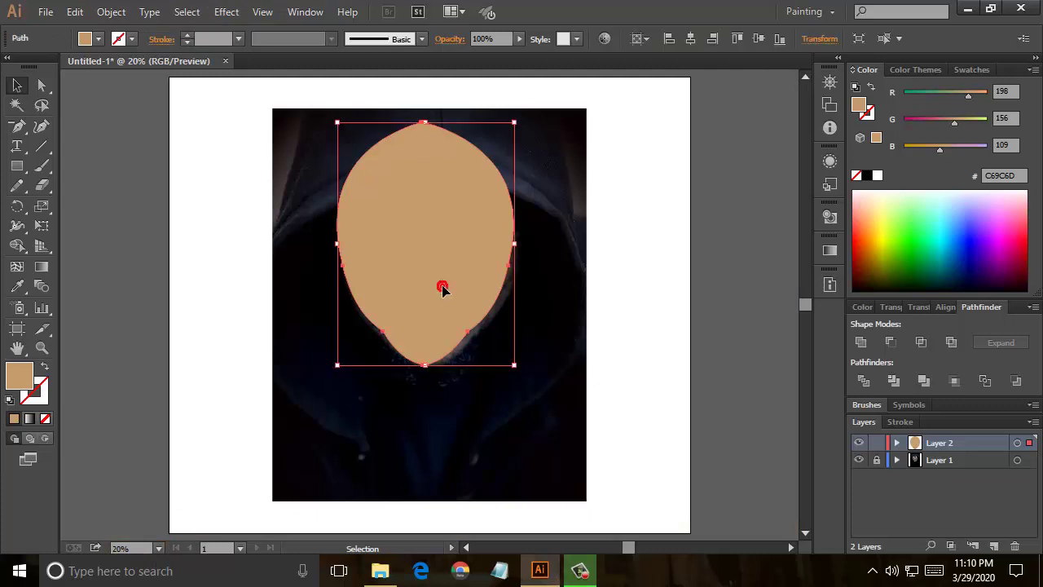
{"action": "left_click", "coordinate": [46, 367]}
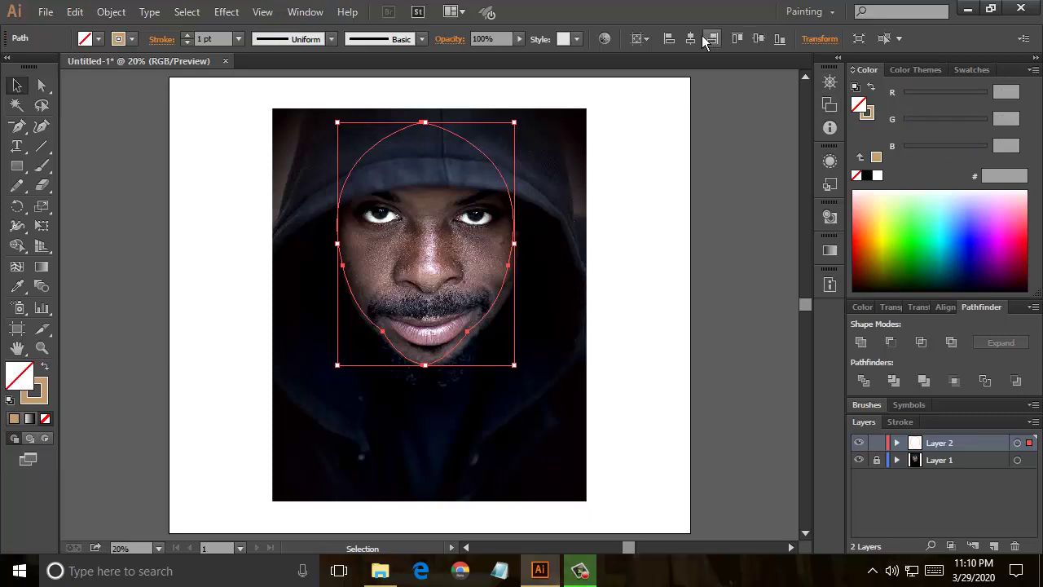
{"action": "left_click", "coordinate": [758, 38]}
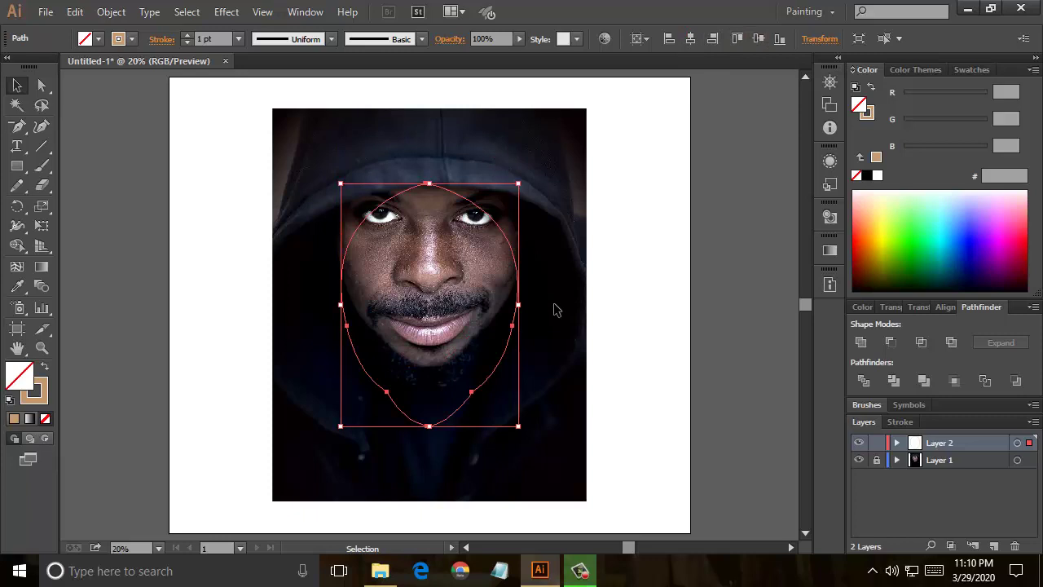
{"action": "left_click_drag", "start_coordinate": [448, 422], "coordinate": [450, 371]}
{"action": "left_click", "coordinate": [512, 342]}
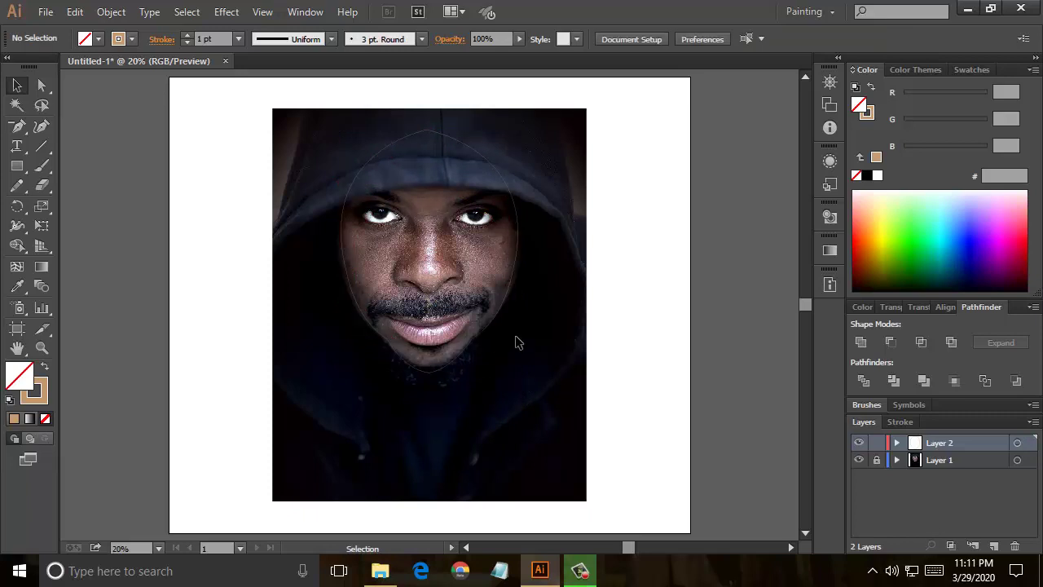
- Zoom in to 50% and trace the curved left eyebrow line with the Pen tool
{"action": "key", "text": "ctrl+plus"}
{"action": "key", "text": "ctrl+plus"}
{"action": "key", "text": "ctrl+plus"}
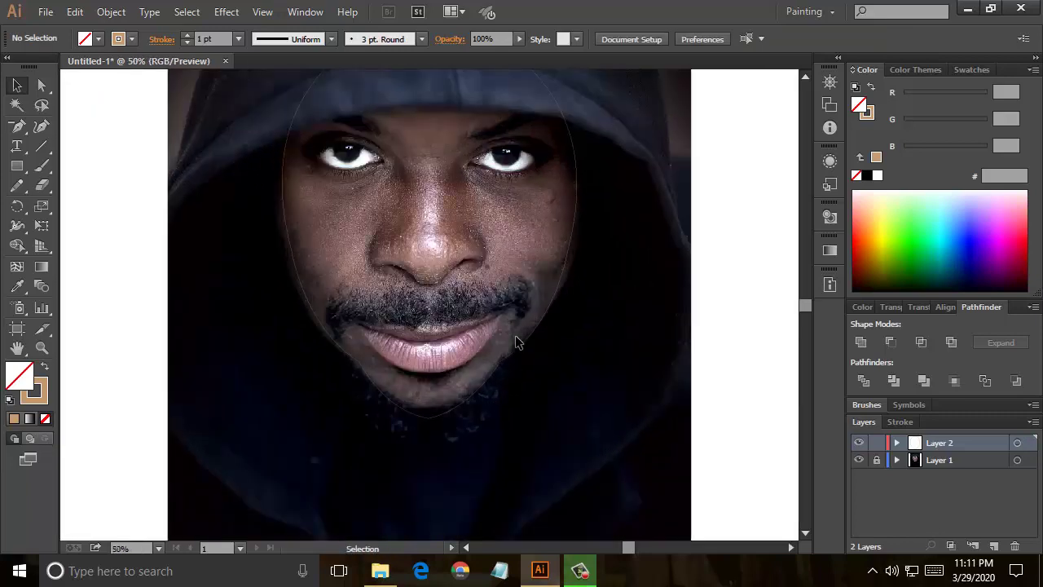
{"action": "key", "text": "ctrl+plus"}
{"action": "scroll", "coordinate": [513, 343], "scroll_direction": "up", "scroll_amount": 1}
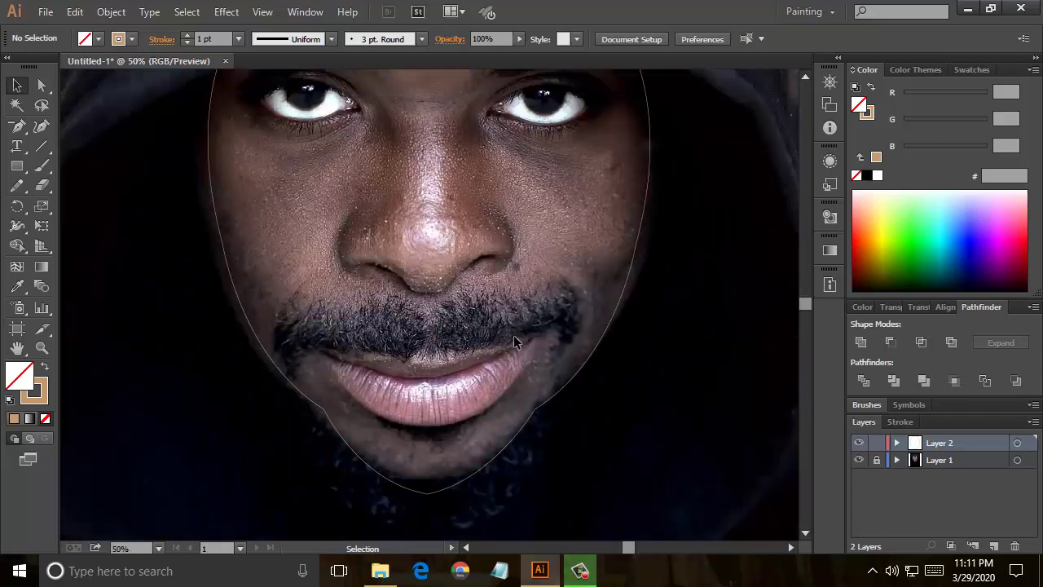
{"action": "scroll", "coordinate": [514, 343], "scroll_direction": "up", "scroll_amount": 2}
{"action": "scroll", "coordinate": [513, 342], "scroll_direction": "up", "scroll_amount": 1}
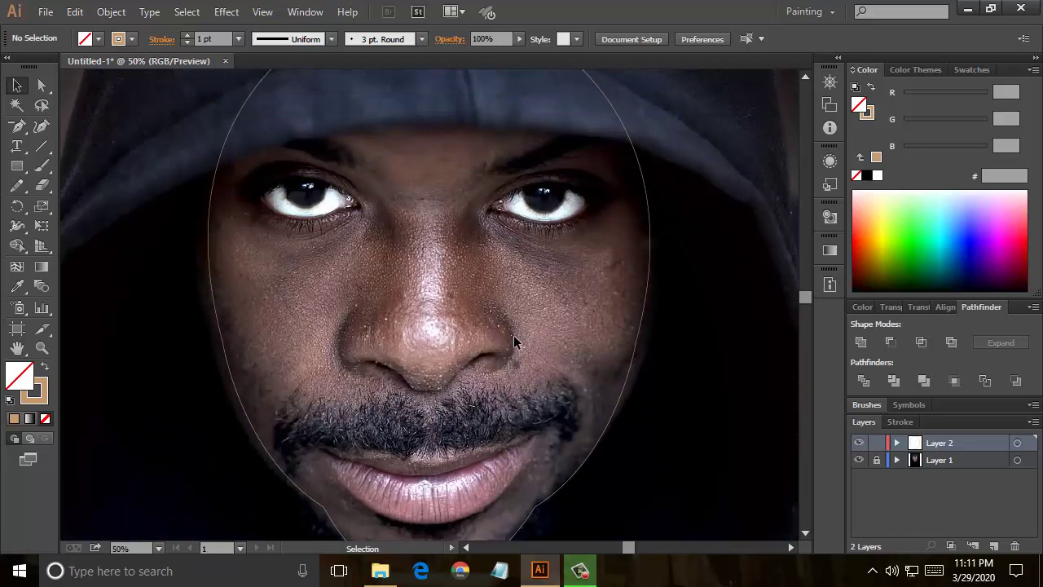
{"action": "scroll", "coordinate": [513, 335], "scroll_direction": "up", "scroll_amount": 3}
{"action": "left_click", "coordinate": [19, 128]}
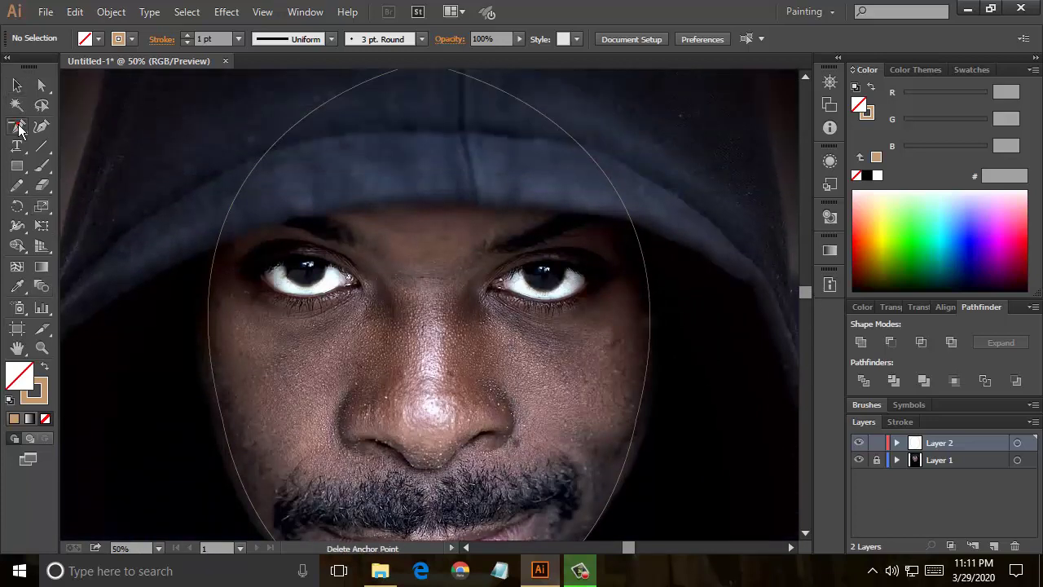
{"action": "left_click_drag", "start_coordinate": [19, 128], "coordinate": [70, 144]}
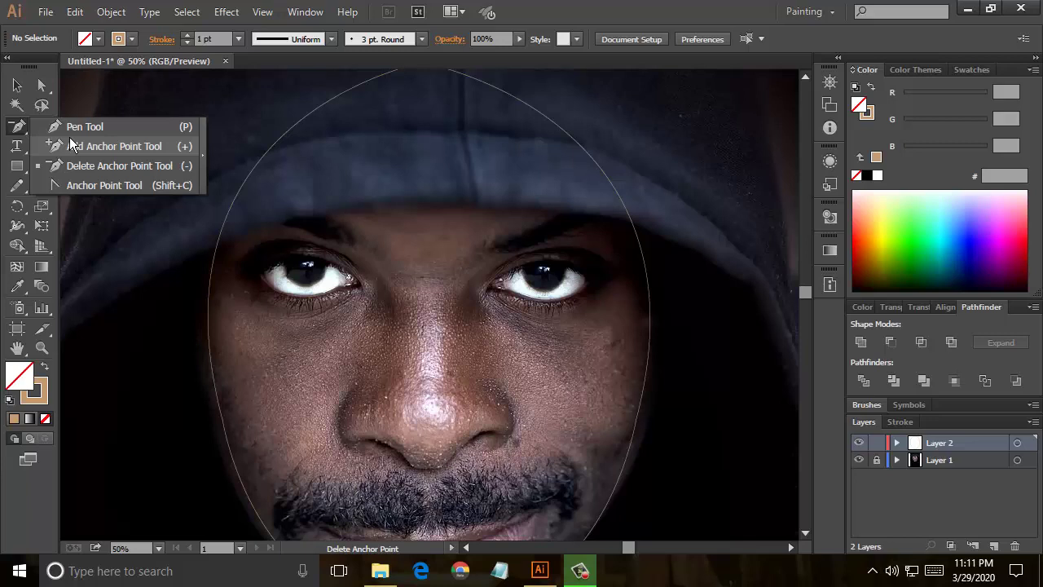
{"action": "left_click_drag", "start_coordinate": [70, 140], "coordinate": [70, 128]}
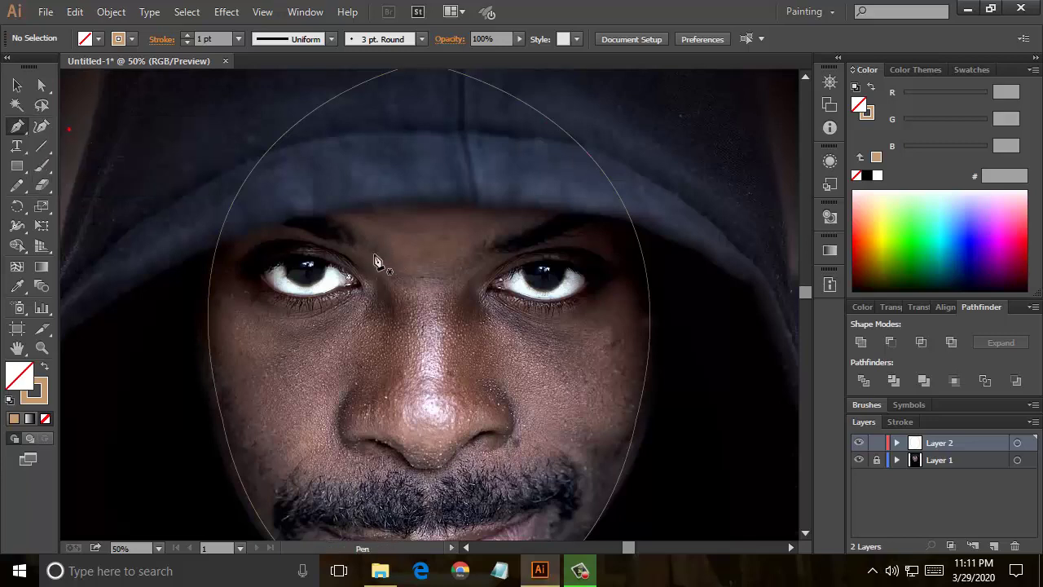
{"action": "mouse_move", "coordinate": [361, 242]}
{"action": "left_mouse_down"}
{"action": "mouse_move", "coordinate": [245, 224]}
{"action": "mouse_move", "coordinate": [194, 282]}
{"action": "left_mouse_up"}
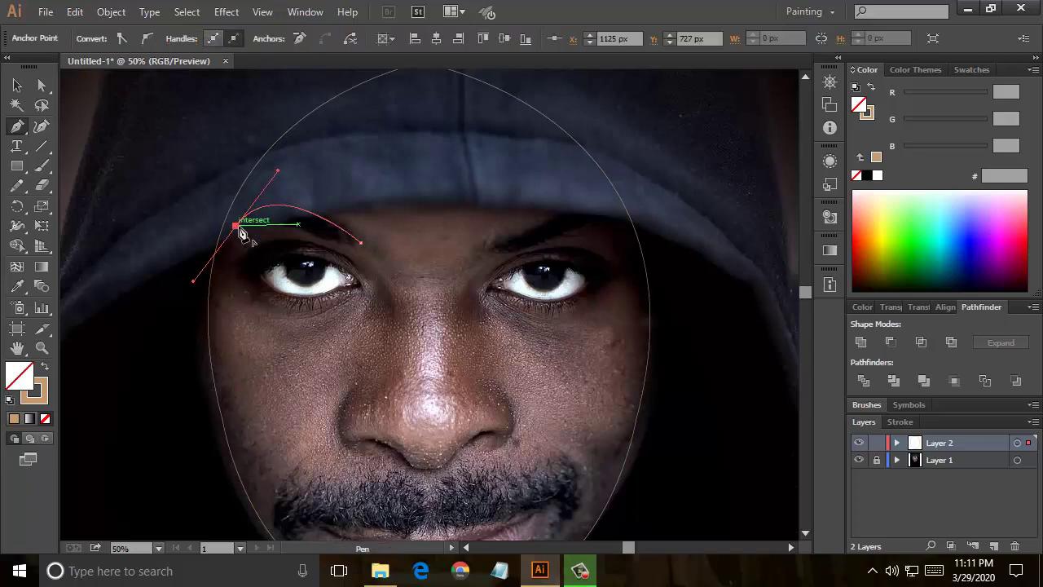
{"action": "left_click_drag", "start_coordinate": [234, 226], "coordinate": [16, 89]}
{"action": "left_click", "coordinate": [16, 86]}
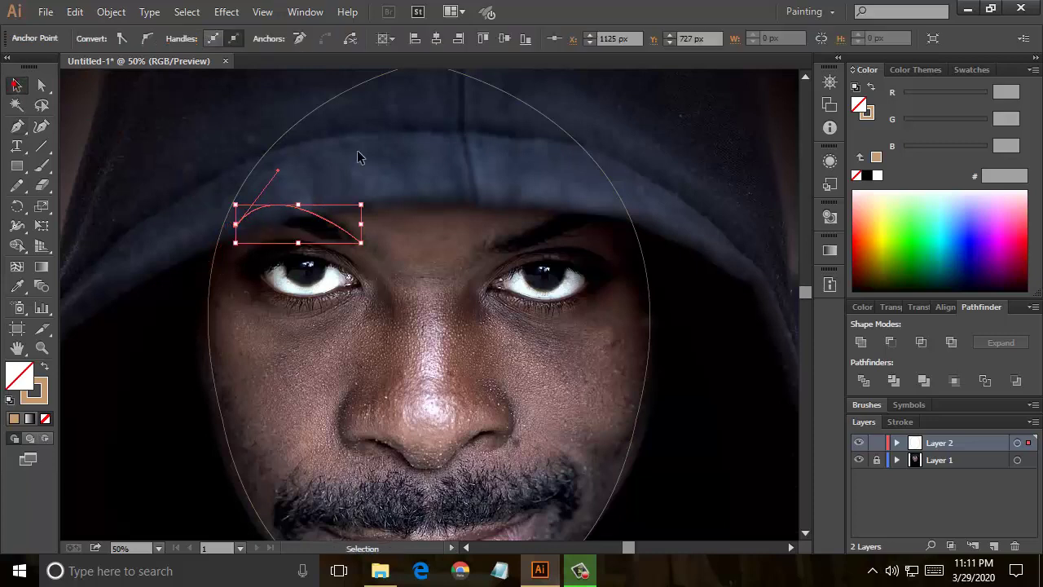
{"action": "left_click", "coordinate": [356, 157]}
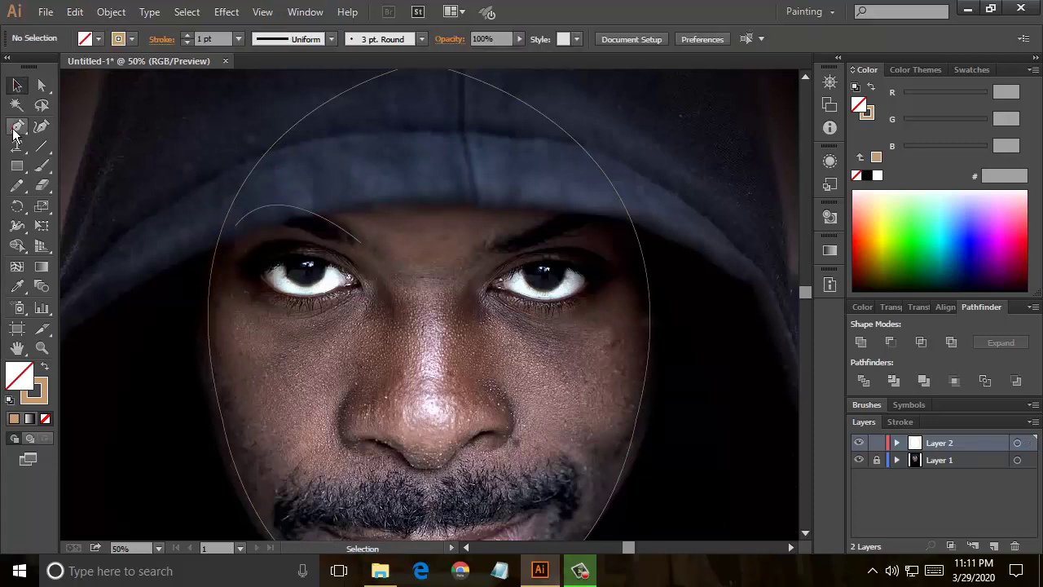
- Trace a curved line over the top of the left eye
{"action": "left_click", "coordinate": [16, 127]}
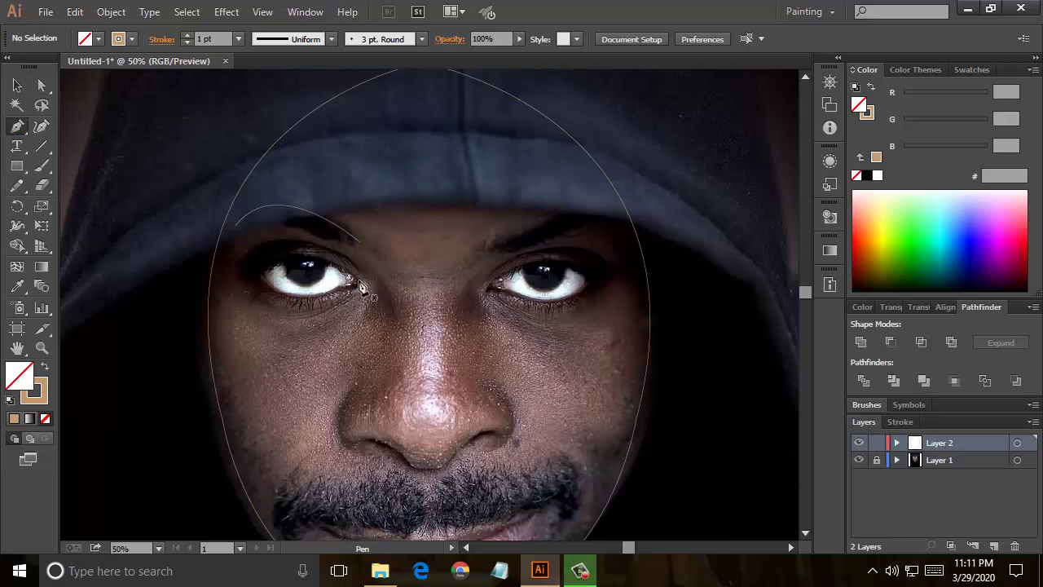
{"action": "left_click", "coordinate": [360, 292]}
{"action": "left_click_drag", "start_coordinate": [247, 280], "coordinate": [186, 338]}
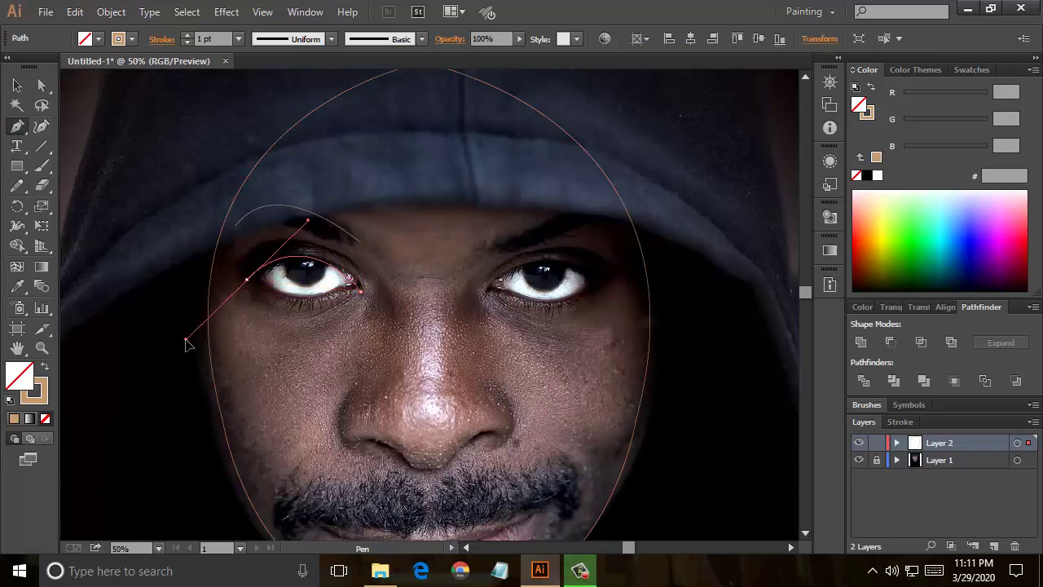
{"action": "left_click", "coordinate": [247, 280]}
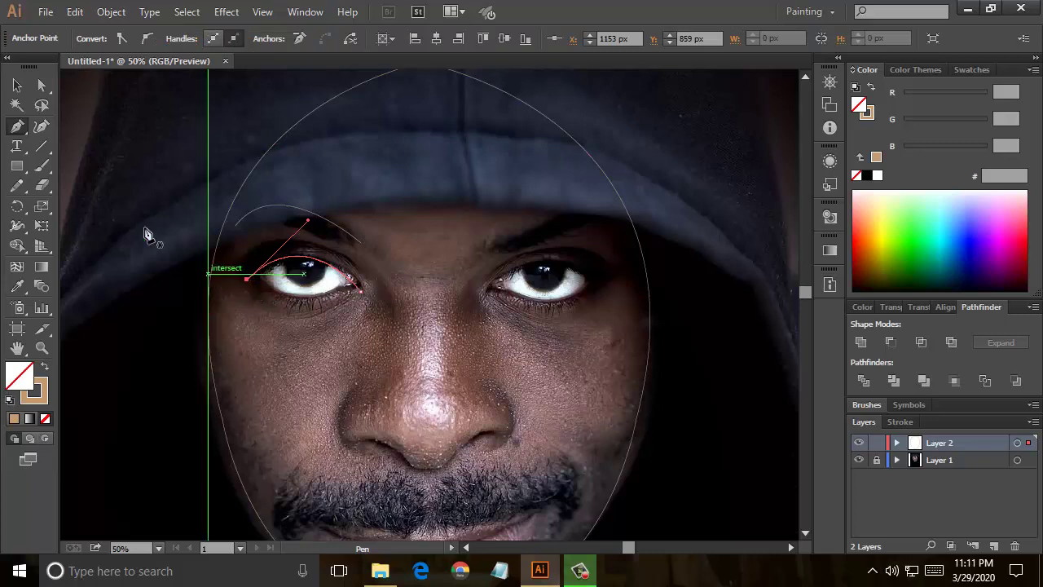
- Draw a 186 × 78 px ellipse over the left eye
{"action": "left_click", "coordinate": [24, 167]}
{"action": "left_click", "coordinate": [25, 167]}
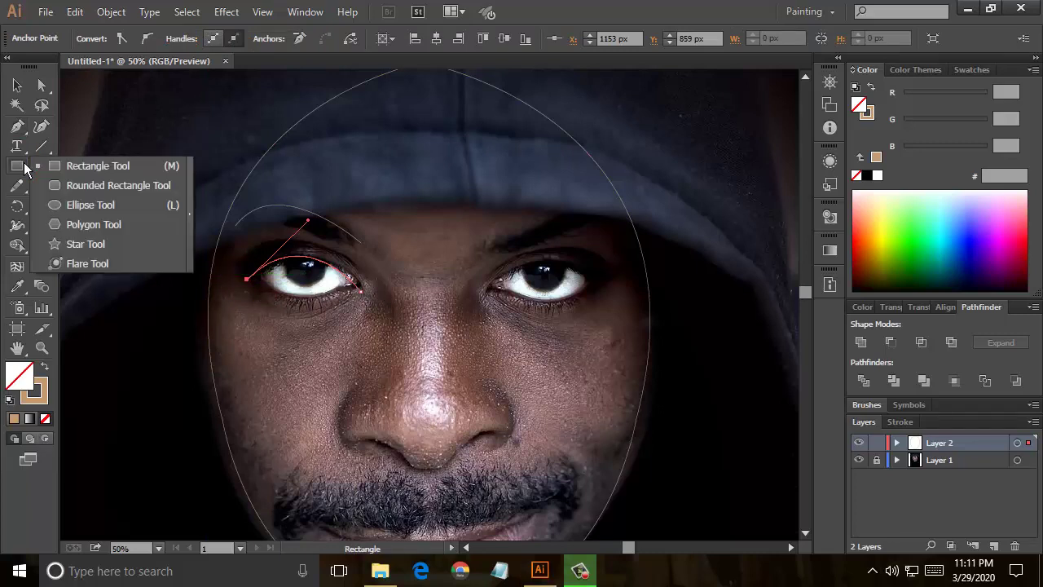
{"action": "left_click", "coordinate": [105, 204]}
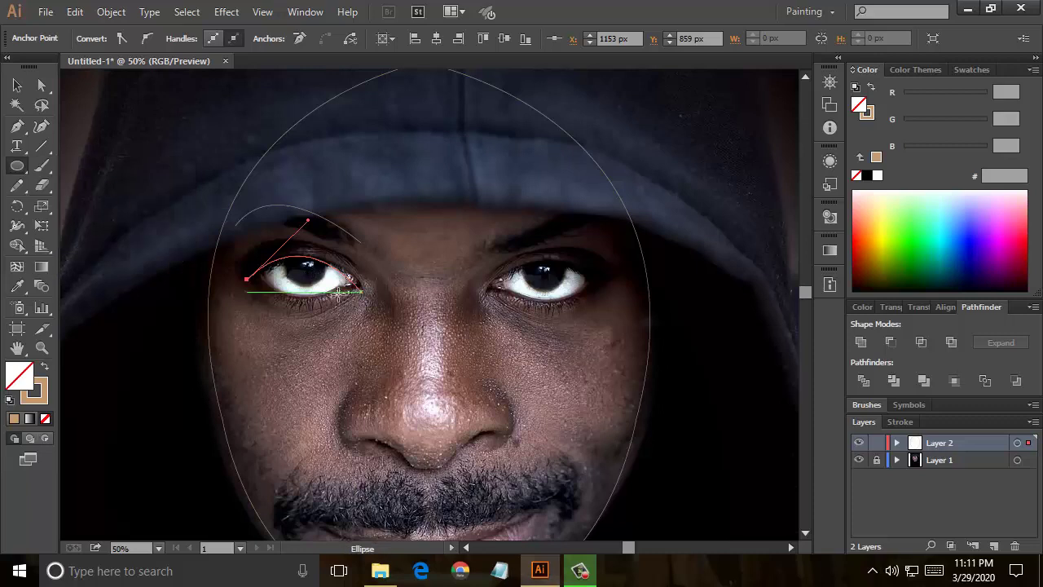
{"action": "left_click_drag", "start_coordinate": [338, 289], "coordinate": [262, 255]}
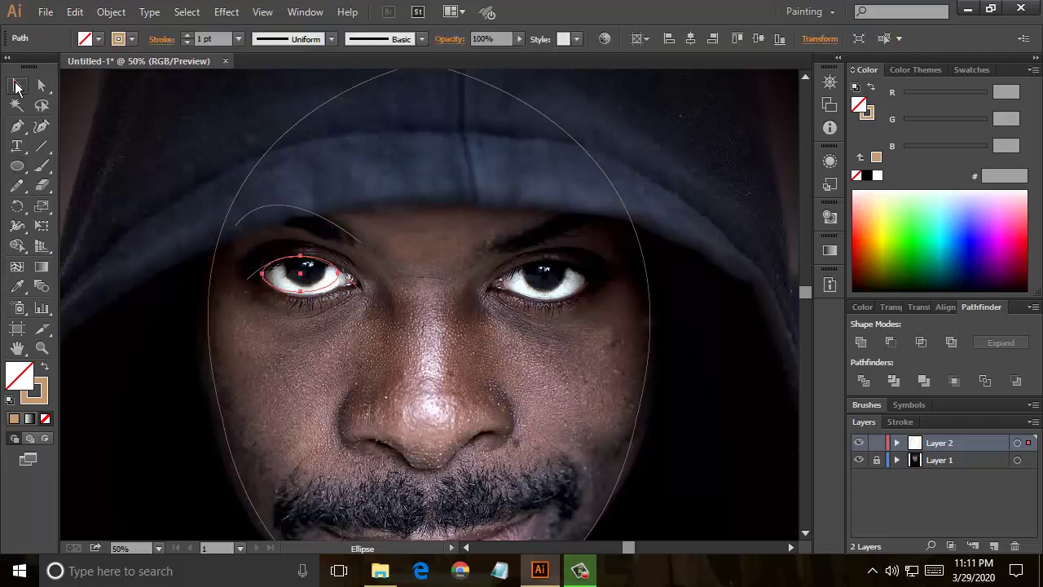
- Stretch the eye ellipse taller and draw a smaller pupil ellipse inside it
{"action": "left_click", "coordinate": [17, 85]}
{"action": "left_click_drag", "start_coordinate": [300, 291], "coordinate": [301, 297]}
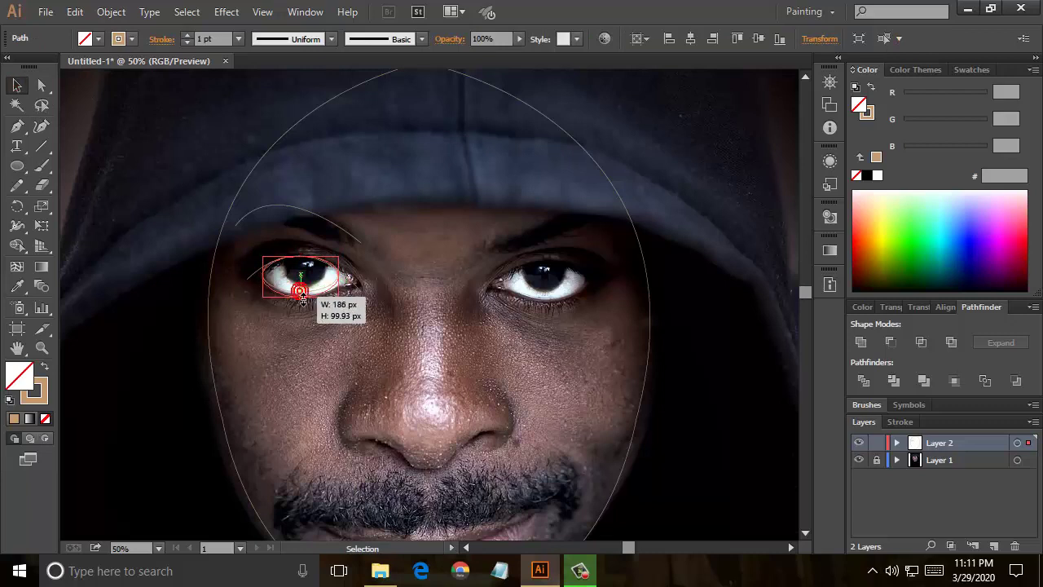
{"action": "left_click", "coordinate": [20, 168]}
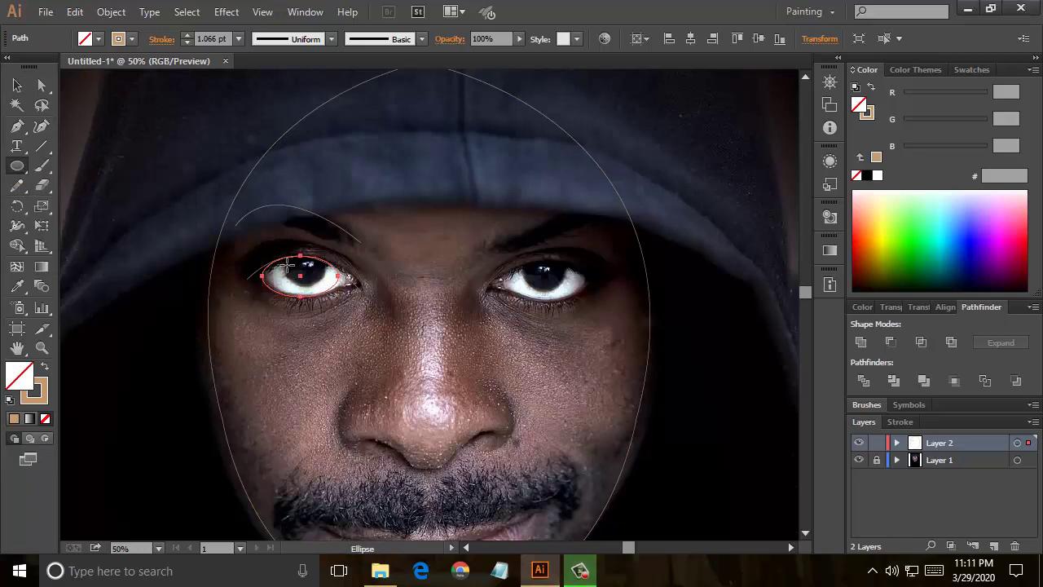
{"action": "left_click_drag", "start_coordinate": [279, 268], "coordinate": [320, 293]}
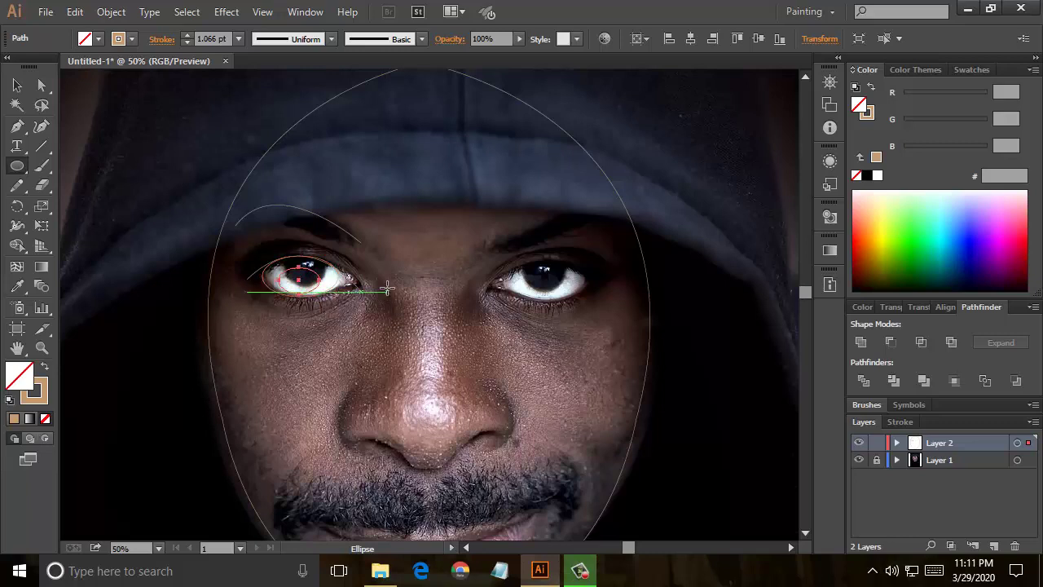
{"action": "left_click", "coordinate": [17, 84]}
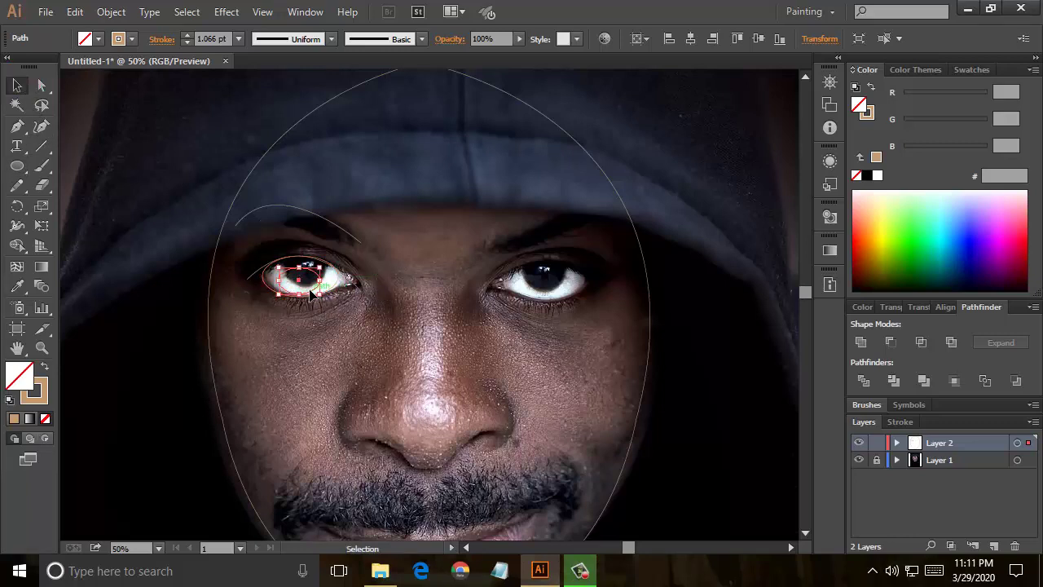
{"action": "left_click_drag", "start_coordinate": [314, 290], "coordinate": [325, 286]}
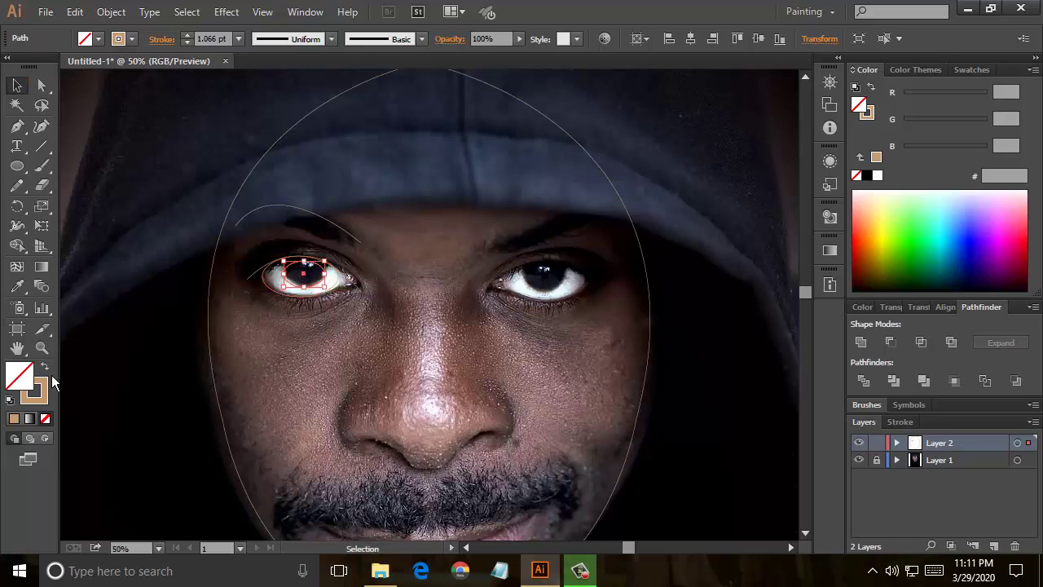
- Fill the pupil with the photo's dark eye colour 14131F using the Eyedropper
{"action": "left_click", "coordinate": [17, 287]}
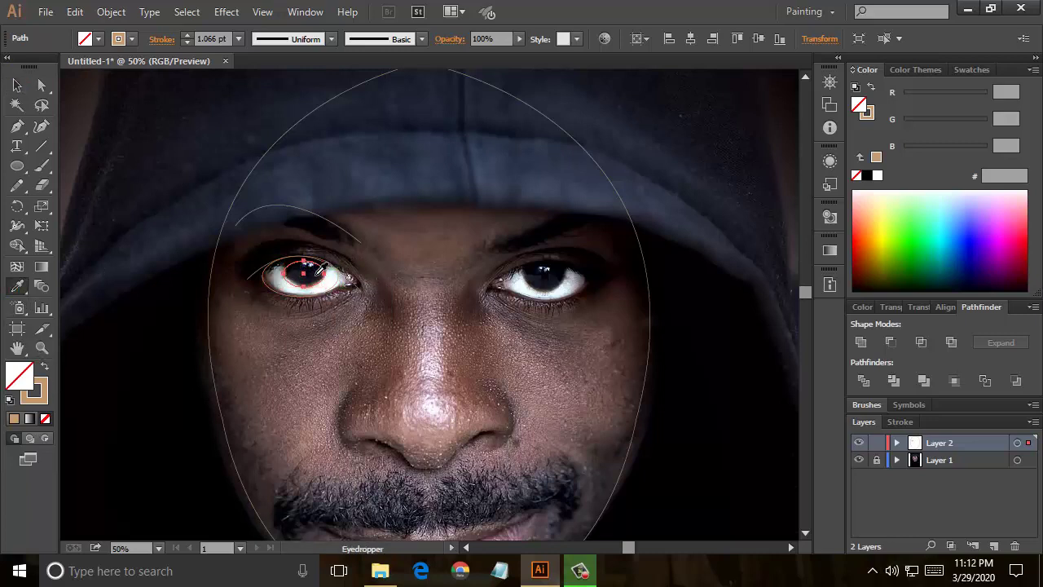
{"action": "left_click", "coordinate": [317, 273]}
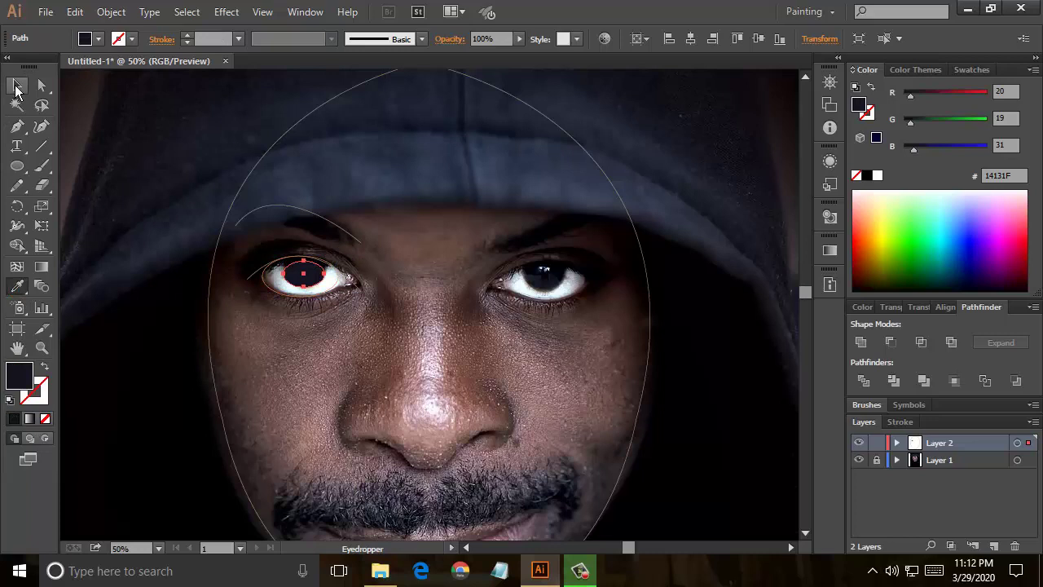
{"action": "left_click", "coordinate": [16, 86]}
{"action": "key", "text": "shift+x"}
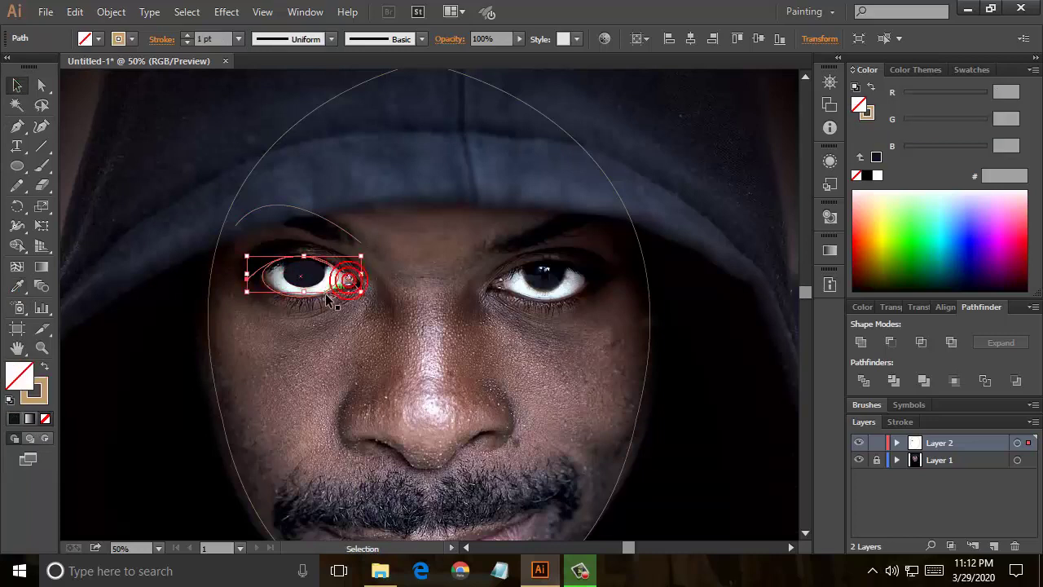
- Fill the larger eye ellipse white and remove its outline
{"action": "left_click", "coordinate": [325, 294]}
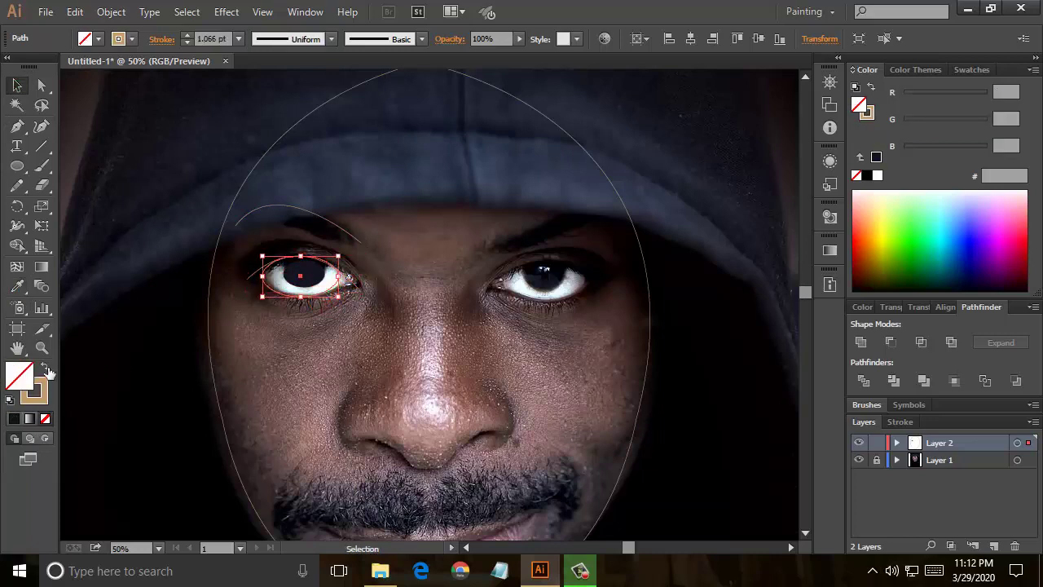
{"action": "left_click", "coordinate": [877, 176]}
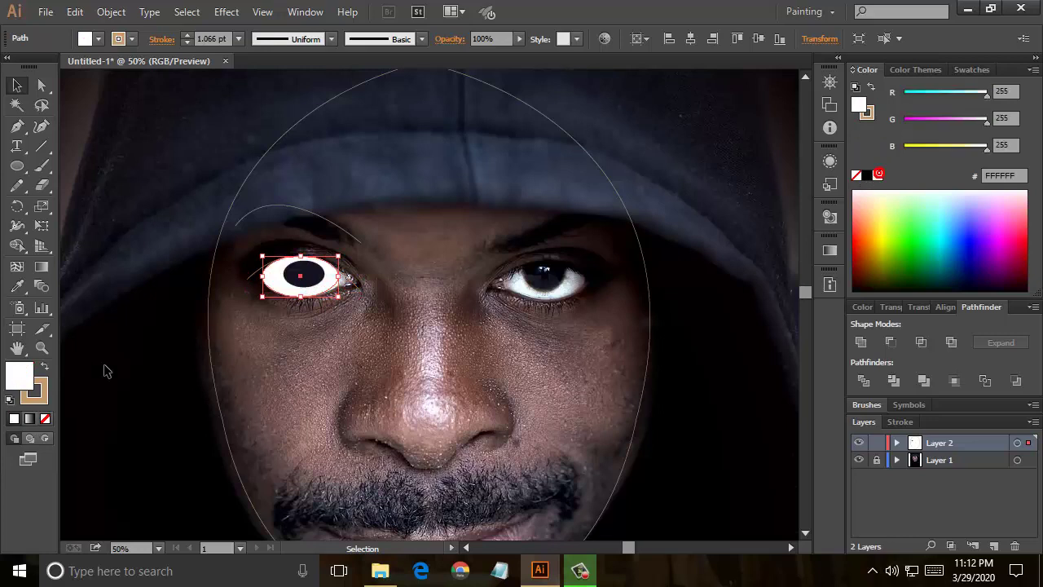
{"action": "left_click", "coordinate": [43, 388]}
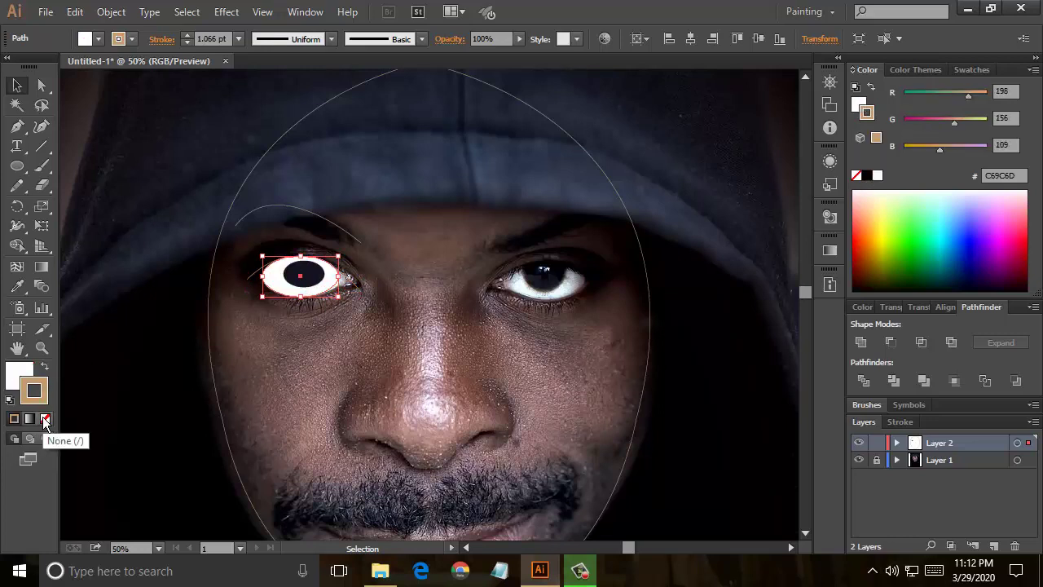
{"action": "left_click", "coordinate": [45, 419]}
{"action": "left_click", "coordinate": [18, 374]}
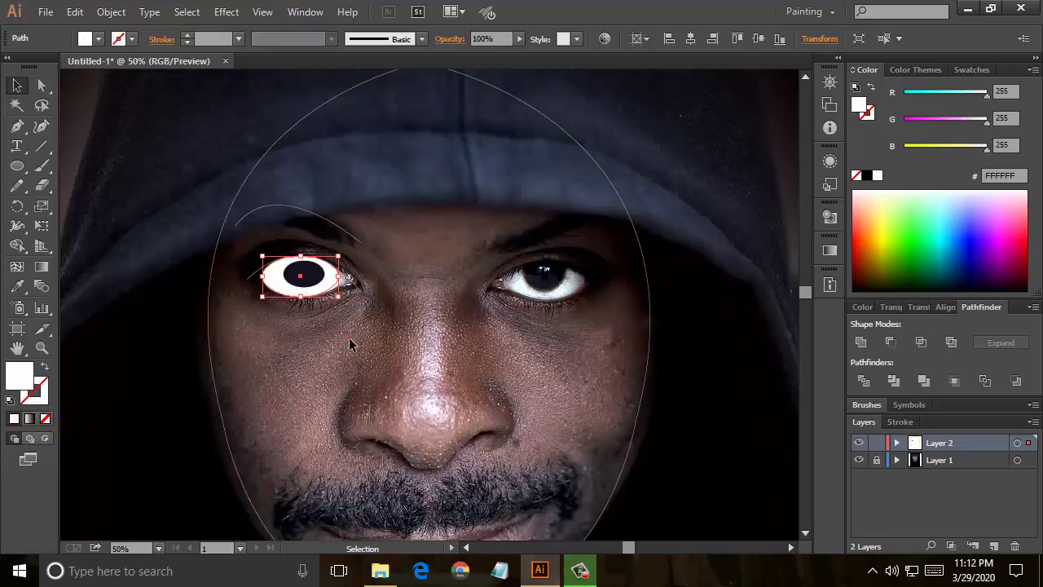
{"action": "left_click", "coordinate": [349, 338]}
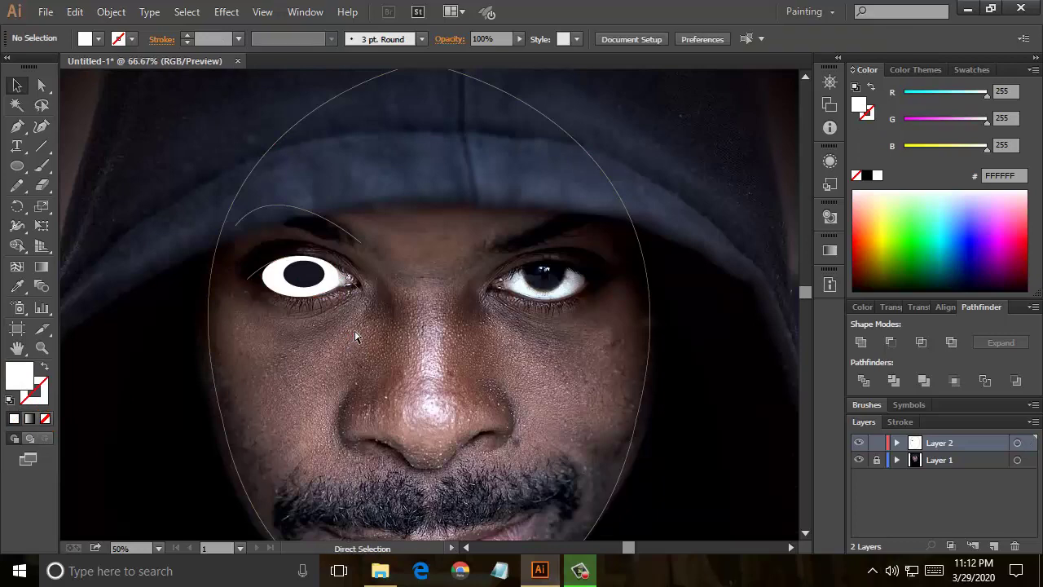
- Give the curve over the left eye a 10 pt stroke tapered at both ends
{"action": "key", "text": "ctrl+1"}
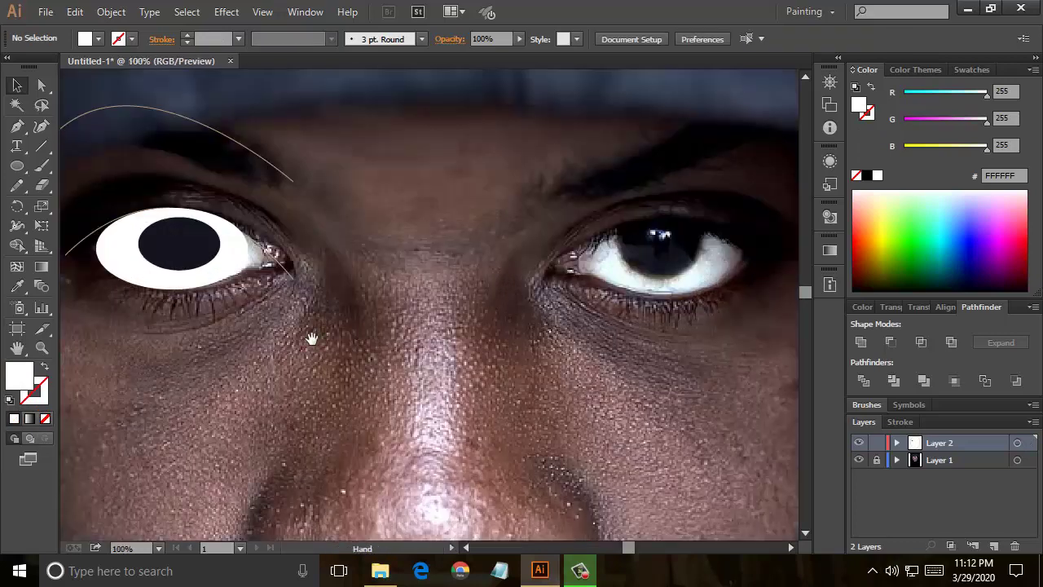
{"action": "left_click_drag", "start_coordinate": [310, 337], "coordinate": [495, 376]}
{"action": "left_click", "coordinate": [475, 315]}
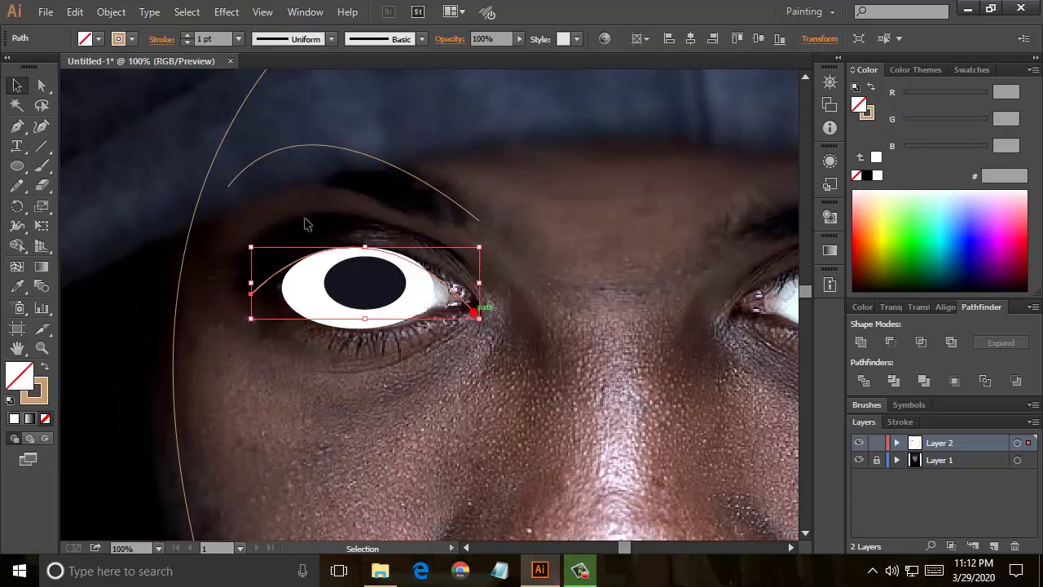
{"action": "left_click", "coordinate": [238, 39]}
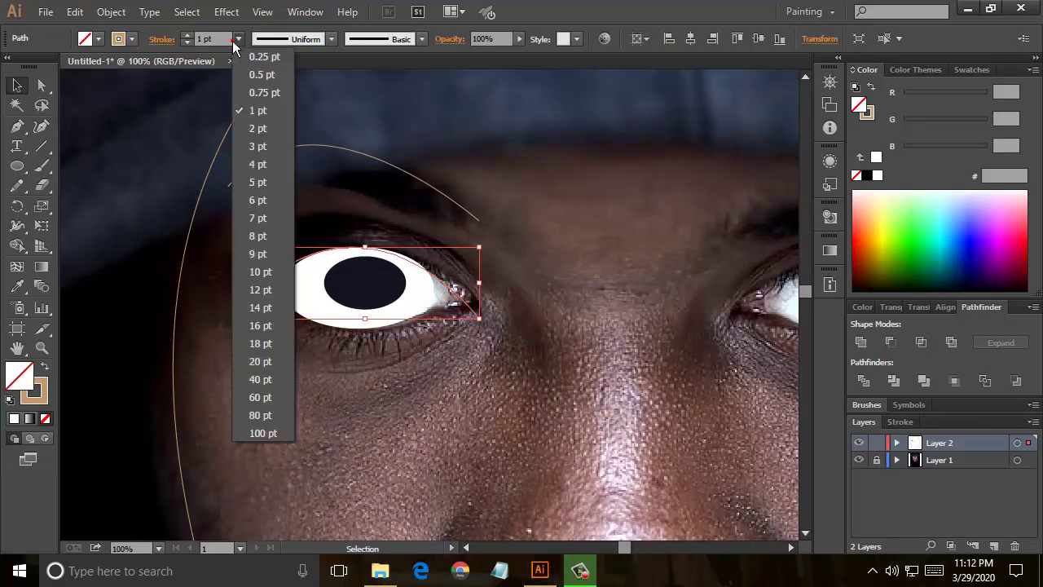
{"action": "left_click", "coordinate": [270, 237]}
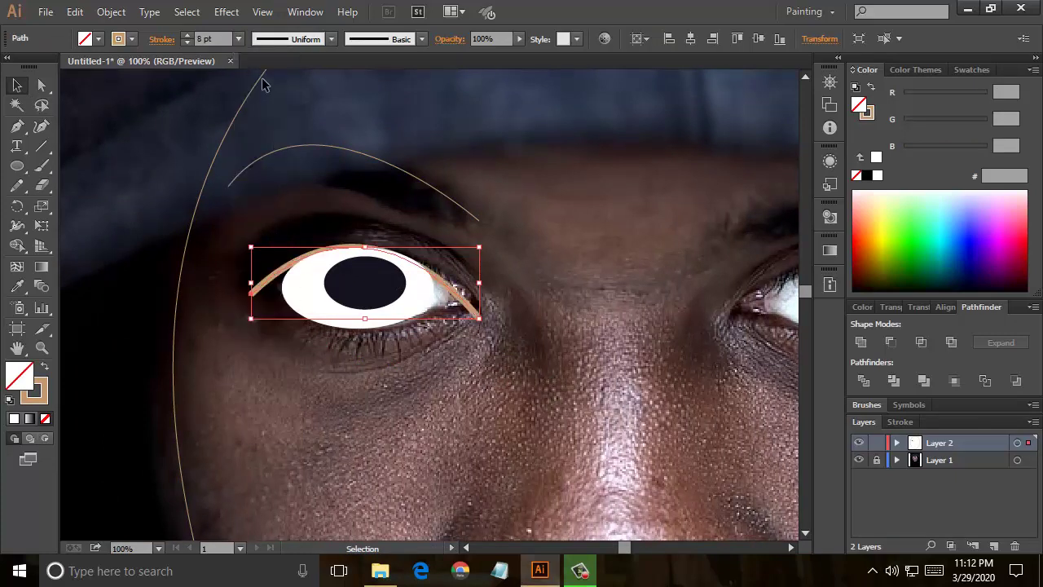
{"action": "left_click", "coordinate": [238, 39]}
{"action": "left_click", "coordinate": [266, 270]}
{"action": "left_click", "coordinate": [331, 39]}
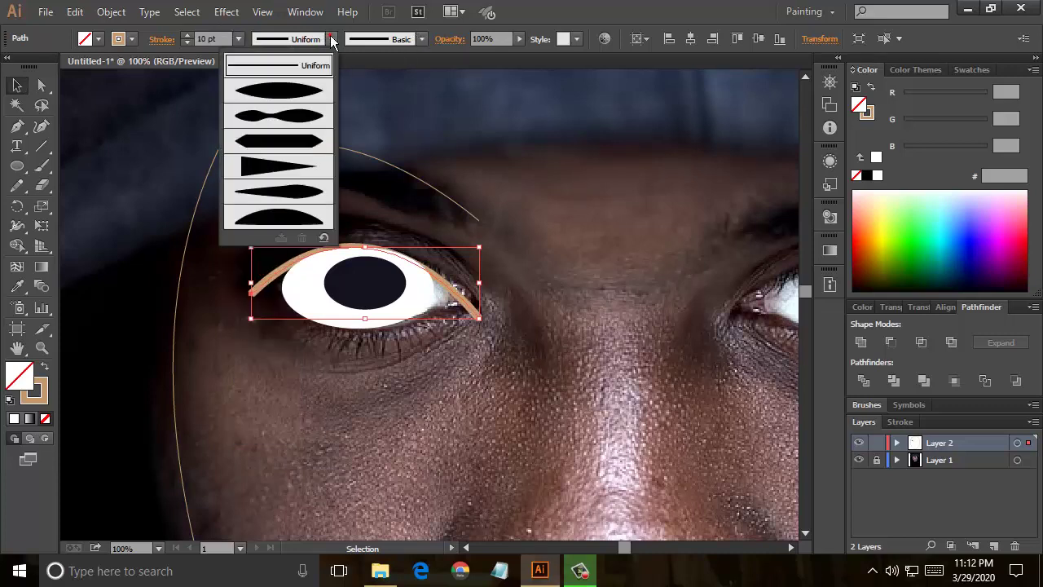
{"action": "left_click", "coordinate": [286, 91]}
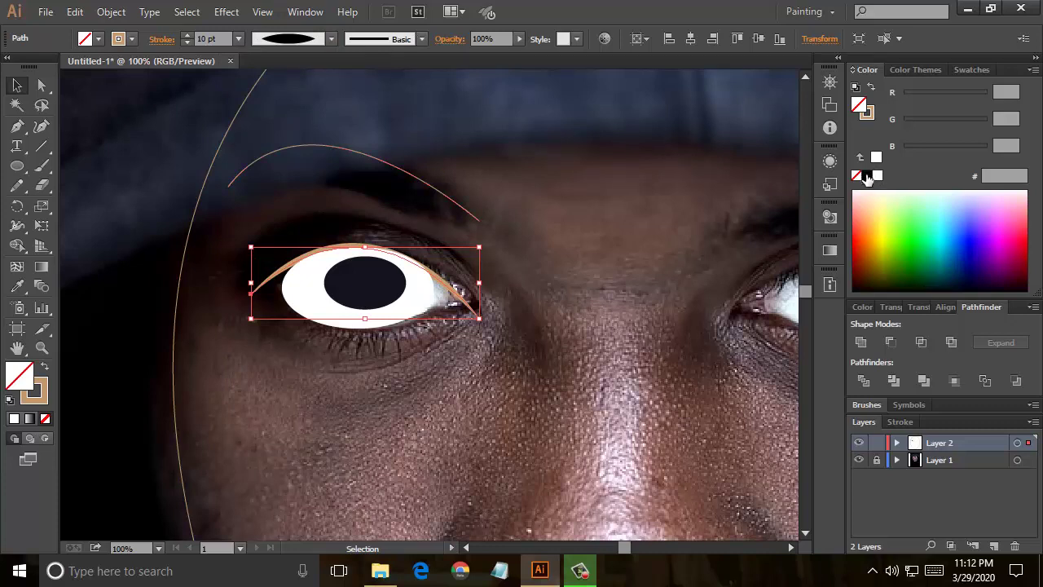
{"action": "left_click", "coordinate": [45, 396]}
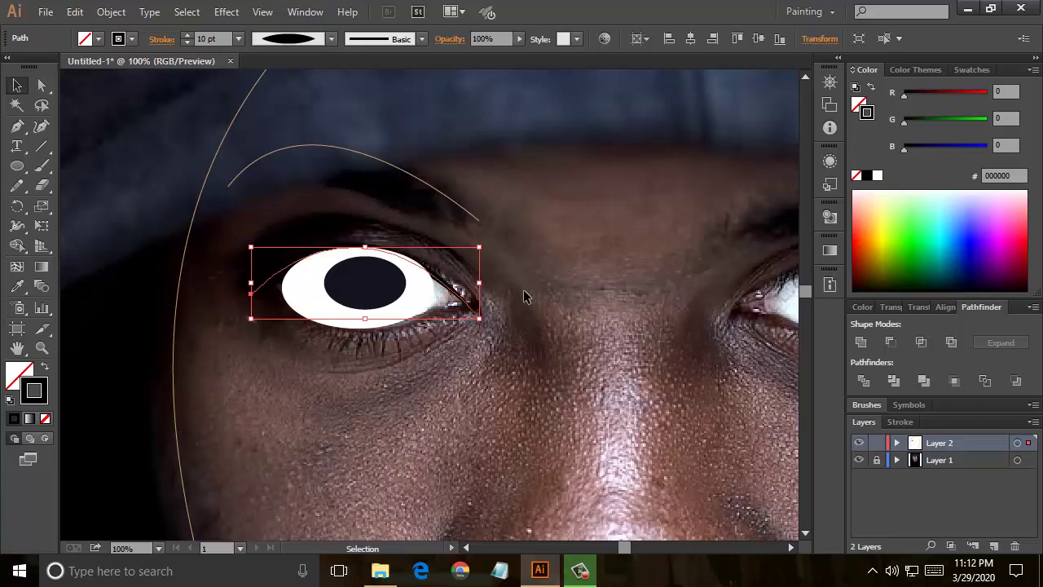
- Delete the stray eyelid stroke and send the eye white and pupil to the back
{"action": "key", "text": "Delete"}
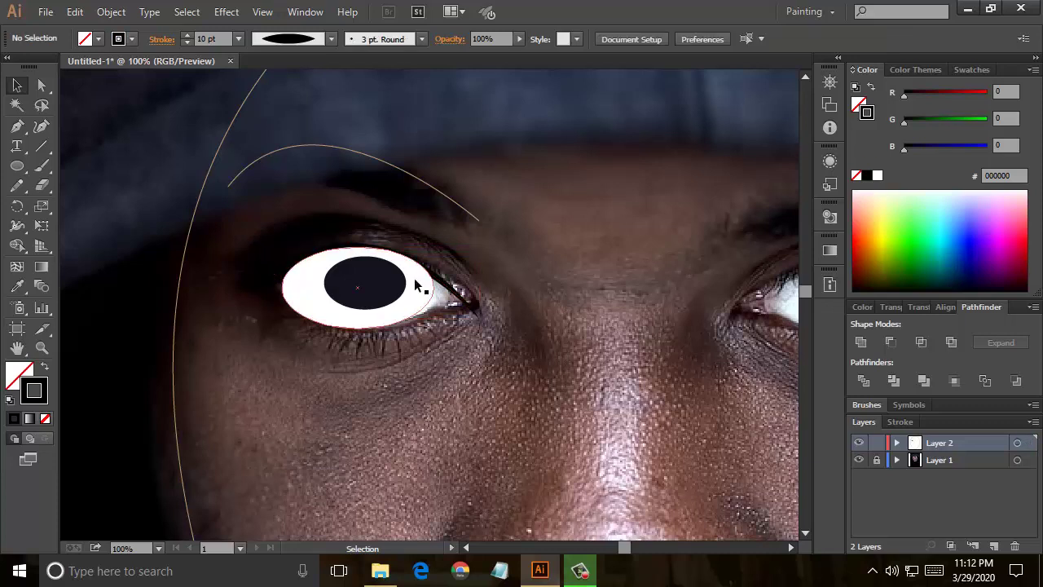
{"action": "left_click_drag", "start_coordinate": [401, 360], "coordinate": [349, 288]}
{"action": "right_click", "coordinate": [349, 289]}
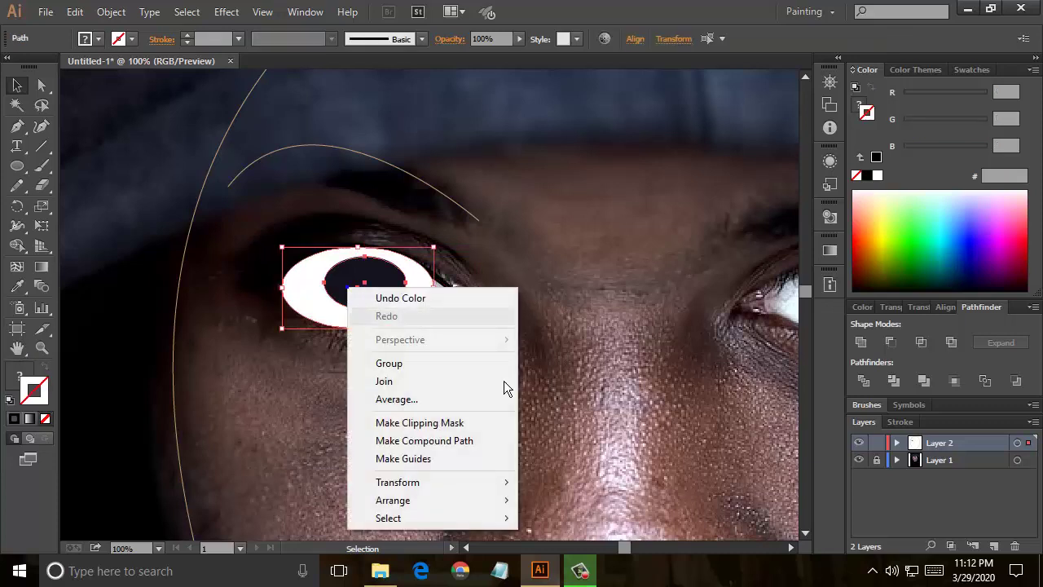
{"action": "mouse_move", "coordinate": [393, 499]}
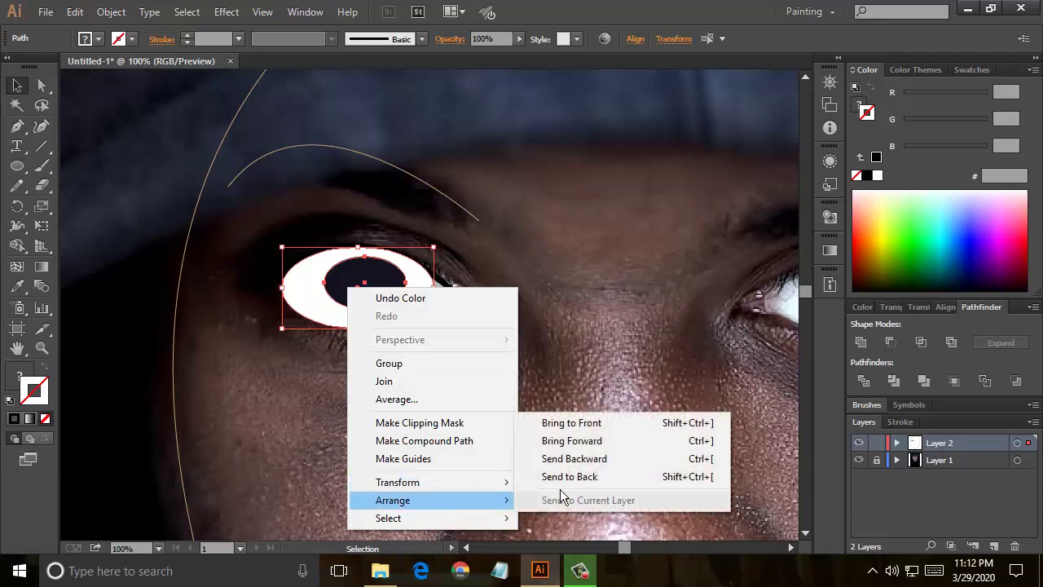
{"action": "left_click", "coordinate": [569, 477]}
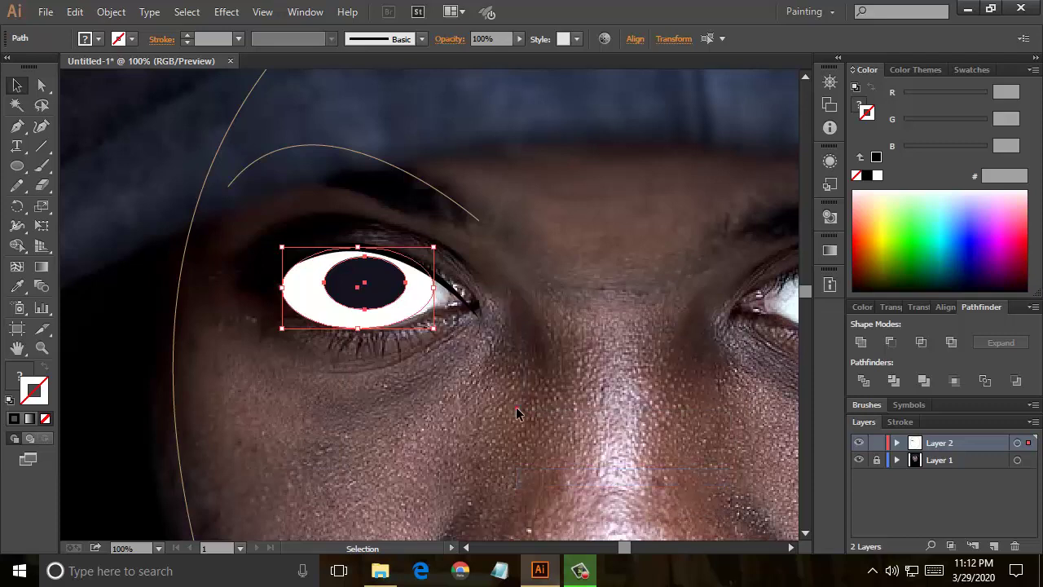
{"action": "left_click", "coordinate": [516, 411]}
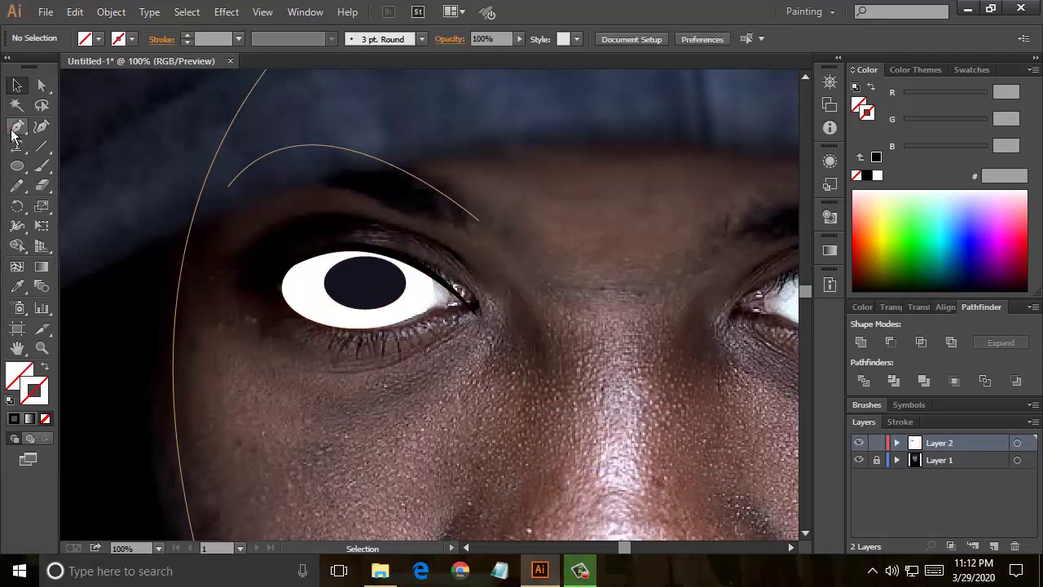
- Draw a curved line along the top of the left eye with a black stroke
{"action": "left_click", "coordinate": [17, 126]}
{"action": "left_click", "coordinate": [475, 269]}
{"action": "left_click_drag", "start_coordinate": [239, 256], "coordinate": [152, 355]}
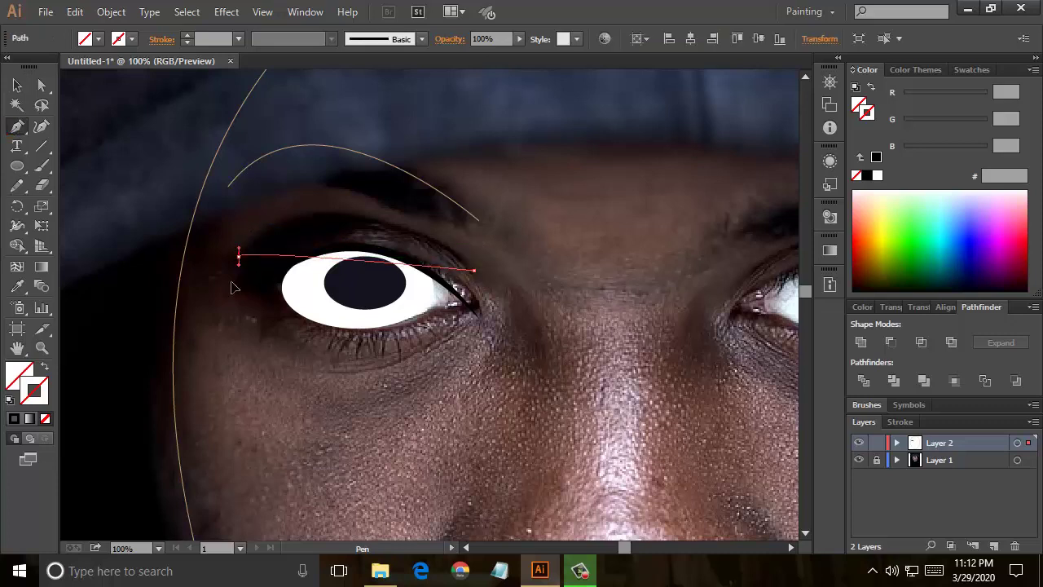
{"action": "left_click", "coordinate": [239, 257]}
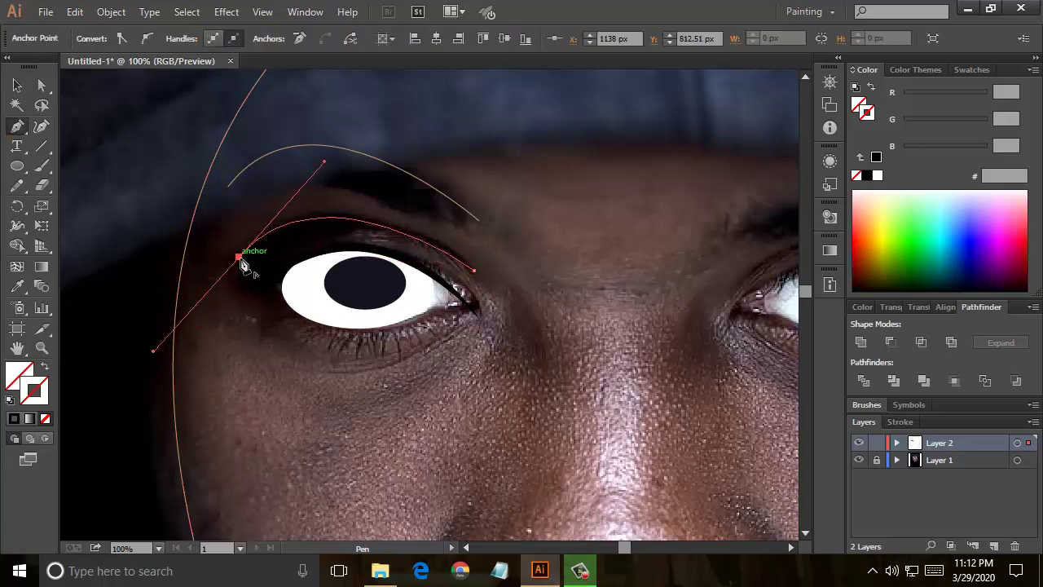
{"action": "left_click", "coordinate": [16, 85]}
{"action": "left_click", "coordinate": [512, 268]}
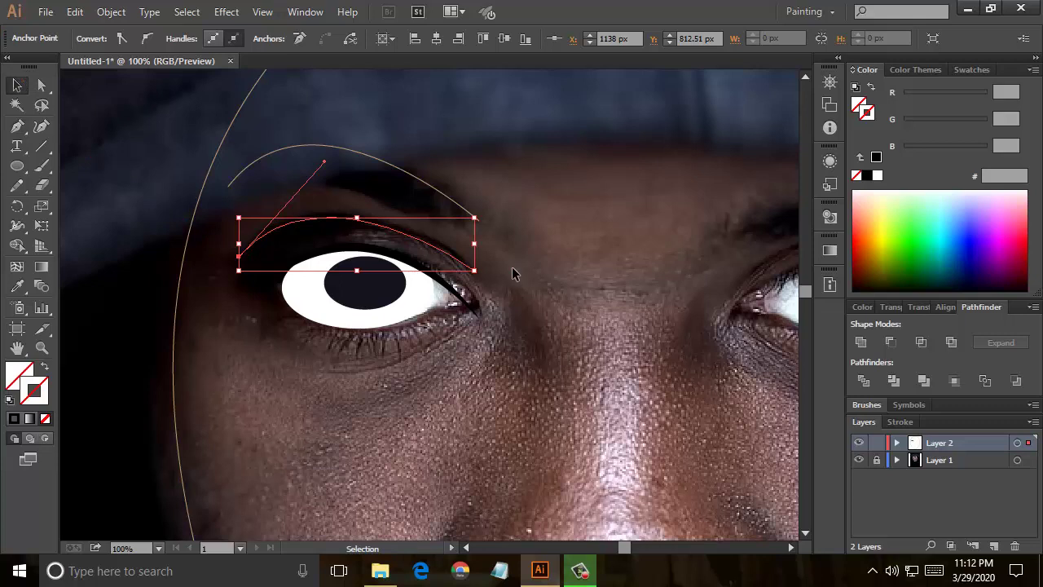
{"action": "left_click", "coordinate": [405, 234]}
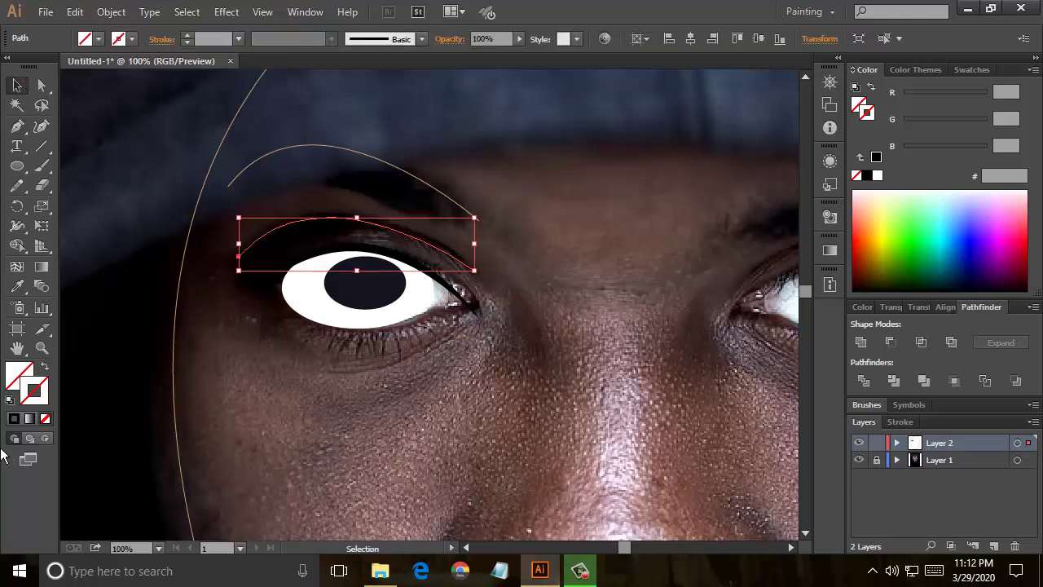
{"action": "left_click", "coordinate": [14, 419]}
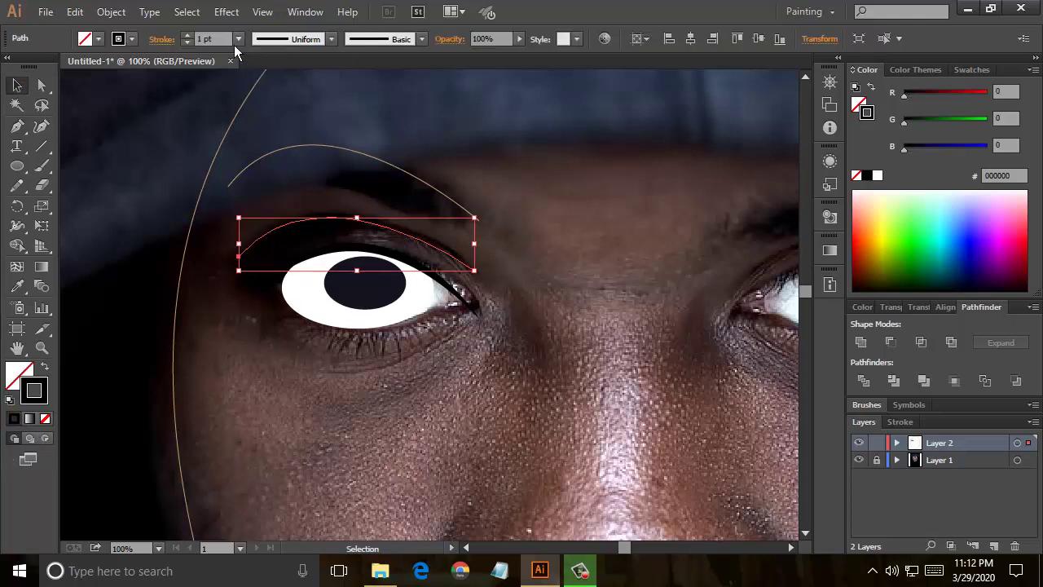
- Give the eyelid line a 4 pt stroke tapered at both ends
{"action": "left_click", "coordinate": [236, 38]}
{"action": "left_click", "coordinate": [242, 161]}
{"action": "left_click", "coordinate": [331, 38]}
{"action": "left_click", "coordinate": [322, 96]}
{"action": "left_click", "coordinate": [549, 222]}
- Make the brow curve a 40 pt tapered stroke and lower it above the eye
{"action": "left_click", "coordinate": [410, 173]}
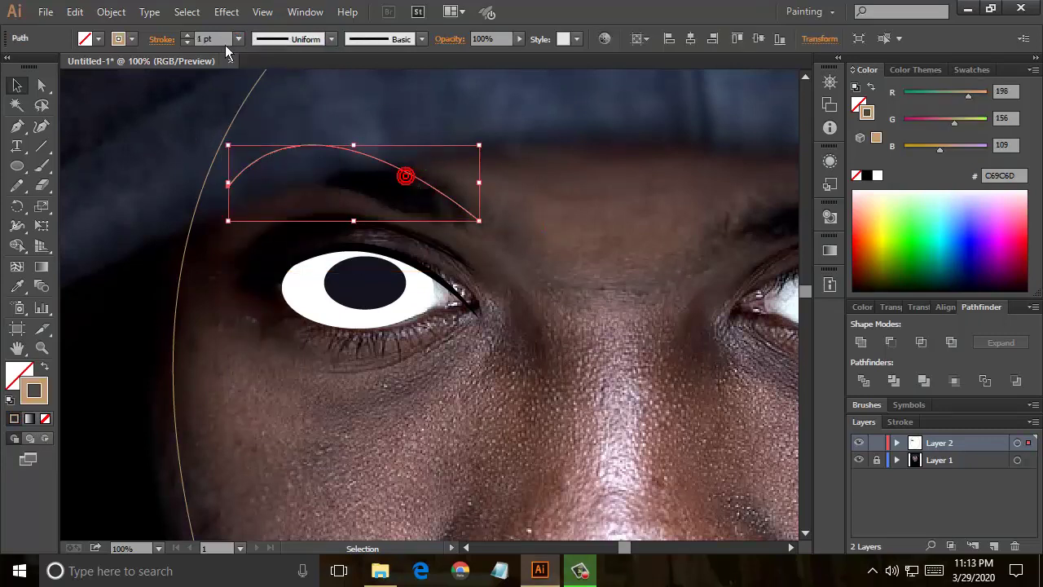
{"action": "left_click", "coordinate": [238, 39]}
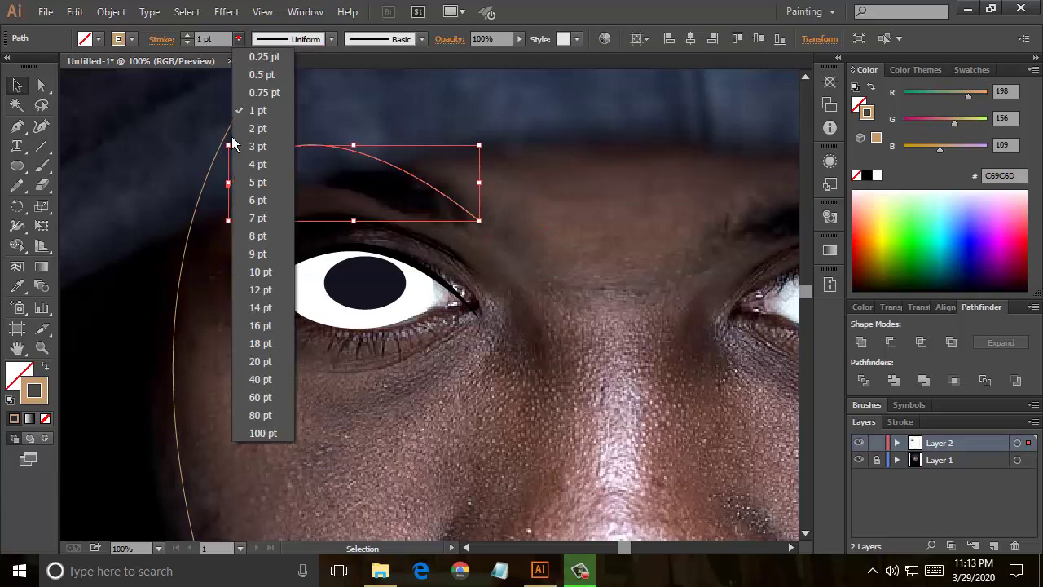
{"action": "left_click", "coordinate": [264, 332]}
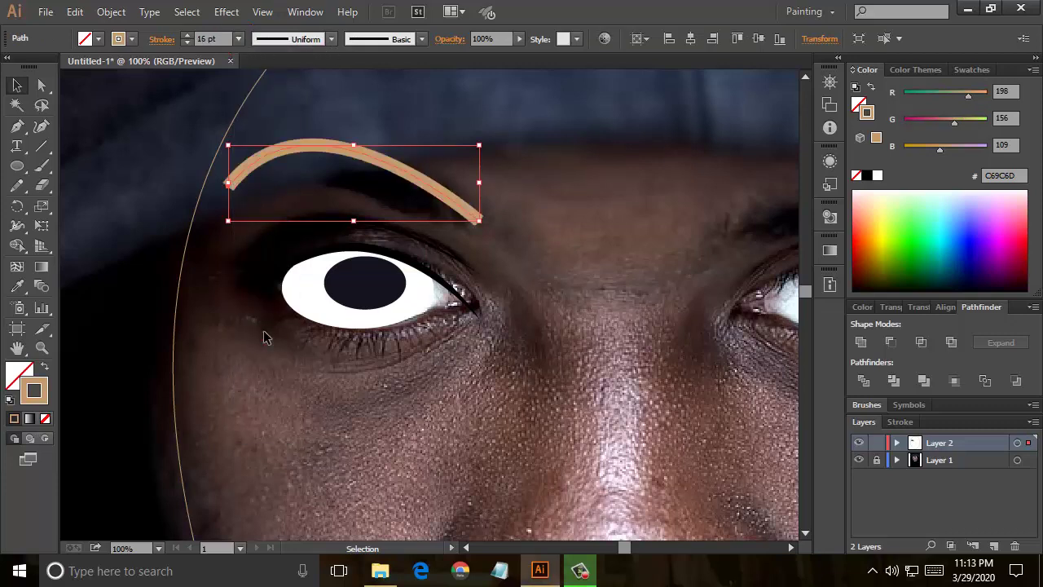
{"action": "left_click", "coordinate": [239, 39]}
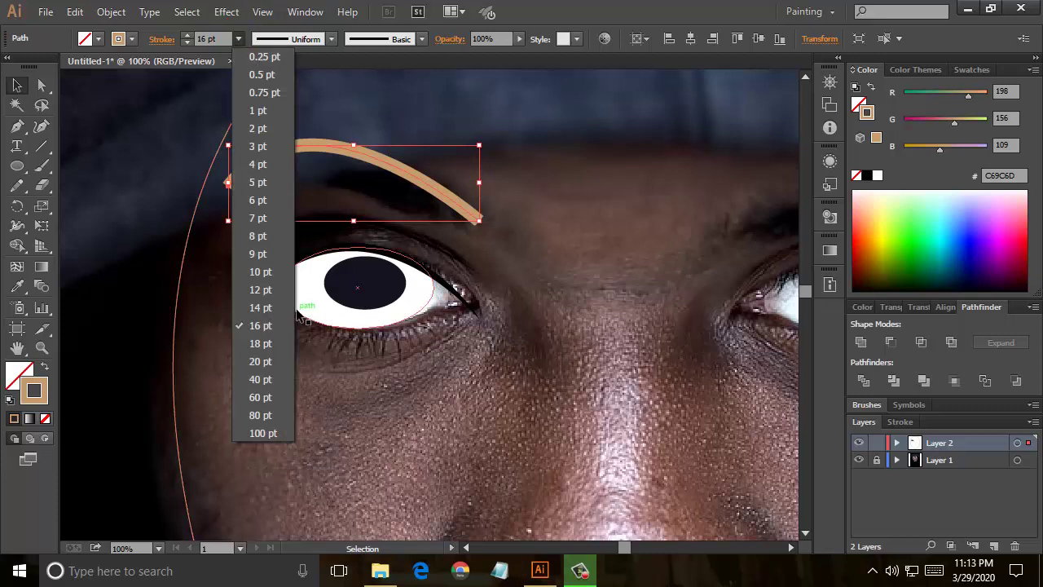
{"action": "left_click", "coordinate": [267, 360]}
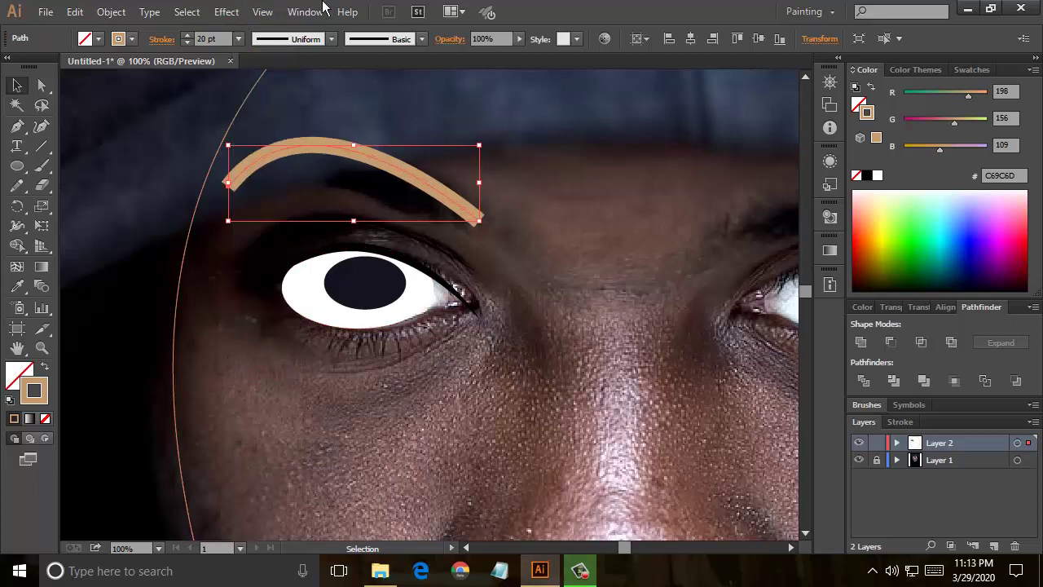
{"action": "left_click", "coordinate": [332, 40]}
{"action": "left_click", "coordinate": [279, 90]}
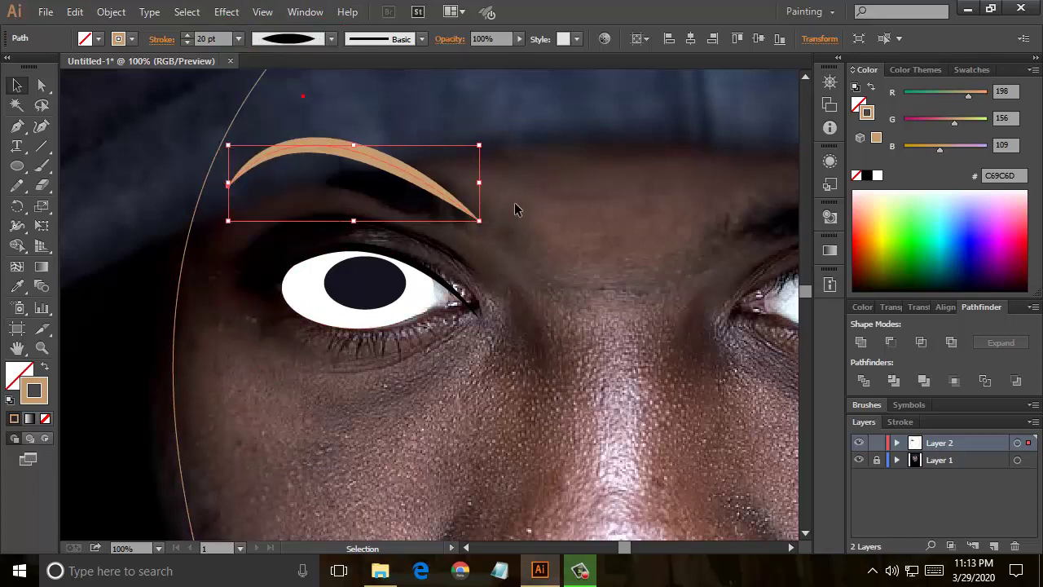
{"action": "left_click", "coordinate": [514, 212]}
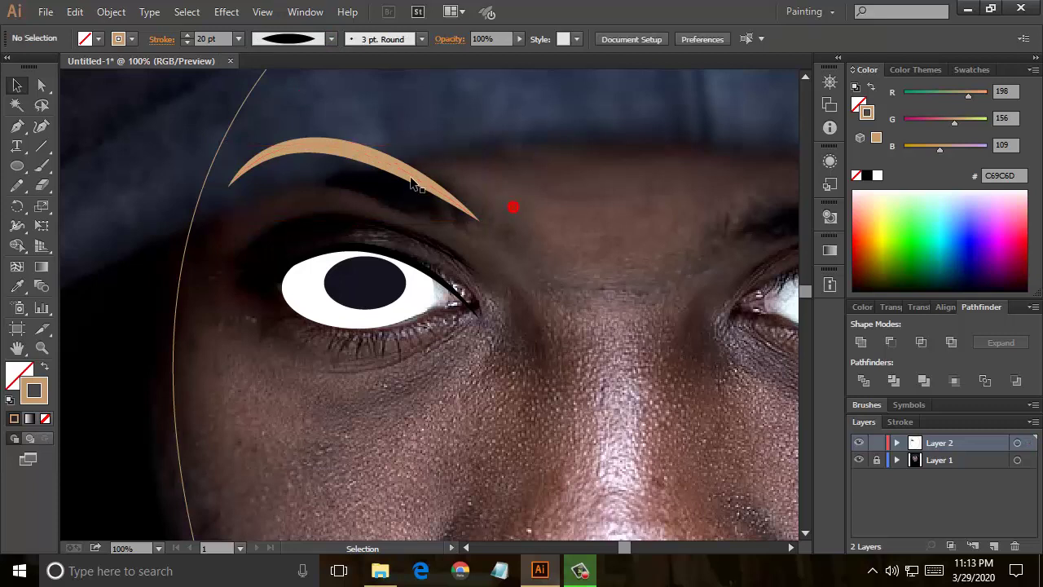
{"action": "left_click_drag", "start_coordinate": [408, 179], "coordinate": [410, 190]}
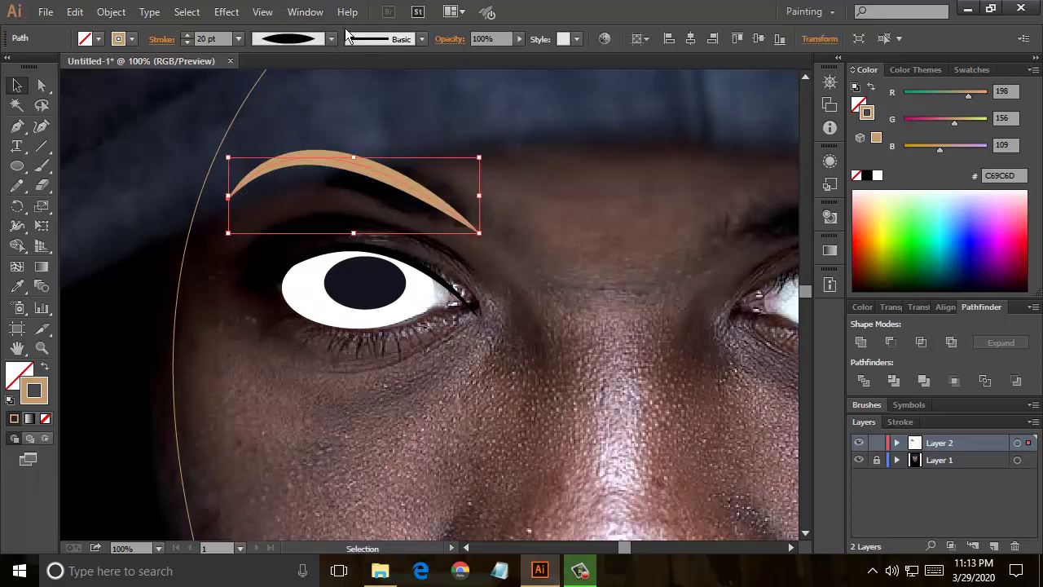
{"action": "left_click", "coordinate": [238, 38]}
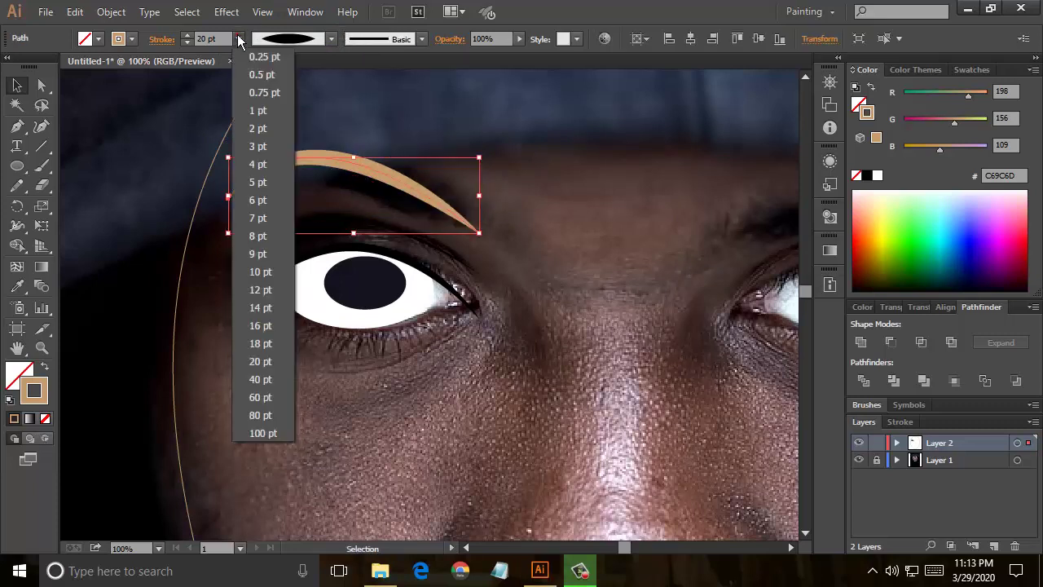
{"action": "left_click", "coordinate": [261, 369]}
{"action": "left_click_drag", "start_coordinate": [396, 186], "coordinate": [400, 197]}
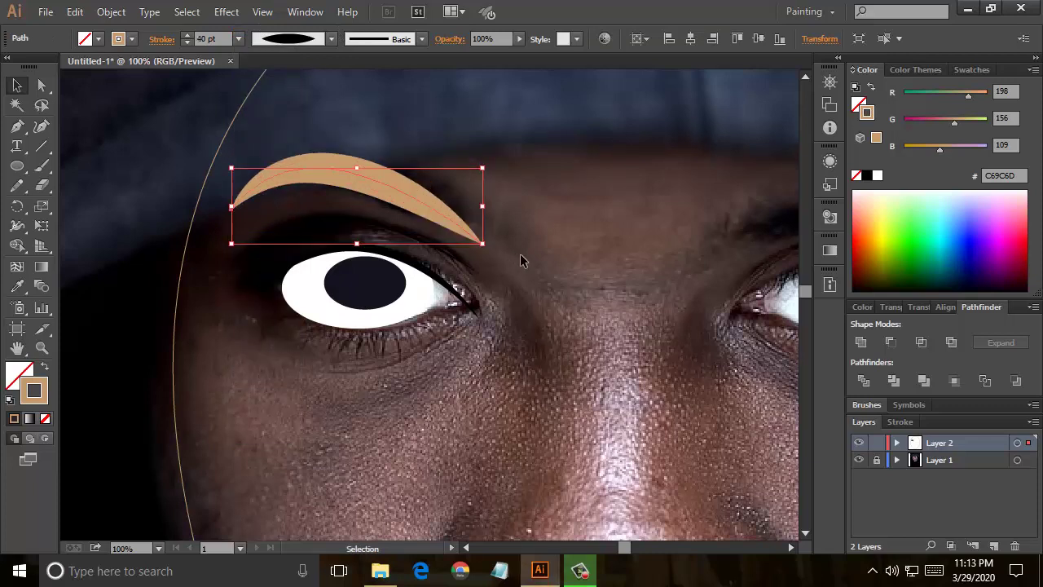
- Expand the eyelid and eyebrow strokes into filled shapes with Object > Expand Appearance
{"action": "left_click", "coordinate": [42, 84]}
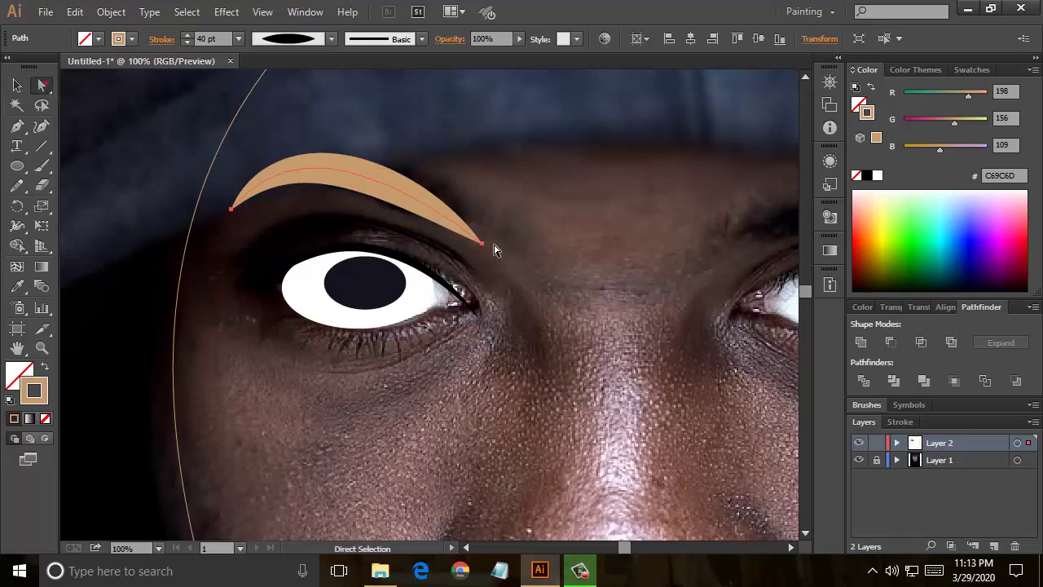
{"action": "left_click", "coordinate": [482, 240]}
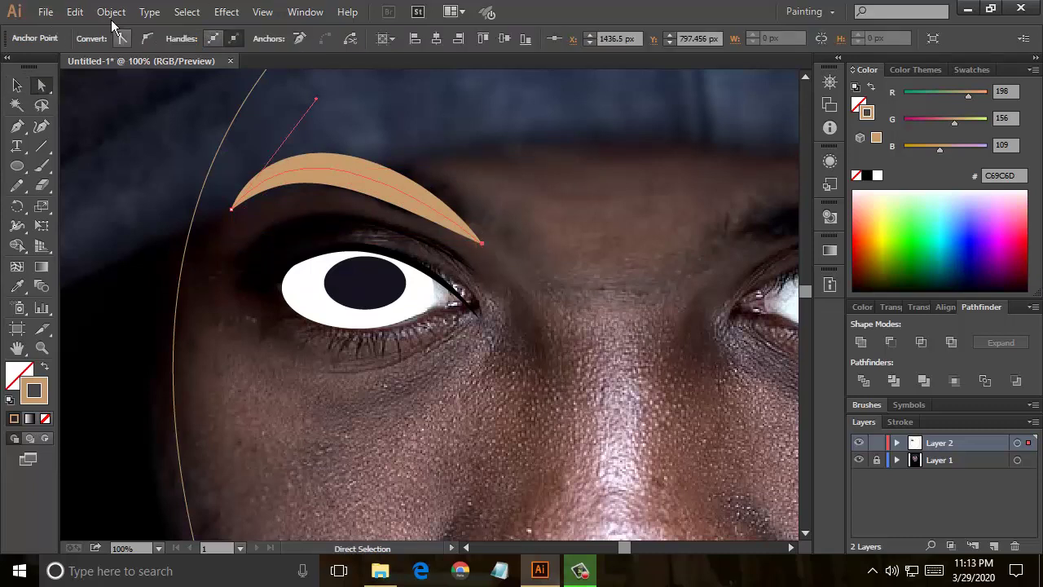
{"action": "left_click", "coordinate": [16, 85]}
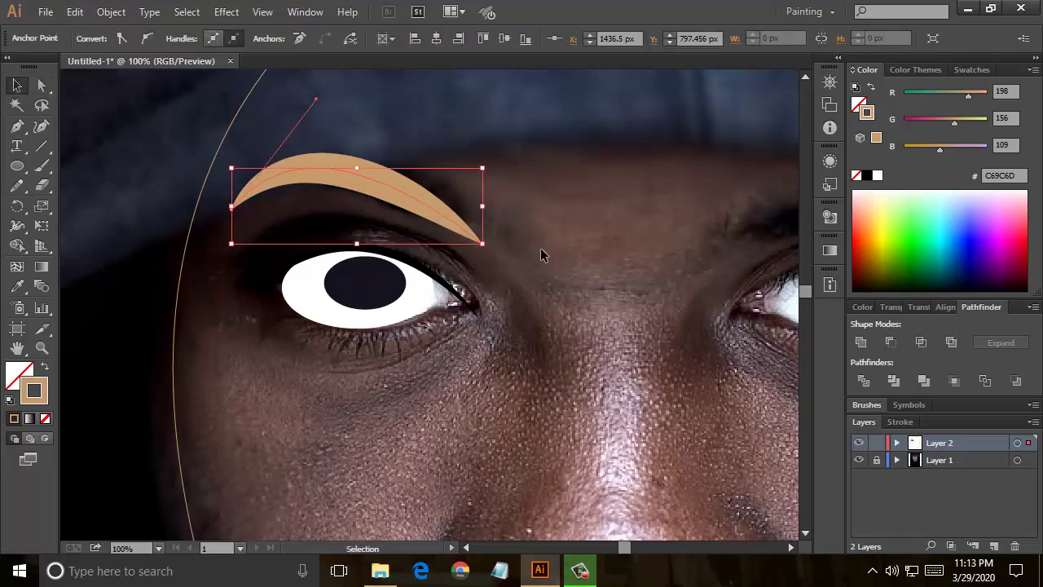
{"action": "left_click", "coordinate": [453, 293]}
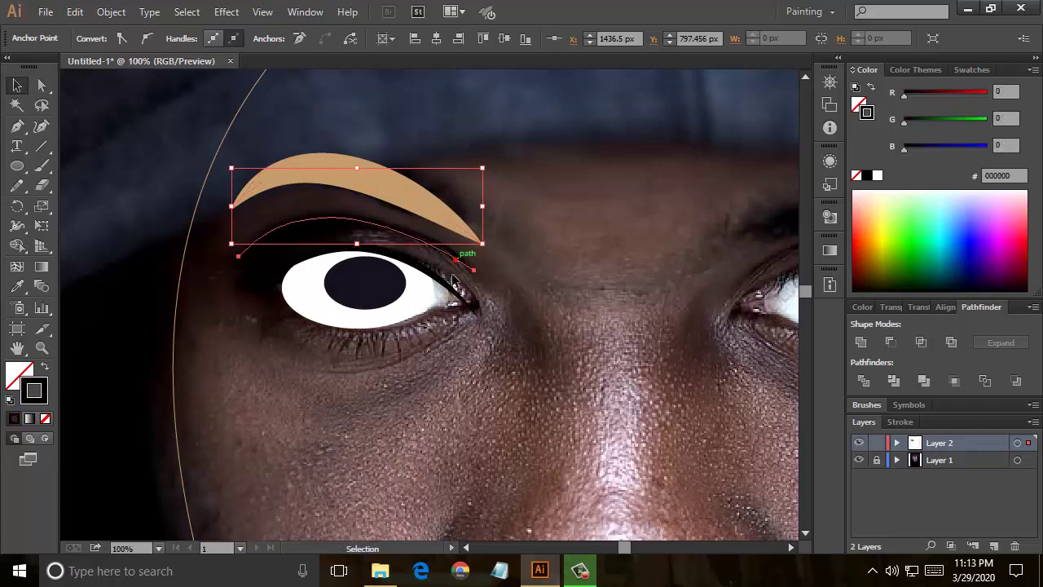
{"action": "left_click", "coordinate": [411, 195], "text": "shift"}
{"action": "left_click", "coordinate": [109, 13]}
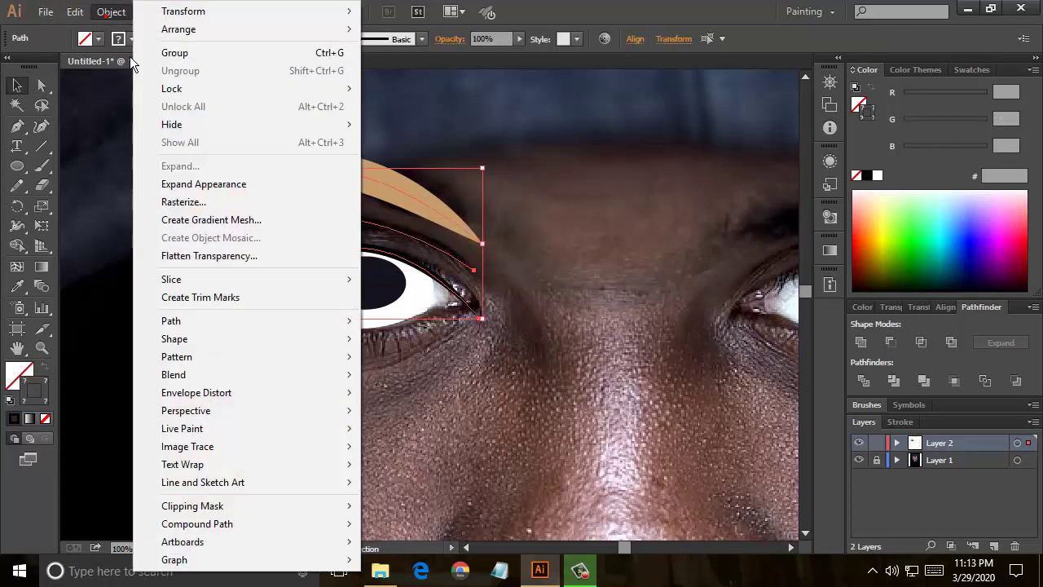
{"action": "left_click", "coordinate": [215, 183]}
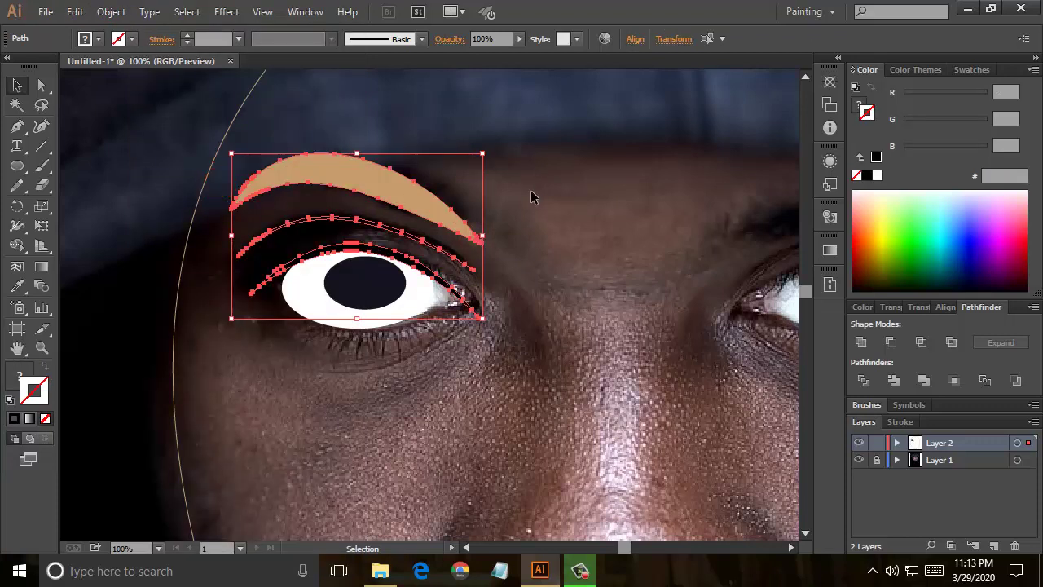
{"action": "right_click", "coordinate": [389, 188]}
{"action": "left_click", "coordinate": [458, 267]}
- Fill the expanded eyebrow shape with black (000000)
{"action": "left_click", "coordinate": [656, 196]}
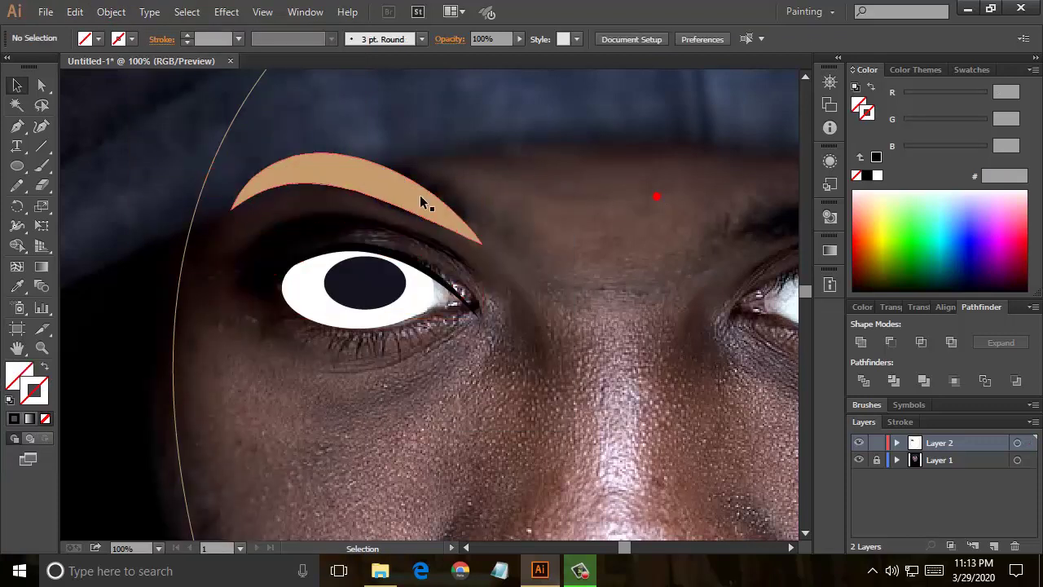
{"action": "left_click", "coordinate": [421, 197]}
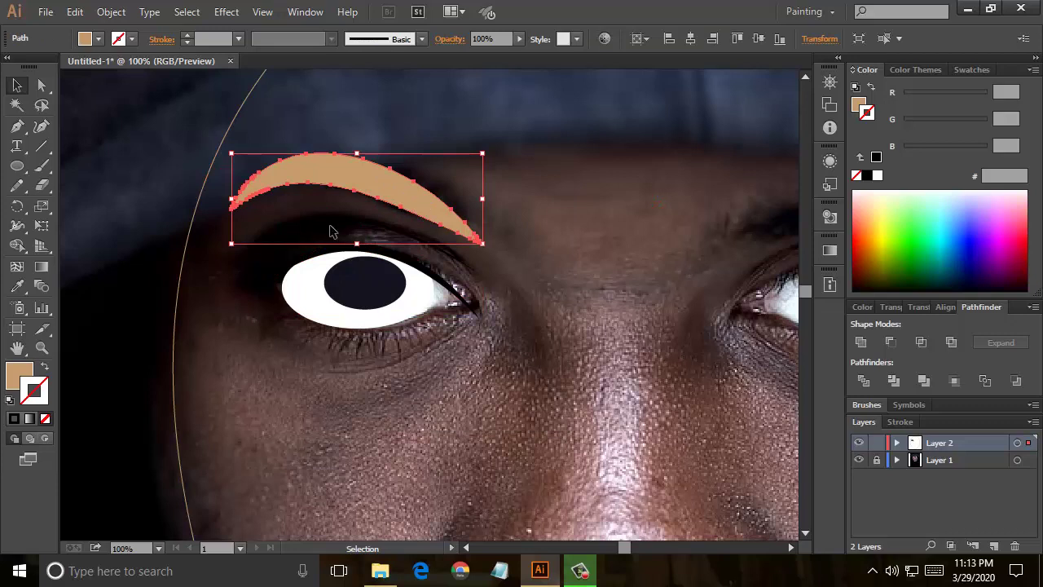
{"action": "left_click", "coordinate": [19, 375]}
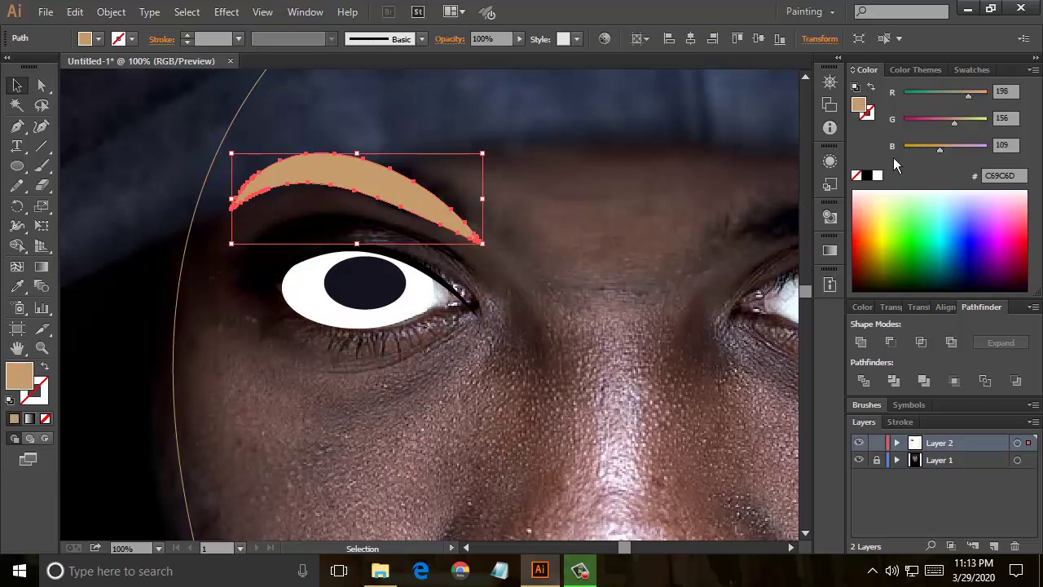
{"action": "left_click", "coordinate": [867, 176]}
{"action": "left_click", "coordinate": [503, 297]}
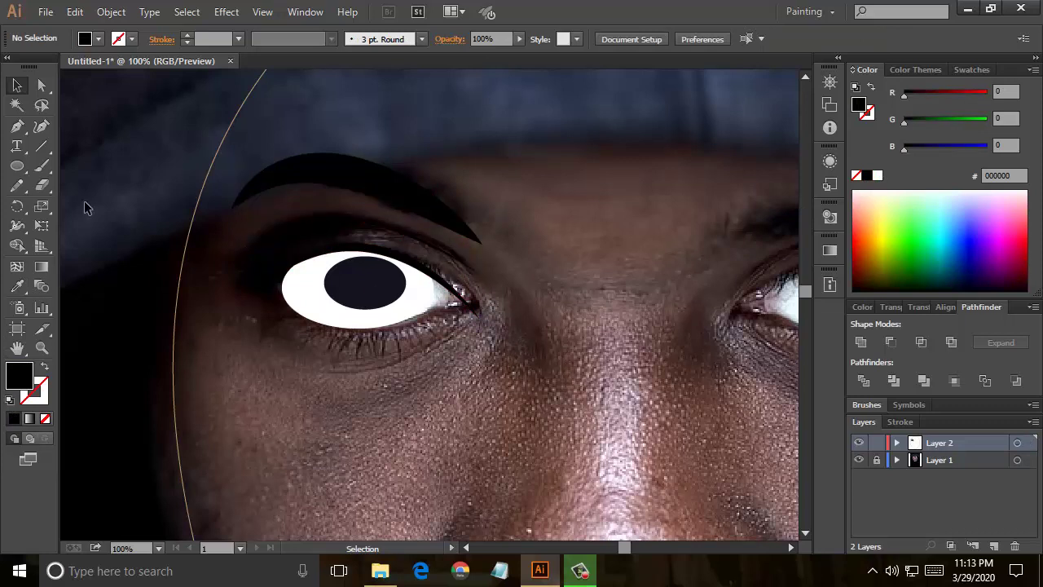
- Draw two small white highlight ellipses on the left eye's pupil
{"action": "left_click", "coordinate": [16, 165]}
{"action": "mouse_move", "coordinate": [365, 280]}
{"action": "left_mouse_down"}
{"action": "mouse_move", "coordinate": [388, 281]}
{"action": "mouse_move", "coordinate": [382, 271]}
{"action": "left_mouse_up"}
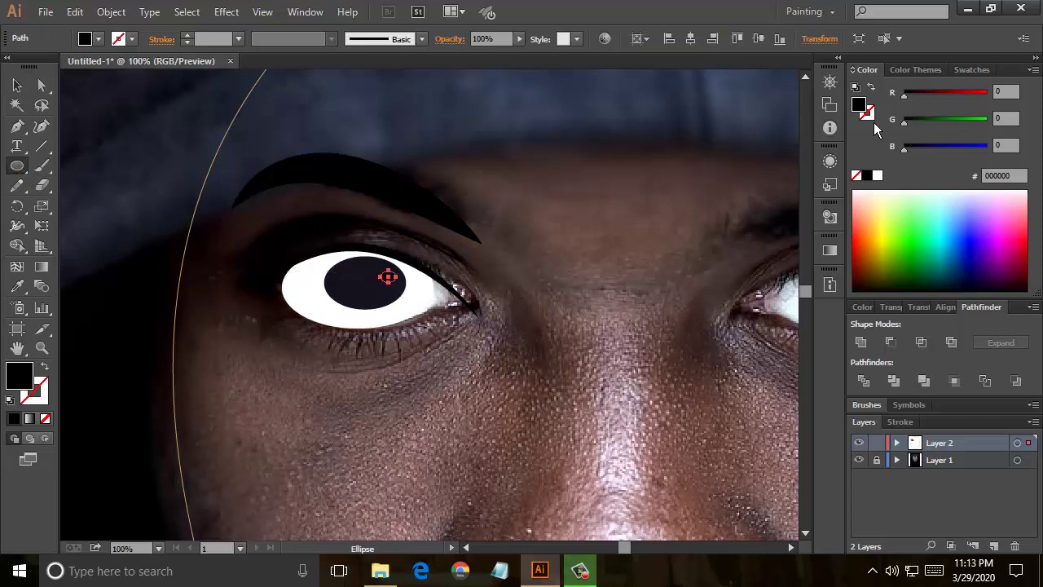
{"action": "left_click", "coordinate": [872, 177]}
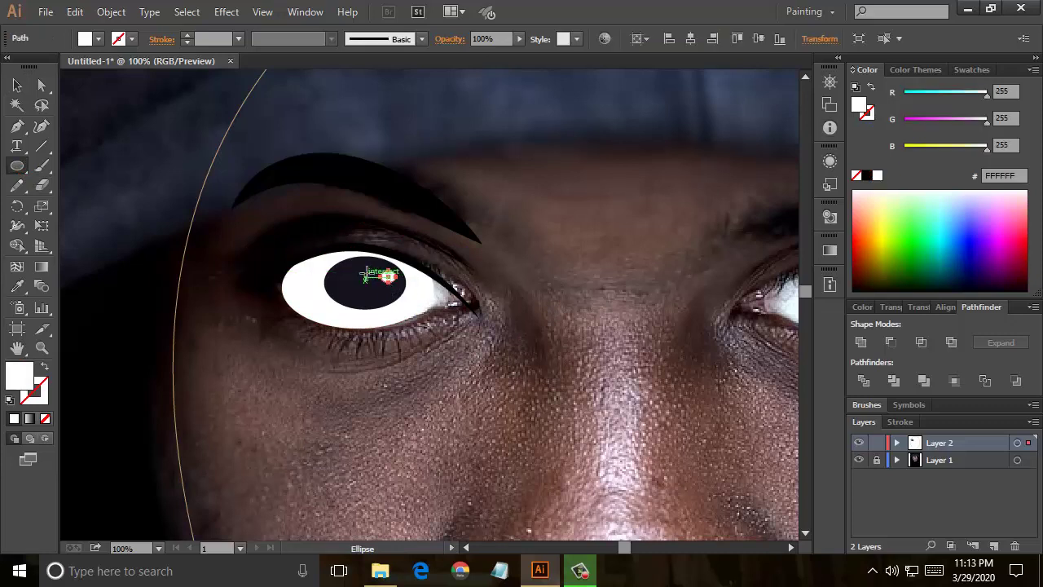
{"action": "left_click_drag", "start_coordinate": [373, 270], "coordinate": [356, 262]}
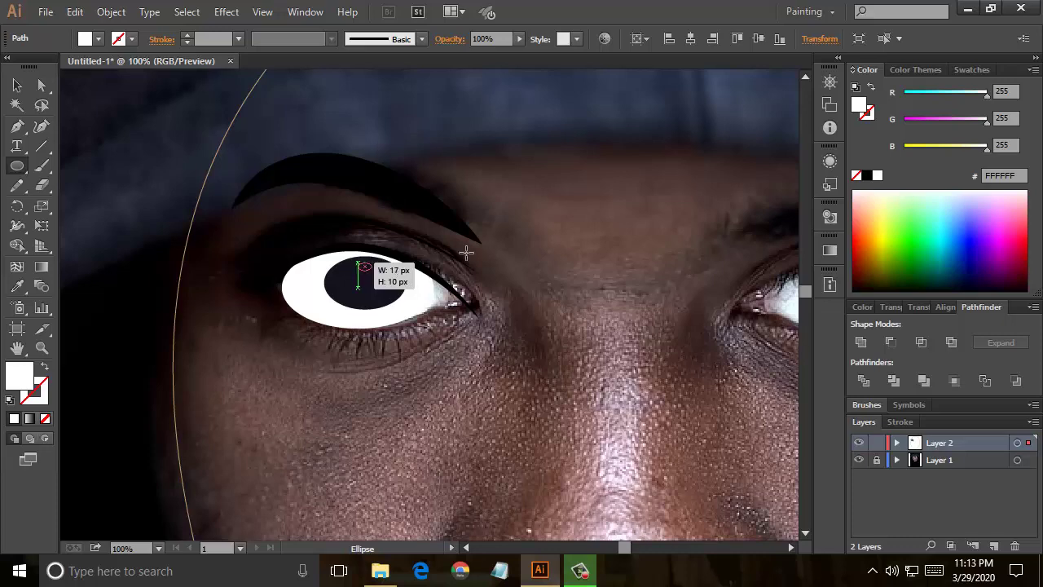
{"action": "left_click", "coordinate": [17, 85]}
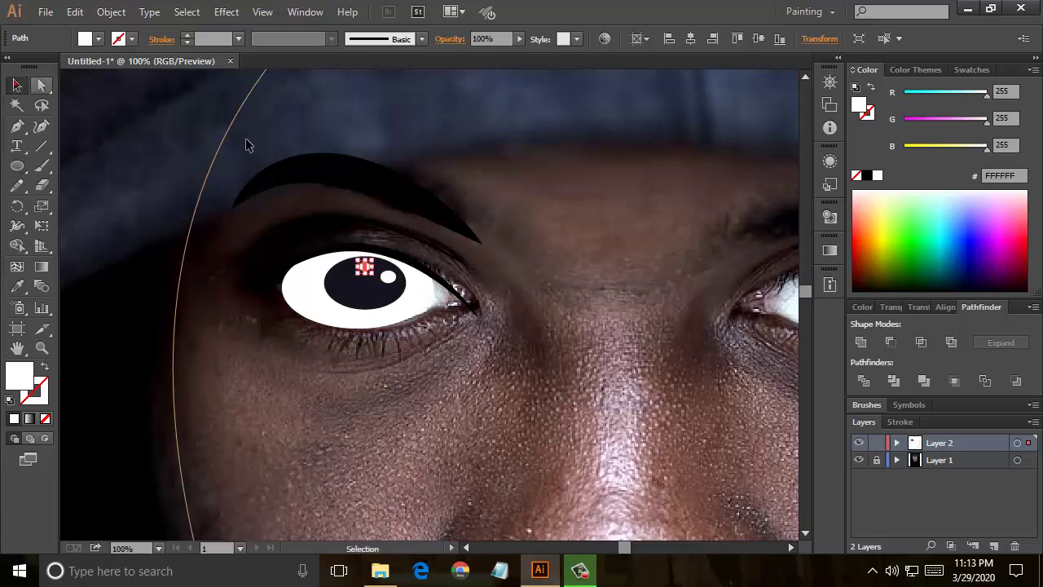
{"action": "left_click", "coordinate": [563, 266]}
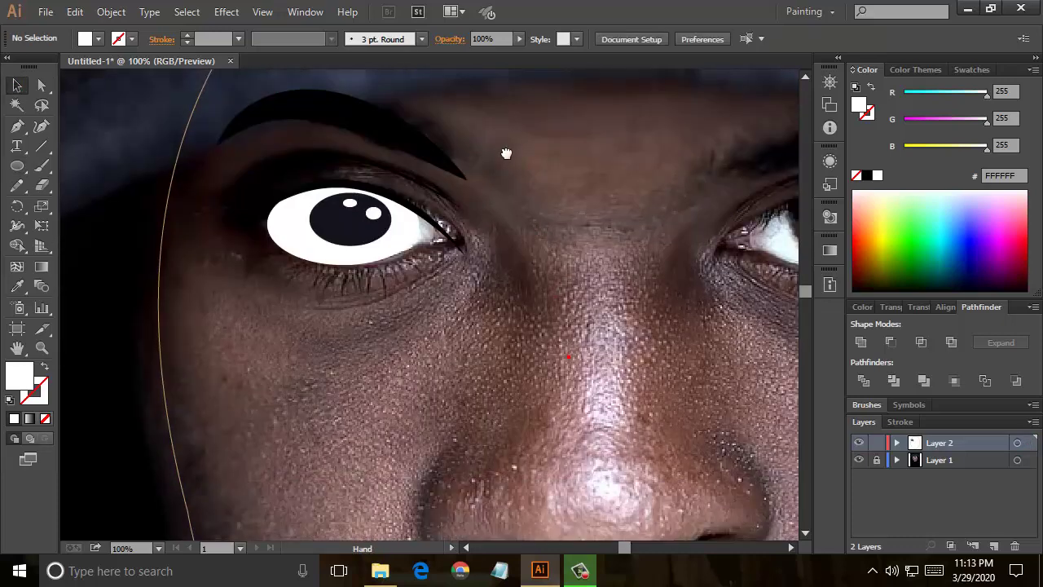
- Trace the left nostril and side of the nose with an unfilled black curved path
{"action": "scroll", "coordinate": [508, 192], "scroll_direction": "down", "scroll_amount": 5}
{"action": "left_click", "coordinate": [17, 126]}
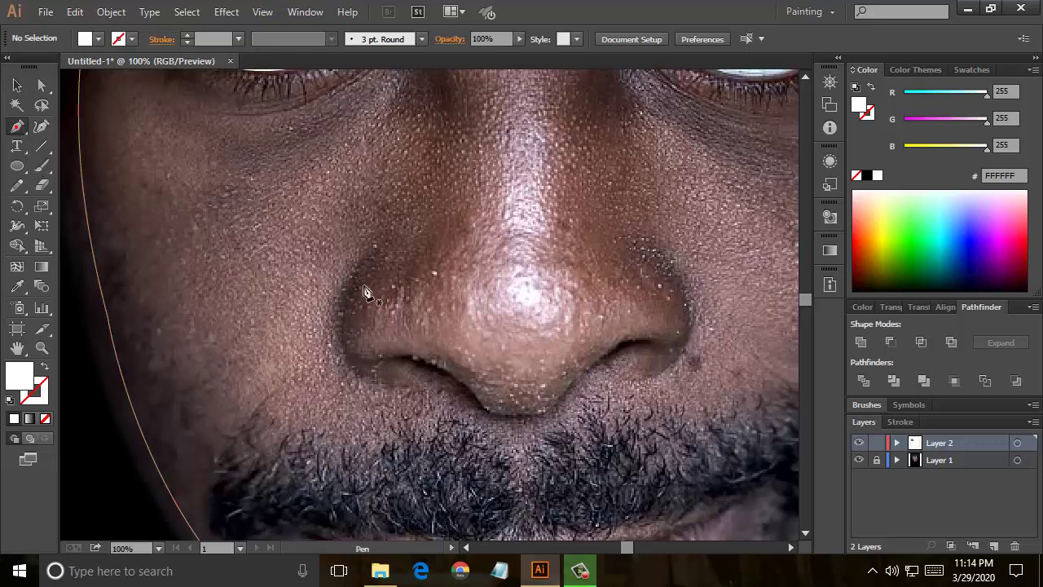
{"action": "left_click", "coordinate": [372, 248]}
{"action": "left_click_drag", "start_coordinate": [388, 364], "coordinate": [484, 372]}
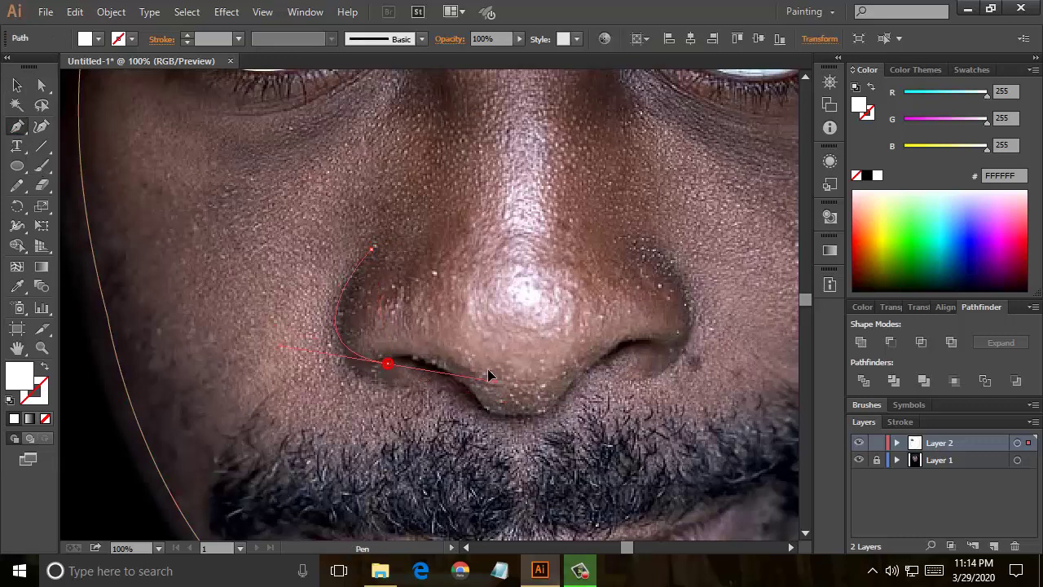
{"action": "left_click", "coordinate": [388, 363]}
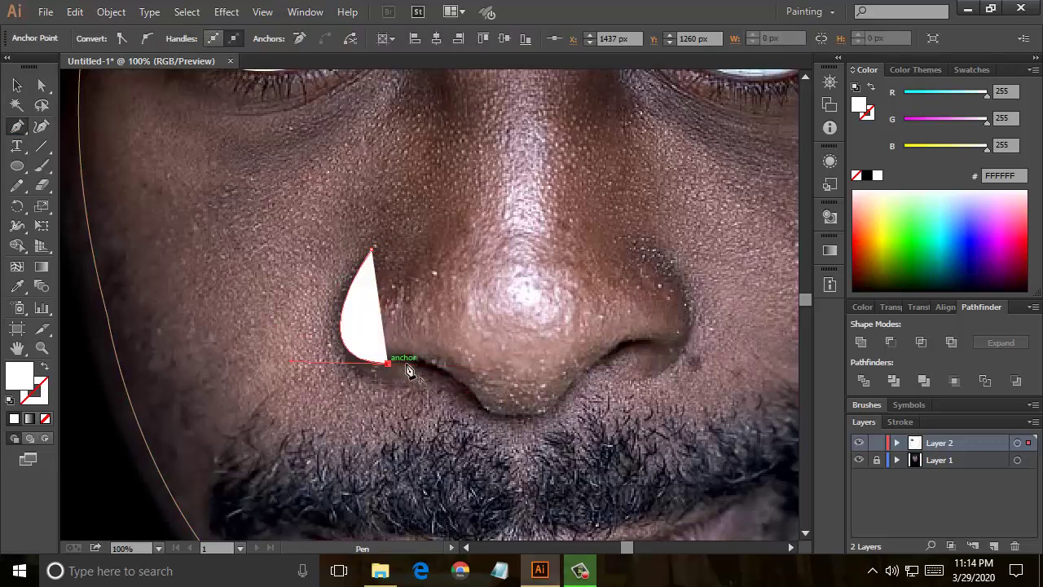
{"action": "left_click_drag", "start_coordinate": [490, 414], "coordinate": [544, 489]}
{"action": "left_click", "coordinate": [488, 412]}
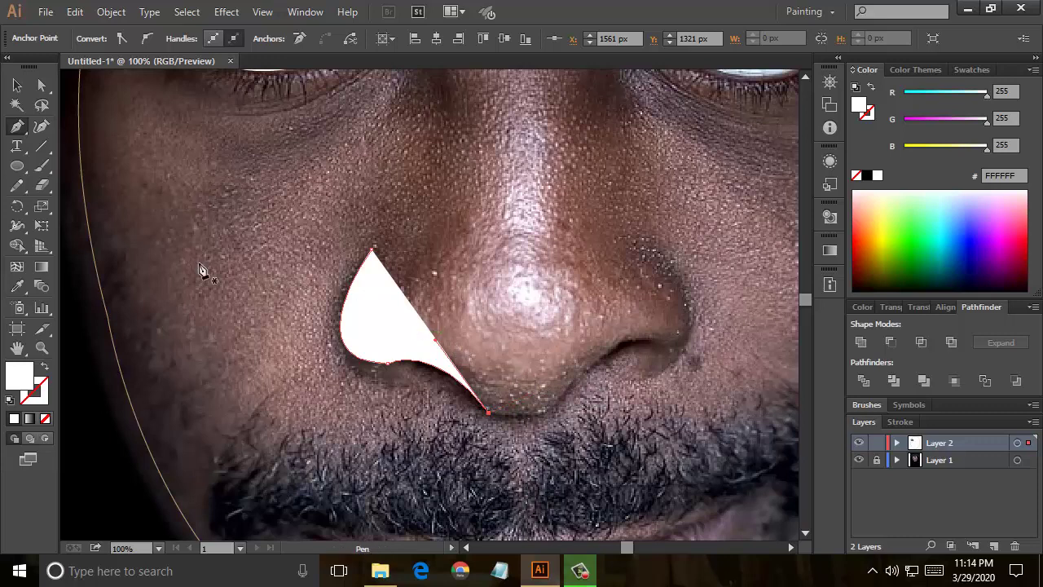
{"action": "left_click", "coordinate": [45, 367]}
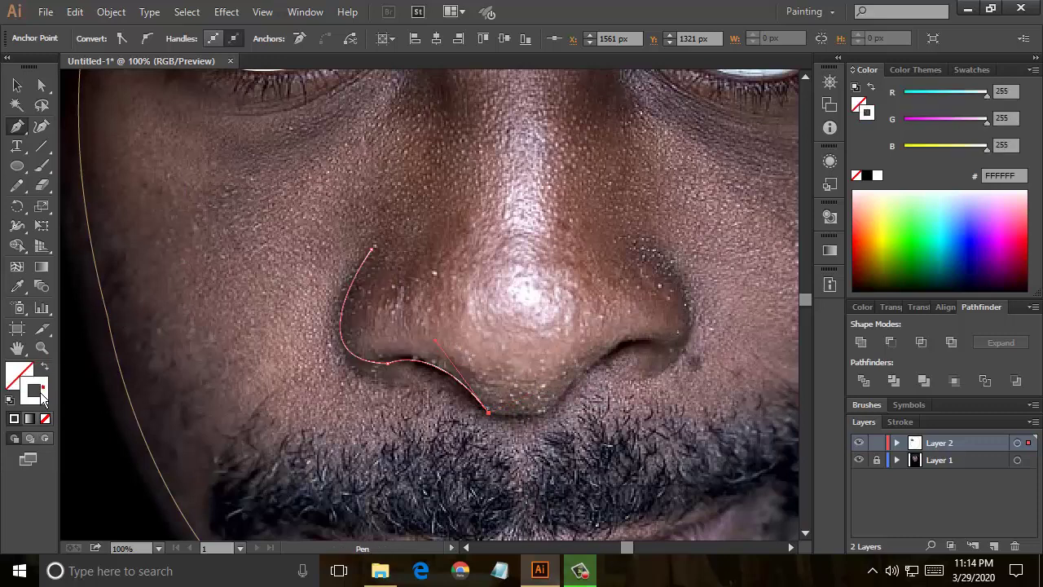
{"action": "left_click", "coordinate": [868, 176]}
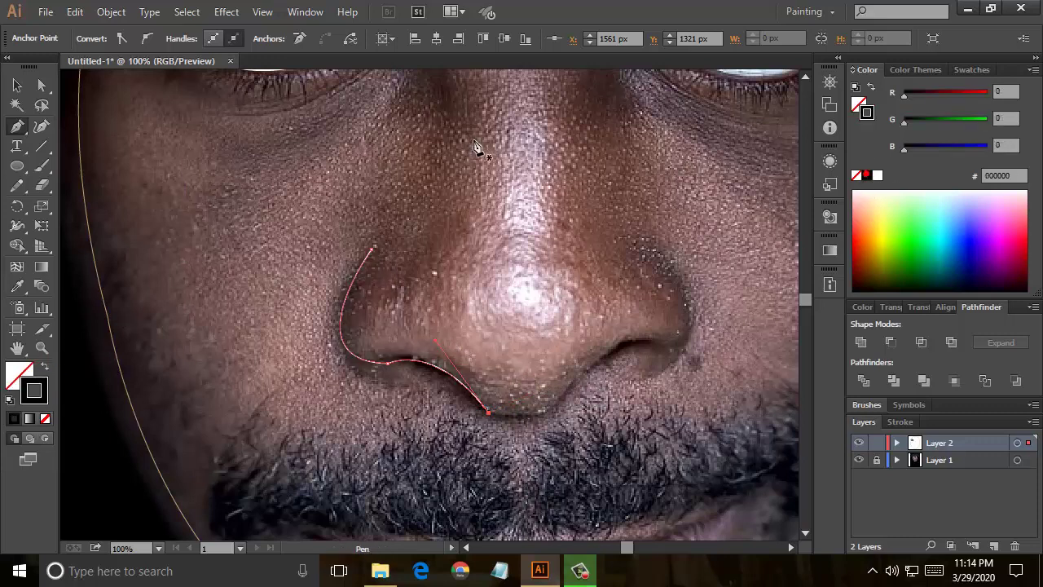
{"action": "left_click", "coordinate": [17, 85]}
- Give the nose line a 4 pt stroke with the tapered Width Profile 1
{"action": "left_click", "coordinate": [410, 361]}
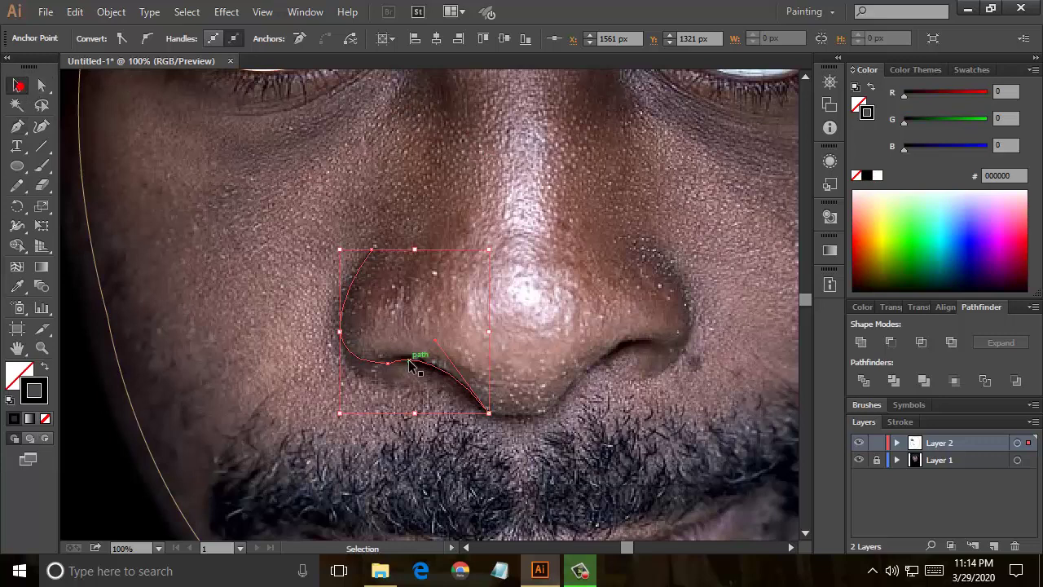
{"action": "left_click", "coordinate": [237, 39]}
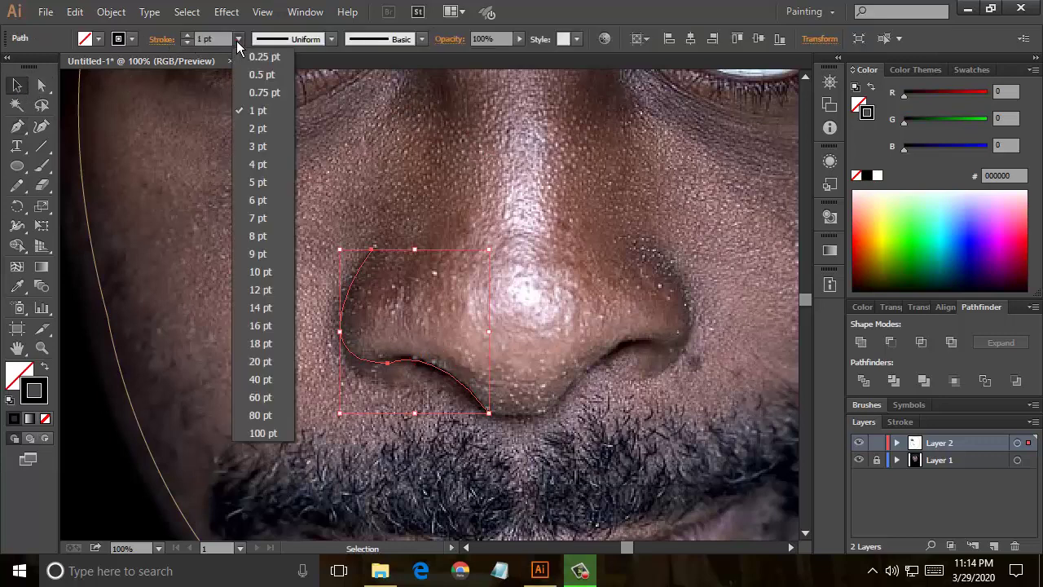
{"action": "left_click", "coordinate": [263, 162]}
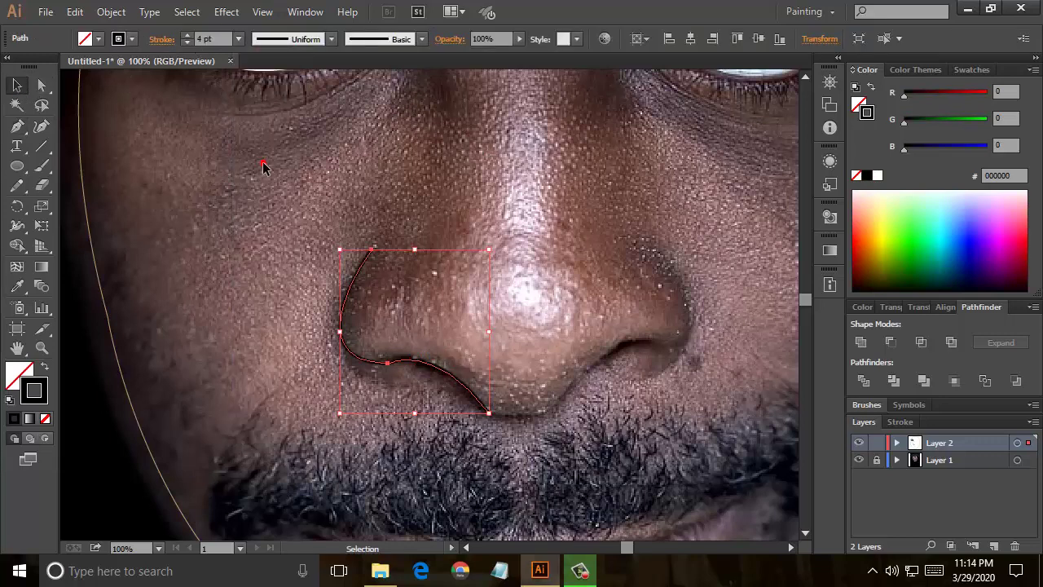
{"action": "left_click", "coordinate": [331, 39]}
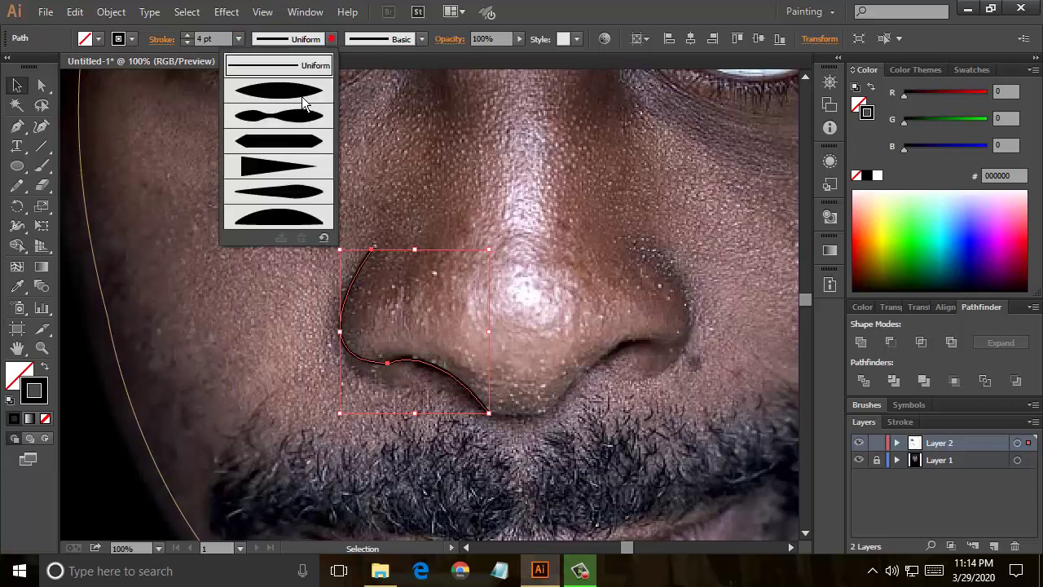
{"action": "left_click", "coordinate": [302, 96]}
- Reflect a vertical copy of the nose line and move it onto the right nostril
{"action": "left_click", "coordinate": [534, 199]}
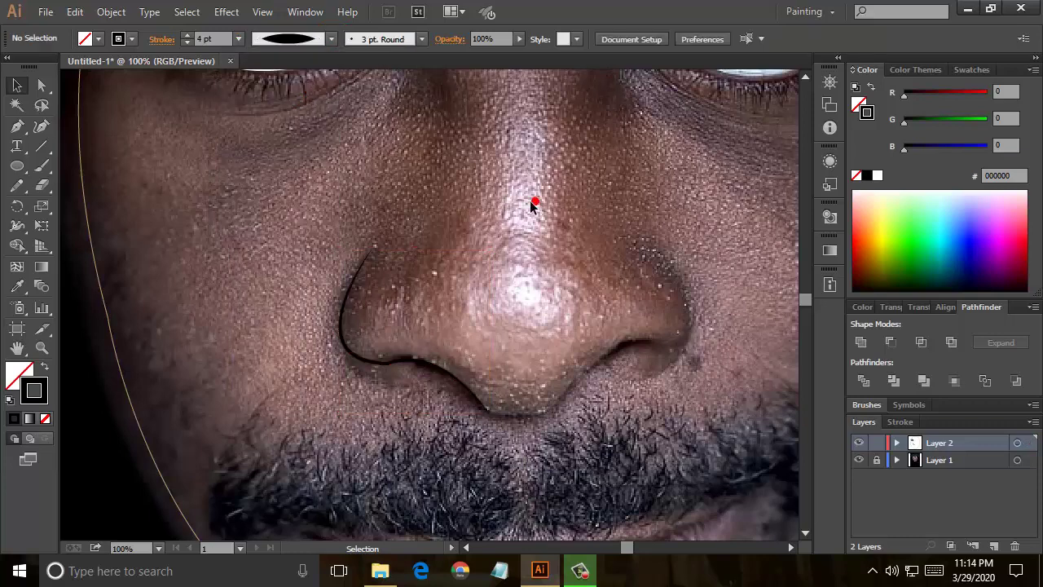
{"action": "left_click", "coordinate": [382, 364]}
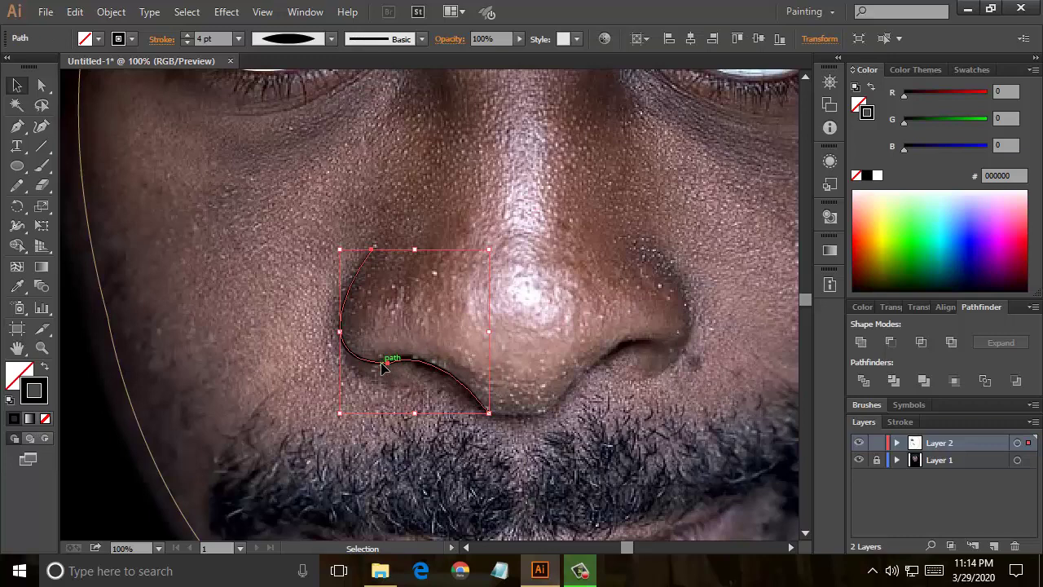
{"action": "right_click", "coordinate": [381, 364]}
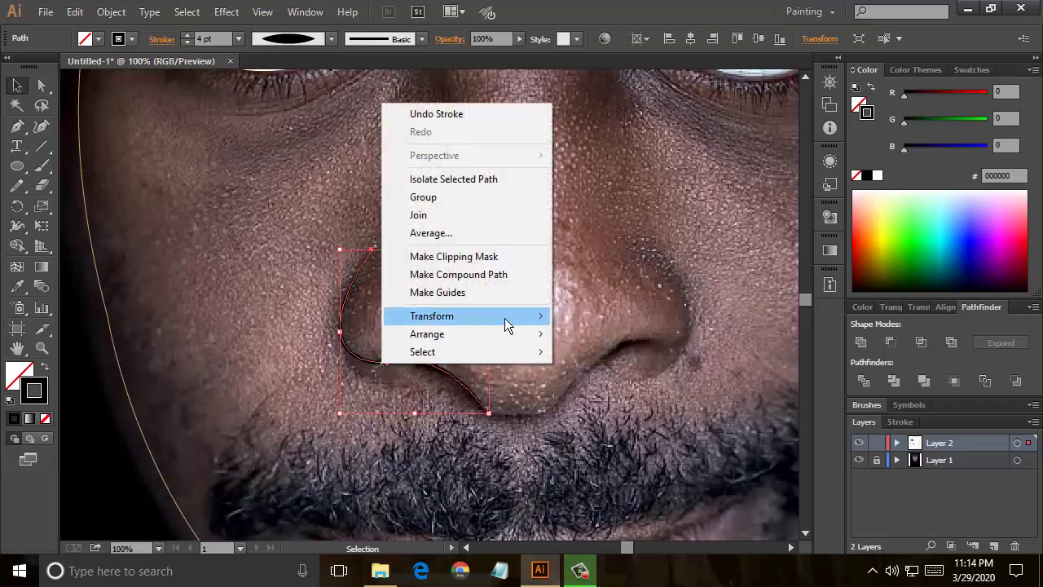
{"action": "mouse_move", "coordinate": [457, 317]}
{"action": "left_click", "coordinate": [620, 375]}
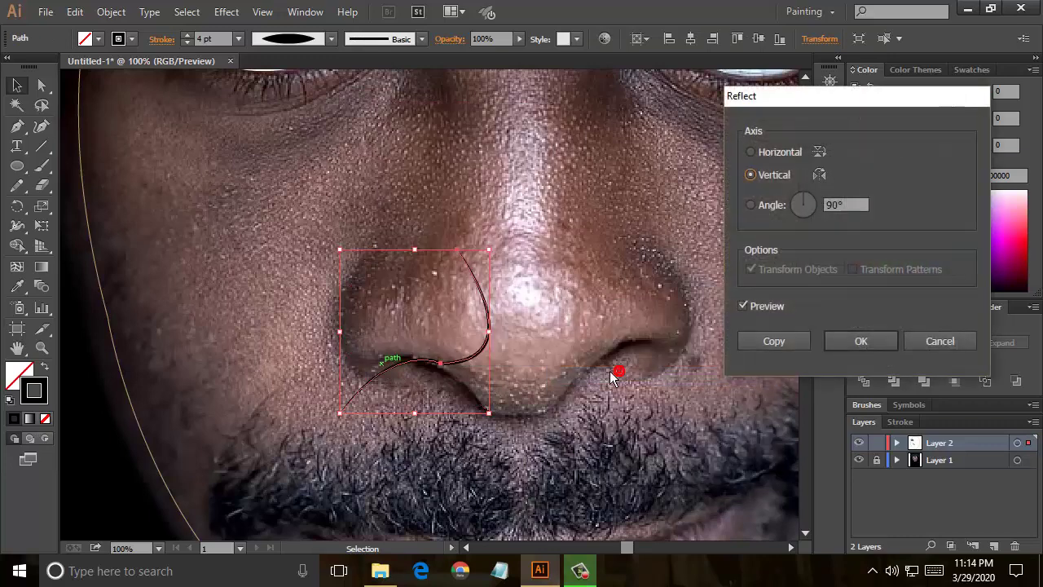
{"action": "left_click", "coordinate": [795, 343]}
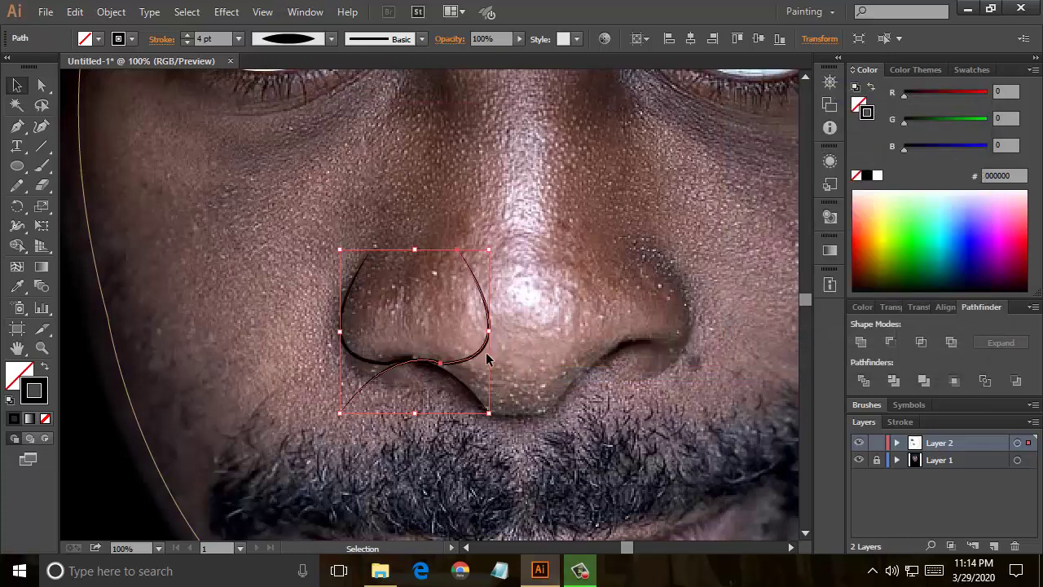
{"action": "left_click_drag", "start_coordinate": [466, 364], "coordinate": [686, 345]}
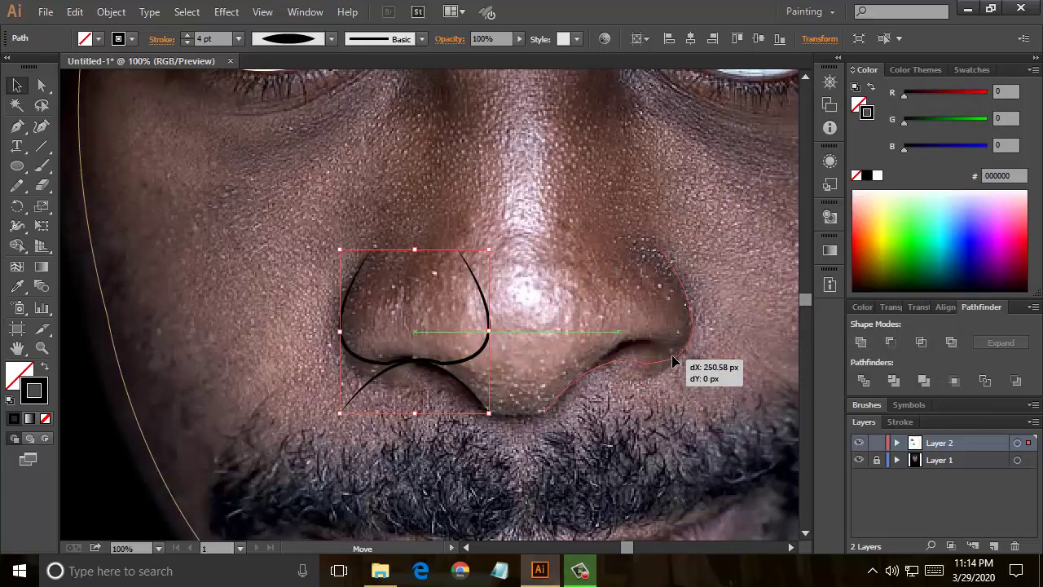
{"action": "left_click_drag", "start_coordinate": [686, 346], "coordinate": [673, 363]}
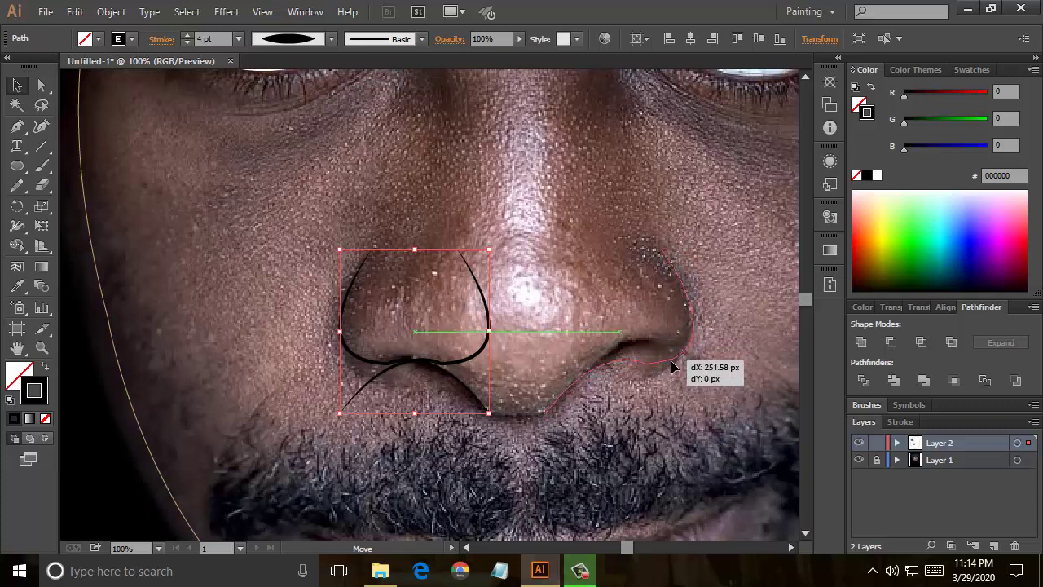
{"action": "left_click_drag", "start_coordinate": [648, 402], "coordinate": [648, 402]}
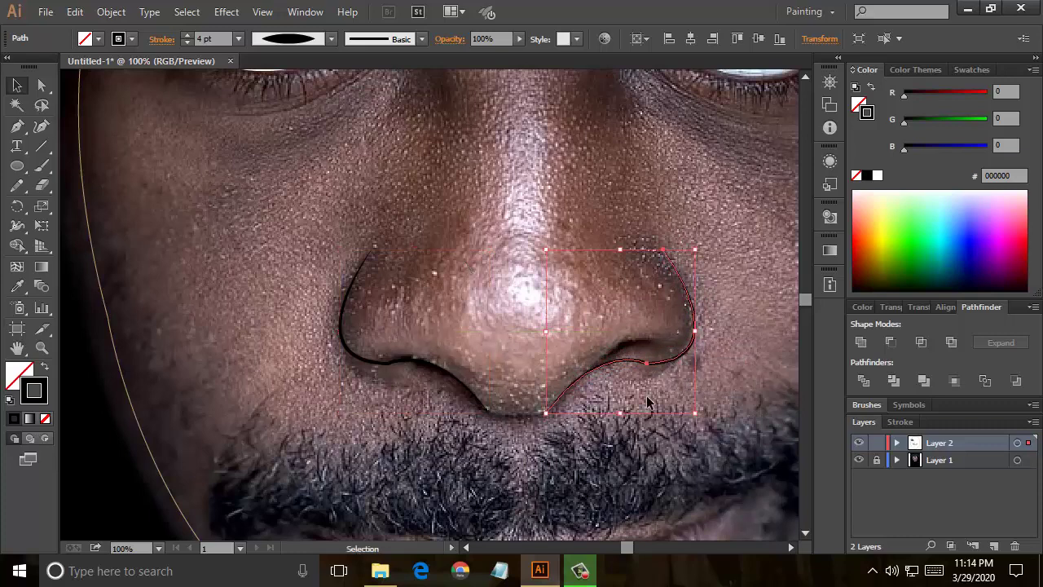
{"action": "left_click", "coordinate": [524, 436]}
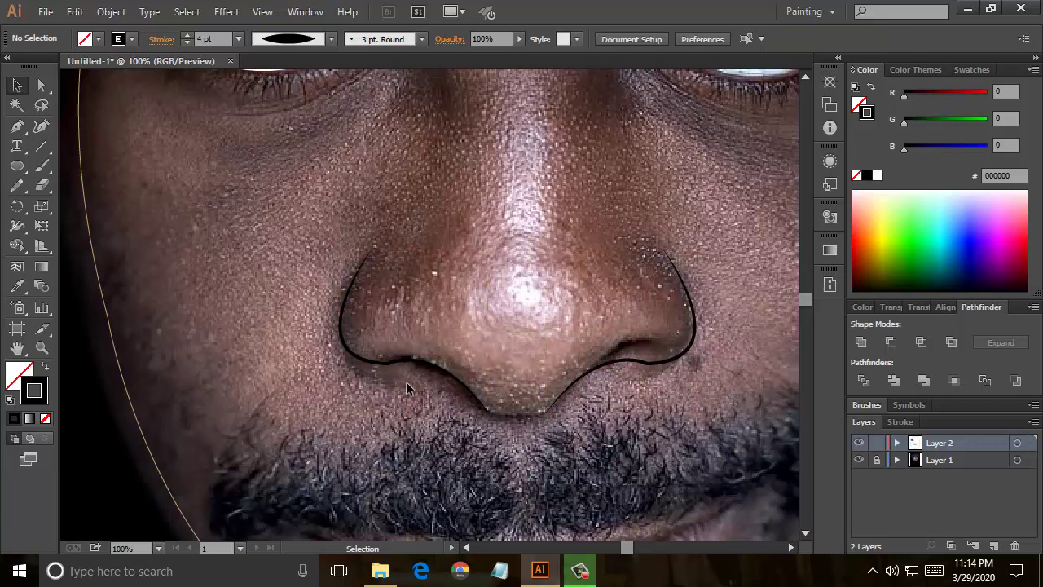
- Draw black-filled, no-stroke ovals in the right and left nostrils
{"action": "left_click", "coordinate": [16, 166]}
{"action": "left_click_drag", "start_coordinate": [661, 364], "coordinate": [610, 343]}
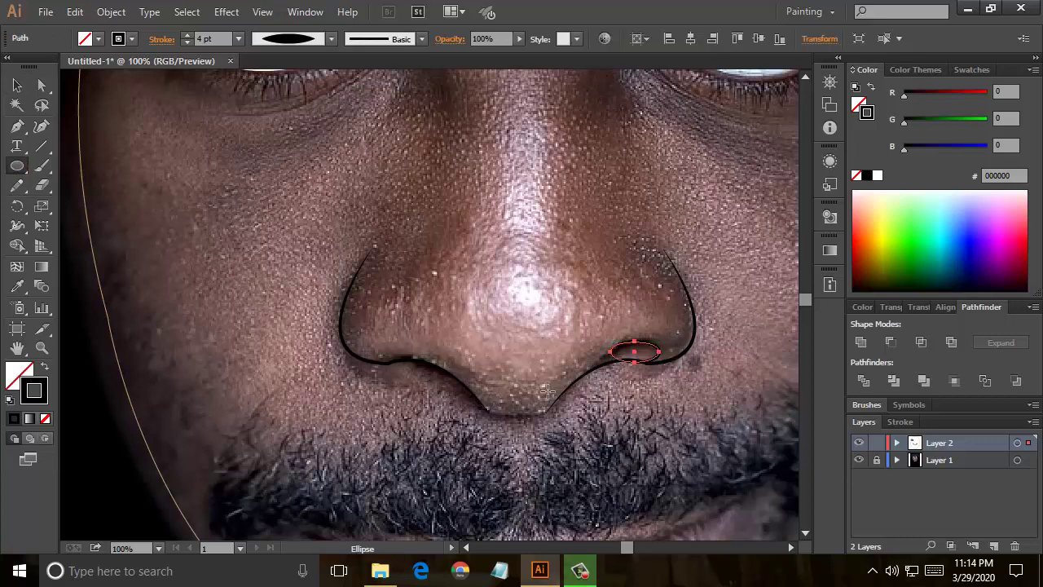
{"action": "left_click", "coordinate": [47, 368]}
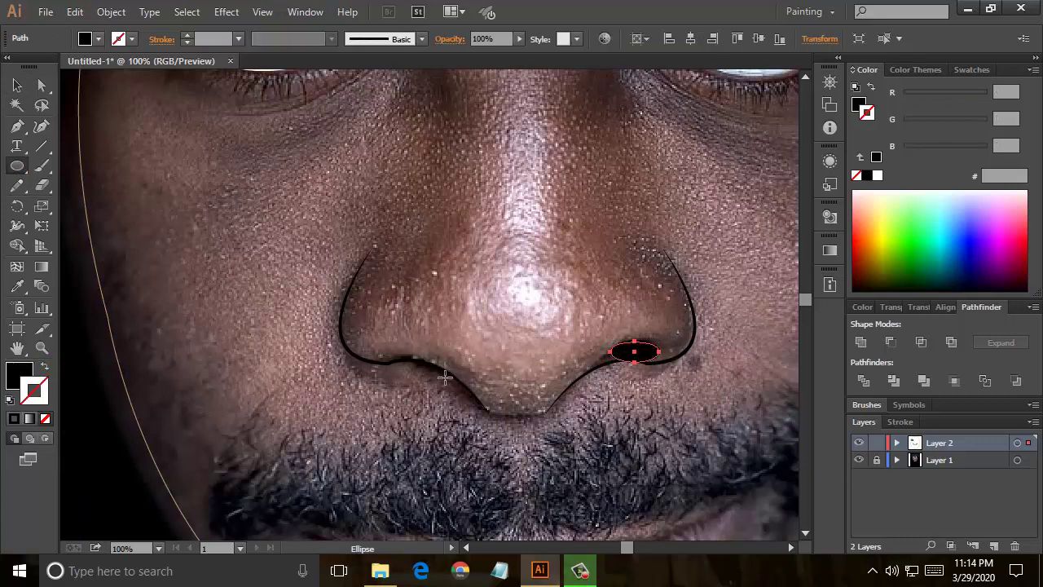
{"action": "left_click_drag", "start_coordinate": [445, 376], "coordinate": [396, 359]}
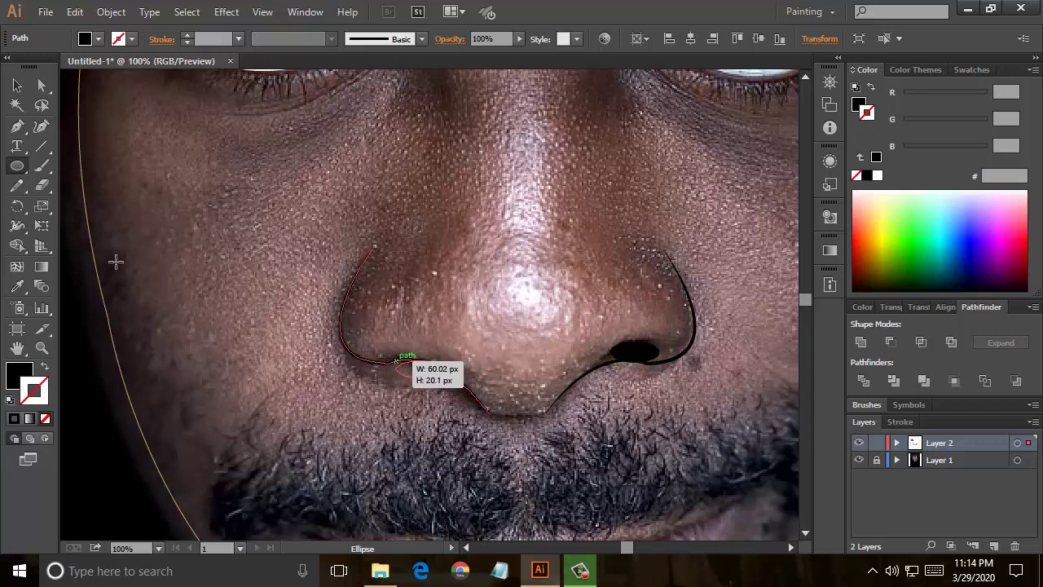
- Flatten and tilt the left nostril oval and reposition the right one
{"action": "left_click", "coordinate": [17, 85]}
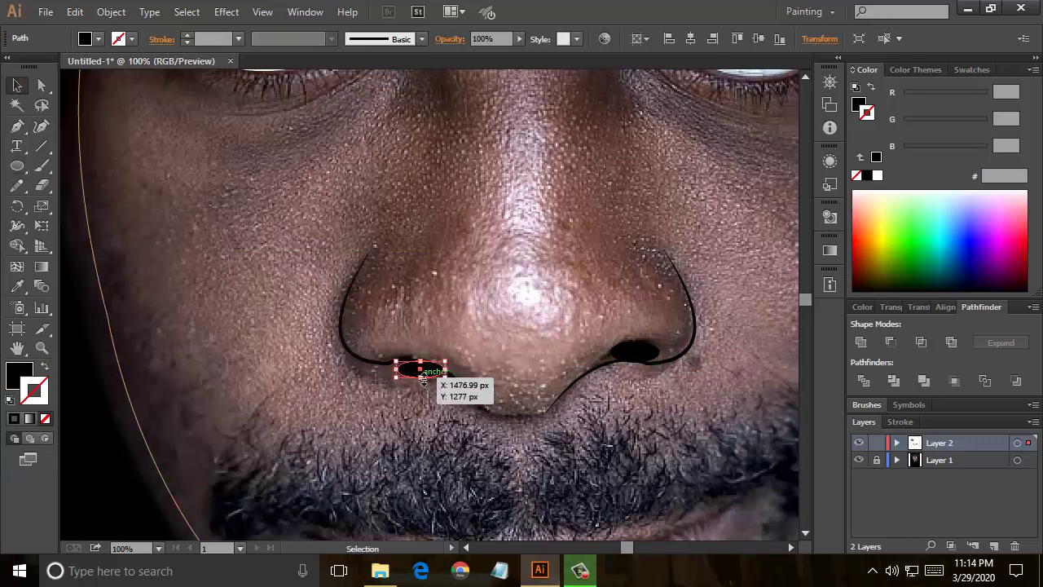
{"action": "left_click_drag", "start_coordinate": [423, 378], "coordinate": [421, 371]}
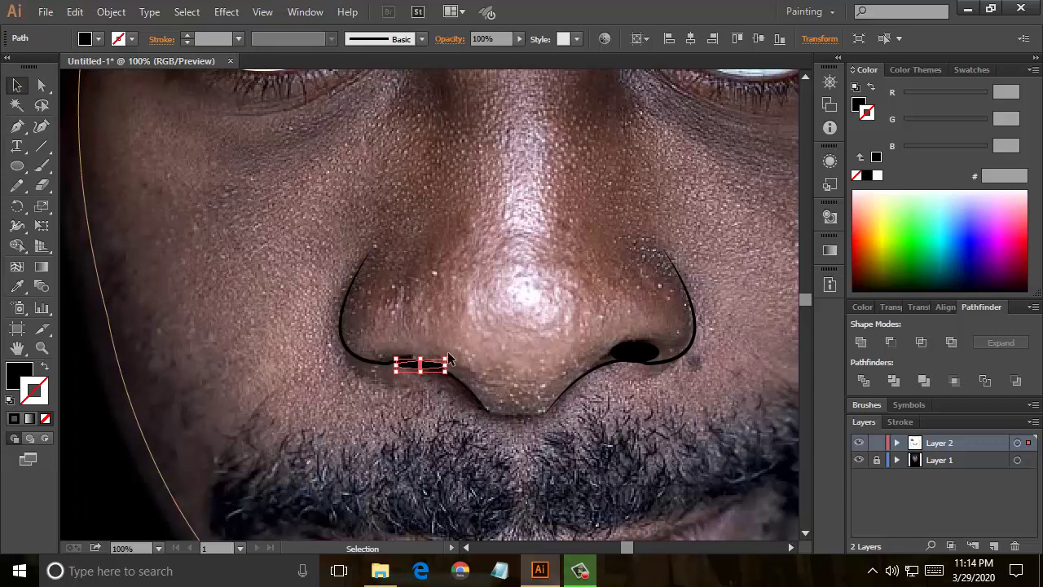
{"action": "left_click_drag", "start_coordinate": [450, 356], "coordinate": [455, 370]}
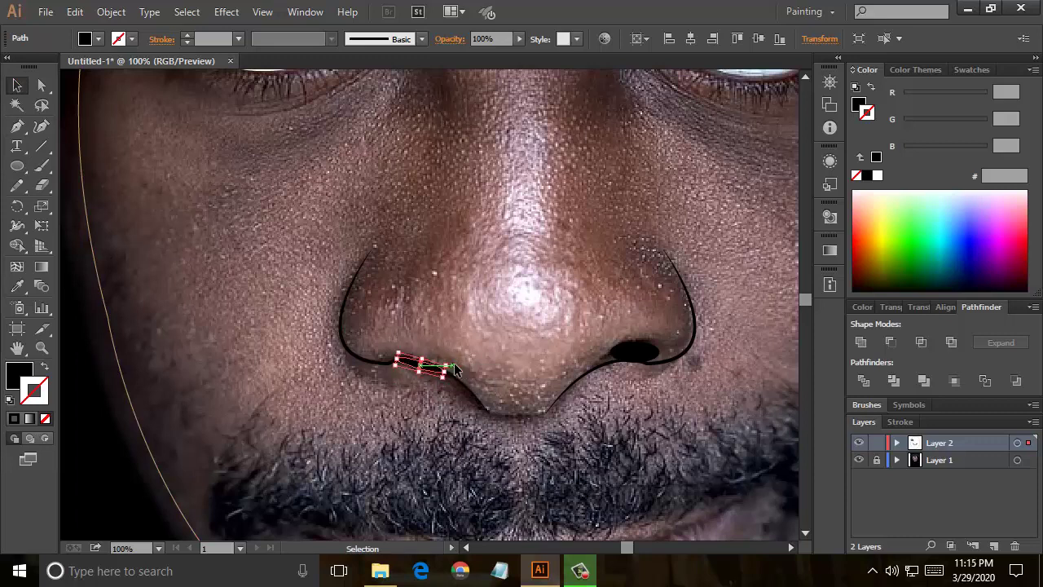
{"action": "left_click_drag", "start_coordinate": [640, 358], "coordinate": [638, 361]}
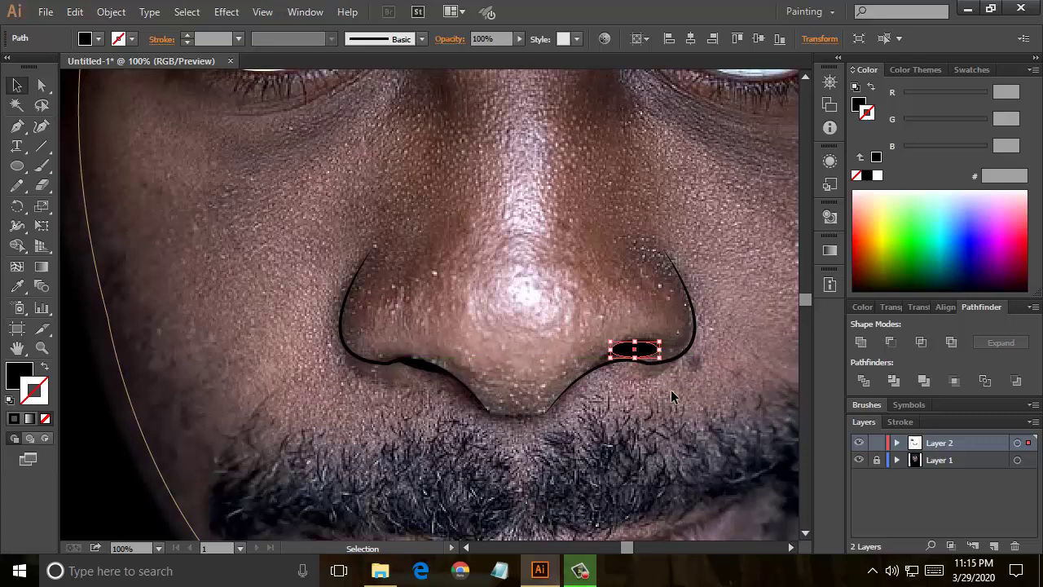
{"action": "left_click", "coordinate": [697, 306]}
- Thicken the nose outline to 6 pt and expand its appearance into a filled shape
{"action": "key", "text": "shift+x"}
{"action": "left_click", "coordinate": [351, 279]}
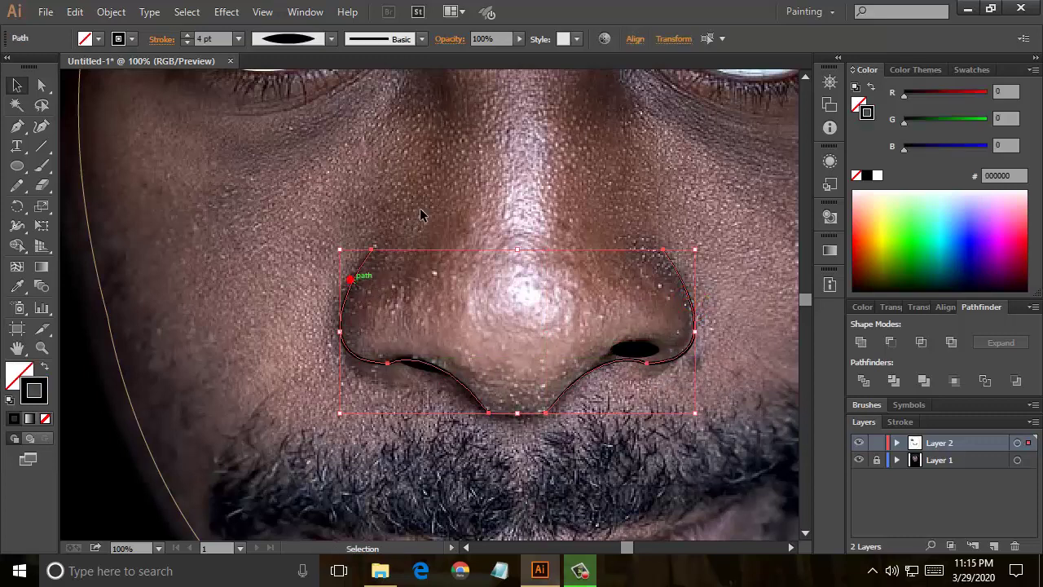
{"action": "left_click", "coordinate": [238, 39]}
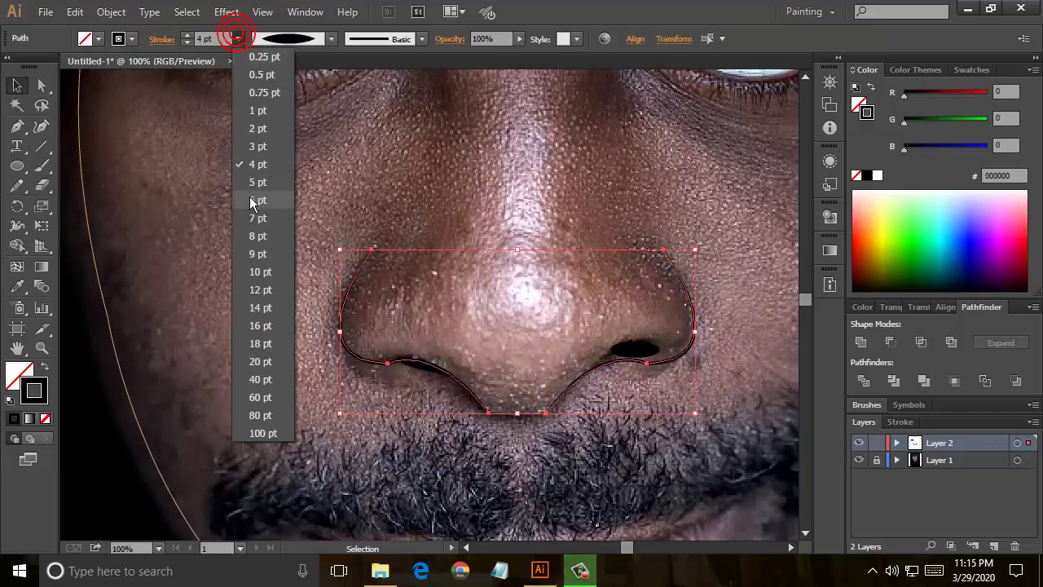
{"action": "left_click", "coordinate": [254, 189]}
{"action": "left_click", "coordinate": [110, 12]}
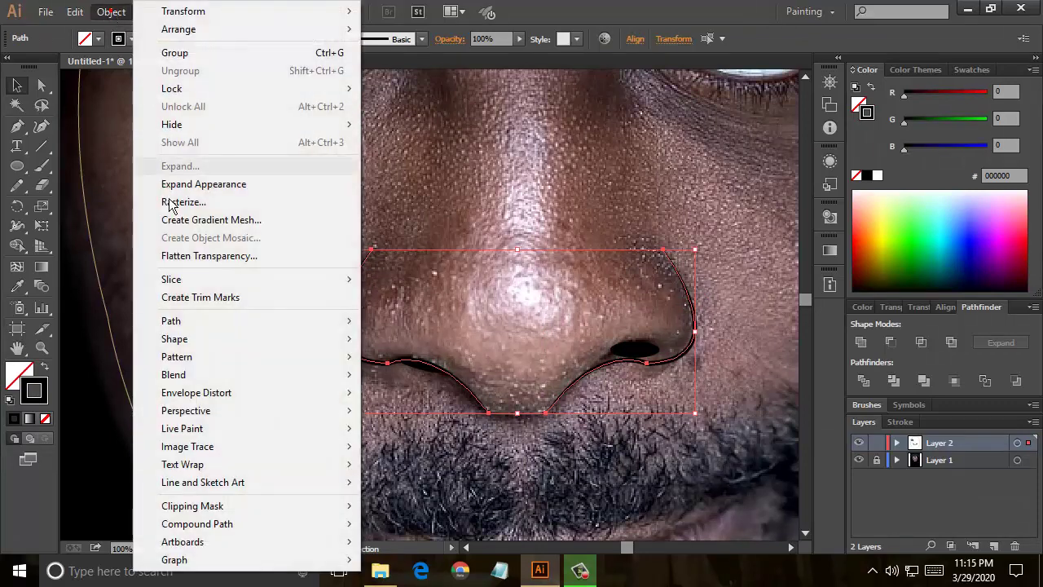
{"action": "left_click", "coordinate": [208, 184]}
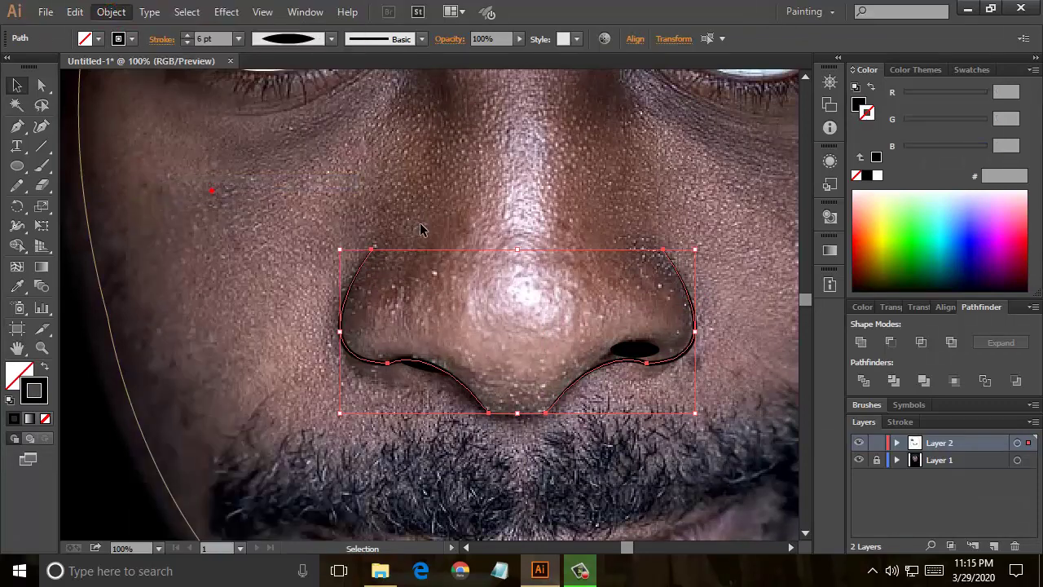
{"action": "right_click", "coordinate": [631, 364]}
{"action": "left_click", "coordinate": [563, 305]}
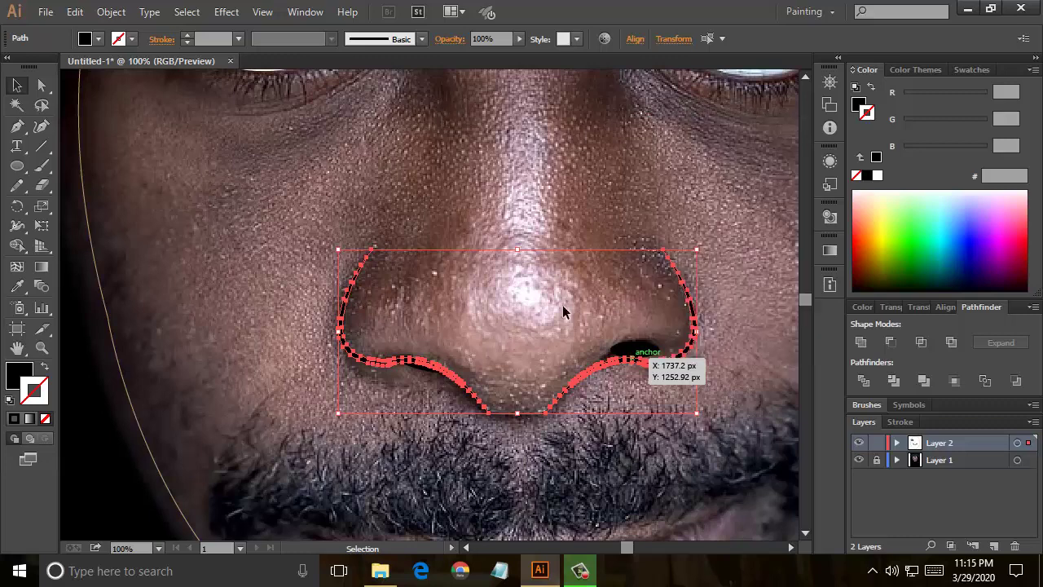
{"action": "left_click", "coordinate": [562, 308]}
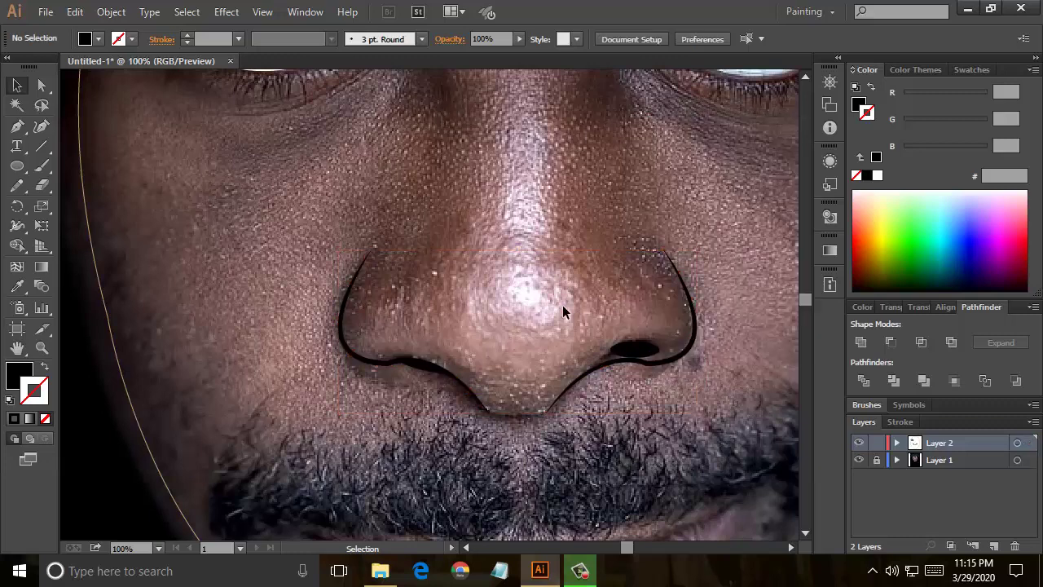
- Group the left eye and eyebrow paths
{"action": "key", "text": "ctrl+minus"}
{"action": "key", "text": "ctrl+minus"}
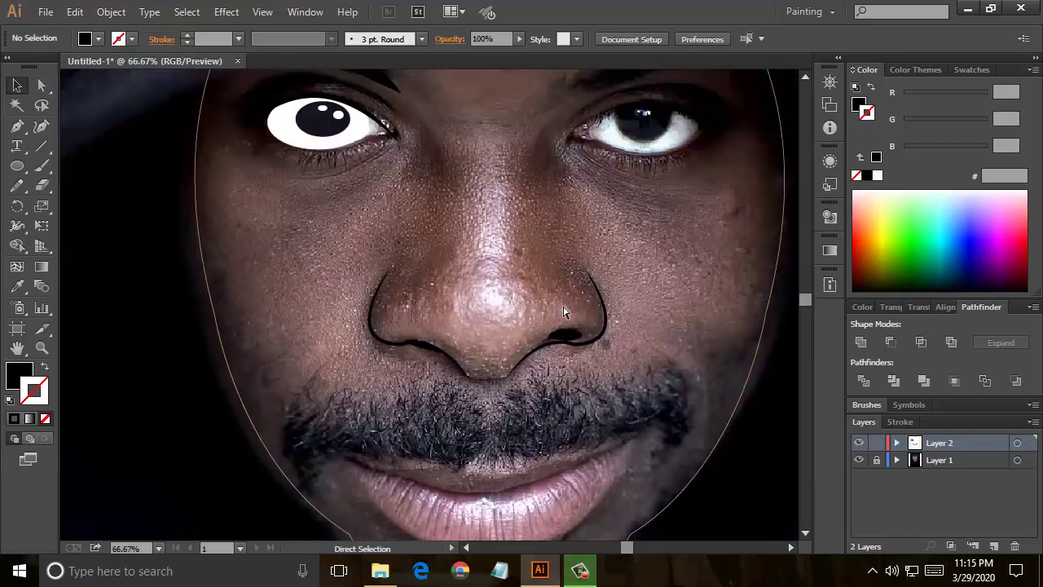
{"action": "scroll", "coordinate": [382, 358], "scroll_direction": "up", "scroll_amount": 3}
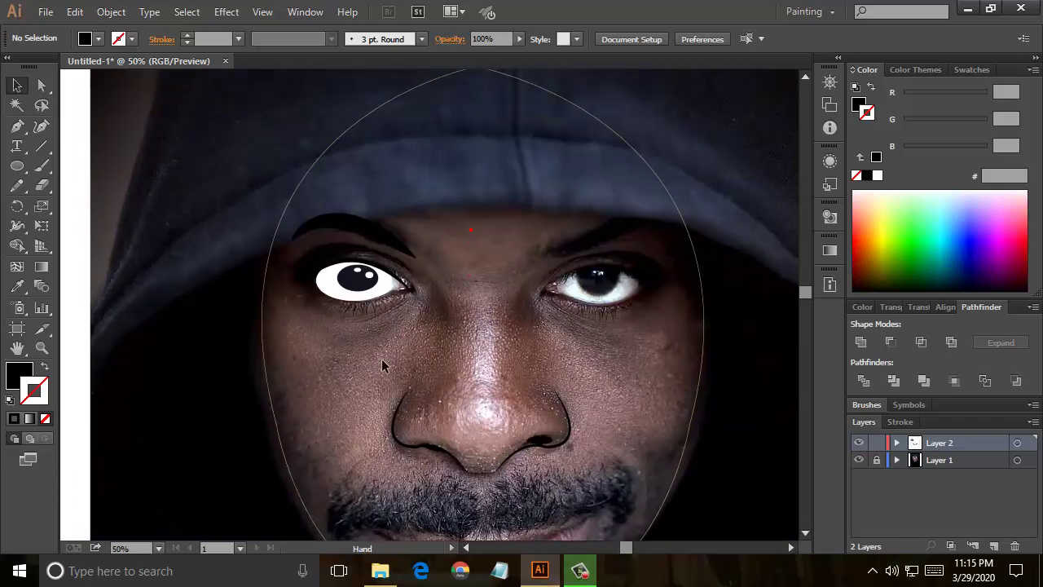
{"action": "left_click_drag", "start_coordinate": [372, 373], "coordinate": [346, 222]}
{"action": "right_click", "coordinate": [347, 222]}
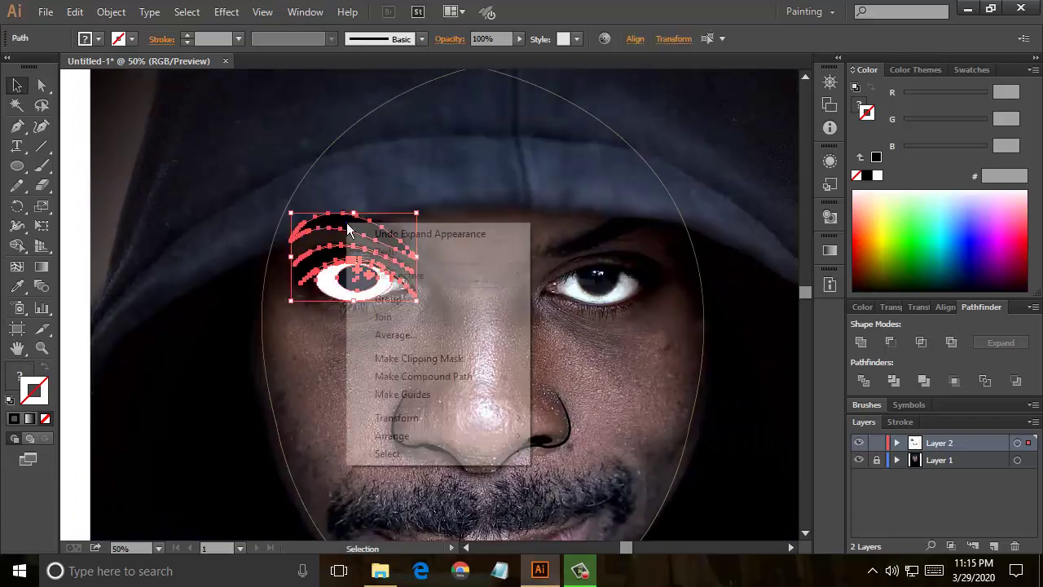
{"action": "left_click", "coordinate": [425, 299]}
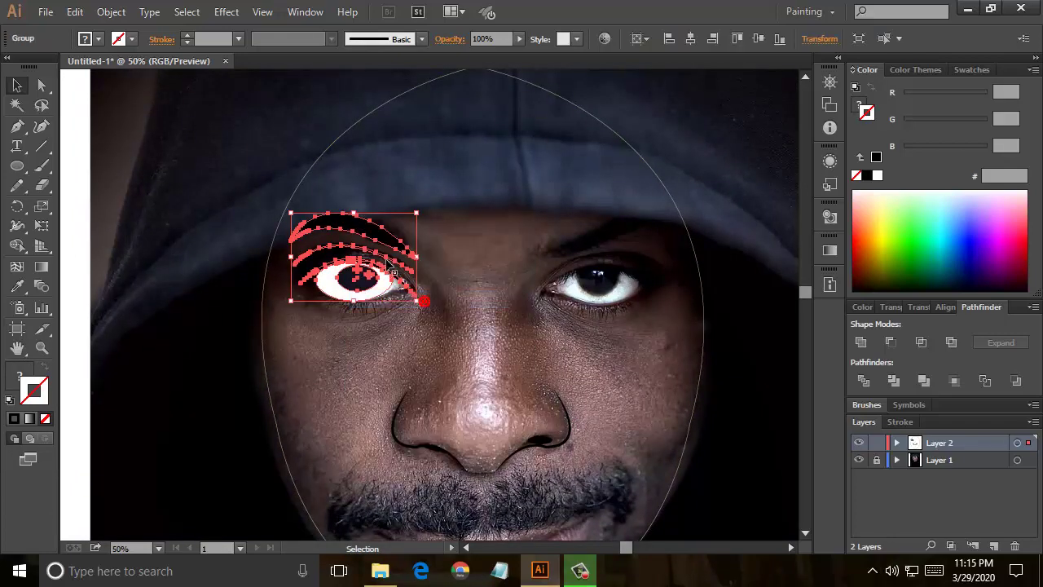
- Reflect a vertical copy of the eye group and place it over the right eye
{"action": "right_click", "coordinate": [386, 259]}
{"action": "mouse_move", "coordinate": [469, 378]}
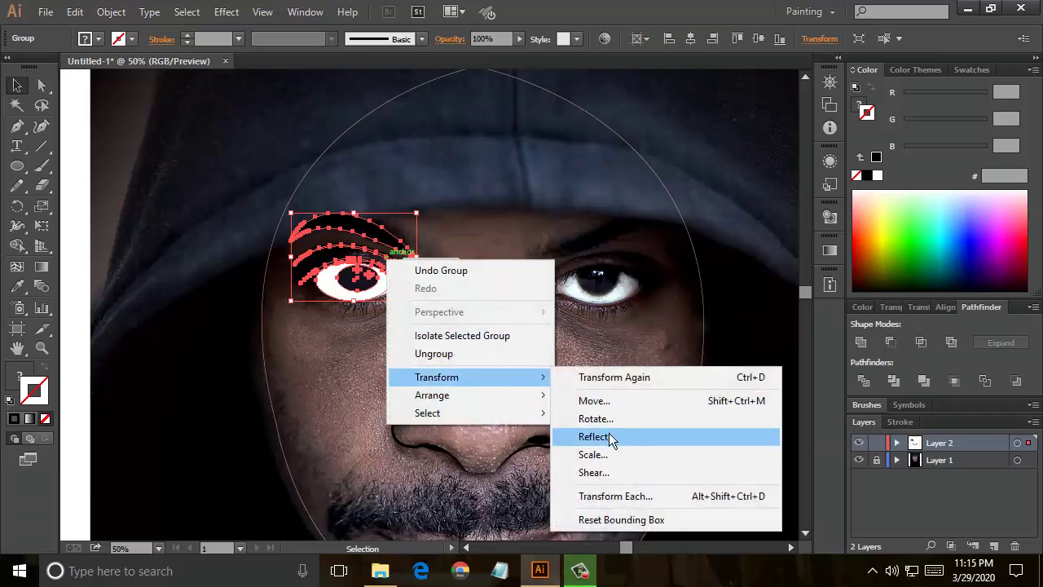
{"action": "left_click", "coordinate": [609, 433]}
{"action": "left_click", "coordinate": [774, 340]}
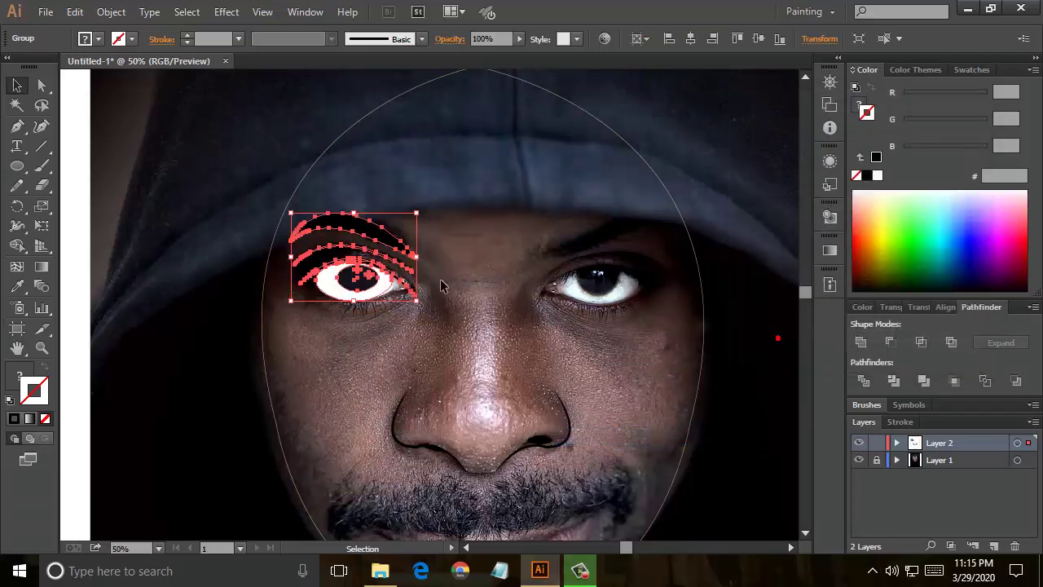
{"action": "mouse_move", "coordinate": [403, 288]}
{"action": "left_mouse_down"}
{"action": "mouse_move", "coordinate": [626, 290]}
{"action": "mouse_move", "coordinate": [623, 321]}
{"action": "left_mouse_up"}
{"action": "left_click", "coordinate": [613, 351]}
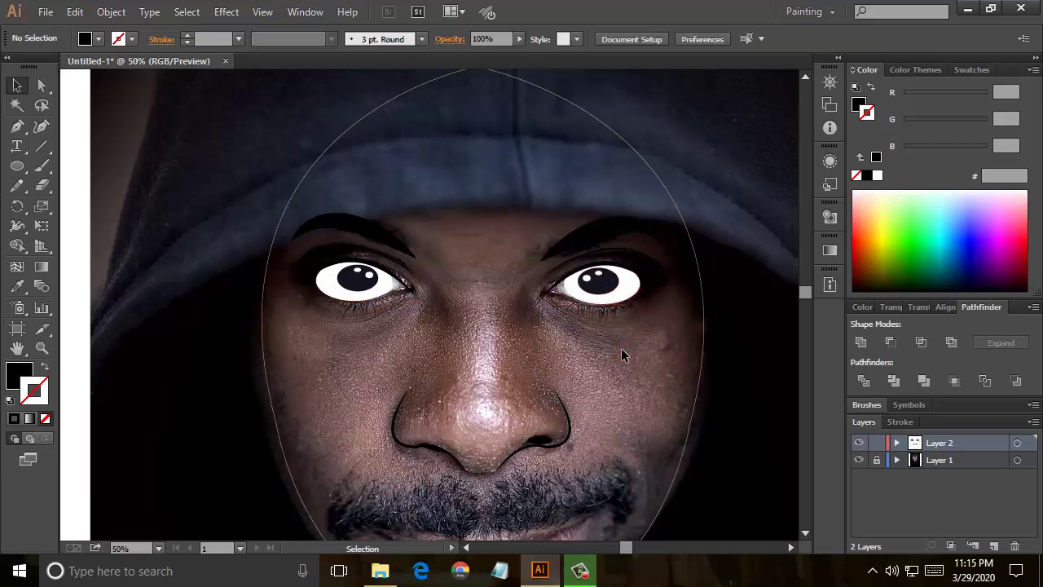
- Swap the face ellipse's tan stroke into a tan fill covering the photo
{"action": "left_click", "coordinate": [701, 376]}
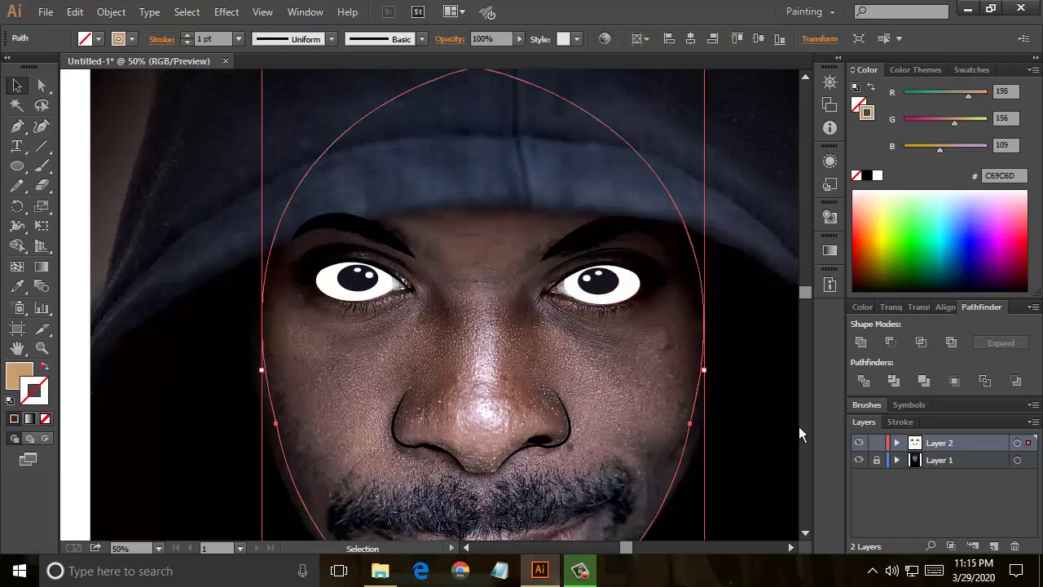
{"action": "key", "text": "shift+x"}
{"action": "scroll", "coordinate": [807, 428], "scroll_direction": "down", "scroll_amount": 2}
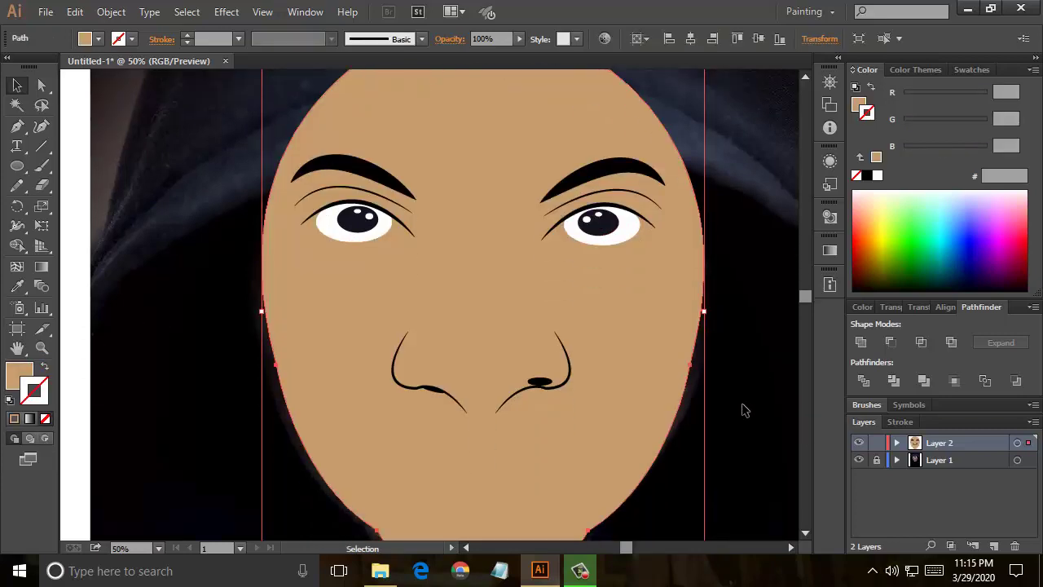
{"action": "key", "text": "a"}
{"action": "key", "text": "ctrl+minus"}
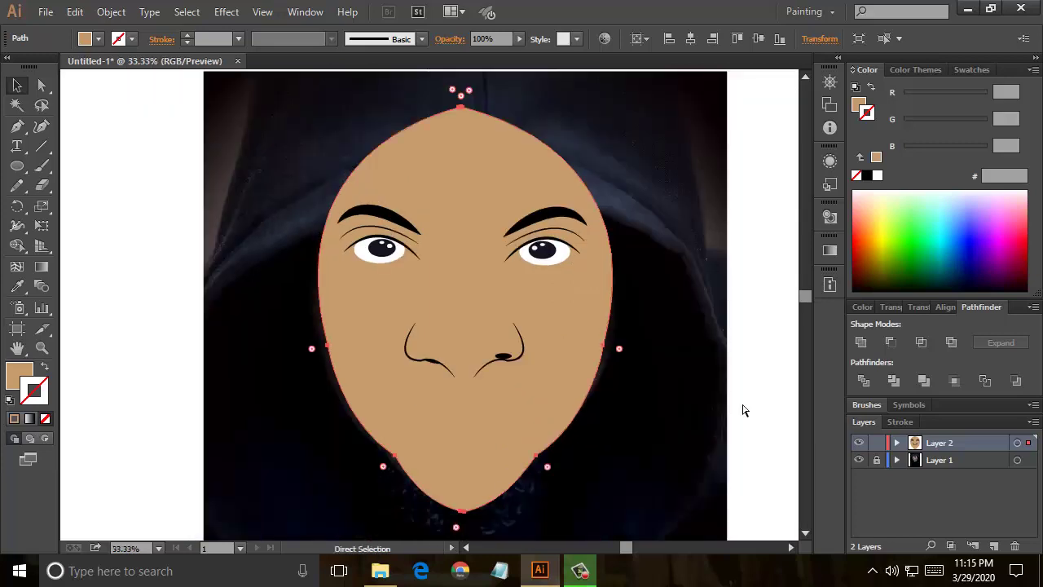
{"action": "key", "text": "v"}
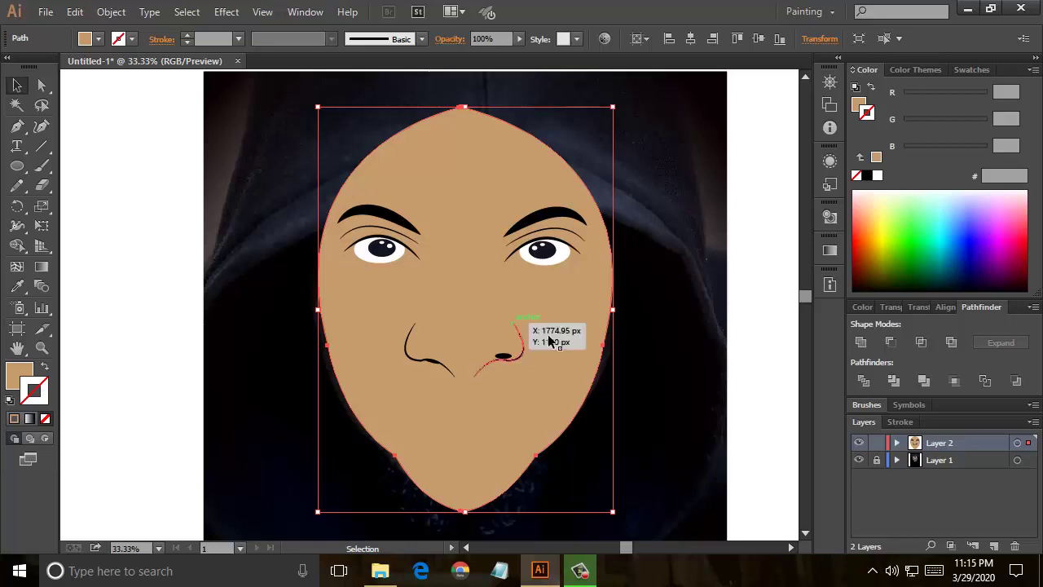
- Draw a pen curve from between the eyes down toward the left nostril
{"action": "left_click", "coordinate": [17, 126]}
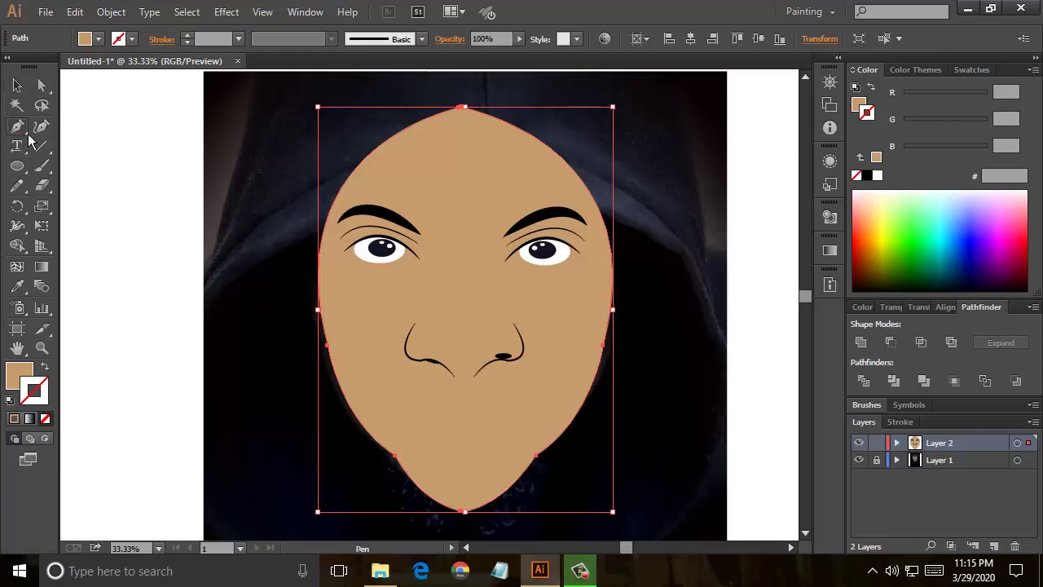
{"action": "left_click", "coordinate": [436, 260]}
{"action": "left_click_drag", "start_coordinate": [413, 326], "coordinate": [375, 379]}
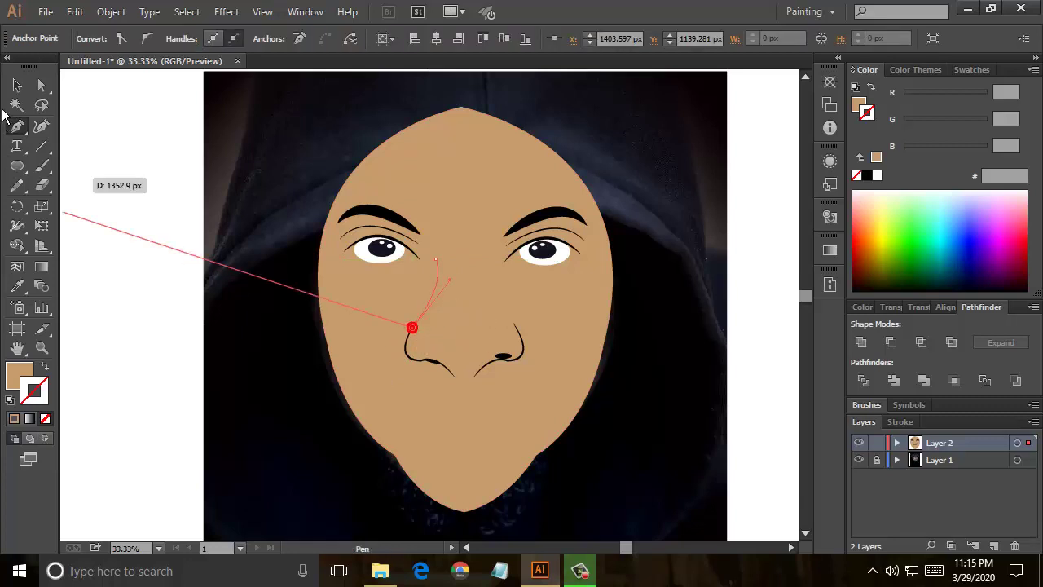
{"action": "left_click", "coordinate": [17, 85]}
- Stroke the nose bridge line black with the tapered width profile
{"action": "left_click", "coordinate": [45, 365]}
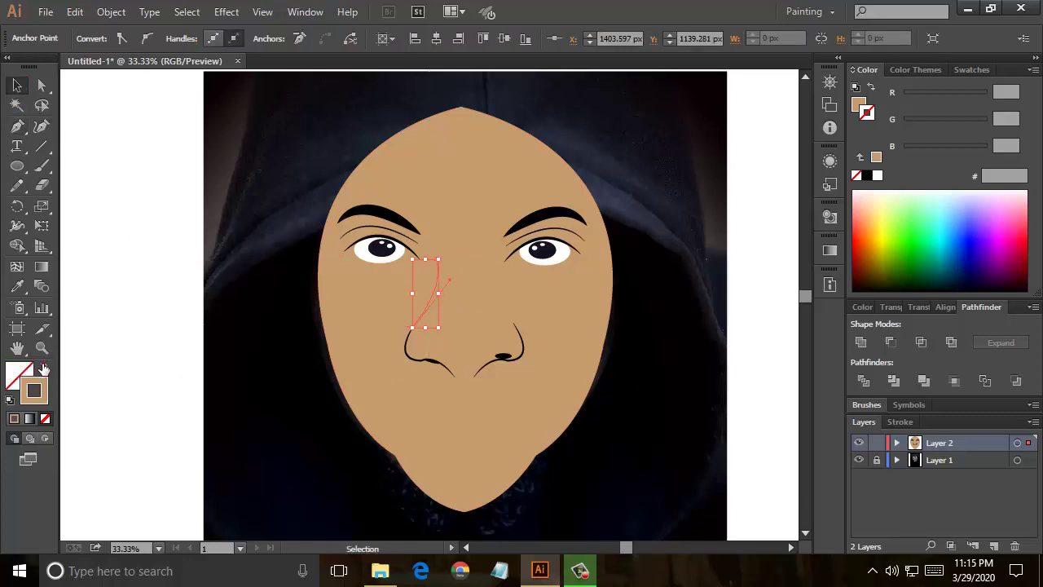
{"action": "left_click", "coordinate": [867, 175]}
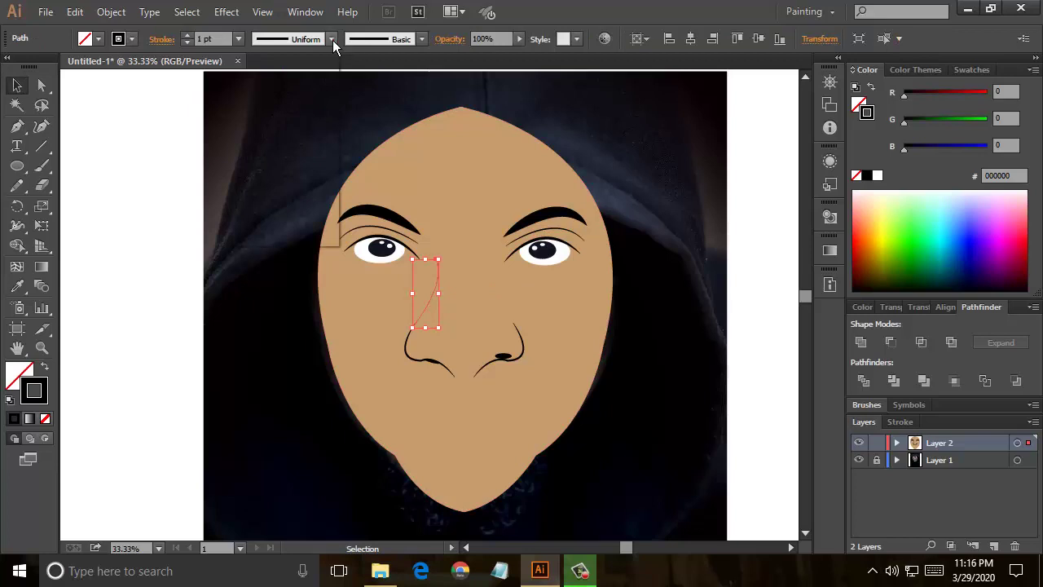
{"action": "left_click", "coordinate": [331, 39]}
{"action": "left_click", "coordinate": [320, 92]}
{"action": "left_click", "coordinate": [238, 39]}
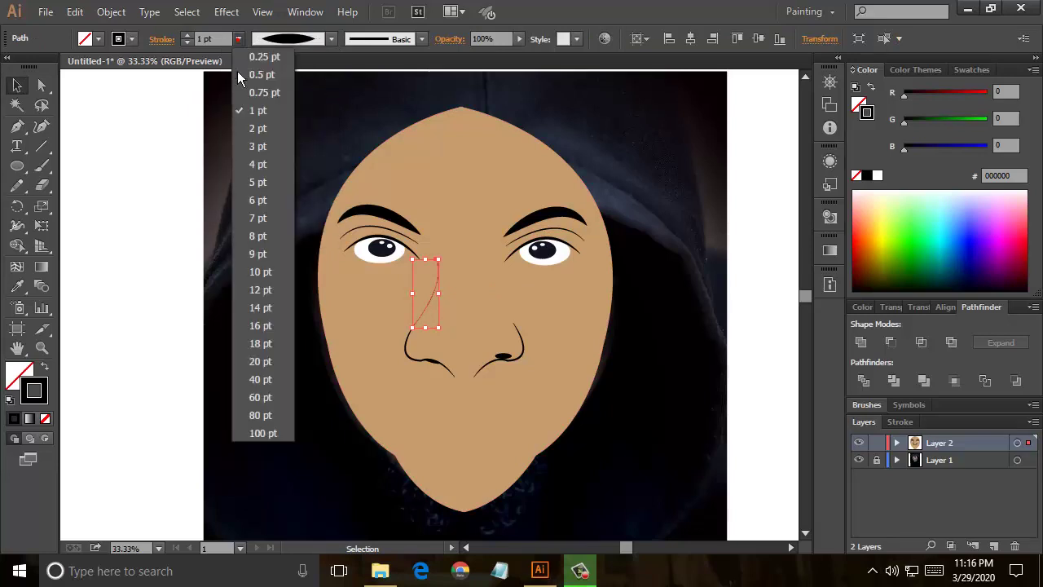
- Set the nose bridge line to 3 pt and expand its appearance into a filled shape
{"action": "left_click", "coordinate": [254, 146]}
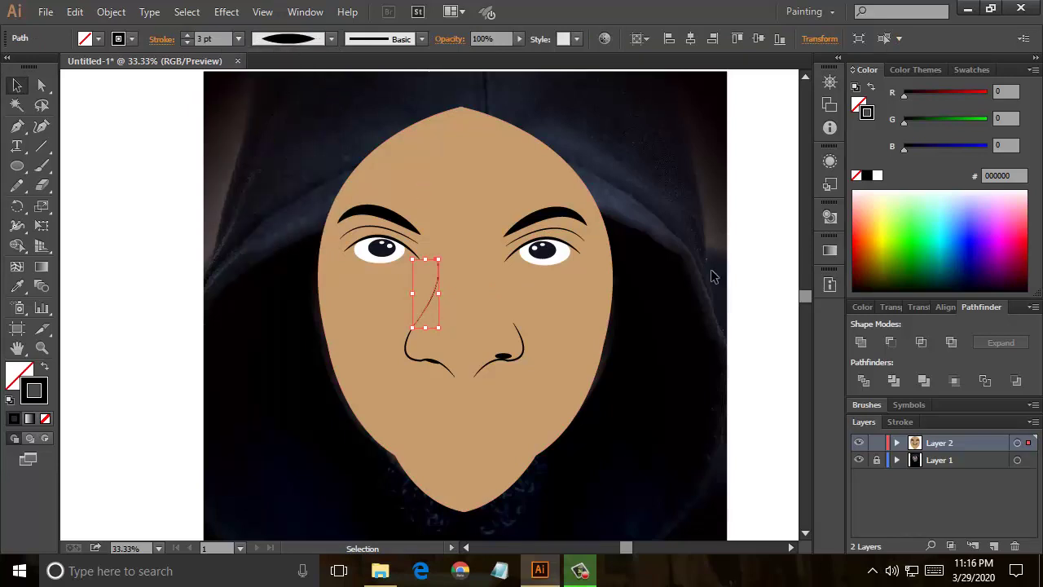
{"action": "left_click", "coordinate": [740, 270]}
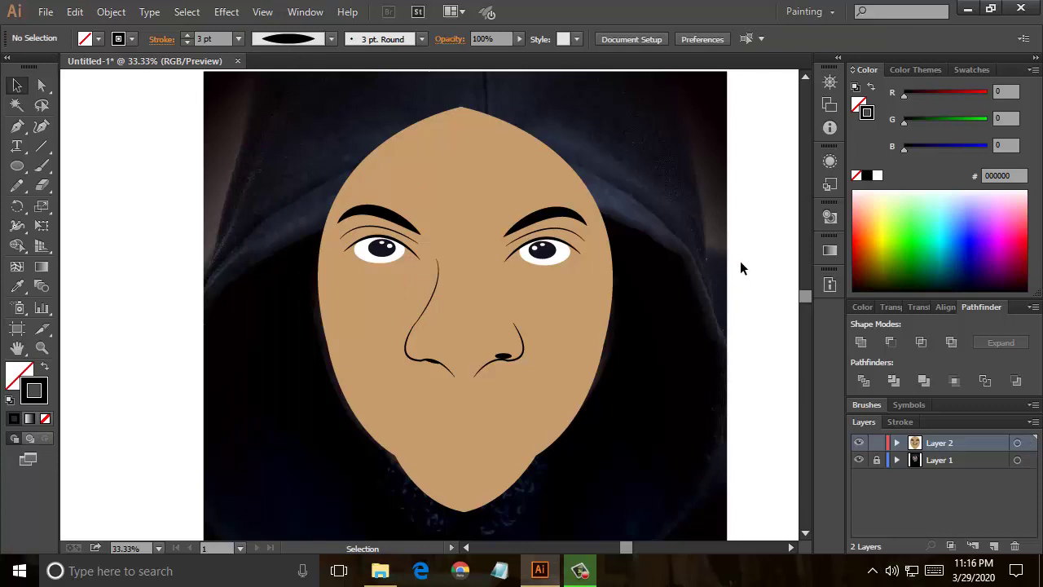
{"action": "left_click", "coordinate": [431, 298]}
{"action": "left_click", "coordinate": [111, 12]}
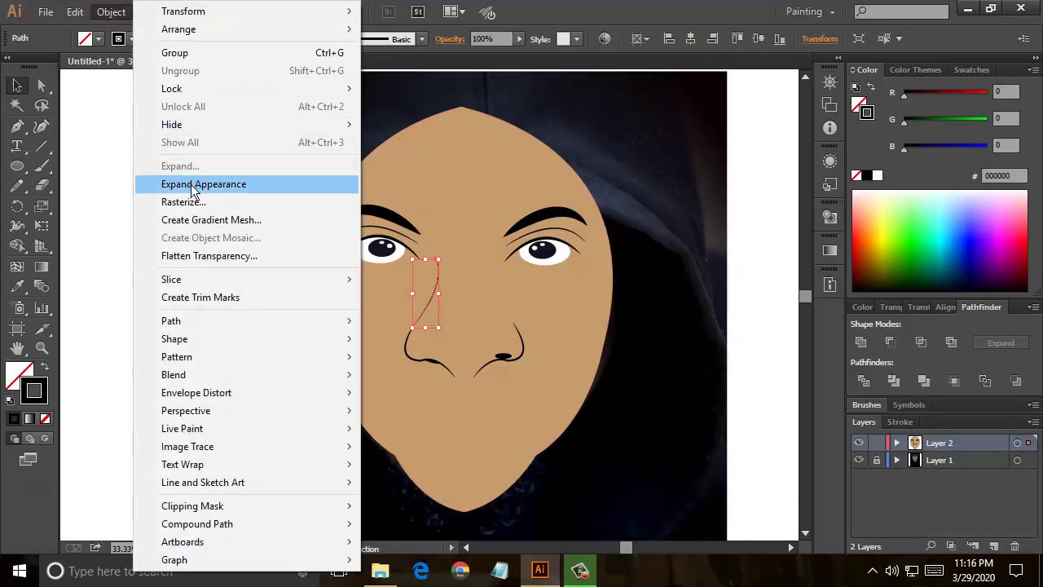
{"action": "left_click", "coordinate": [192, 184]}
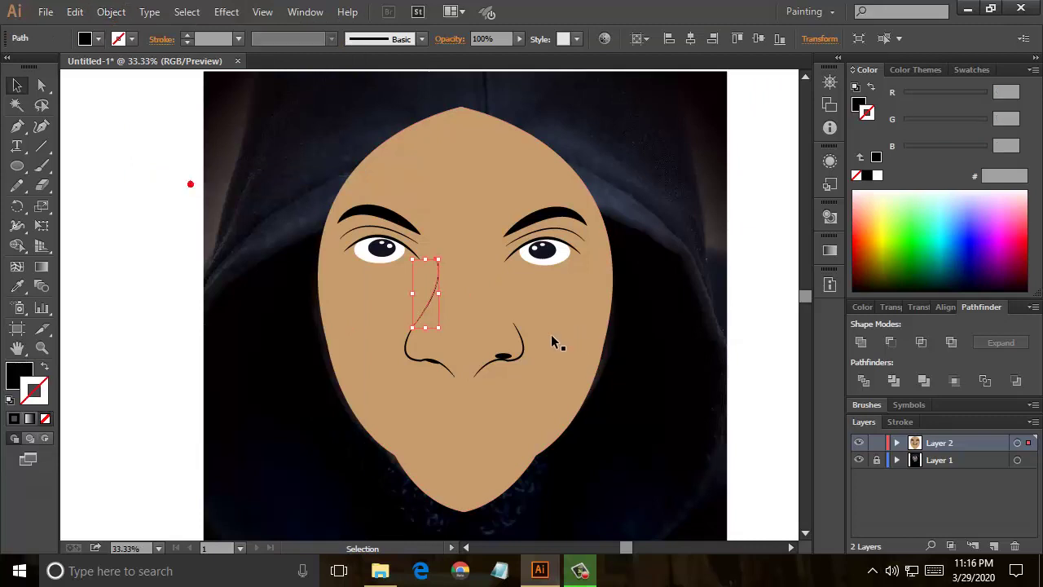
{"action": "right_click", "coordinate": [437, 281]}
{"action": "left_click", "coordinate": [771, 325]}
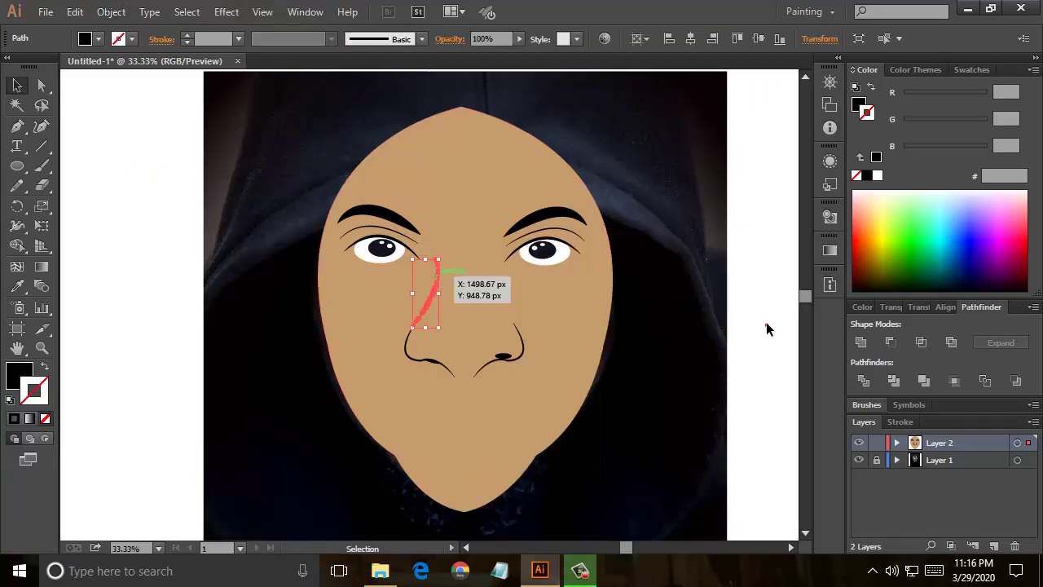
{"action": "left_click", "coordinate": [767, 325]}
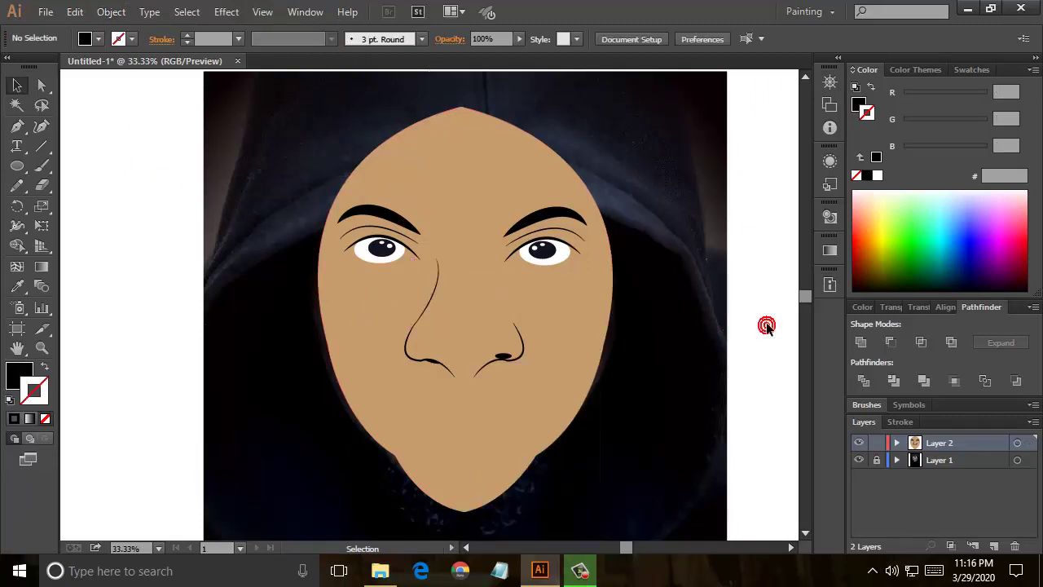
{"action": "left_click", "coordinate": [556, 308]}
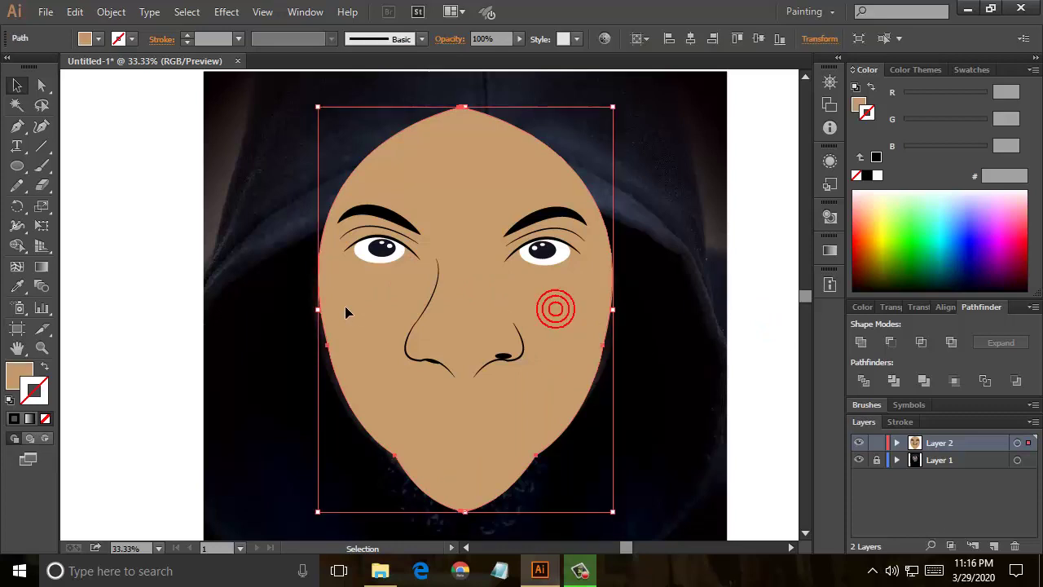
- Reveal the photo and pen-trace a closed curved shape along the mouth line
{"action": "left_click", "coordinate": [42, 369]}
{"action": "scroll", "coordinate": [139, 346], "scroll_direction": "down", "scroll_amount": 1}
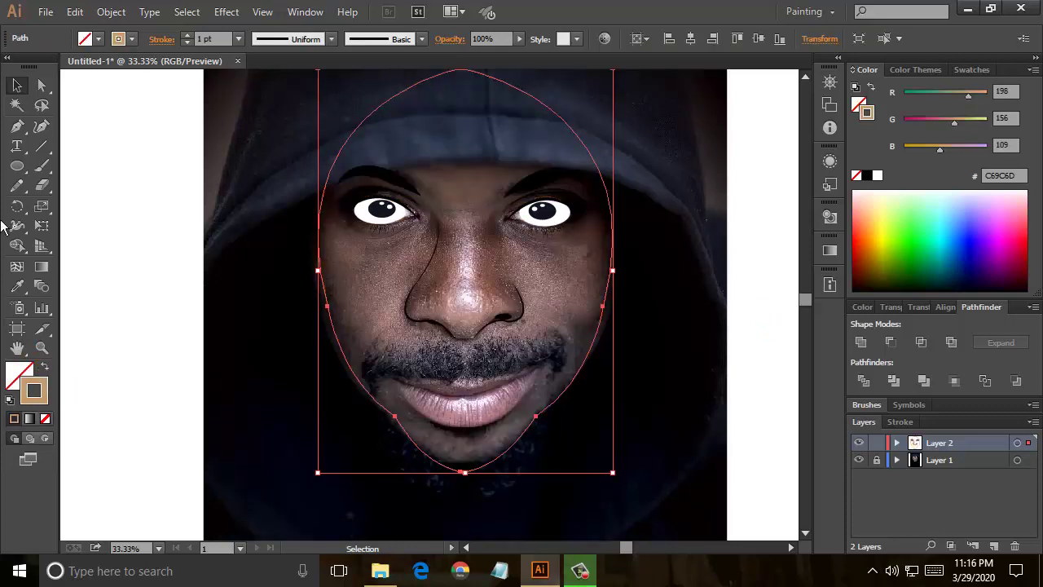
{"action": "left_click", "coordinate": [17, 124]}
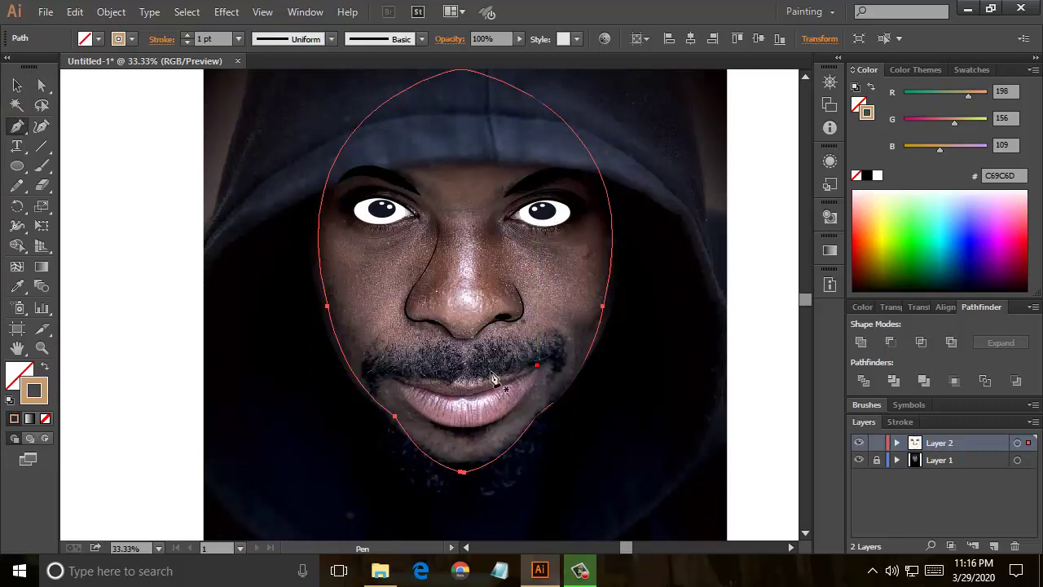
{"action": "left_click", "coordinate": [536, 366]}
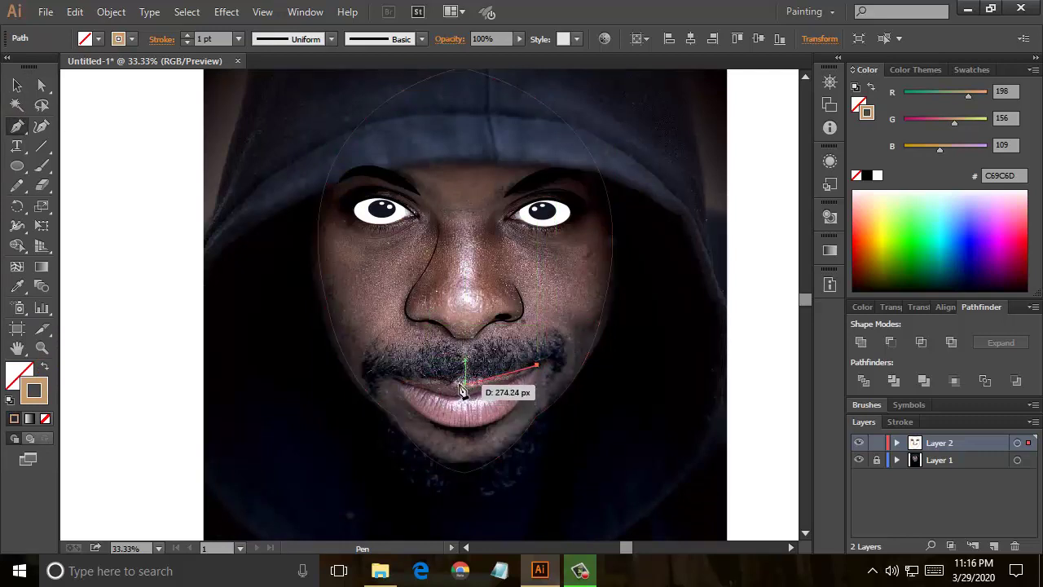
{"action": "left_click", "coordinate": [389, 378]}
{"action": "left_click_drag", "start_coordinate": [377, 383], "coordinate": [278, 360]}
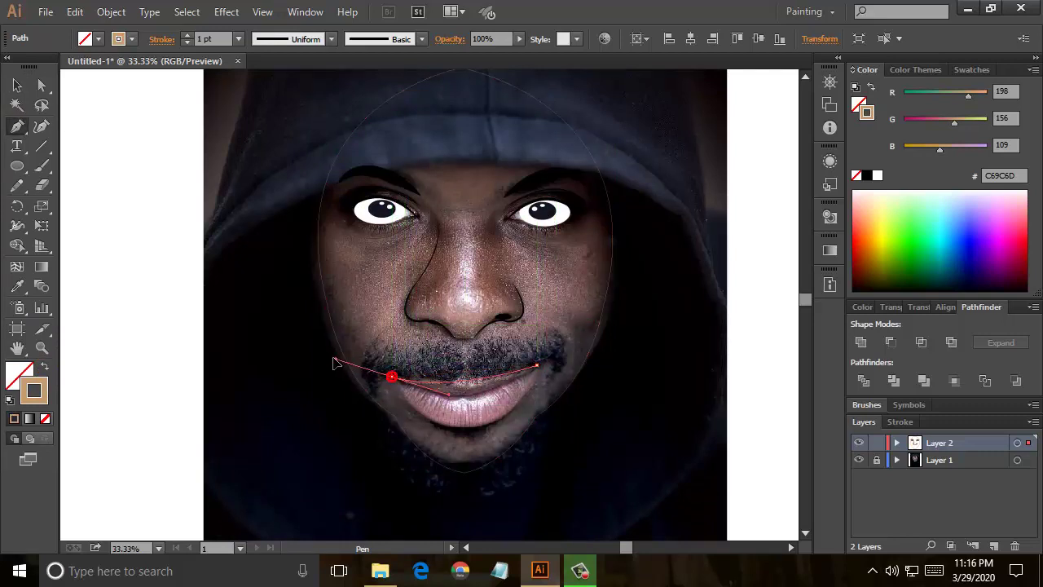
{"action": "left_click", "coordinate": [391, 378]}
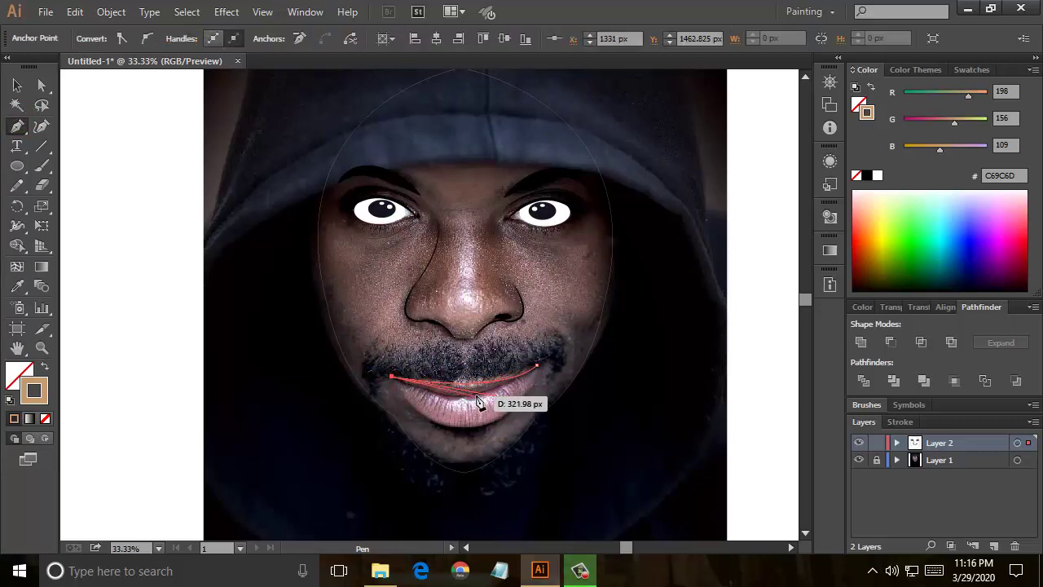
{"action": "left_click_drag", "start_coordinate": [472, 394], "coordinate": [521, 391]}
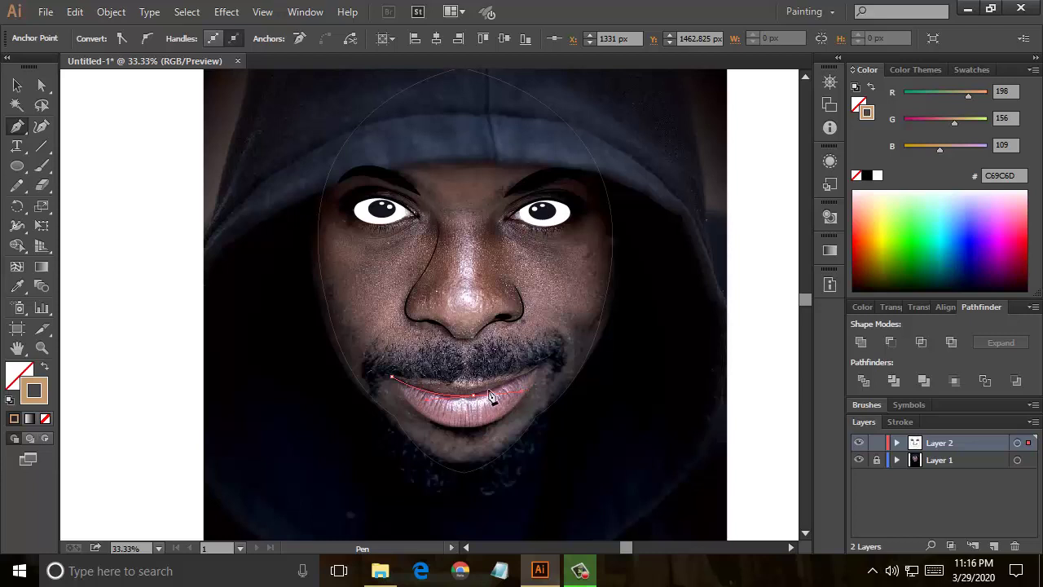
{"action": "left_click", "coordinate": [474, 395]}
{"action": "left_click", "coordinate": [538, 366]}
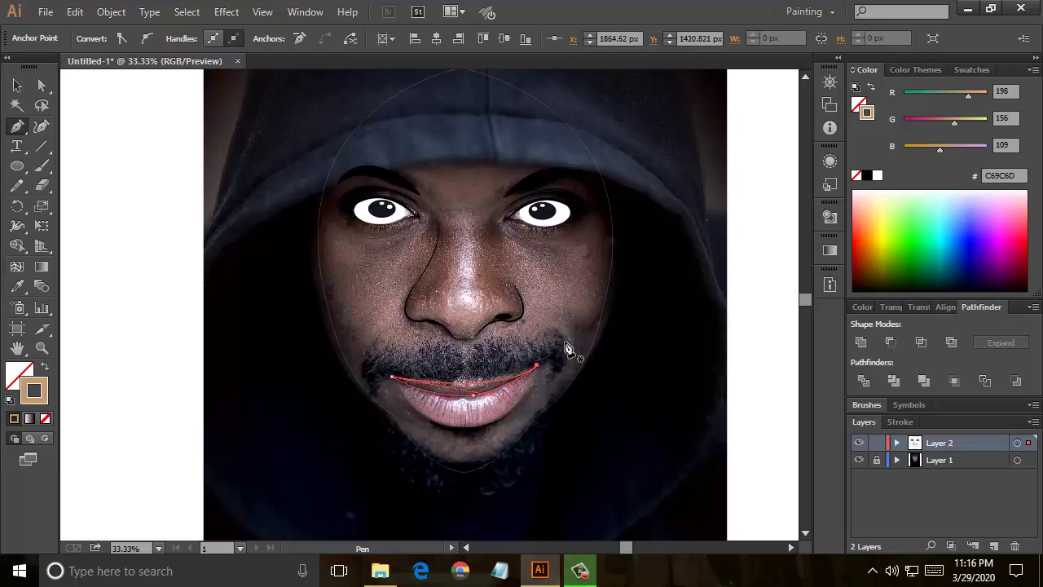
- Fill the mouth shape with pink sampled from the photo's lips
{"action": "left_click", "coordinate": [18, 287]}
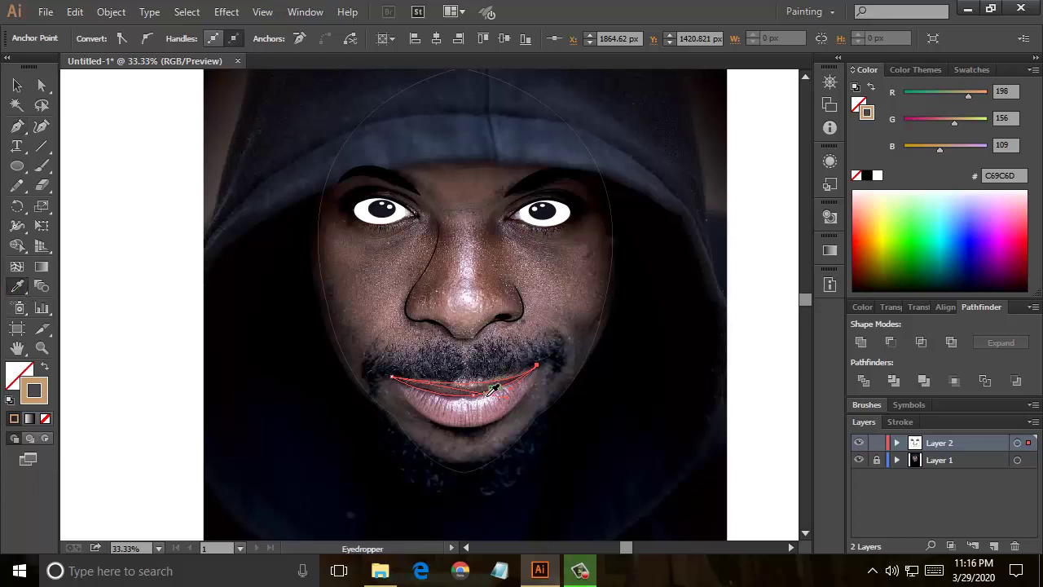
{"action": "left_click", "coordinate": [494, 400]}
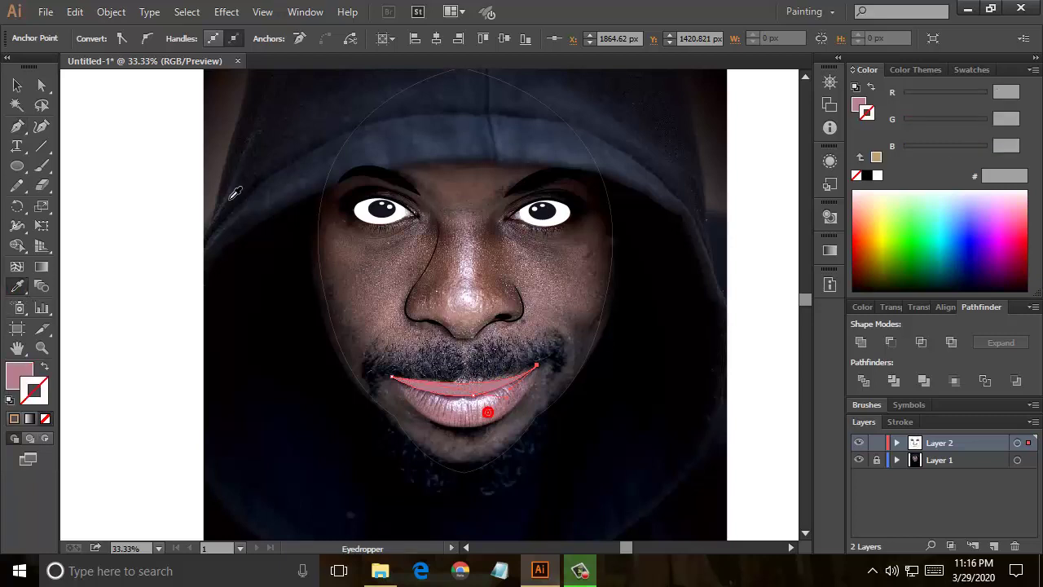
{"action": "left_click", "coordinate": [16, 85]}
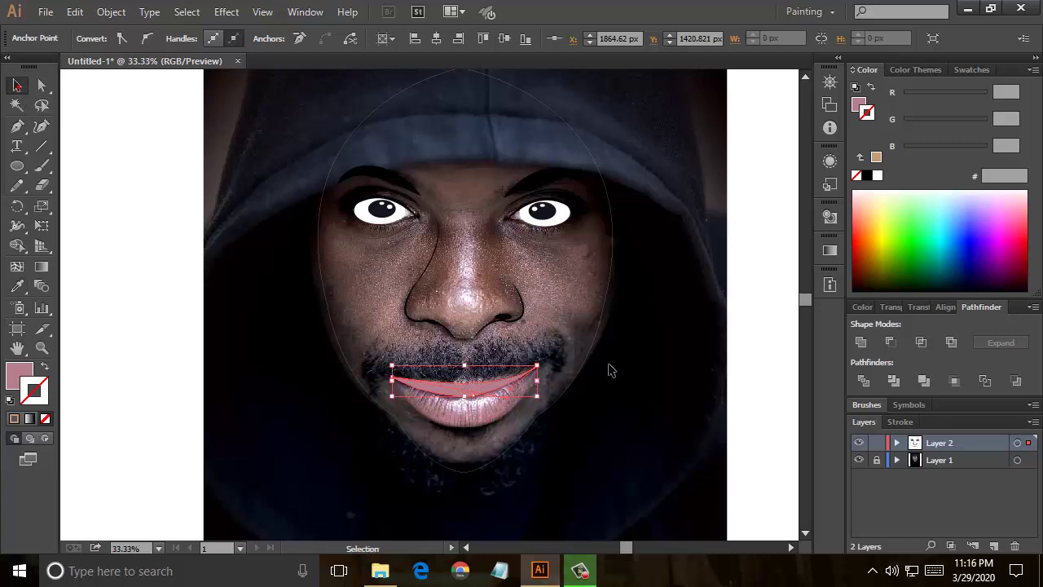
{"action": "left_click", "coordinate": [559, 326]}
{"action": "scroll", "coordinate": [559, 326], "scroll_direction": "down", "scroll_amount": 1}
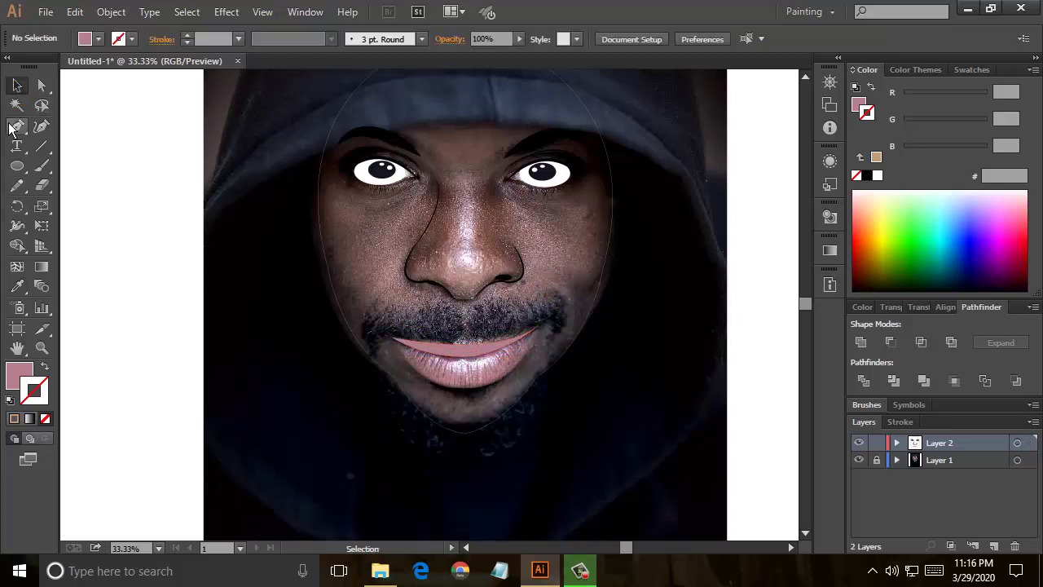
- Pen a closed lower-lip shape between the mouth corners and fill it pink B57F8C
{"action": "left_click", "coordinate": [18, 126]}
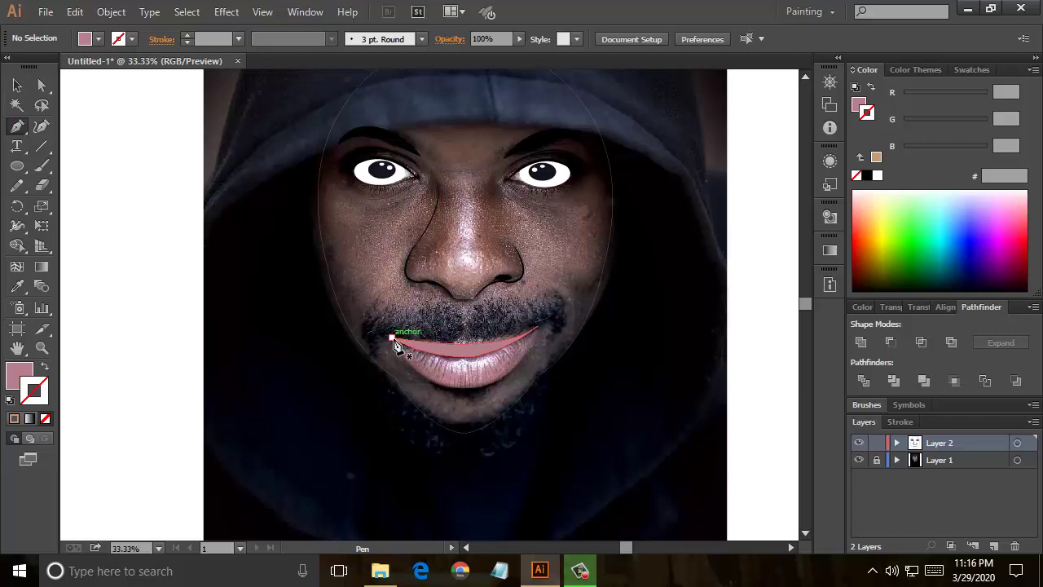
{"action": "left_click", "coordinate": [391, 336]}
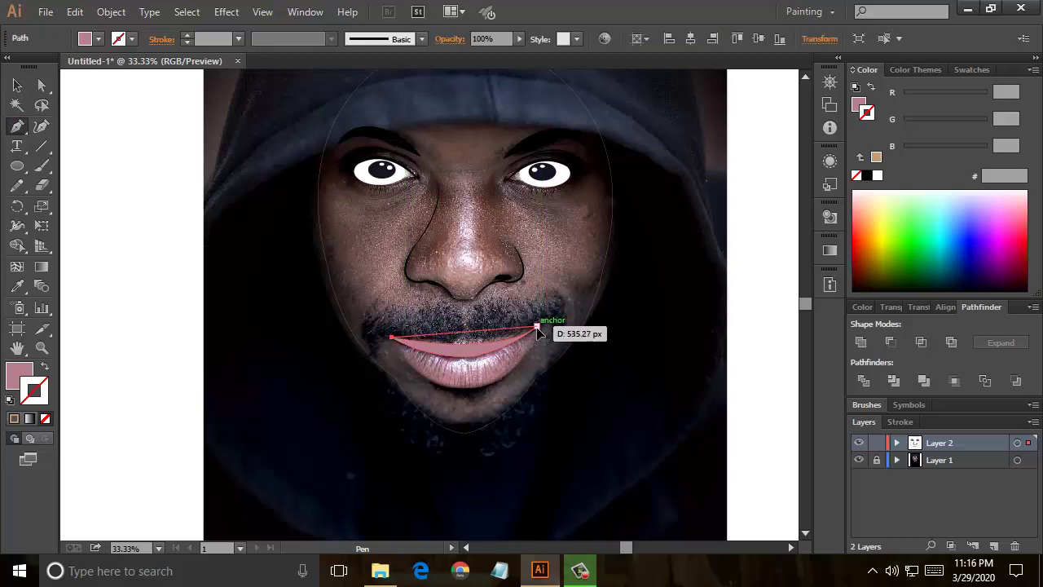
{"action": "mouse_move", "coordinate": [536, 327]}
{"action": "left_mouse_down"}
{"action": "mouse_move", "coordinate": [585, 255]}
{"action": "mouse_move", "coordinate": [594, 198]}
{"action": "left_mouse_up"}
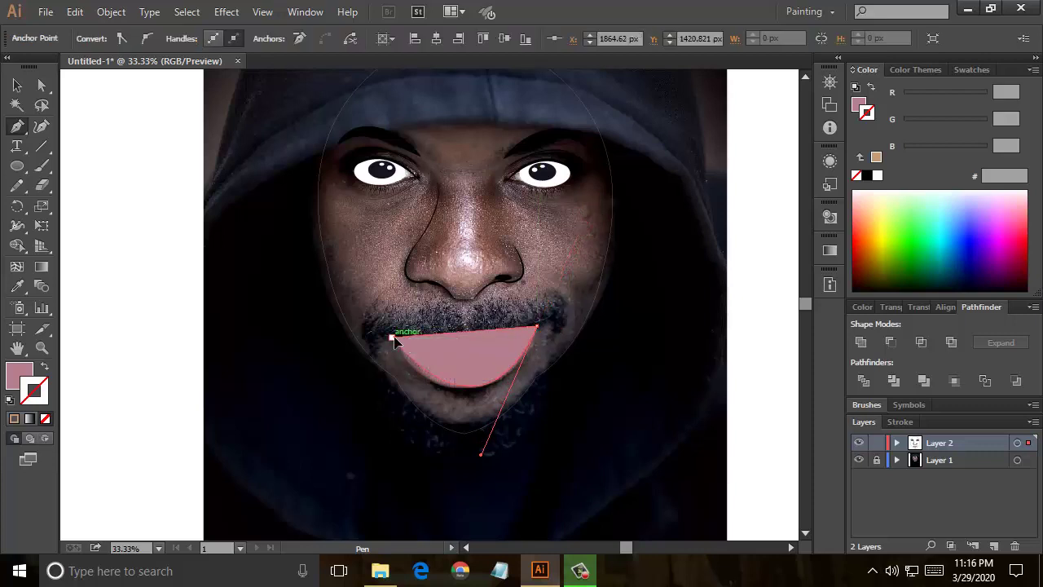
{"action": "mouse_move", "coordinate": [394, 338]}
{"action": "left_mouse_down"}
{"action": "mouse_move", "coordinate": [353, 275]}
{"action": "mouse_move", "coordinate": [316, 293]}
{"action": "left_mouse_up"}
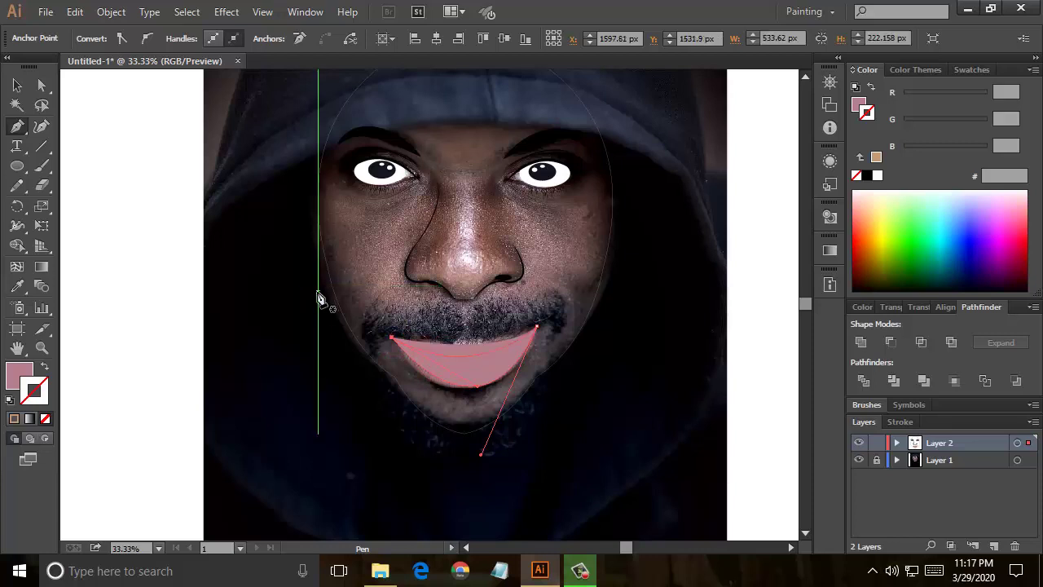
{"action": "left_click", "coordinate": [16, 377]}
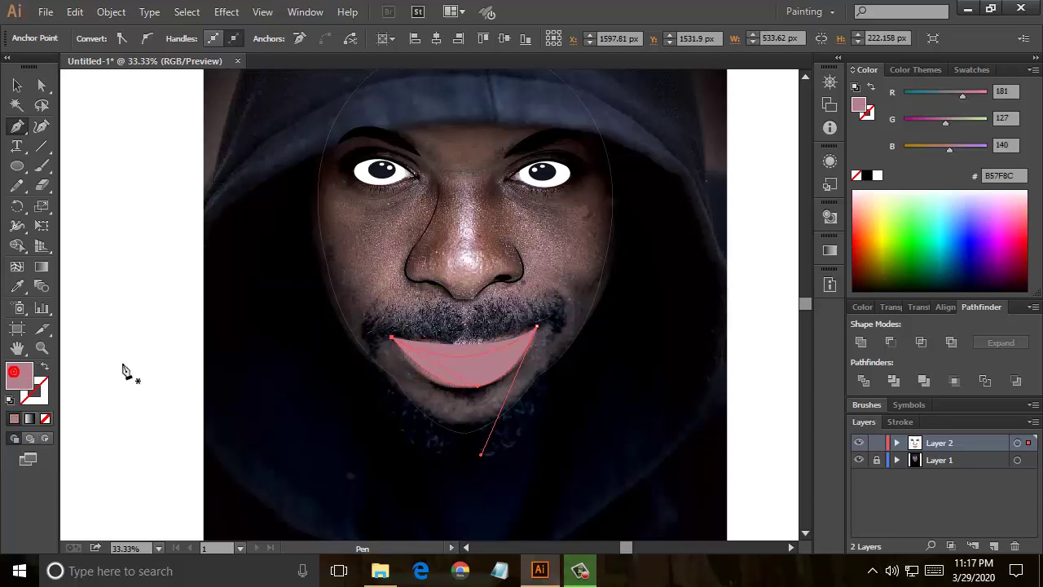
{"action": "left_click", "coordinate": [18, 85]}
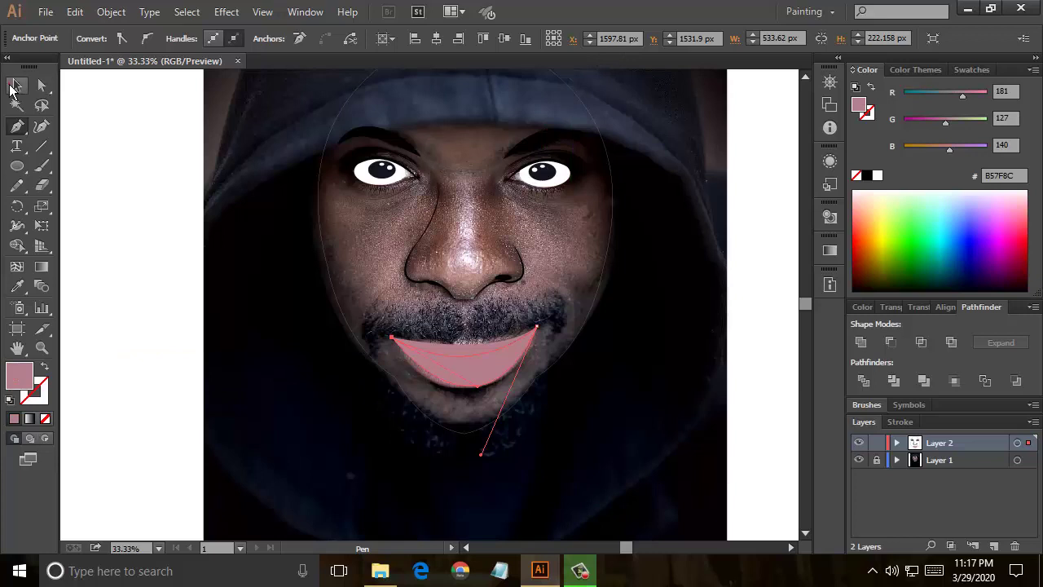
{"action": "left_click", "coordinate": [465, 367]}
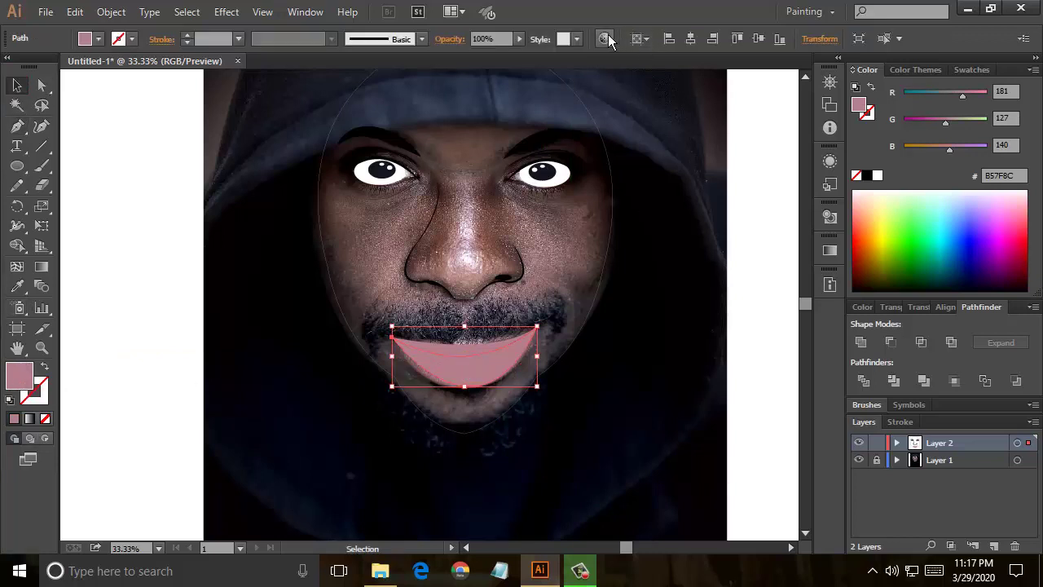
- Recolor the lower-lip shape to 65% brightness, giving pink A67480
{"action": "left_click", "coordinate": [75, 12]}
{"action": "mouse_move", "coordinate": [142, 287]}
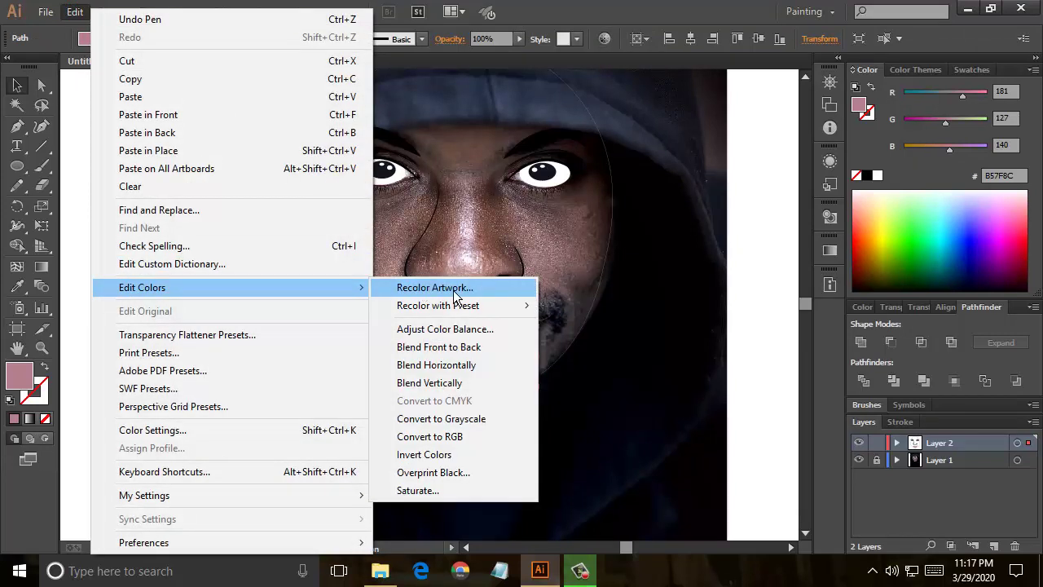
{"action": "left_click", "coordinate": [472, 289]}
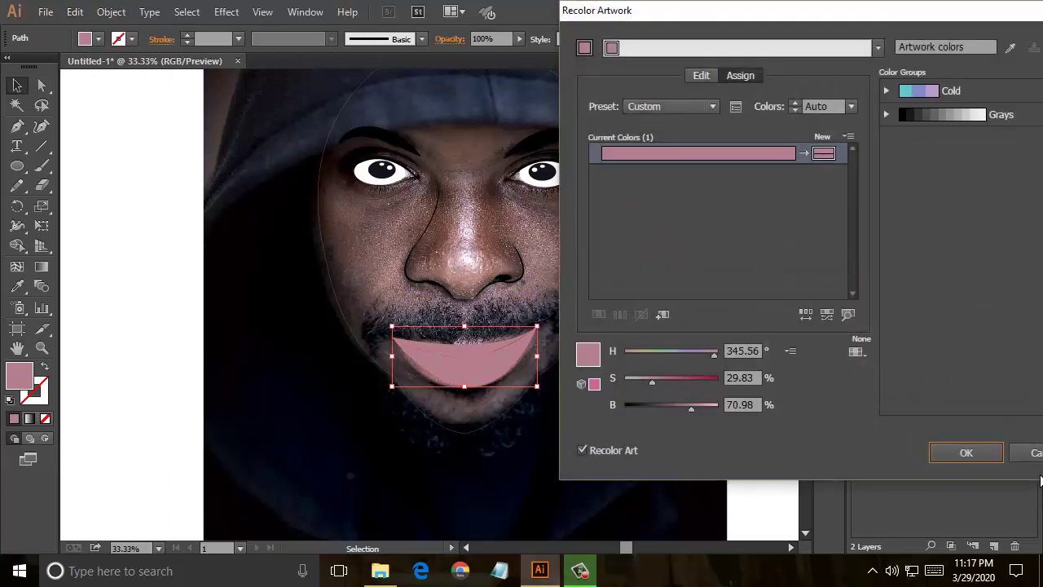
{"action": "left_click", "coordinate": [1029, 453]}
{"action": "left_click_drag", "start_coordinate": [693, 408], "coordinate": [686, 407]}
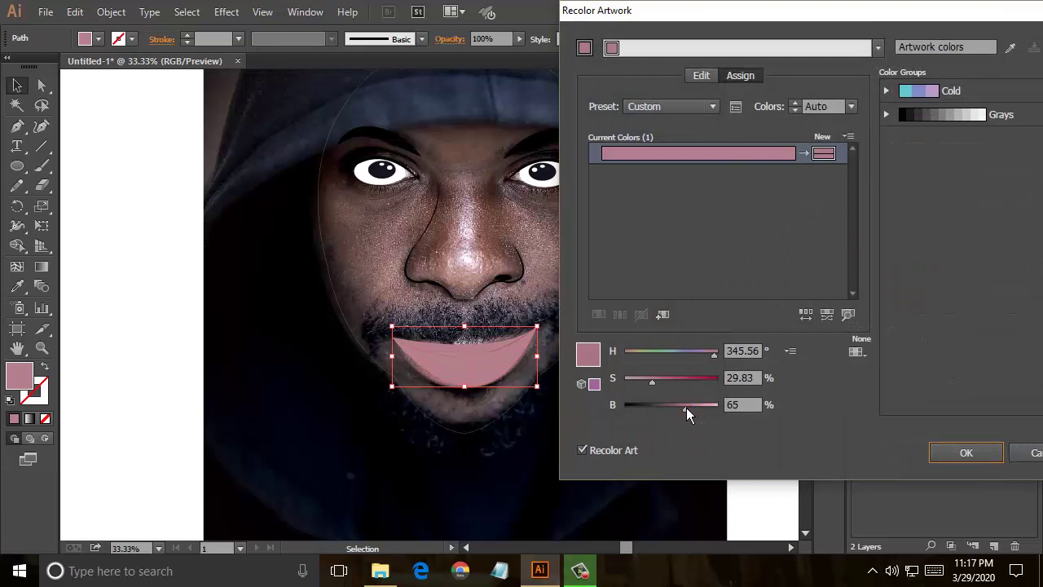
{"action": "left_click", "coordinate": [966, 454]}
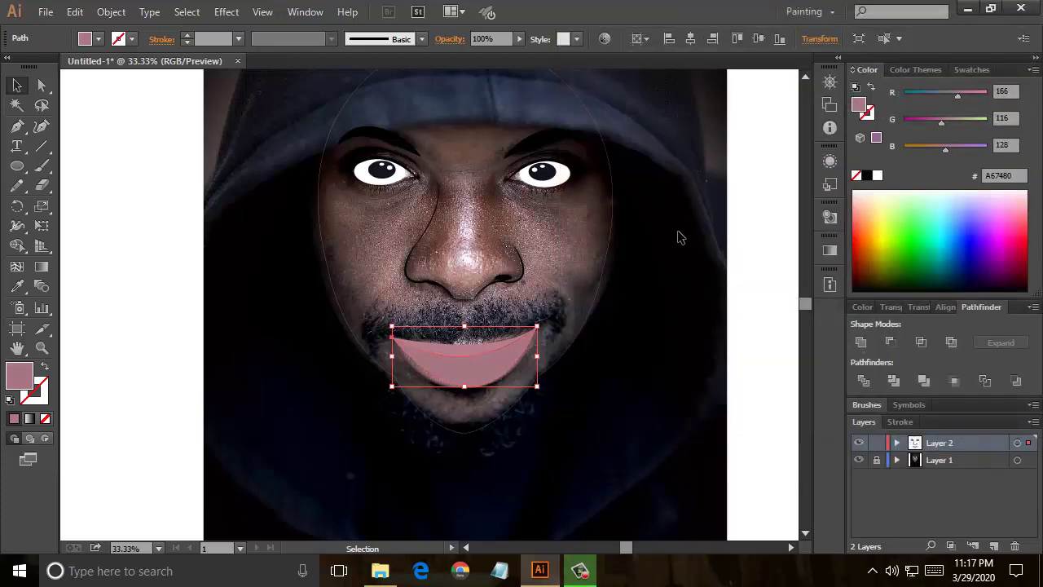
{"action": "left_click", "coordinate": [613, 231]}
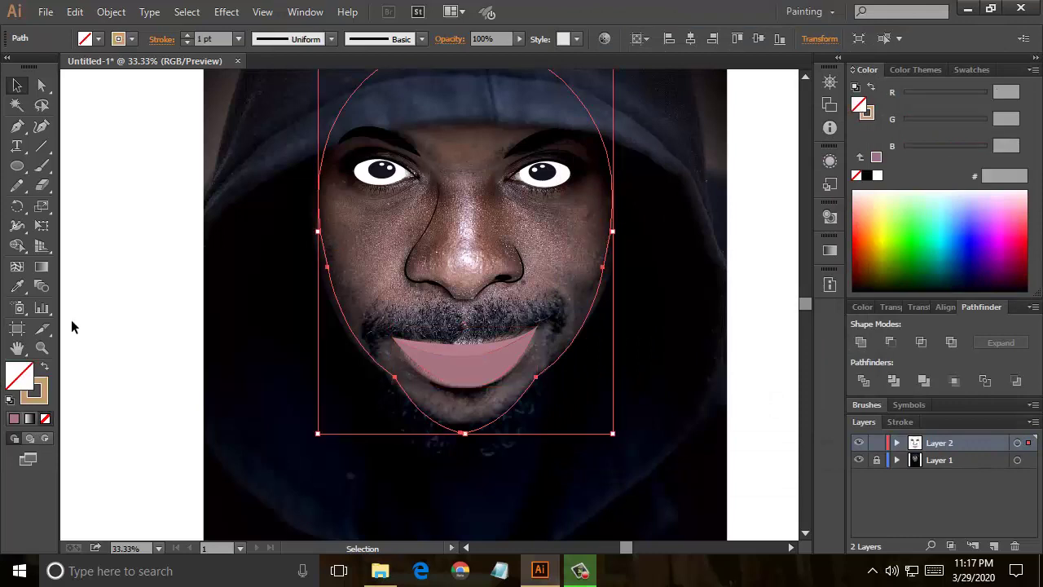
- Swap the face outline to a tan fill, then stretch the lip shape downward and fill it white
{"action": "left_click", "coordinate": [44, 369]}
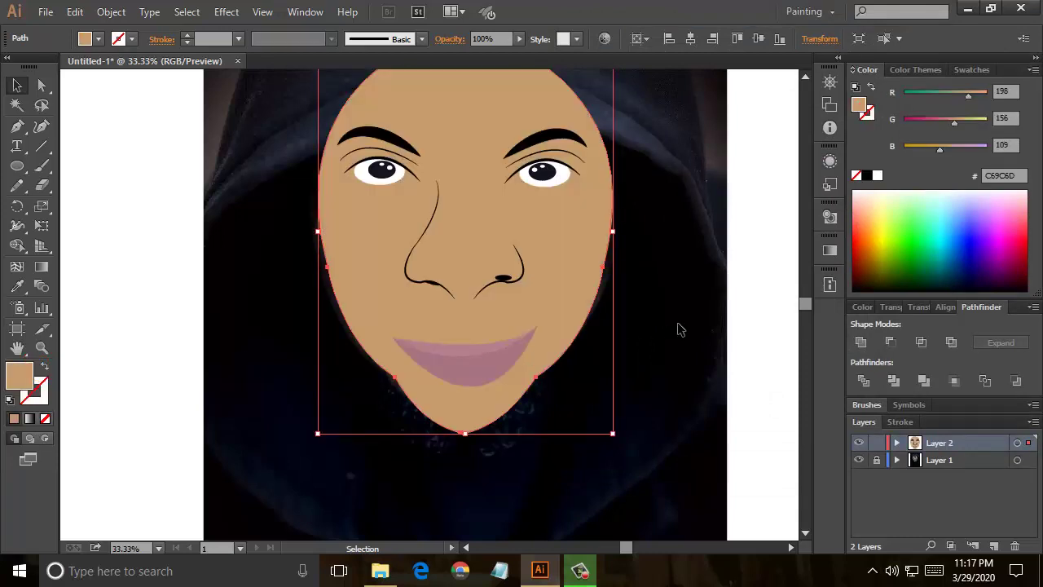
{"action": "left_click", "coordinate": [480, 345]}
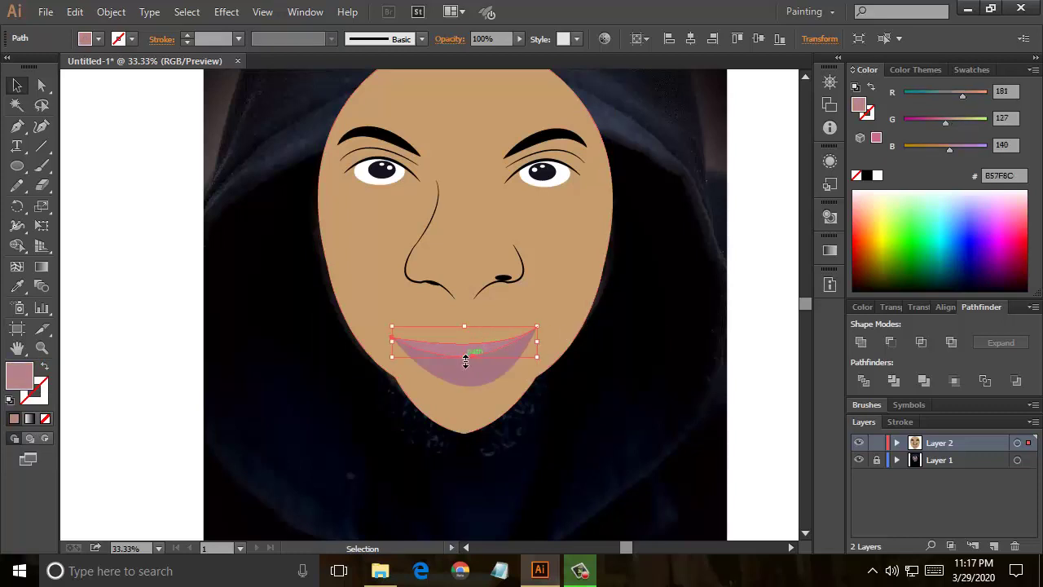
{"action": "left_click_drag", "start_coordinate": [466, 361], "coordinate": [468, 359]}
{"action": "left_click_drag", "start_coordinate": [483, 380], "coordinate": [483, 379]}
{"action": "left_click", "coordinate": [870, 272]}
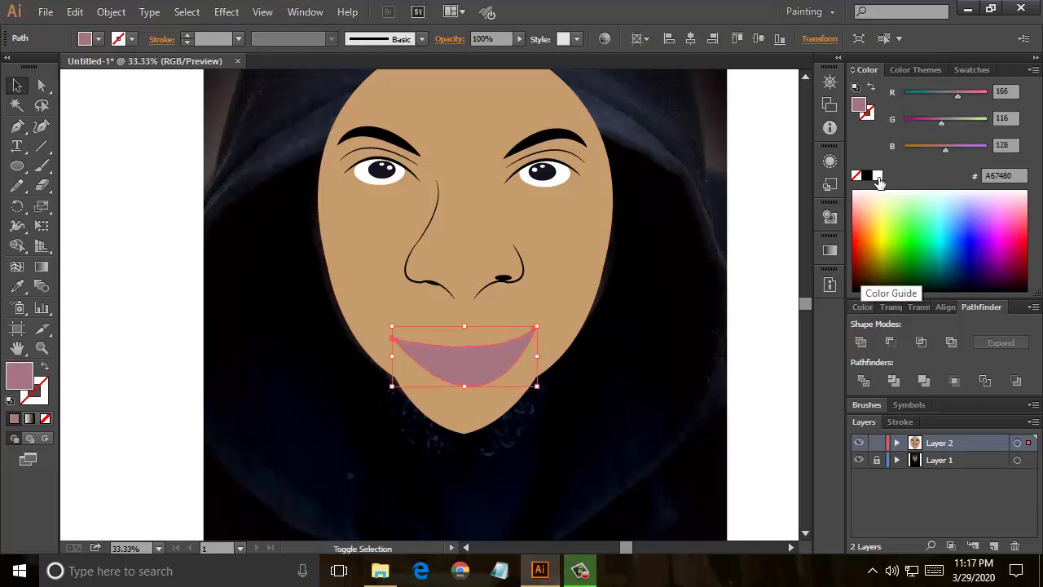
{"action": "left_click", "coordinate": [877, 175]}
{"action": "left_click", "coordinate": [668, 330]}
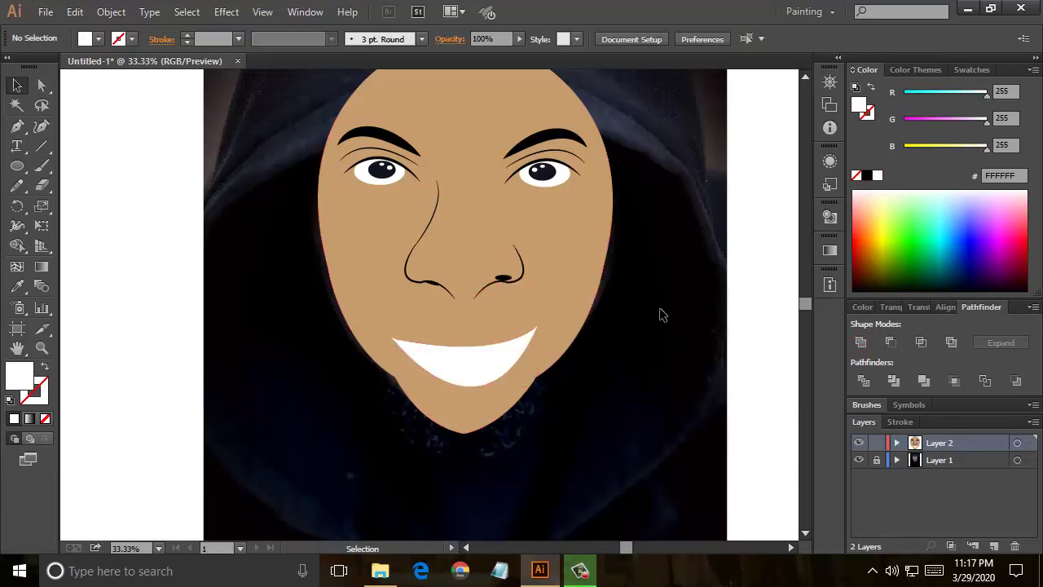
- Draw a white ellipse over the nose and mouth, stretching its bottom to the chin
{"action": "left_click", "coordinate": [18, 167]}
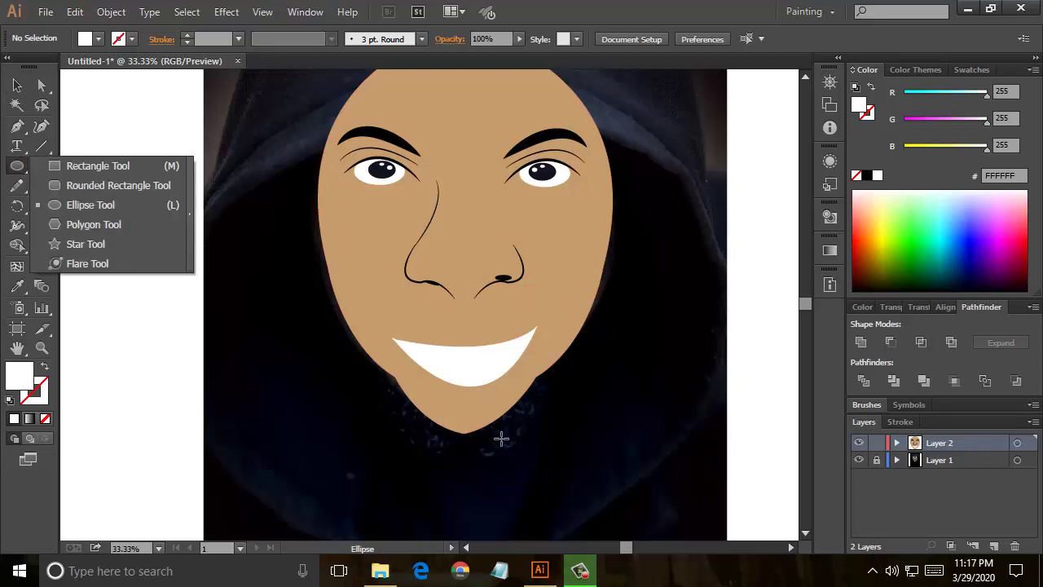
{"action": "left_click", "coordinate": [573, 441]}
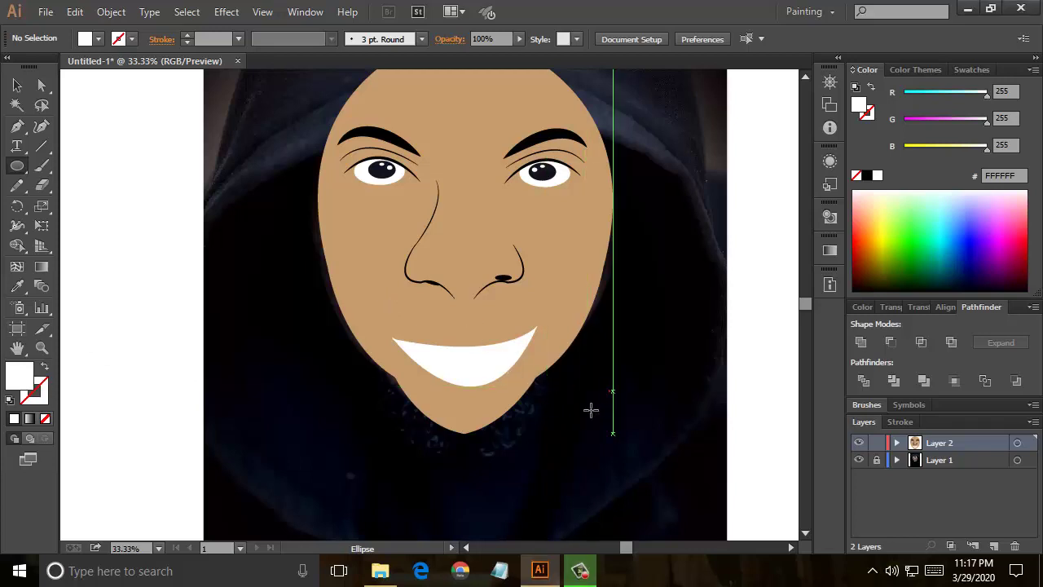
{"action": "left_click_drag", "start_coordinate": [612, 392], "coordinate": [307, 239]}
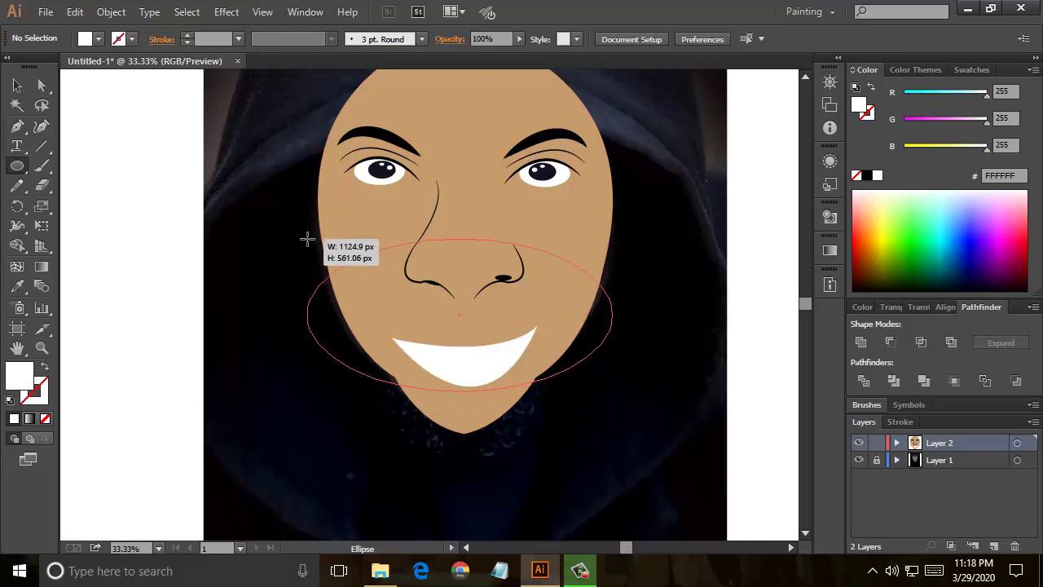
{"action": "left_click_drag", "start_coordinate": [307, 238], "coordinate": [307, 238]}
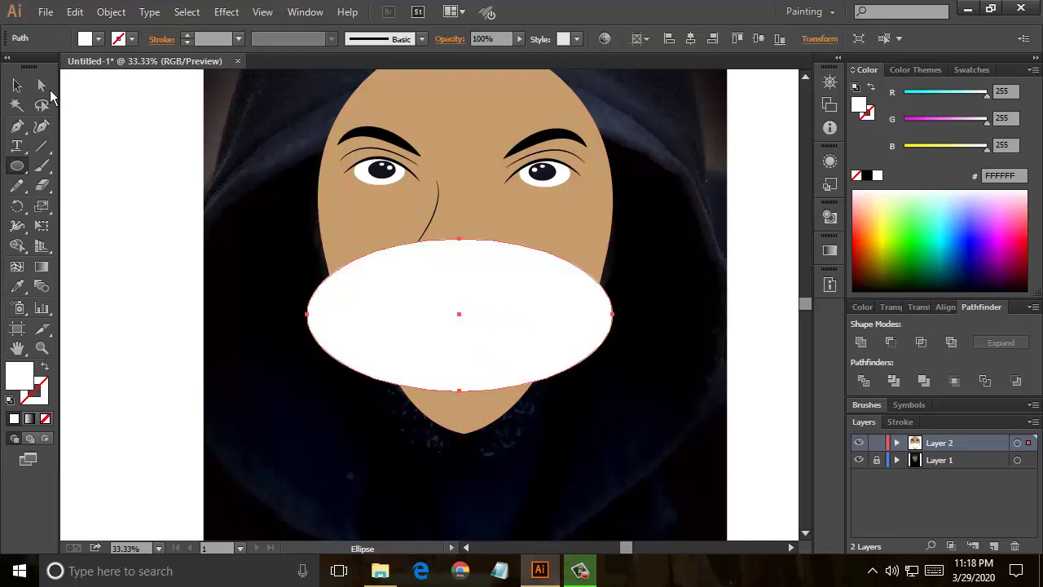
{"action": "left_click", "coordinate": [17, 85]}
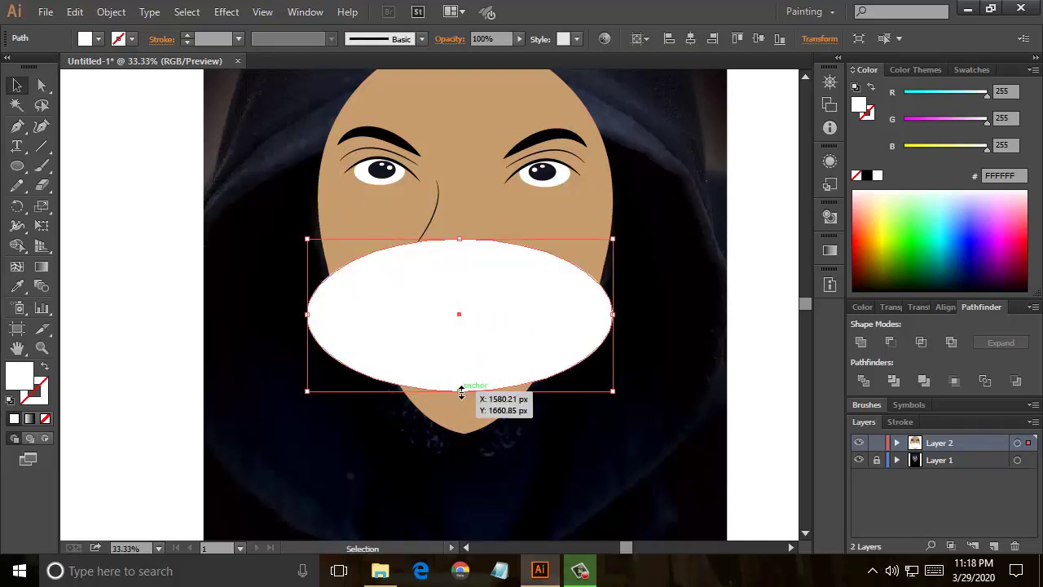
{"action": "left_click_drag", "start_coordinate": [460, 391], "coordinate": [460, 432]}
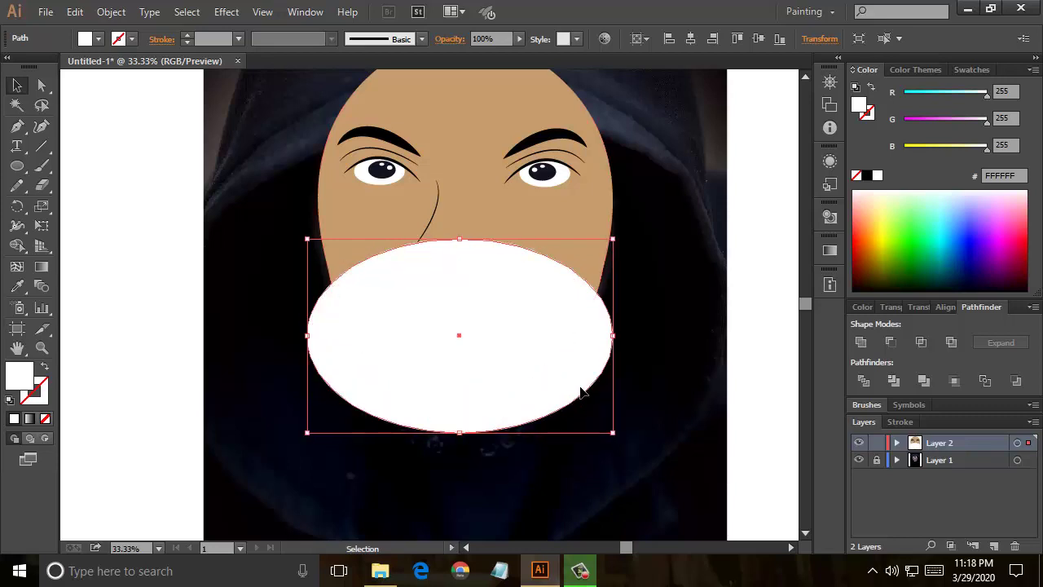
{"action": "left_click_drag", "start_coordinate": [459, 240], "coordinate": [460, 232]}
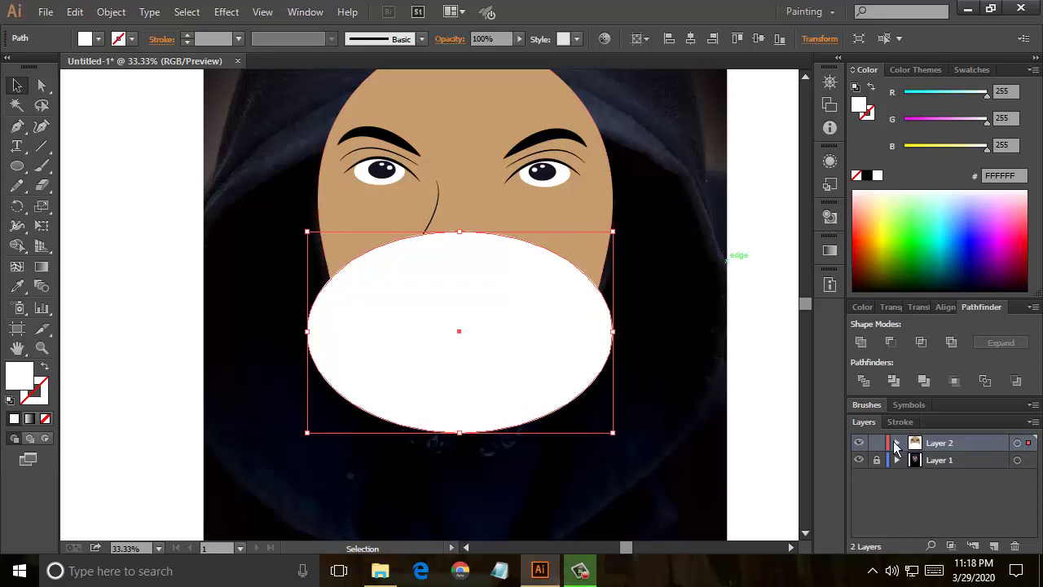
- In Layer 2, select the face shape together with the white ellipse
{"action": "left_click", "coordinate": [896, 447]}
{"action": "scroll", "coordinate": [1035, 450], "scroll_direction": "down", "scroll_amount": 3}
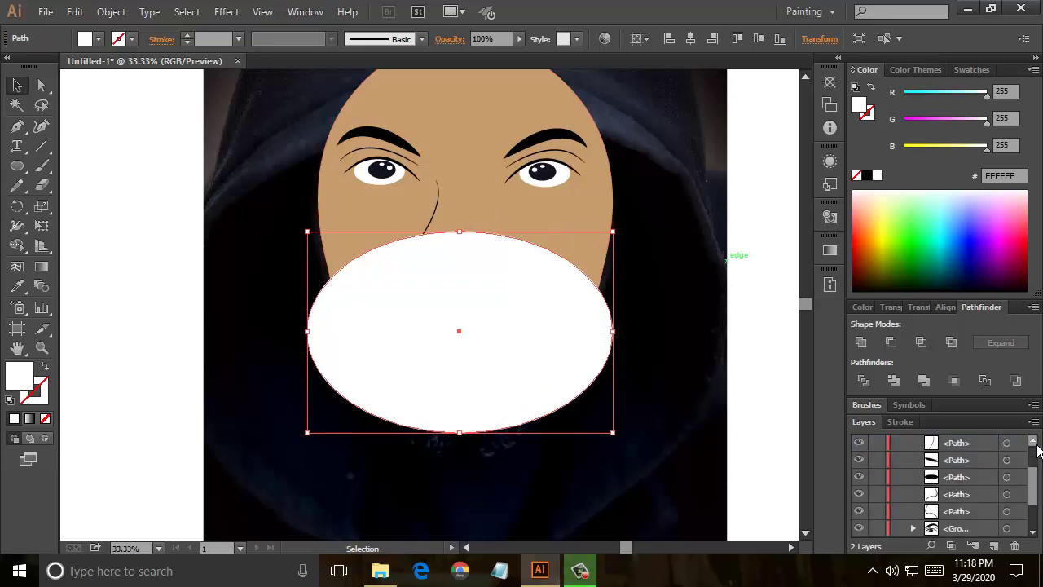
{"action": "scroll", "coordinate": [1015, 520], "scroll_direction": "down", "scroll_amount": 2}
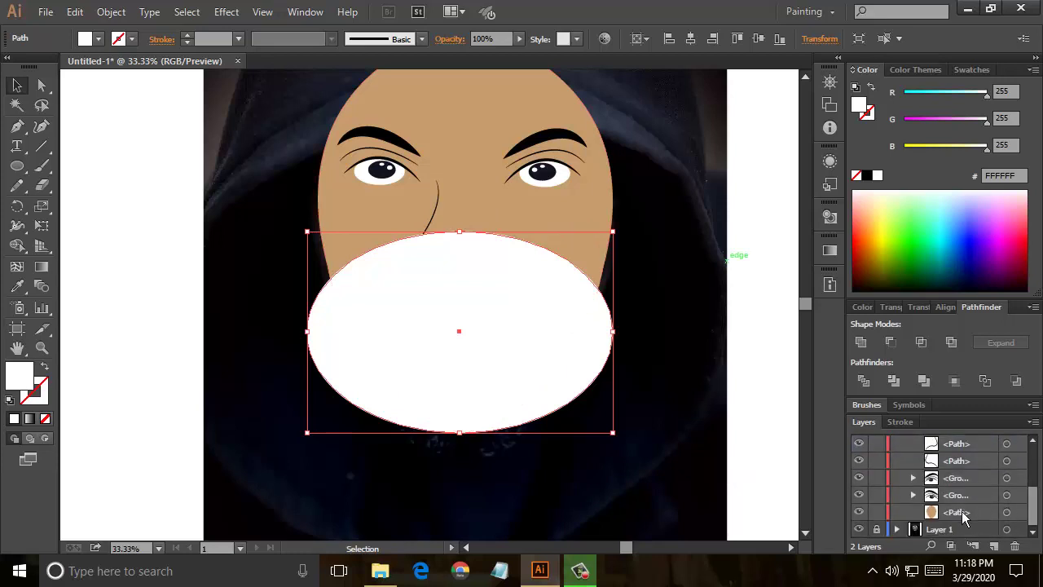
{"action": "left_click_drag", "start_coordinate": [977, 511], "coordinate": [996, 549]}
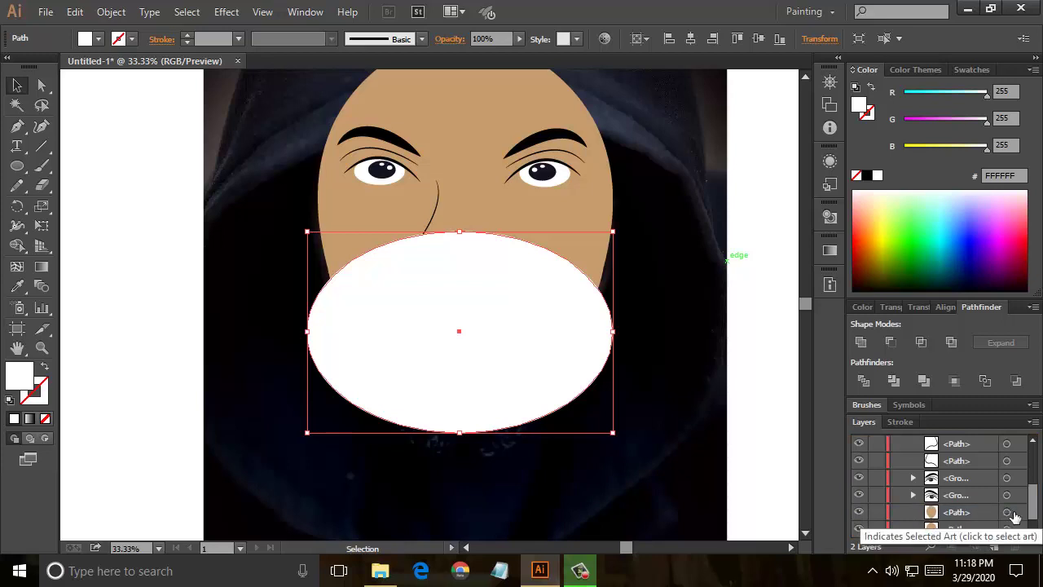
{"action": "left_click", "coordinate": [1008, 512], "text": "shift"}
{"action": "scroll", "coordinate": [1034, 493], "scroll_direction": "up", "scroll_amount": 10}
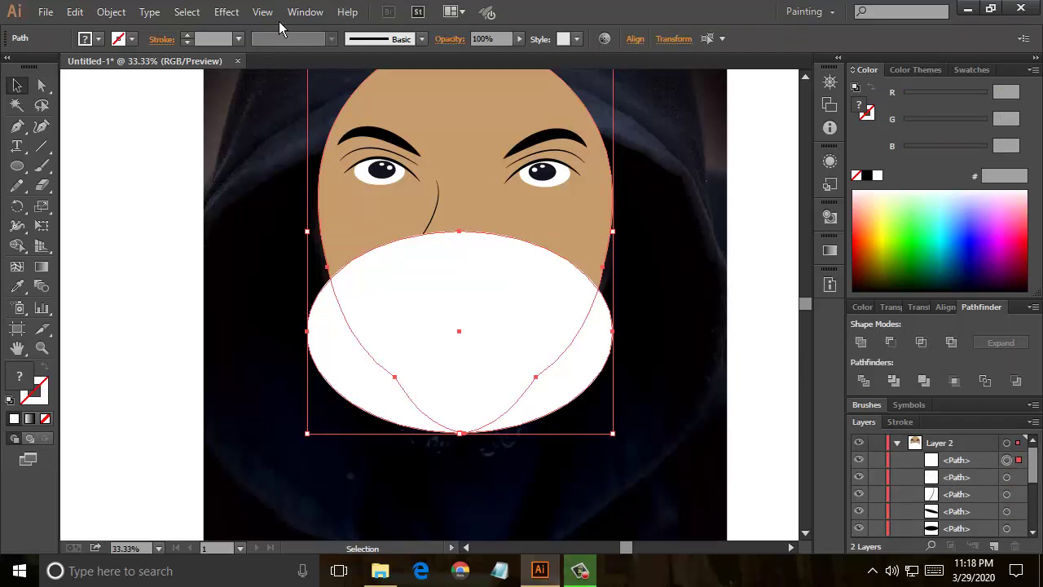
- Apply Pathfinder Intersect to clip the ellipse to the face outline
{"action": "left_click", "coordinate": [308, 13]}
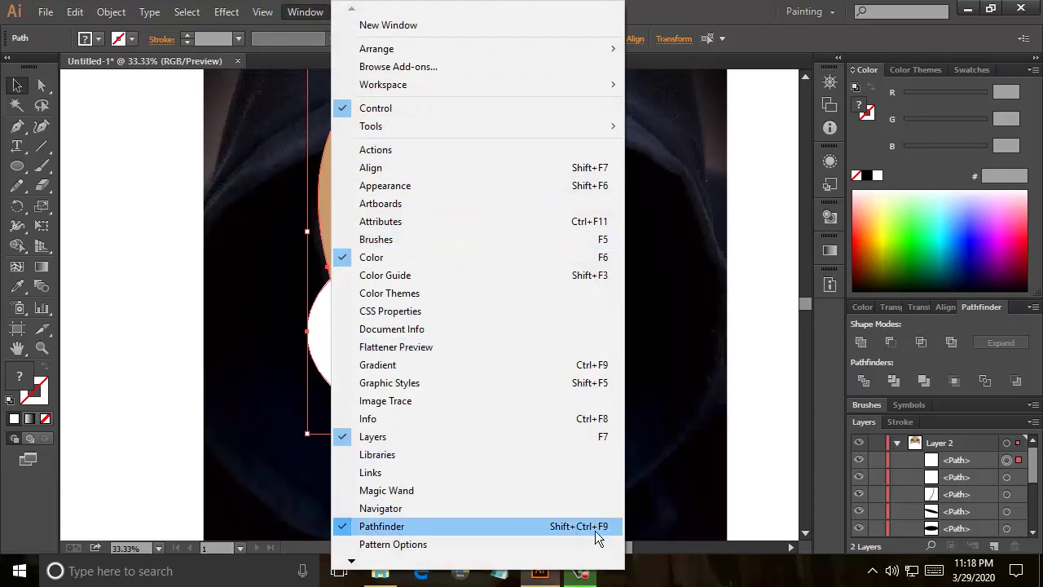
{"action": "left_click", "coordinate": [921, 343]}
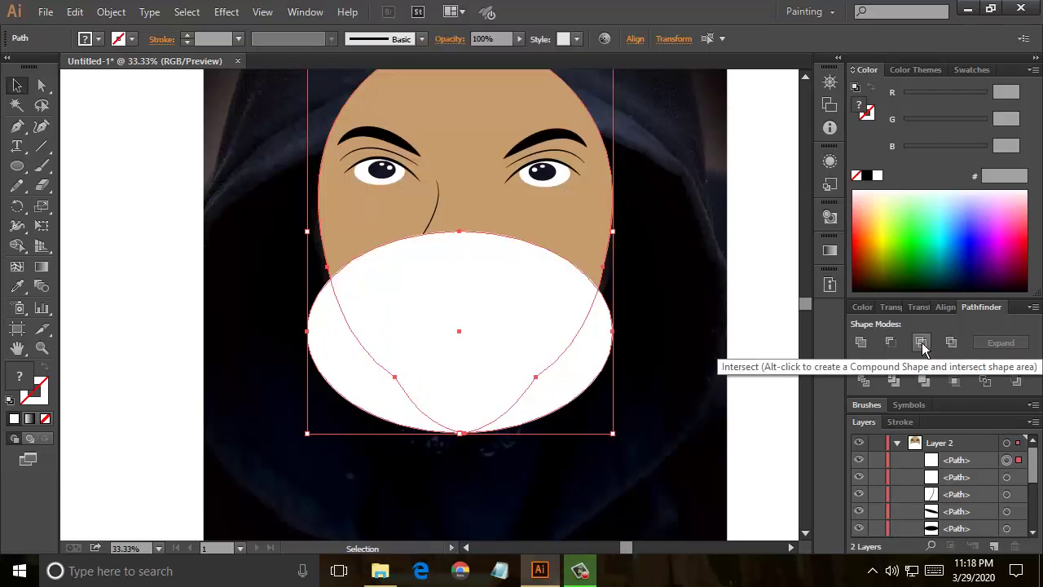
{"action": "left_click", "coordinate": [922, 343]}
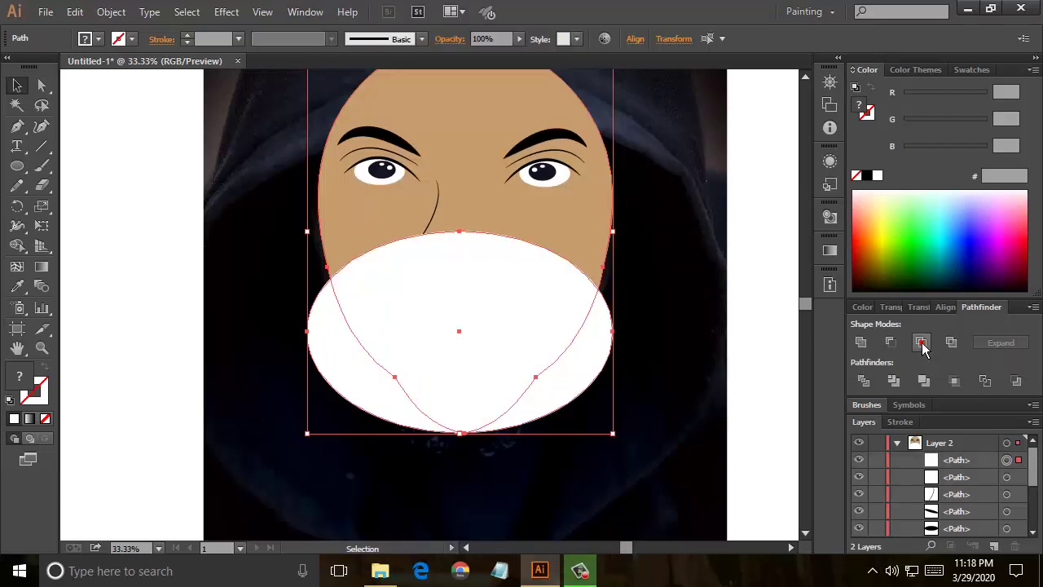
{"action": "left_click", "coordinate": [660, 316]}
{"action": "scroll", "coordinate": [697, 368], "scroll_direction": "up", "scroll_amount": 2}
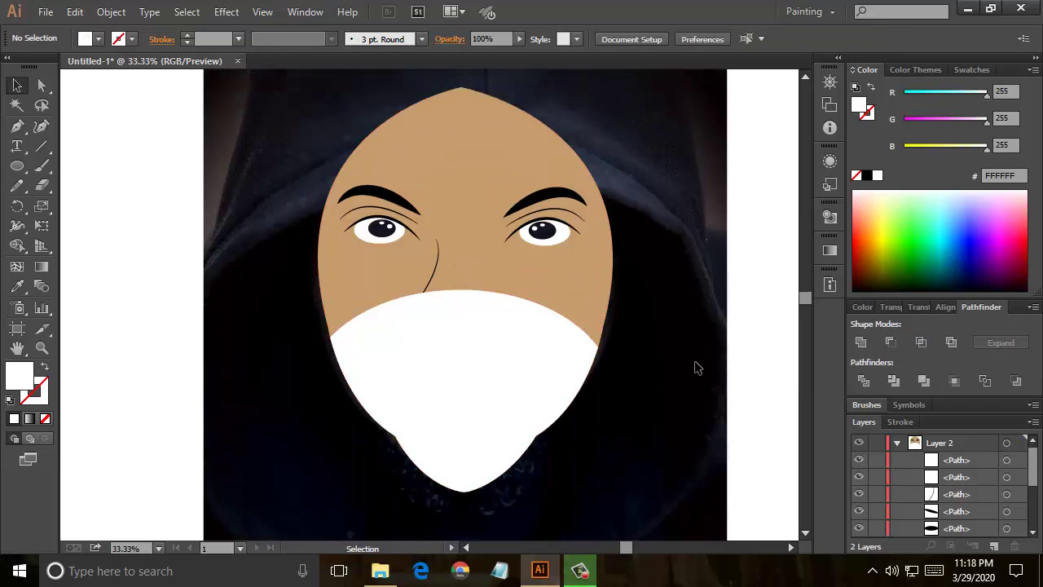
{"action": "scroll", "coordinate": [697, 368], "scroll_direction": "up", "scroll_amount": 1}
{"action": "scroll", "coordinate": [697, 368], "scroll_direction": "up", "scroll_amount": 1}
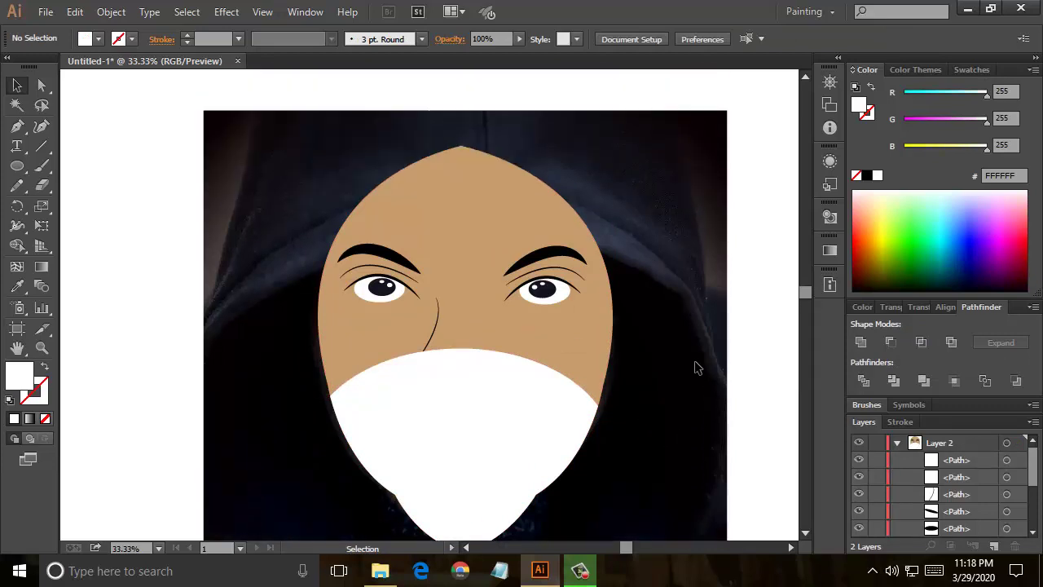
{"action": "scroll", "coordinate": [697, 368], "scroll_direction": "down", "scroll_amount": 1}
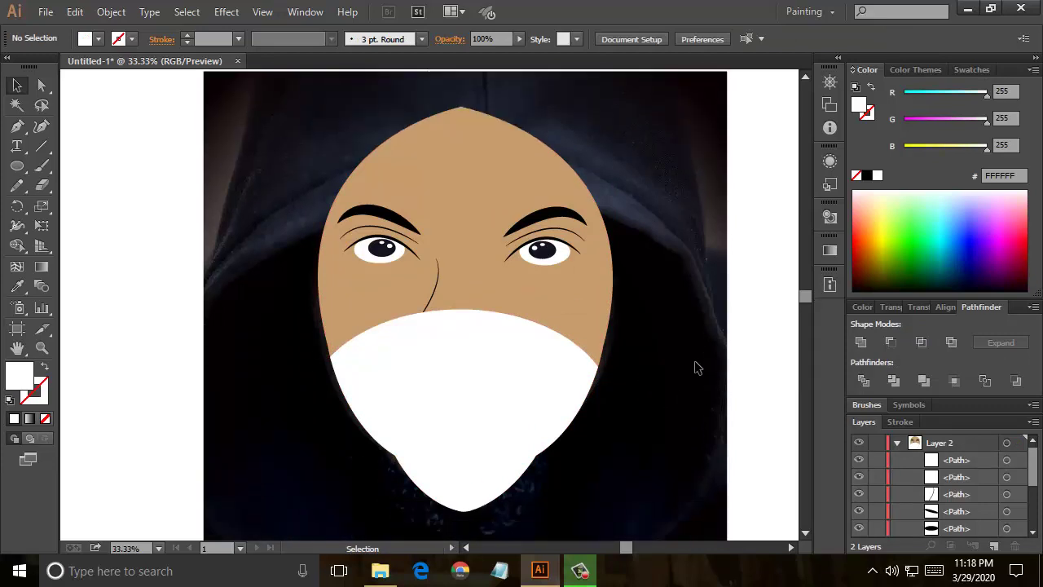
{"action": "scroll", "coordinate": [277, 273], "scroll_direction": "down", "scroll_amount": 4}
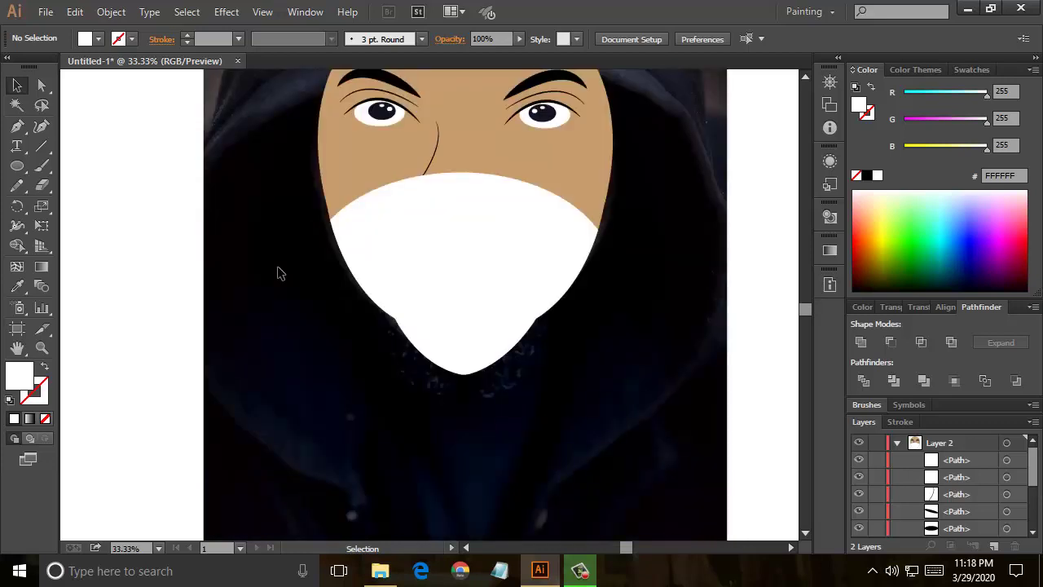
{"action": "scroll", "coordinate": [277, 273], "scroll_direction": "up", "scroll_amount": 2}
{"action": "scroll", "coordinate": [259, 209], "scroll_direction": "up", "scroll_amount": 2}
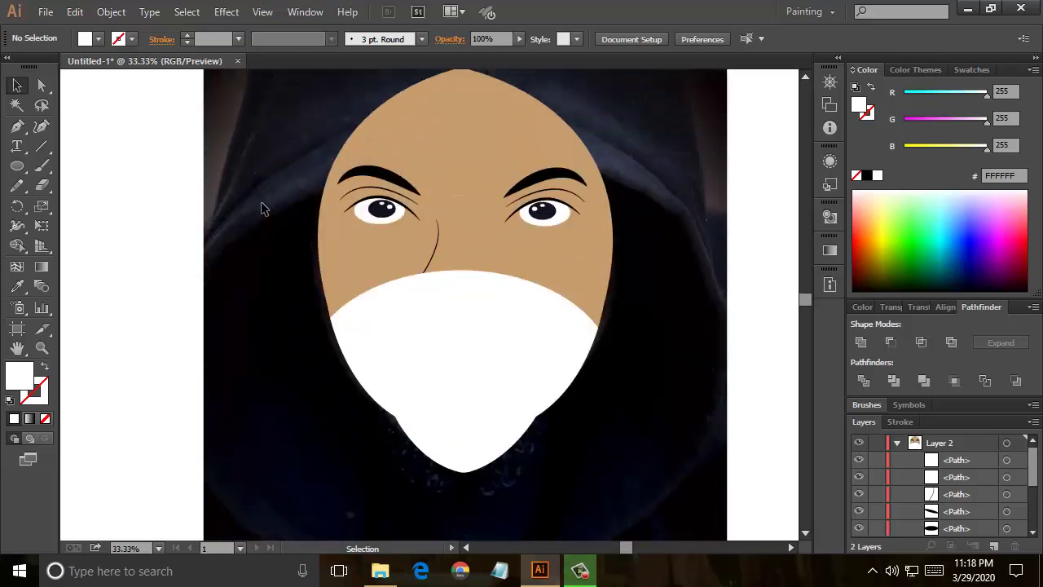
{"action": "scroll", "coordinate": [130, 205], "scroll_direction": "down", "scroll_amount": 3}
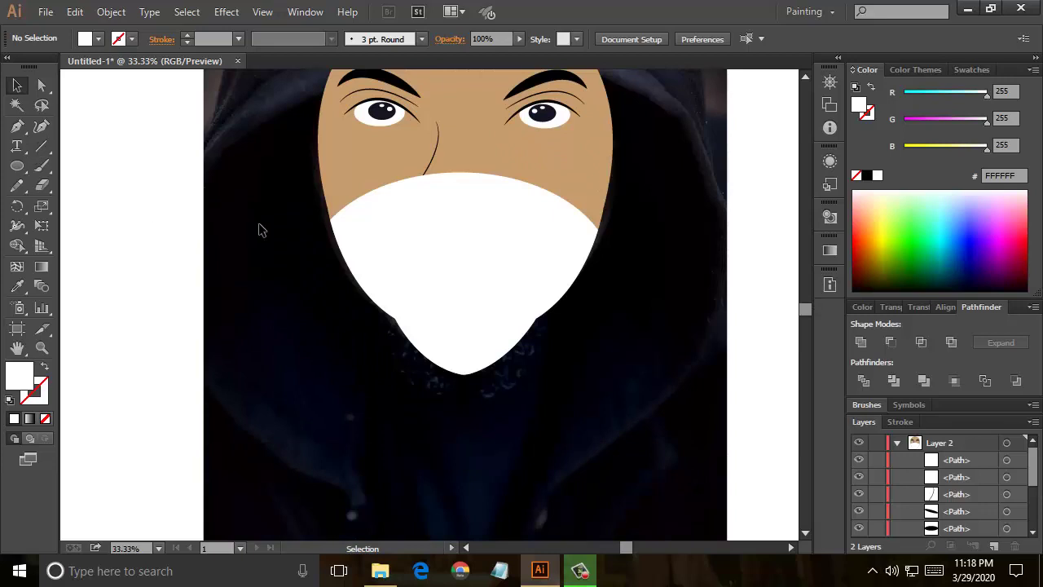
- Start a Pen path at the mask's left edge and run it down to the artboard's bottom
{"action": "left_click", "coordinate": [17, 127]}
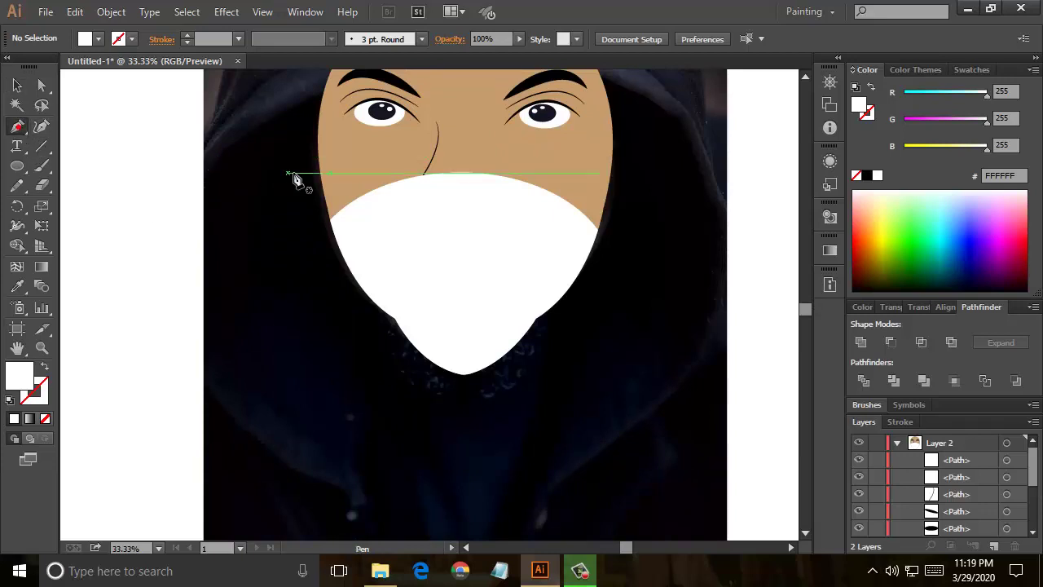
{"action": "left_click", "coordinate": [328, 208]}
{"action": "left_click_drag", "start_coordinate": [375, 411], "coordinate": [416, 454]}
{"action": "left_click", "coordinate": [377, 413]}
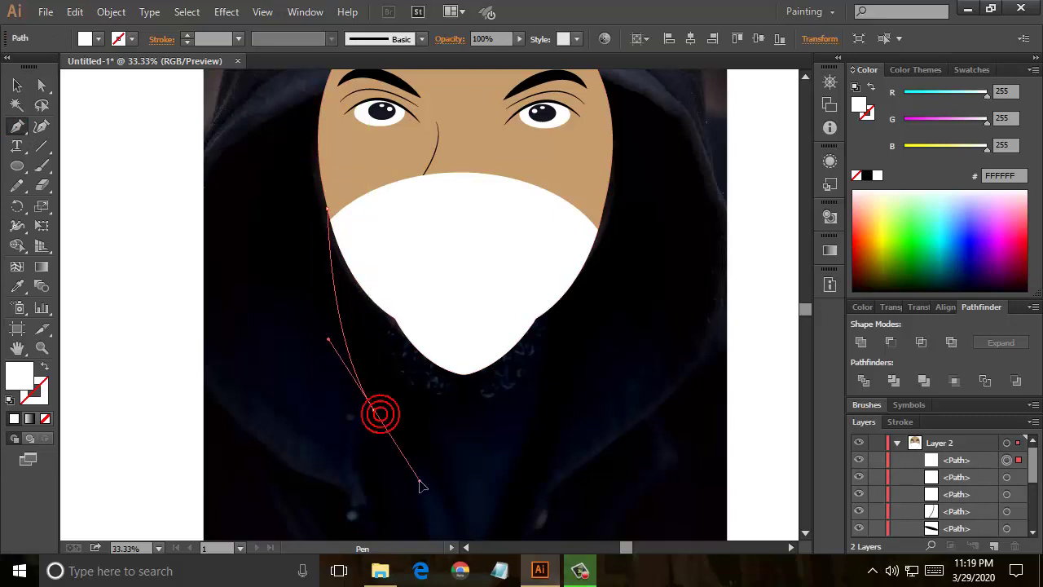
{"action": "scroll", "coordinate": [433, 396], "scroll_direction": "down", "scroll_amount": 5}
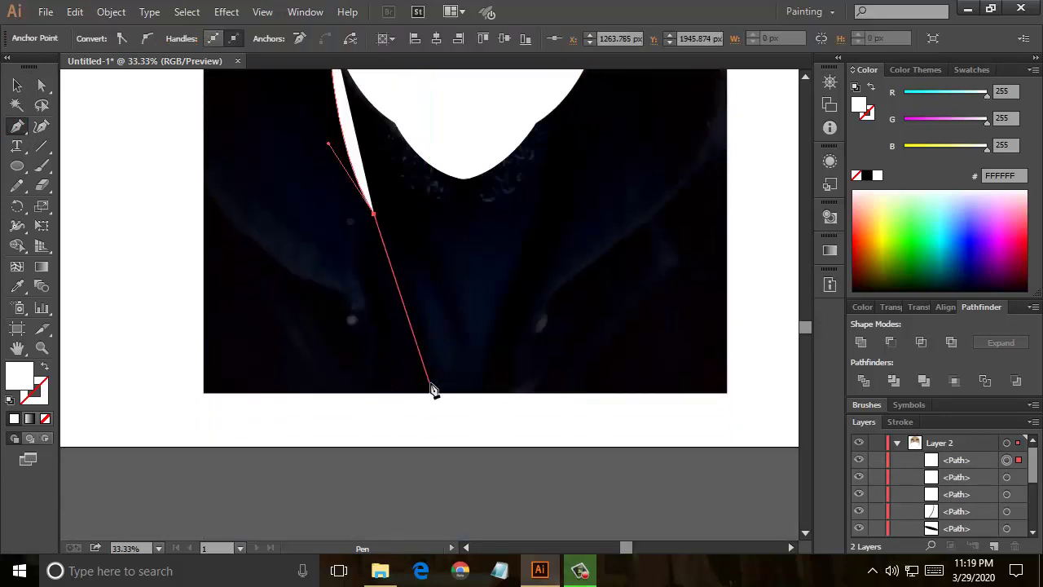
{"action": "left_click", "coordinate": [431, 399]}
{"action": "left_click_drag", "start_coordinate": [433, 416], "coordinate": [425, 423]}
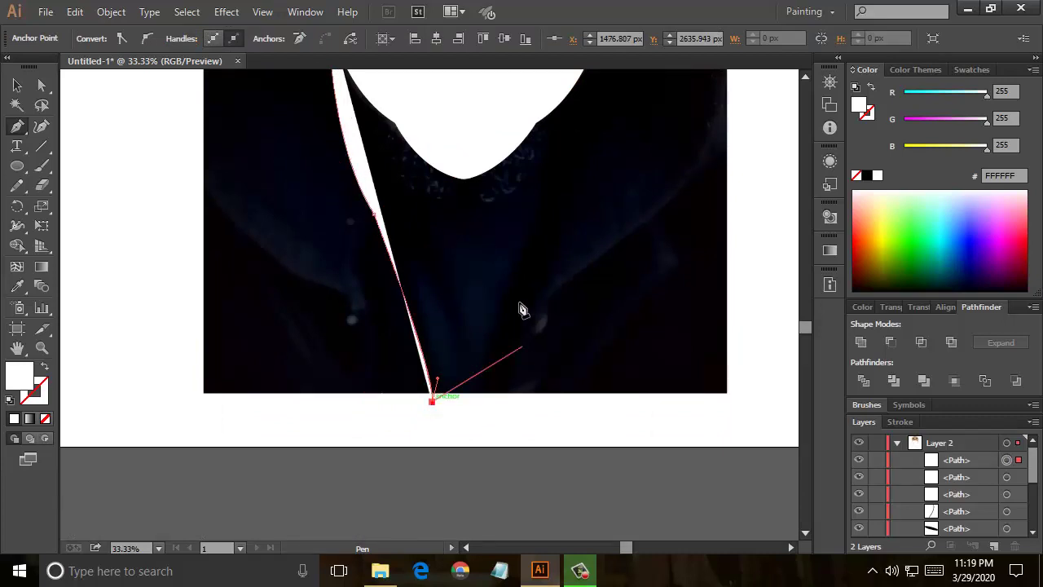
- Bring the path back up the right side to the mask's edge and close it
{"action": "left_click_drag", "start_coordinate": [478, 377], "coordinate": [490, 312]}
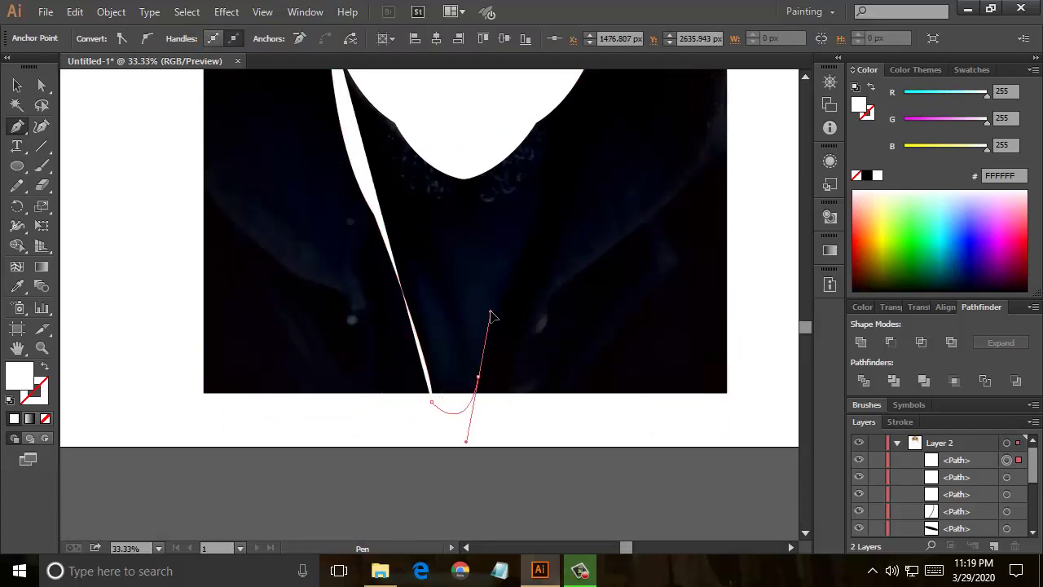
{"action": "left_click", "coordinate": [478, 376]}
{"action": "scroll", "coordinate": [505, 361], "scroll_direction": "up", "scroll_amount": 3}
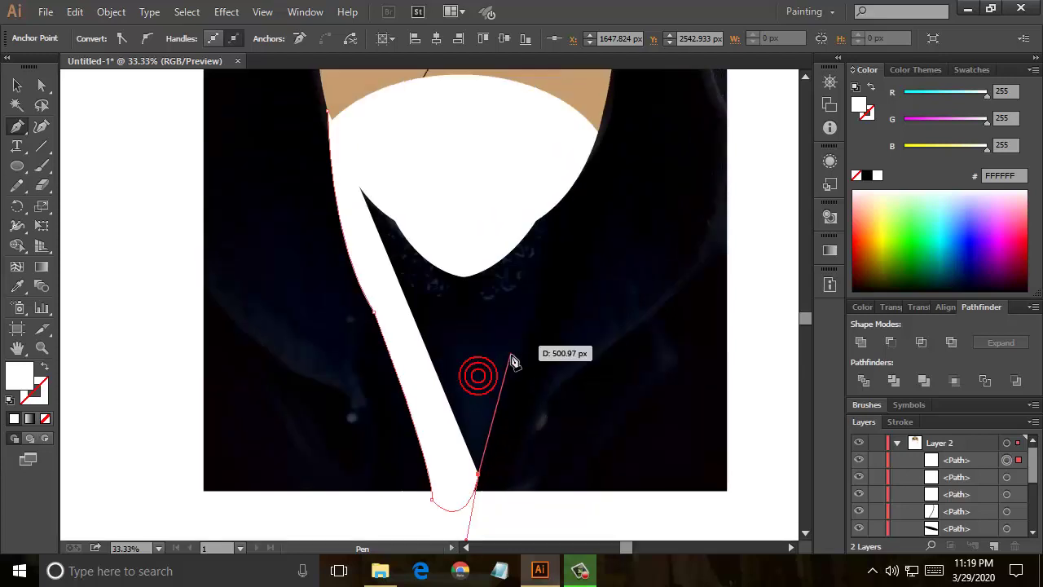
{"action": "scroll", "coordinate": [505, 361], "scroll_direction": "up", "scroll_amount": 2}
{"action": "mouse_move", "coordinate": [584, 320]}
{"action": "left_mouse_down"}
{"action": "mouse_move", "coordinate": [619, 299]}
{"action": "mouse_move", "coordinate": [618, 284]}
{"action": "left_mouse_up"}
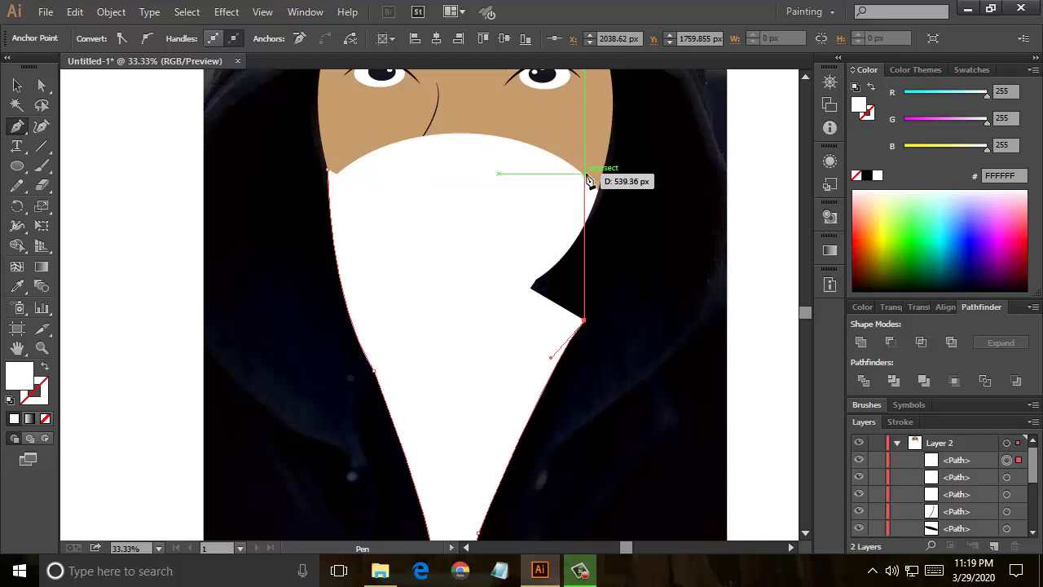
{"action": "left_click_drag", "start_coordinate": [587, 174], "coordinate": [545, 147]}
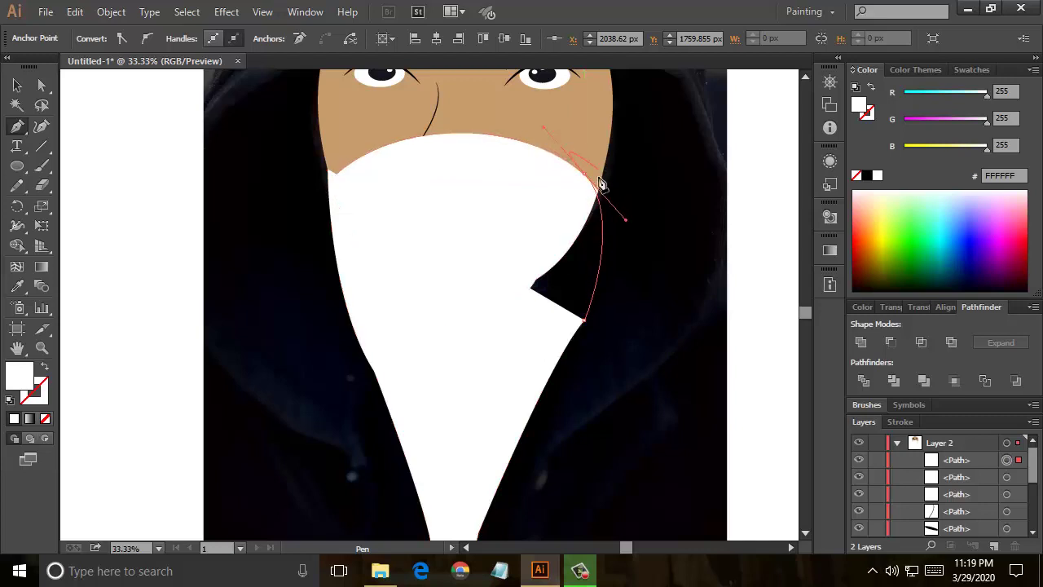
{"action": "left_click", "coordinate": [585, 174]}
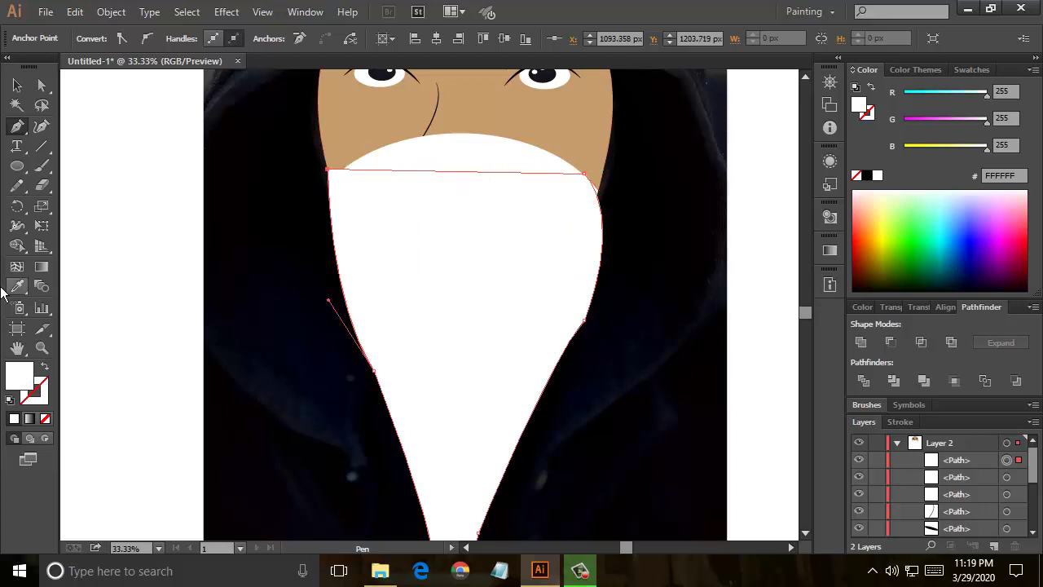
- Fill the new neck shape with navy blue #001772 by sampling and adjusting sliders
{"action": "left_click", "coordinate": [17, 289]}
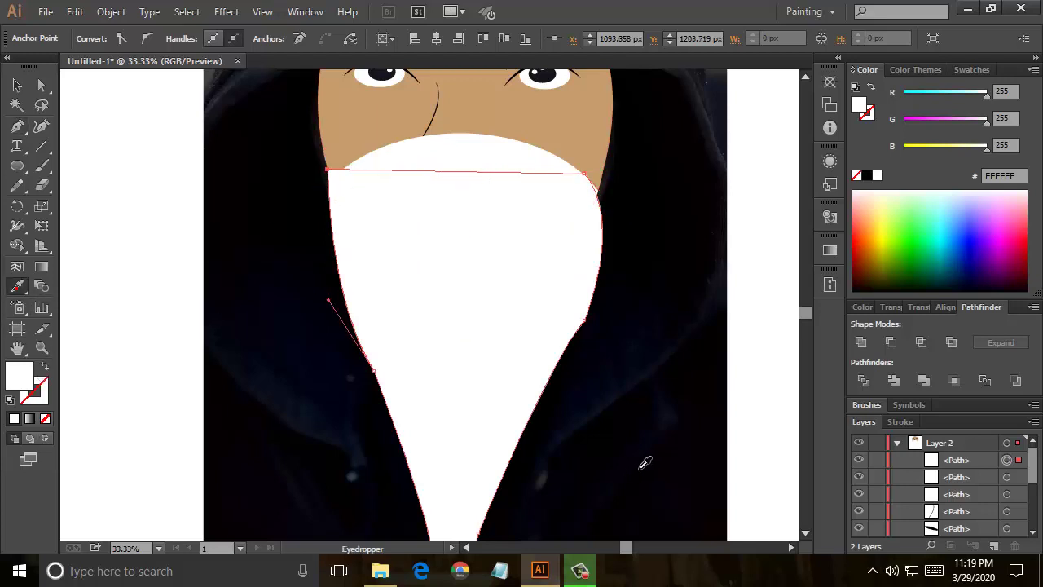
{"action": "left_click", "coordinate": [596, 341]}
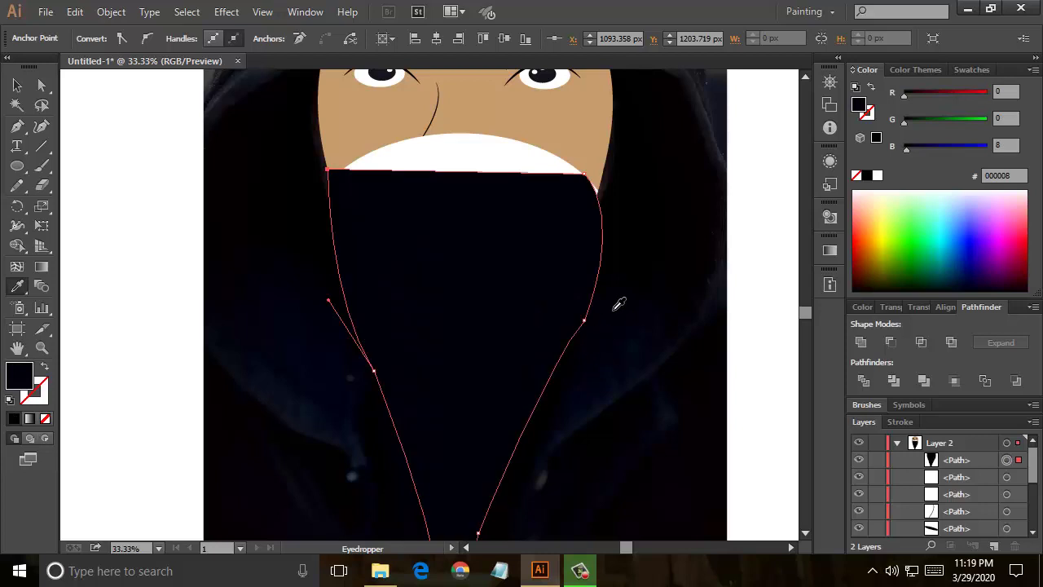
{"action": "left_click_drag", "start_coordinate": [941, 148], "coordinate": [942, 147]}
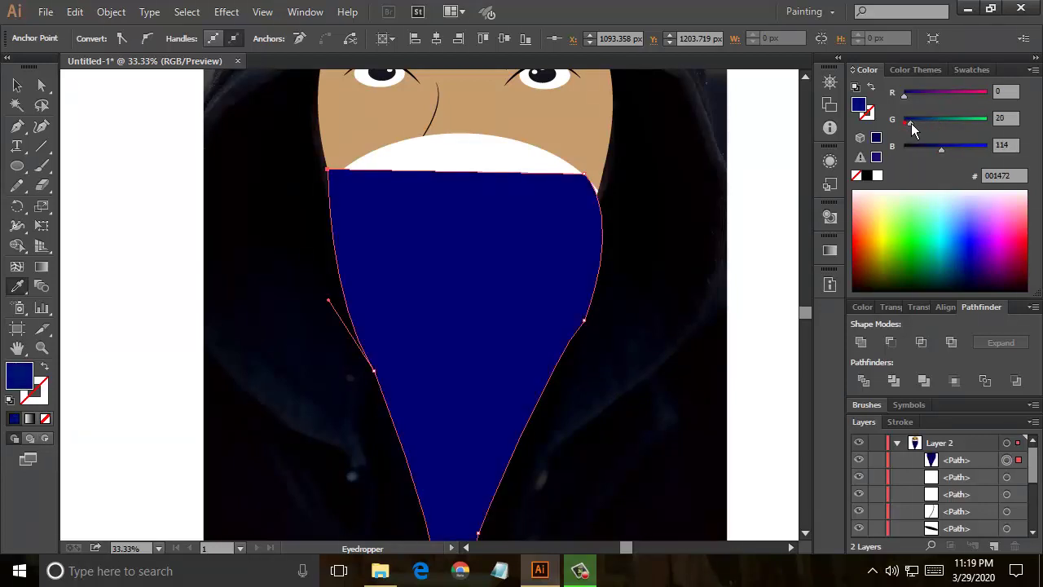
{"action": "left_click_drag", "start_coordinate": [911, 122], "coordinate": [913, 122]}
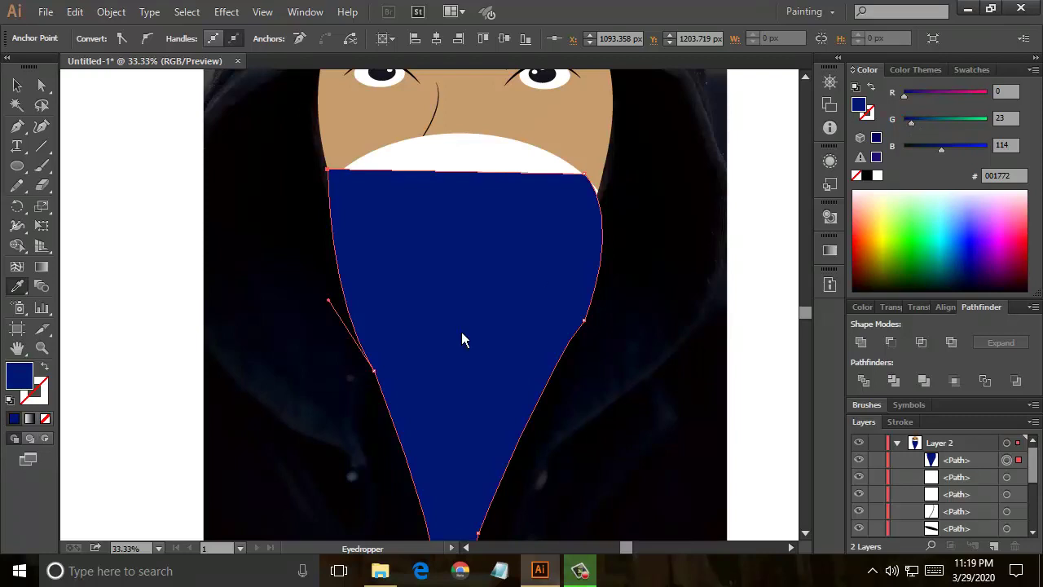
- Send the blue scarf shape to the back behind the mask, then deselect
{"action": "right_click", "coordinate": [462, 340]}
{"action": "mouse_move", "coordinate": [507, 302]}
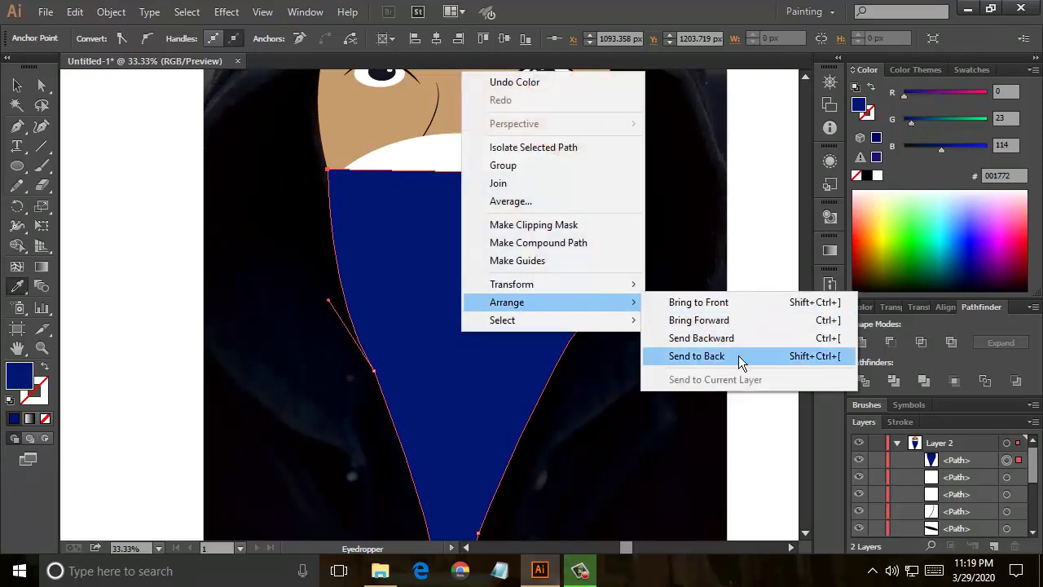
{"action": "left_click", "coordinate": [742, 355]}
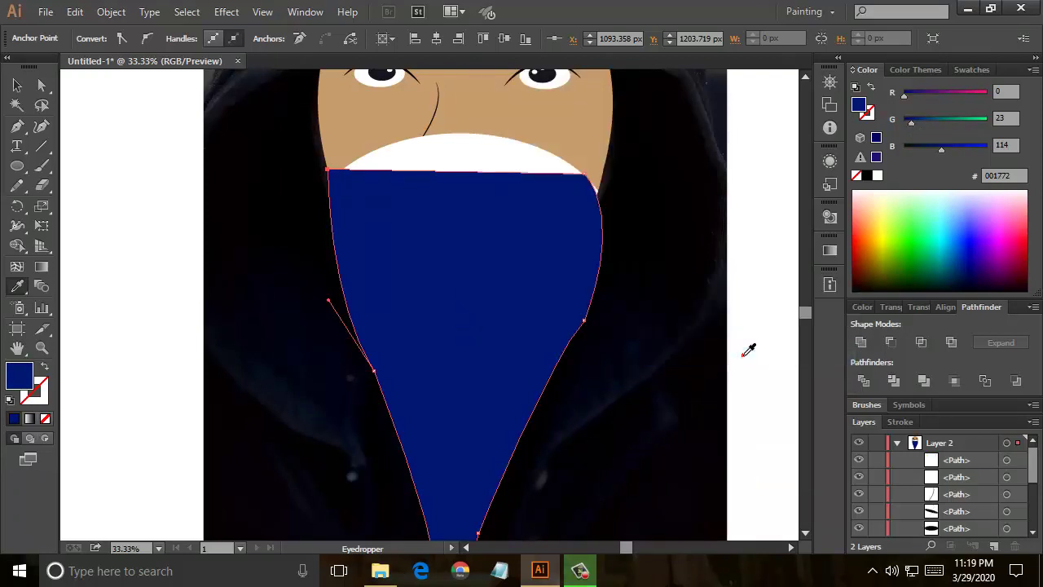
{"action": "left_click", "coordinate": [17, 85]}
{"action": "left_click", "coordinate": [640, 307]}
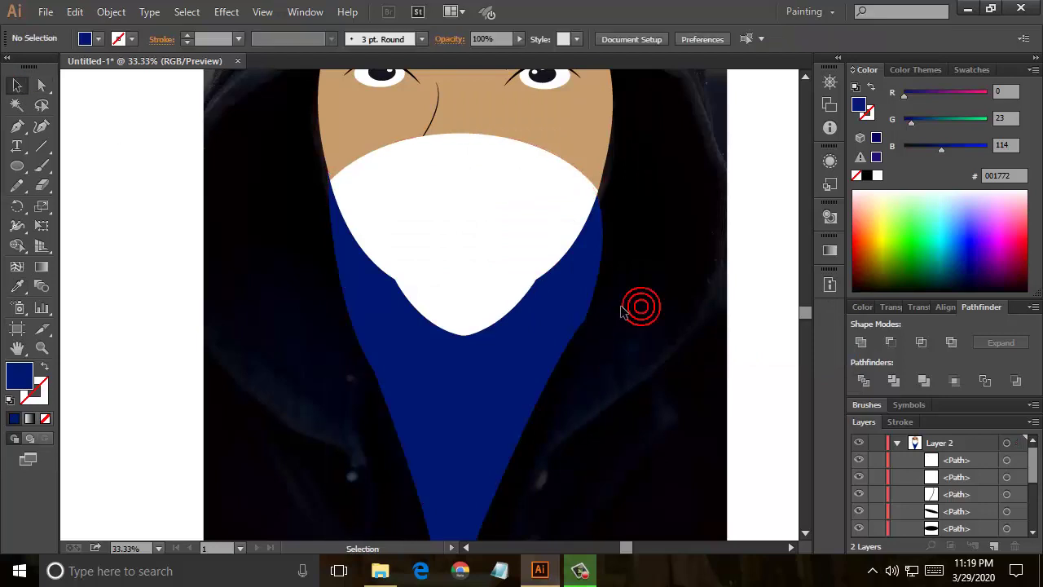
{"action": "scroll", "coordinate": [621, 312], "scroll_direction": "up", "scroll_amount": 1}
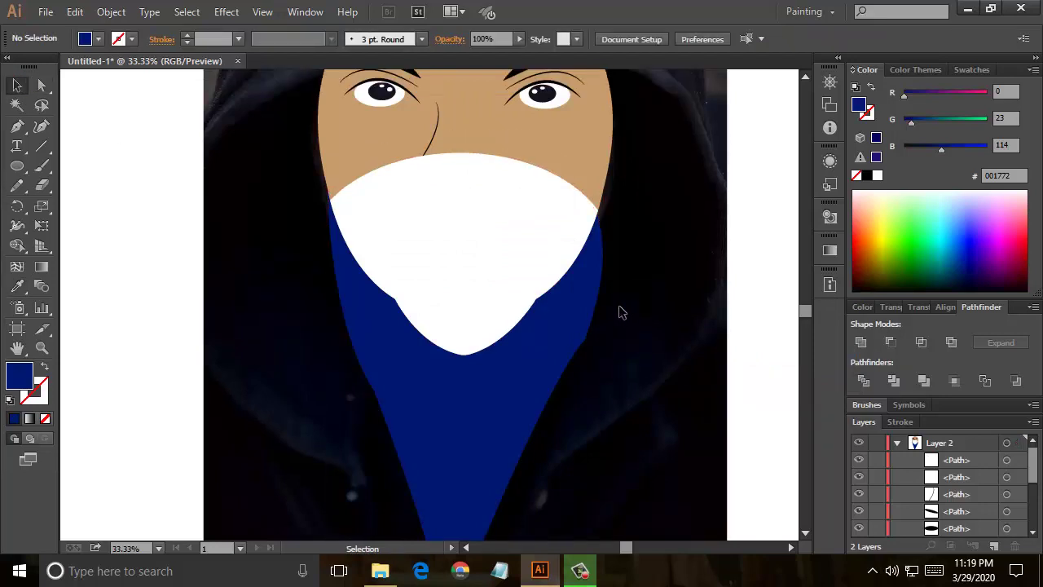
{"action": "scroll", "coordinate": [621, 312], "scroll_direction": "up", "scroll_amount": 3}
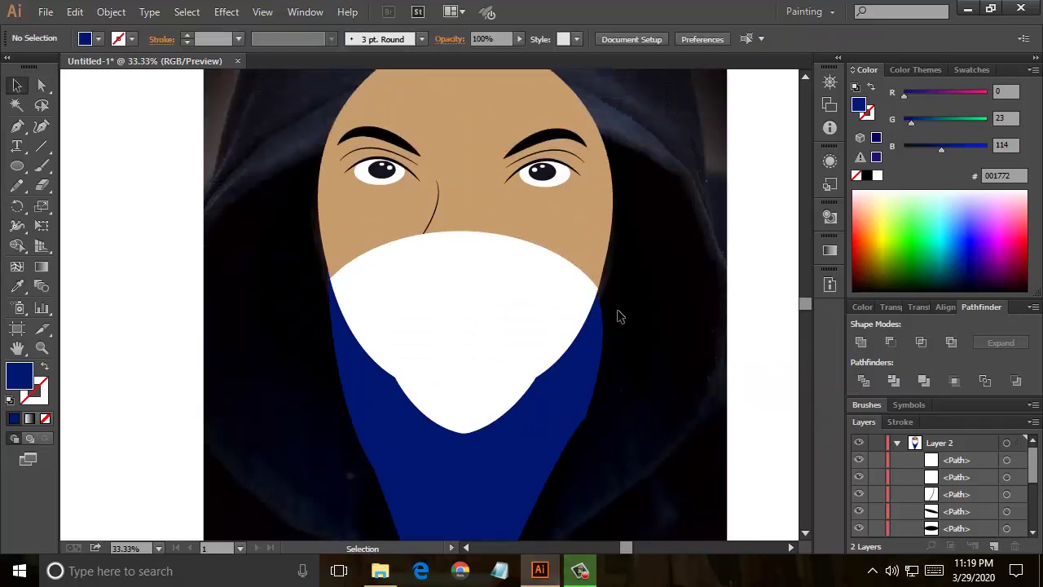
- Start a Pen path right of the head, curving over the top and down the left side
{"action": "left_click", "coordinate": [17, 128]}
{"action": "left_click", "coordinate": [698, 212]}
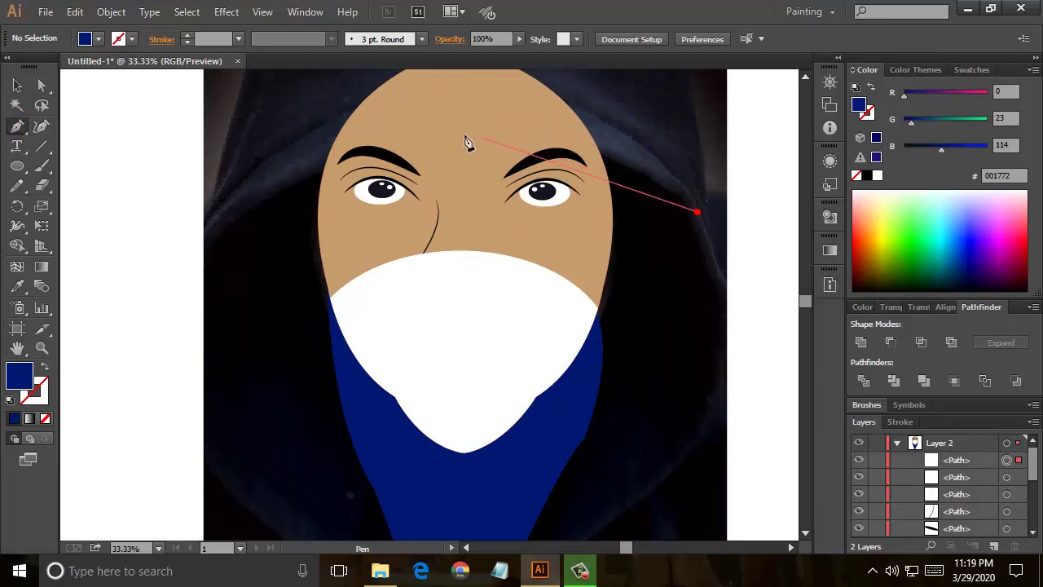
{"action": "left_click_drag", "start_coordinate": [429, 129], "coordinate": [242, 173]}
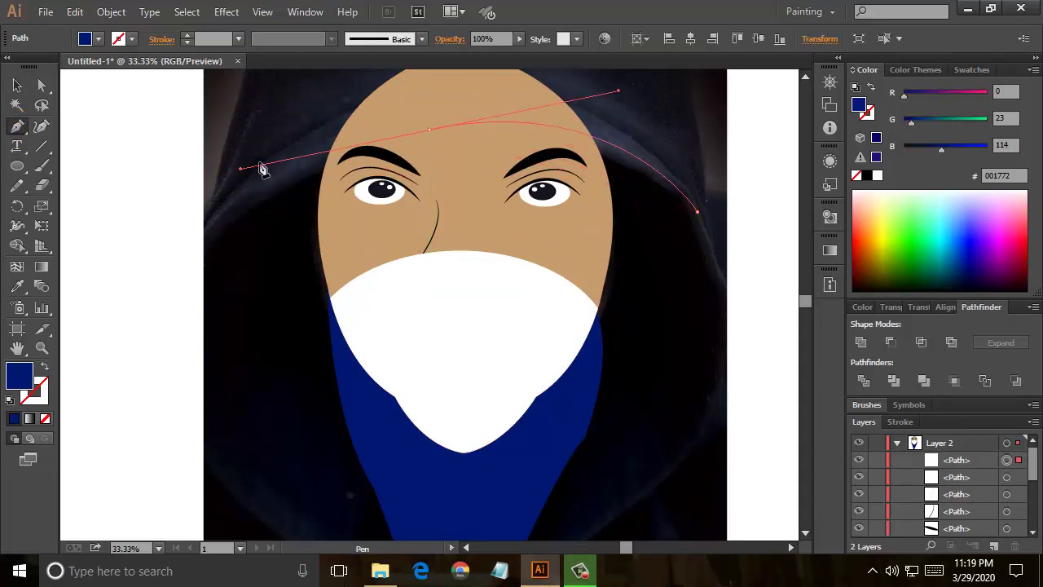
{"action": "left_click_drag", "start_coordinate": [203, 291], "coordinate": [174, 415]}
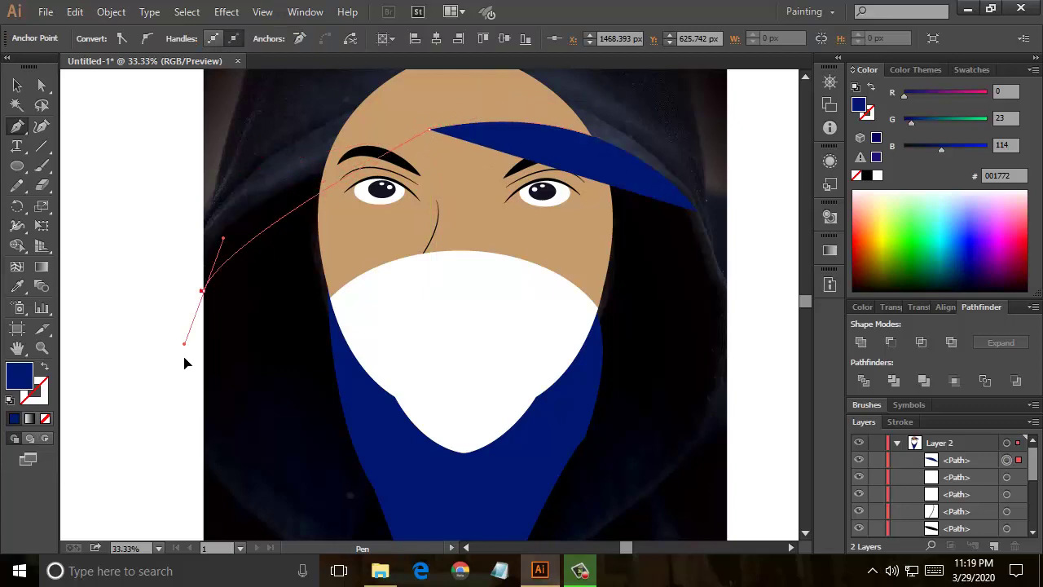
{"action": "left_click", "coordinate": [203, 291]}
{"action": "scroll", "coordinate": [188, 318], "scroll_direction": "down", "scroll_amount": 3}
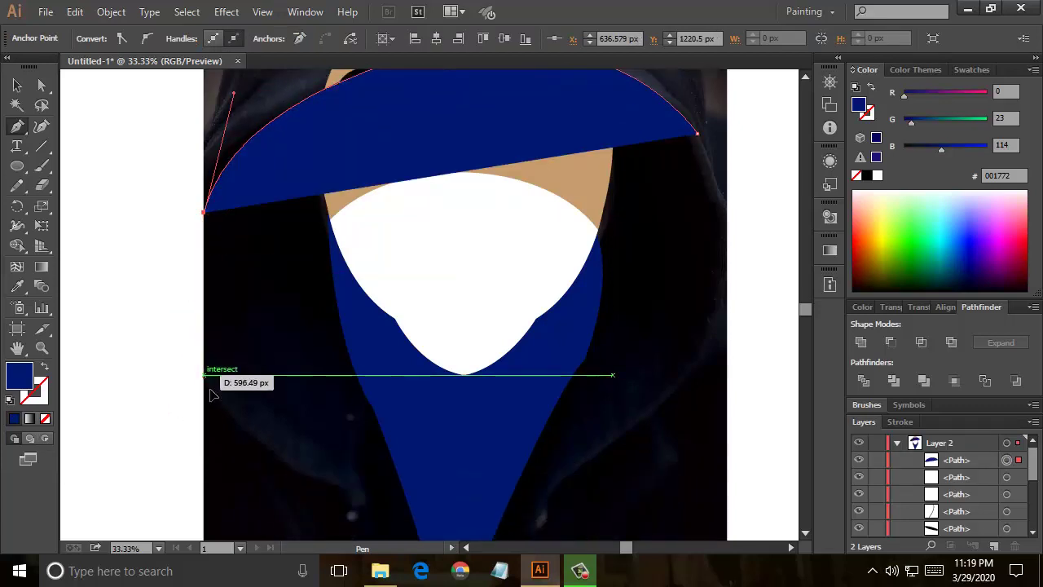
{"action": "left_click_drag", "start_coordinate": [204, 375], "coordinate": [267, 451]}
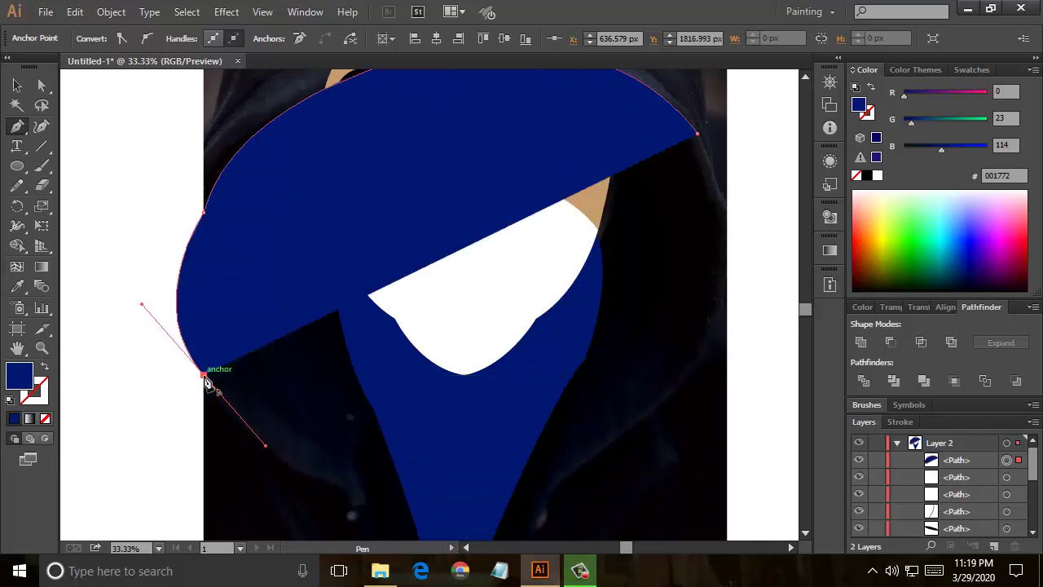
{"action": "scroll", "coordinate": [334, 428], "scroll_direction": "down", "scroll_amount": 2}
{"action": "mouse_move", "coordinate": [310, 414]}
{"action": "left_mouse_down"}
{"action": "mouse_move", "coordinate": [348, 434]}
{"action": "mouse_move", "coordinate": [360, 418]}
{"action": "mouse_move", "coordinate": [366, 432]}
{"action": "left_mouse_up"}
{"action": "scroll", "coordinate": [358, 423], "scroll_direction": "down", "scroll_amount": 1}
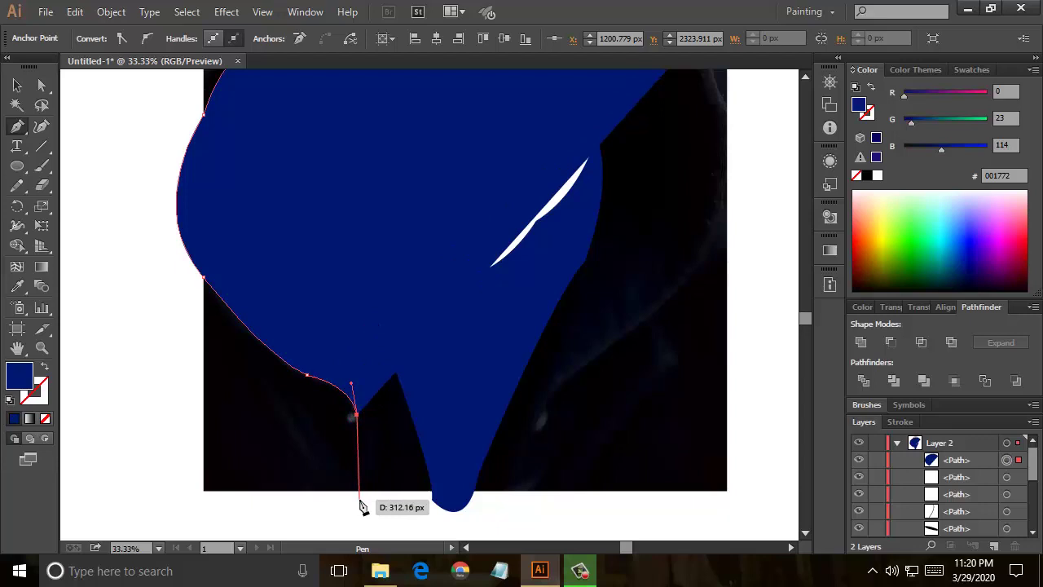
- Add corners at the lower left, then curve the outer hood edge back up over the head
{"action": "left_click", "coordinate": [359, 499]}
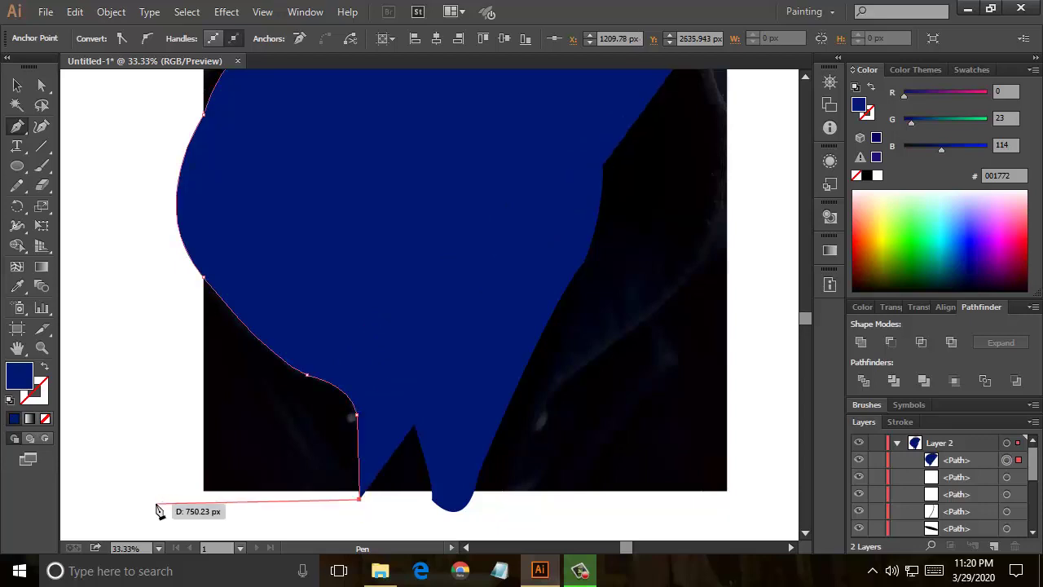
{"action": "left_click", "coordinate": [156, 504]}
{"action": "scroll", "coordinate": [147, 420], "scroll_direction": "up", "scroll_amount": 1}
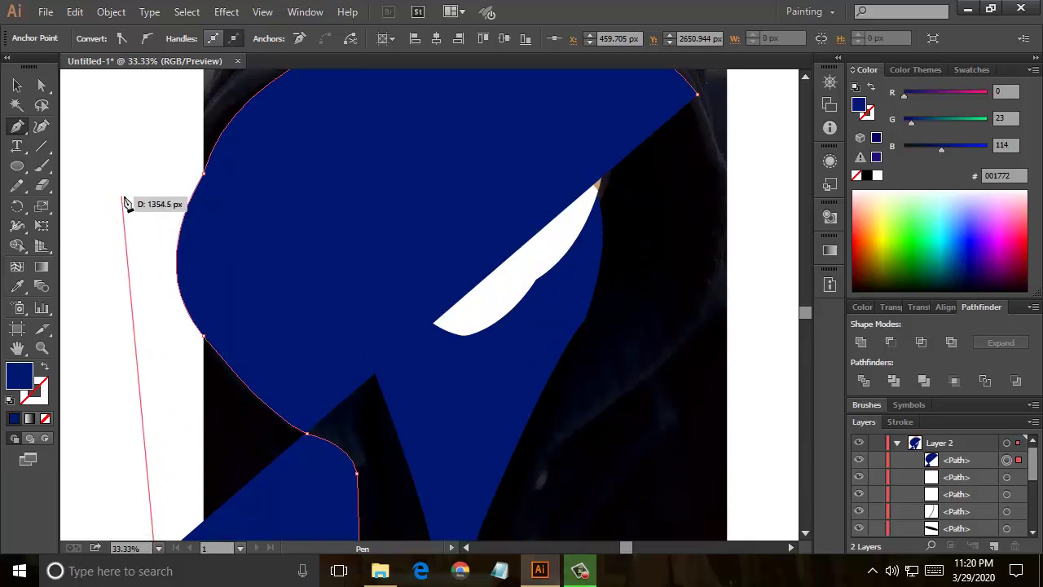
{"action": "left_click_drag", "start_coordinate": [130, 195], "coordinate": [180, 114]}
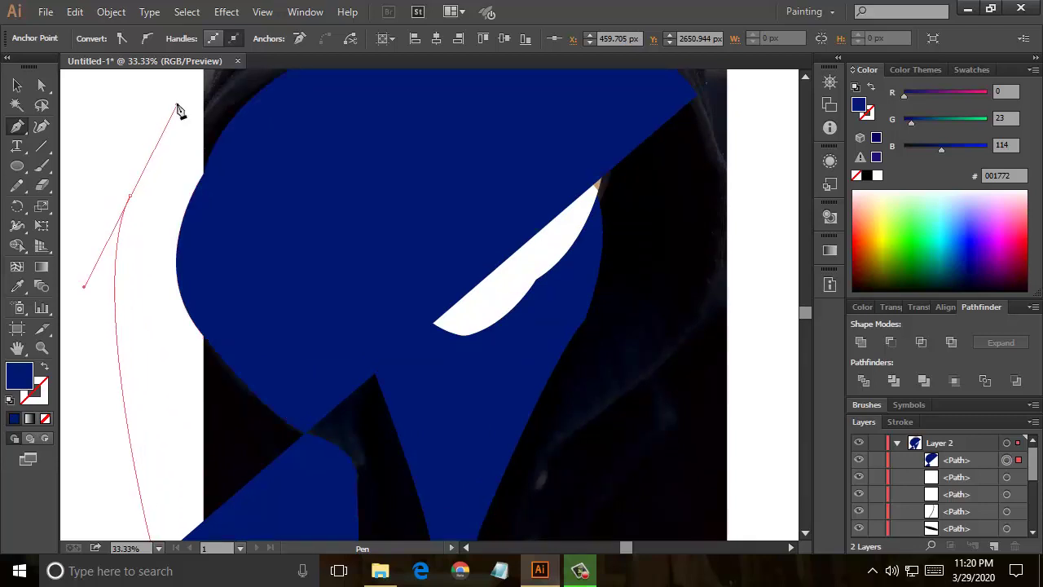
{"action": "scroll", "coordinate": [201, 220], "scroll_direction": "up", "scroll_amount": 1}
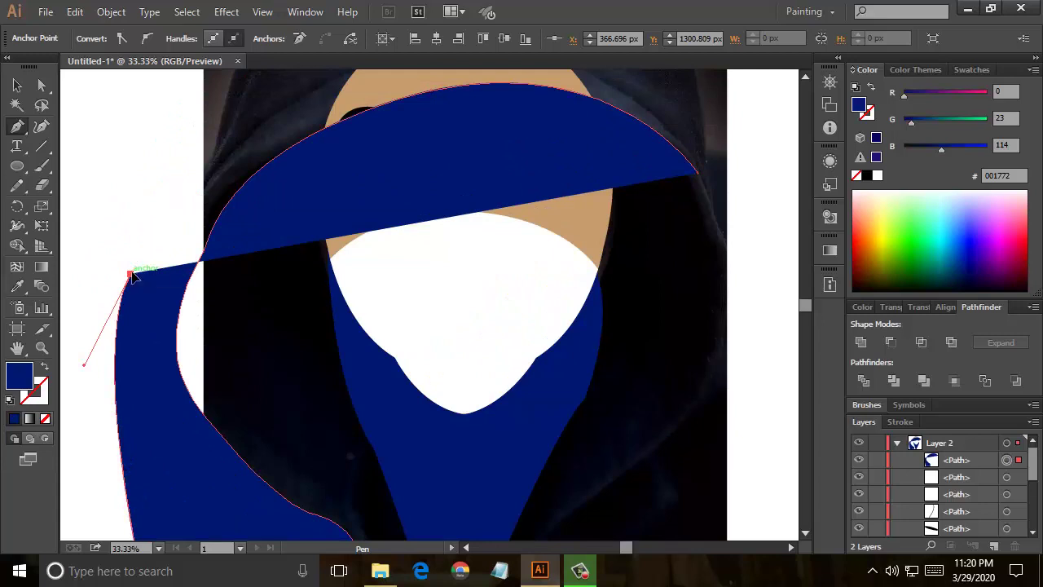
{"action": "scroll", "coordinate": [198, 245], "scroll_direction": "up", "scroll_amount": 2}
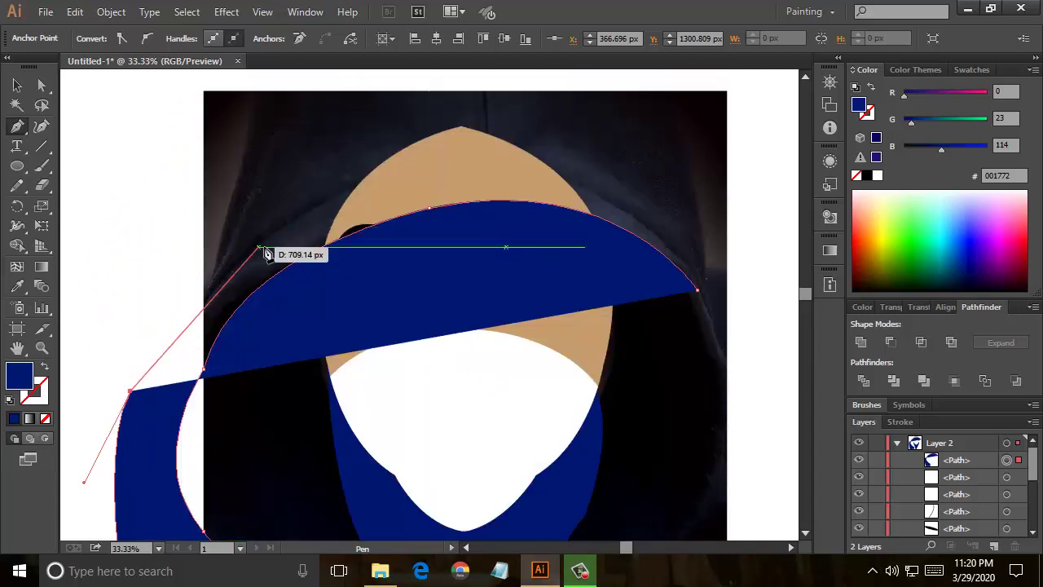
{"action": "left_click_drag", "start_coordinate": [268, 254], "coordinate": [324, 216]}
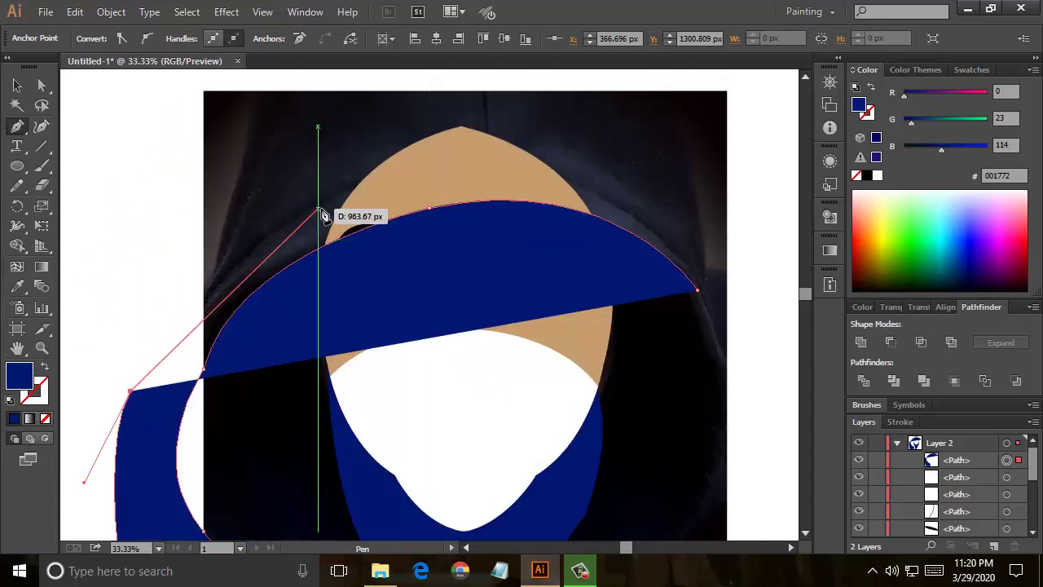
{"action": "left_click_drag", "start_coordinate": [324, 216], "coordinate": [315, 209]}
{"action": "mouse_move", "coordinate": [311, 206]}
{"action": "left_mouse_down"}
{"action": "mouse_move", "coordinate": [400, 173]}
{"action": "mouse_move", "coordinate": [440, 143]}
{"action": "left_mouse_up"}
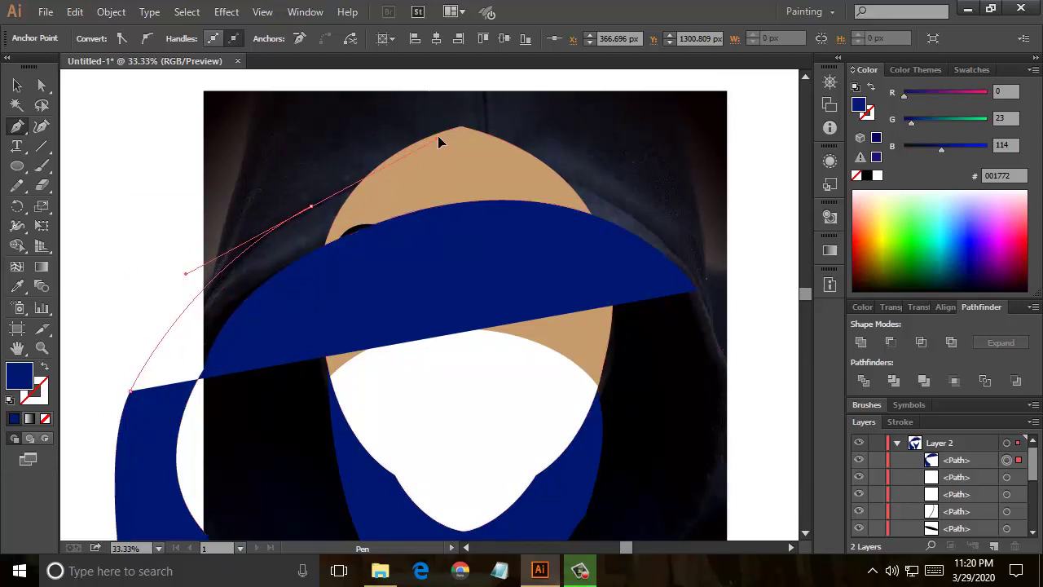
{"action": "left_click", "coordinate": [440, 136]}
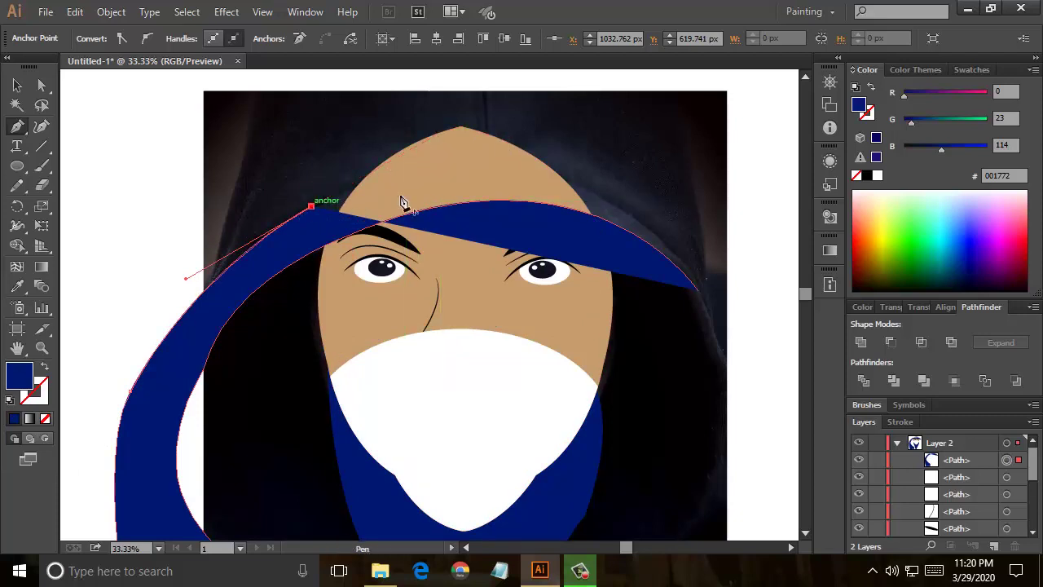
- Curve the hood band across the top of the head to a corner on the right
{"action": "mouse_move", "coordinate": [311, 206]}
{"action": "left_mouse_down"}
{"action": "mouse_move", "coordinate": [581, 202]}
{"action": "mouse_move", "coordinate": [654, 233]}
{"action": "left_mouse_up"}
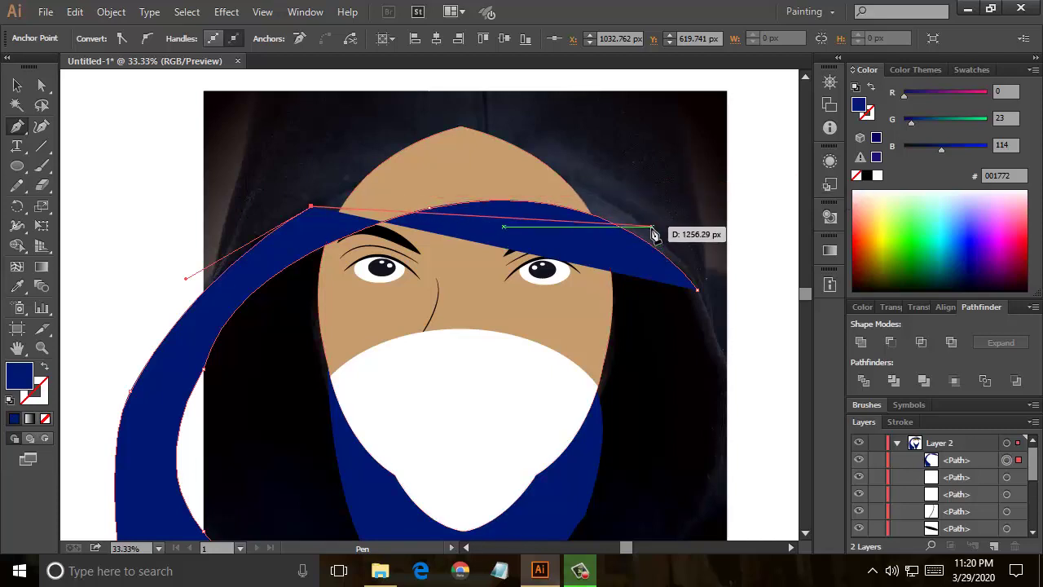
{"action": "mouse_move", "coordinate": [654, 234]}
{"action": "left_mouse_down"}
{"action": "mouse_move", "coordinate": [641, 328]}
{"action": "mouse_move", "coordinate": [712, 338]}
{"action": "left_mouse_up"}
{"action": "left_click", "coordinate": [547, 228]}
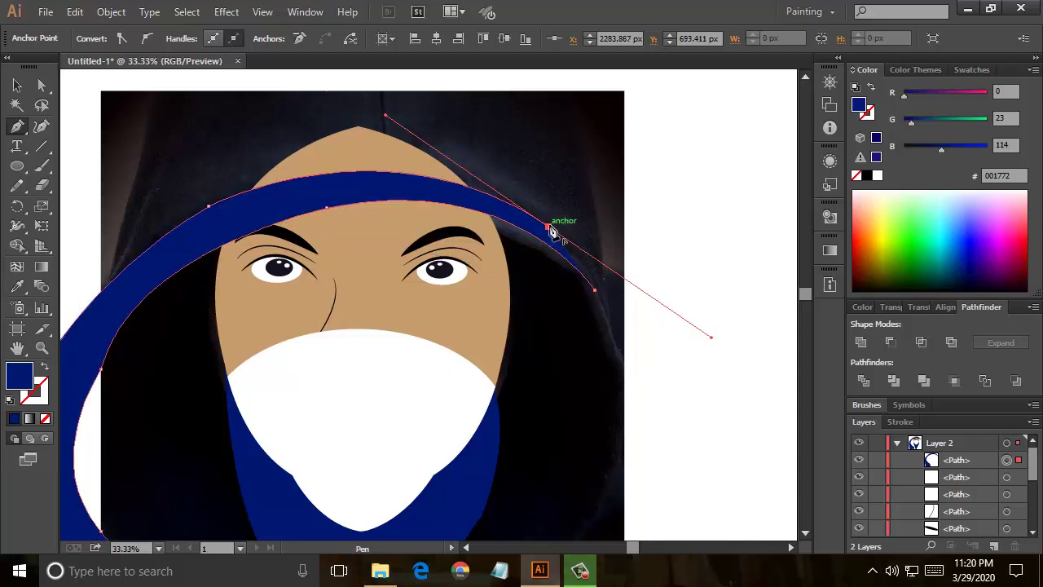
{"action": "scroll", "coordinate": [624, 303], "scroll_direction": "down", "scroll_amount": 3}
{"action": "scroll", "coordinate": [628, 296], "scroll_direction": "down", "scroll_amount": 1}
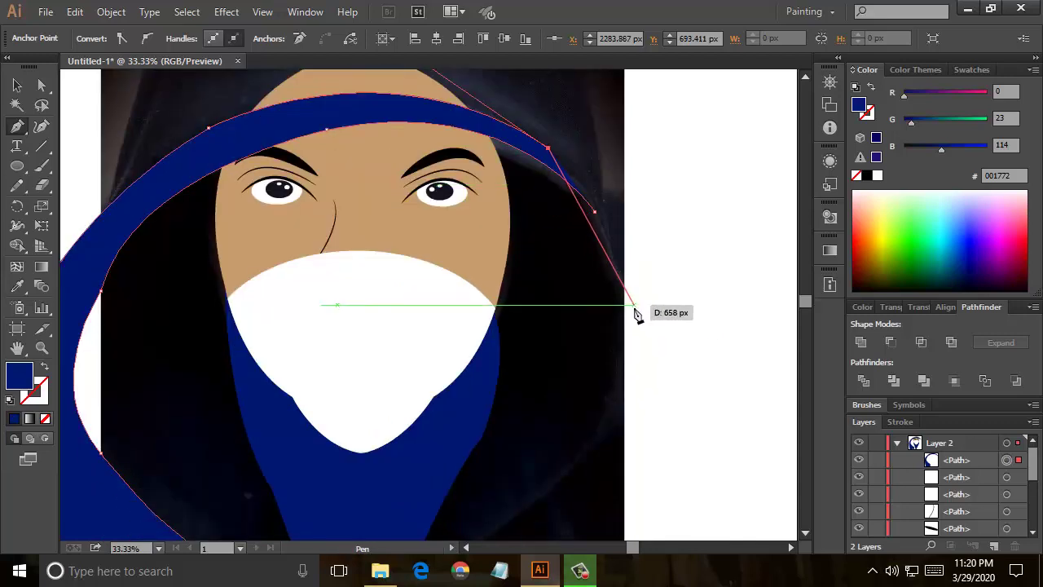
{"action": "left_click_drag", "start_coordinate": [634, 306], "coordinate": [625, 407]}
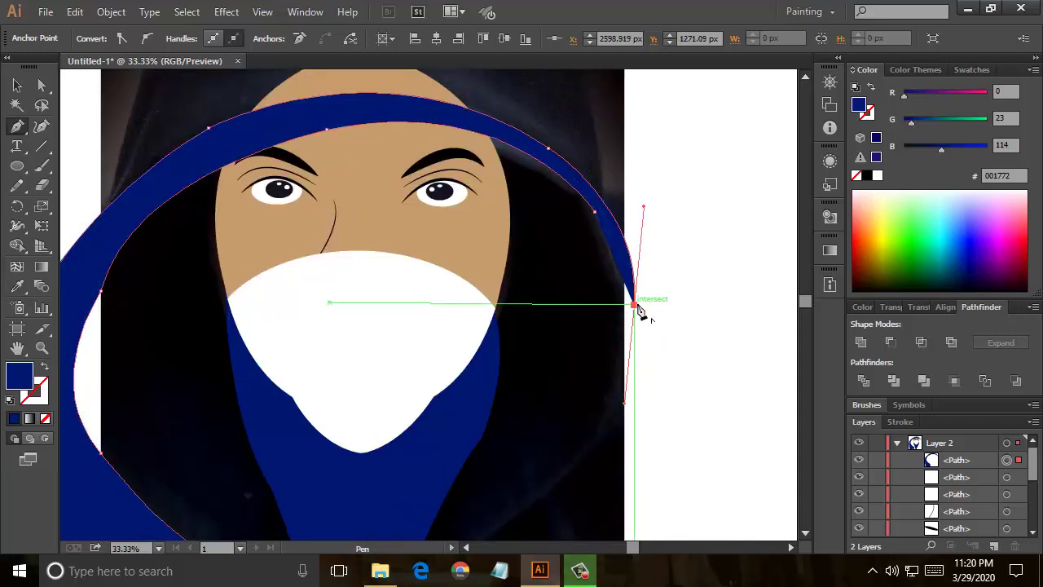
{"action": "left_click", "coordinate": [634, 306]}
- Bring the band's right edge down toward the bottom with a corner point
{"action": "scroll", "coordinate": [629, 314], "scroll_direction": "down", "scroll_amount": 2}
{"action": "scroll", "coordinate": [606, 338], "scroll_direction": "down", "scroll_amount": 2}
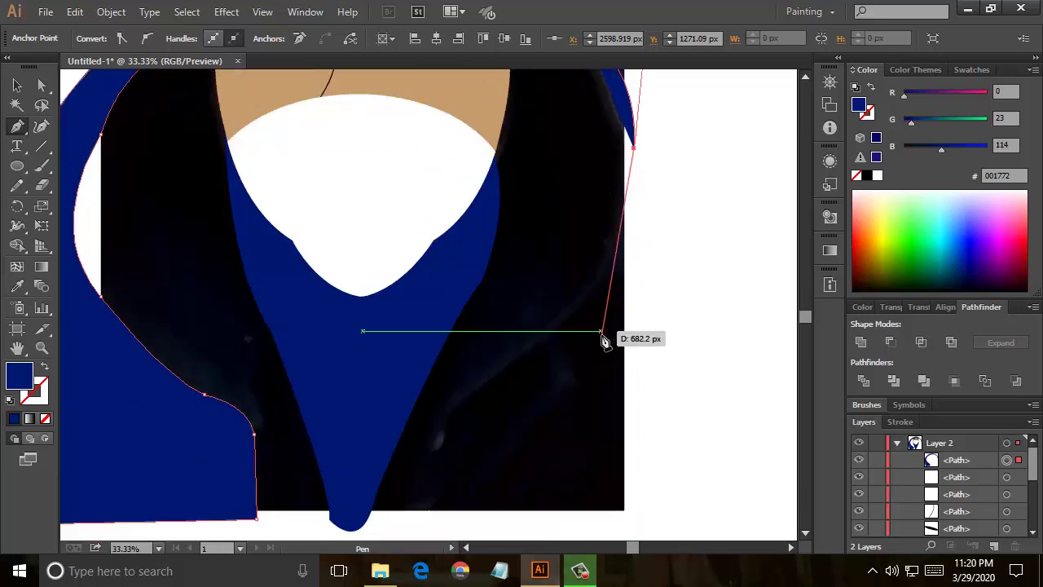
{"action": "left_click_drag", "start_coordinate": [454, 400], "coordinate": [248, 507]}
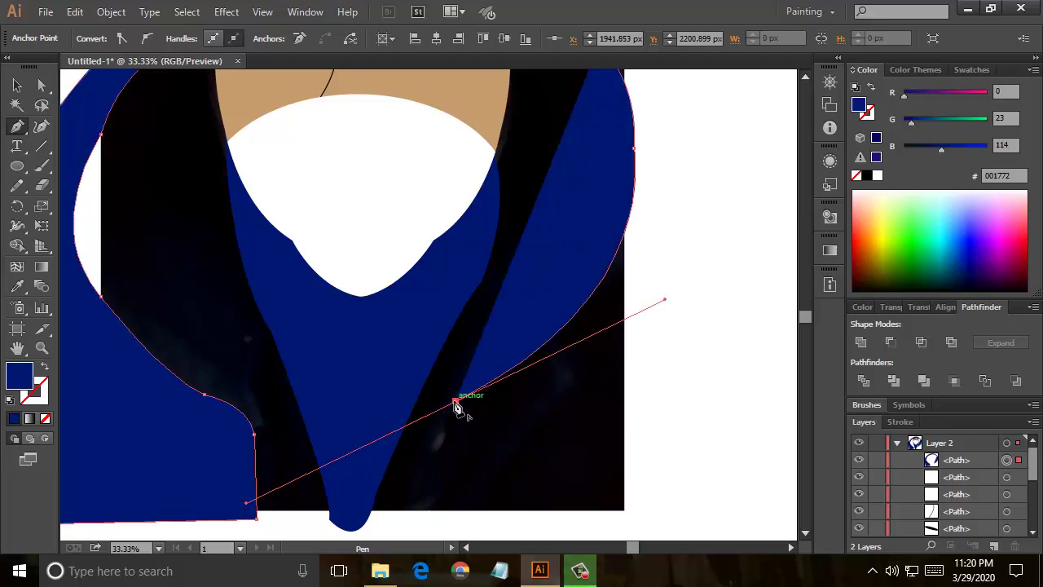
{"action": "left_click", "coordinate": [455, 400]}
{"action": "mouse_move", "coordinate": [435, 507]}
{"action": "left_mouse_down"}
{"action": "mouse_move", "coordinate": [448, 548]}
{"action": "mouse_move", "coordinate": [450, 525]}
{"action": "left_mouse_up"}
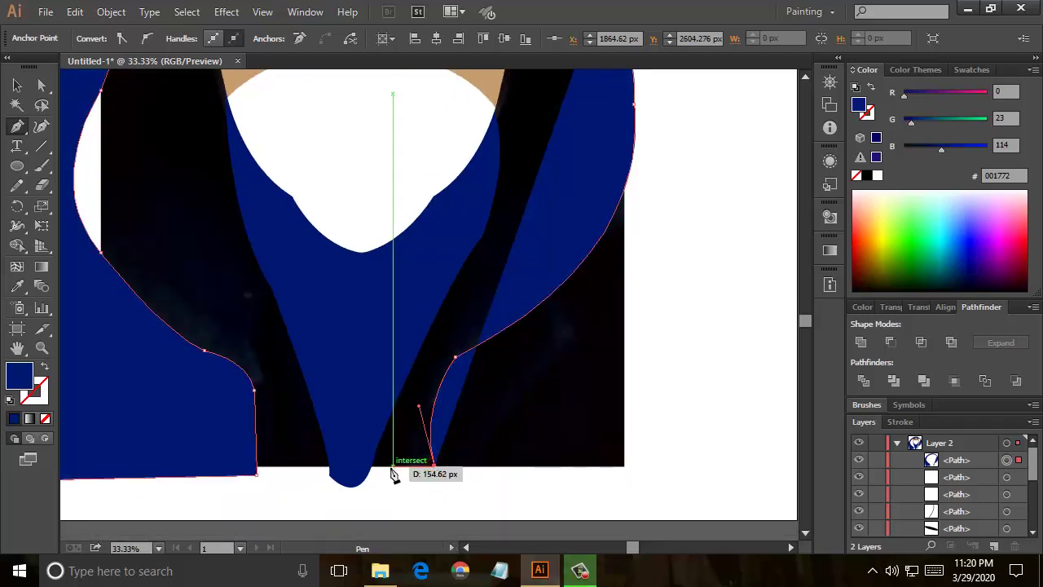
{"action": "scroll", "coordinate": [492, 342], "scroll_direction": "up", "scroll_amount": 3}
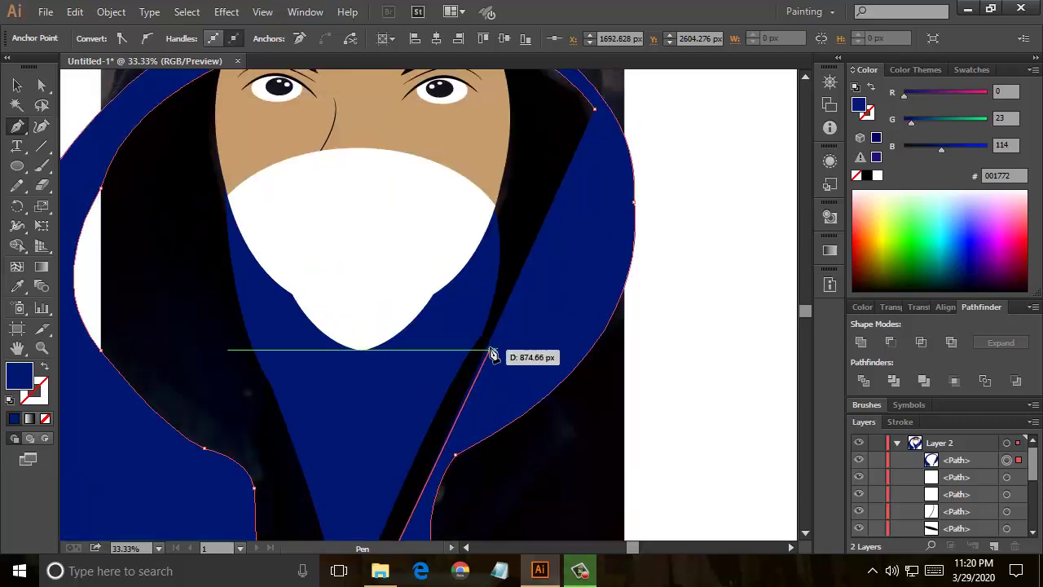
{"action": "scroll", "coordinate": [493, 351], "scroll_direction": "up", "scroll_amount": 2}
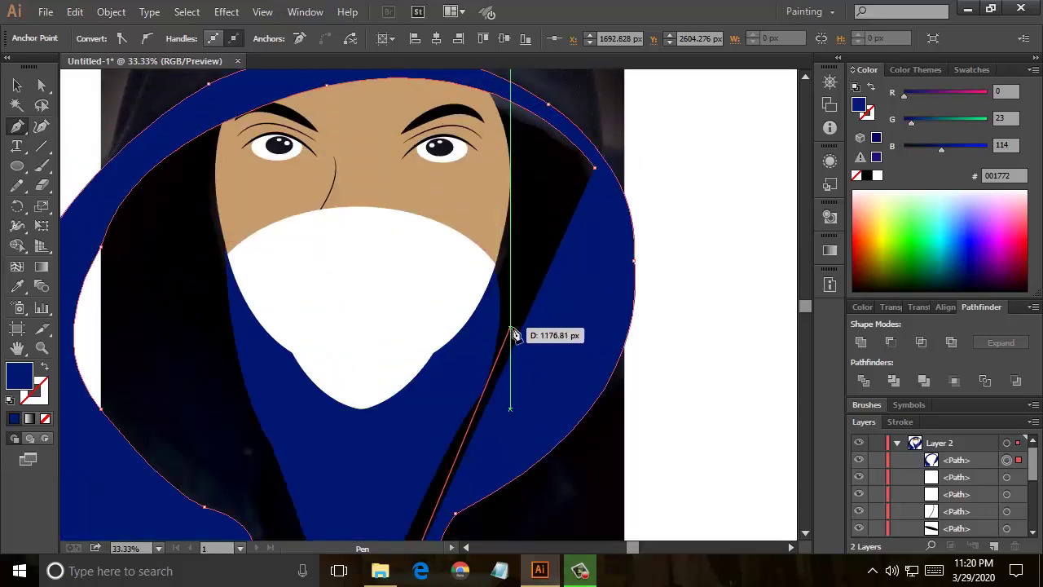
- Trace the band's inner edge up beside the face, closing it, and begin the outer hood outline
{"action": "left_click_drag", "start_coordinate": [526, 327], "coordinate": [607, 231]}
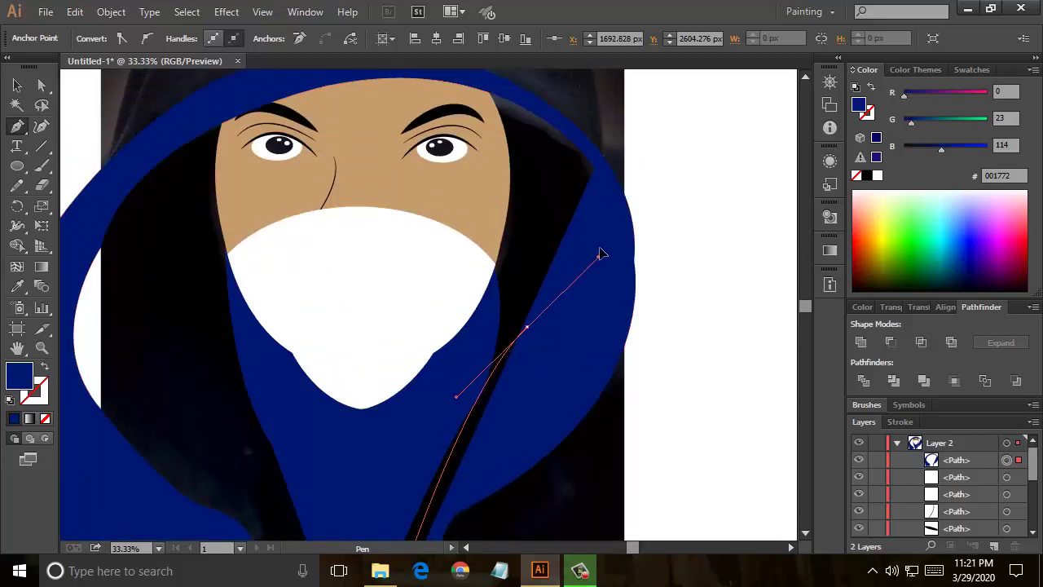
{"action": "left_click", "coordinate": [526, 328]}
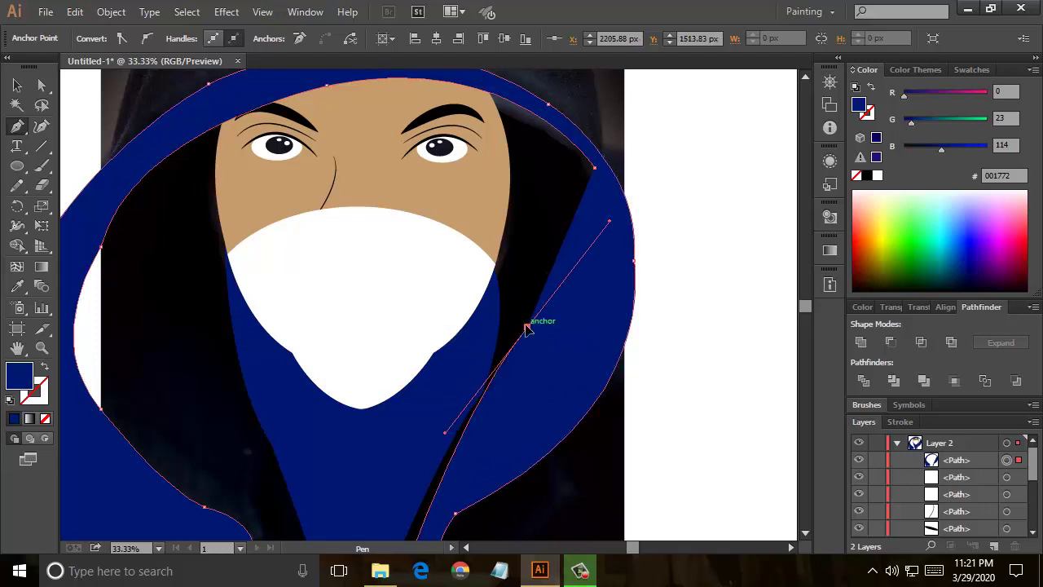
{"action": "left_click_drag", "start_coordinate": [596, 168], "coordinate": [573, 109]}
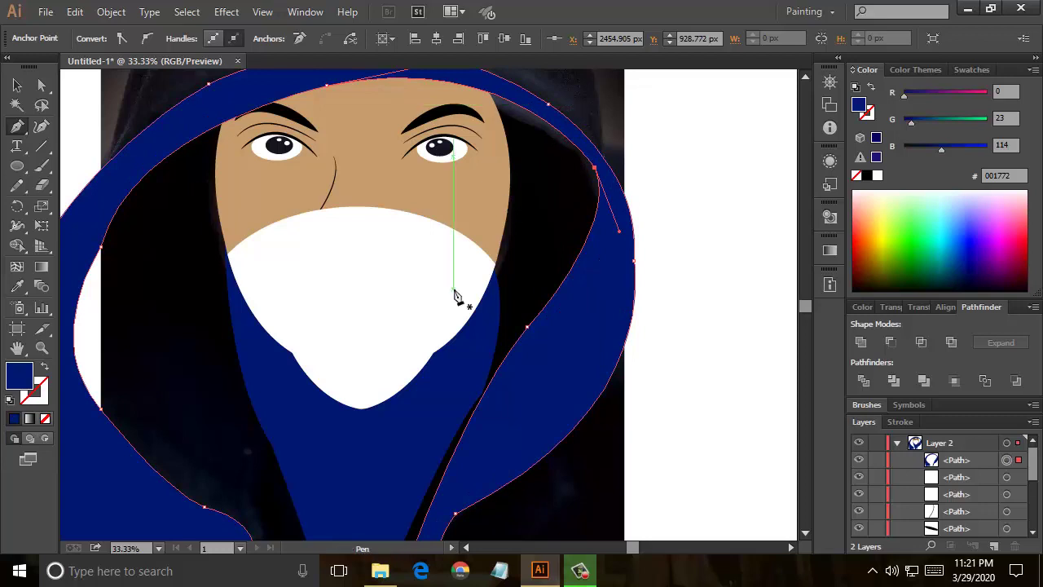
{"action": "scroll", "coordinate": [453, 338], "scroll_direction": "up", "scroll_amount": 3}
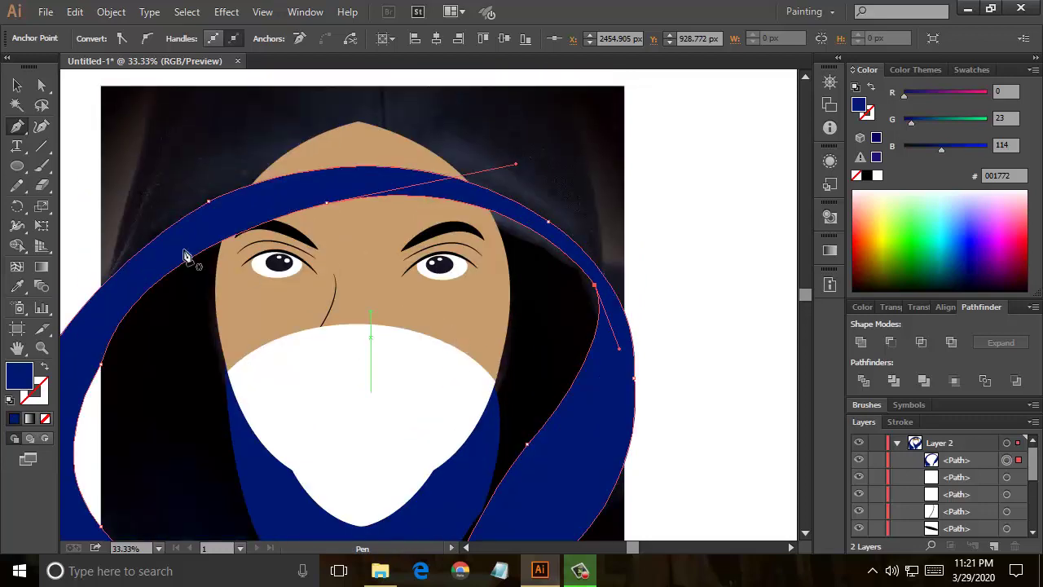
{"action": "scroll", "coordinate": [380, 99], "scroll_direction": "up", "scroll_amount": 3}
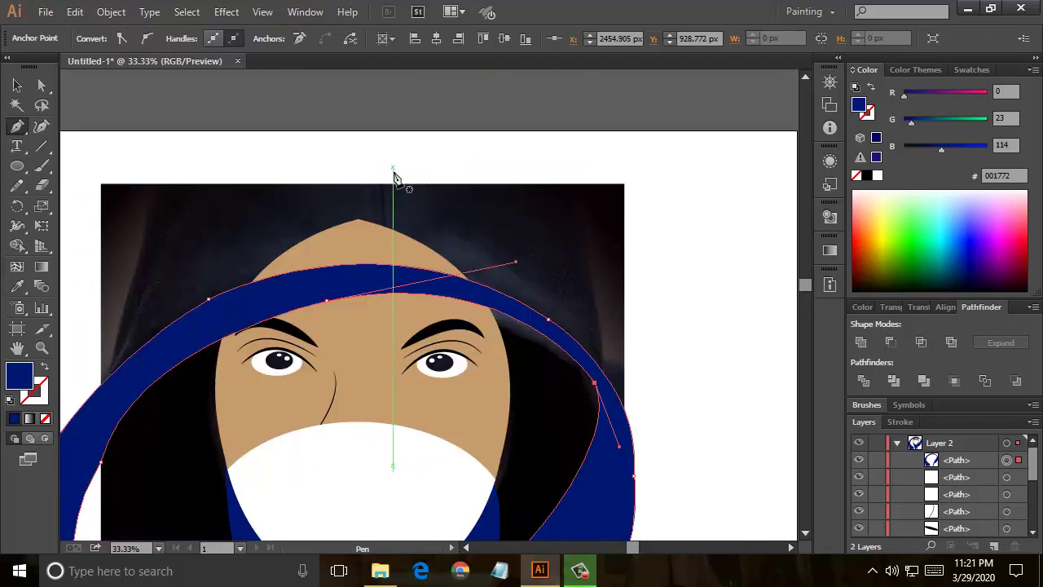
{"action": "mouse_move", "coordinate": [384, 160]}
{"action": "left_mouse_down"}
{"action": "mouse_move", "coordinate": [145, 331]}
{"action": "mouse_move", "coordinate": [90, 516]}
{"action": "left_mouse_up"}
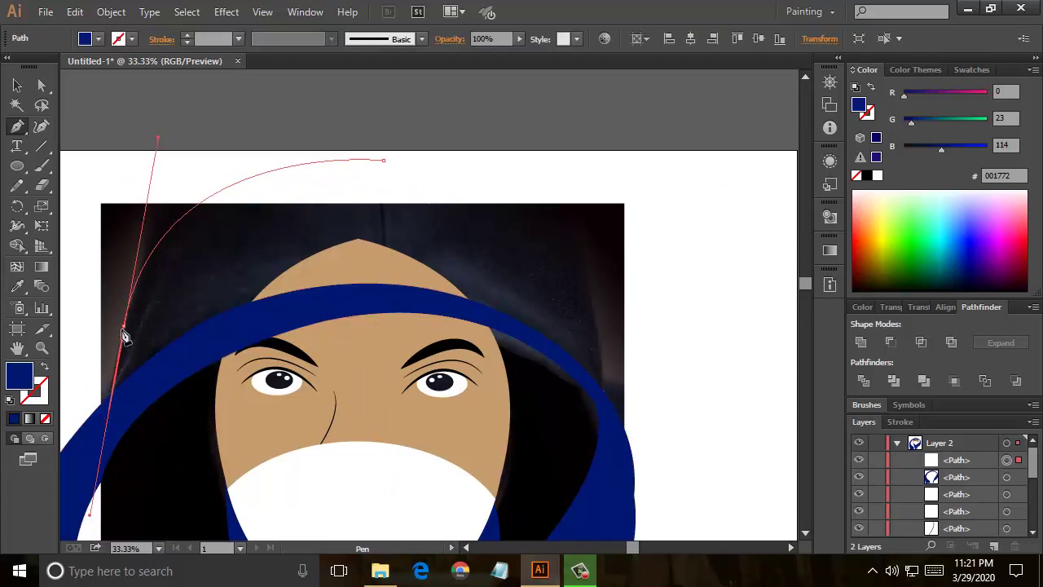
- Trace the outer hood down the left side and along the image's bottom edge
{"action": "scroll", "coordinate": [147, 342], "scroll_direction": "down", "scroll_amount": 2}
{"action": "scroll", "coordinate": [151, 347], "scroll_direction": "down", "scroll_amount": 3}
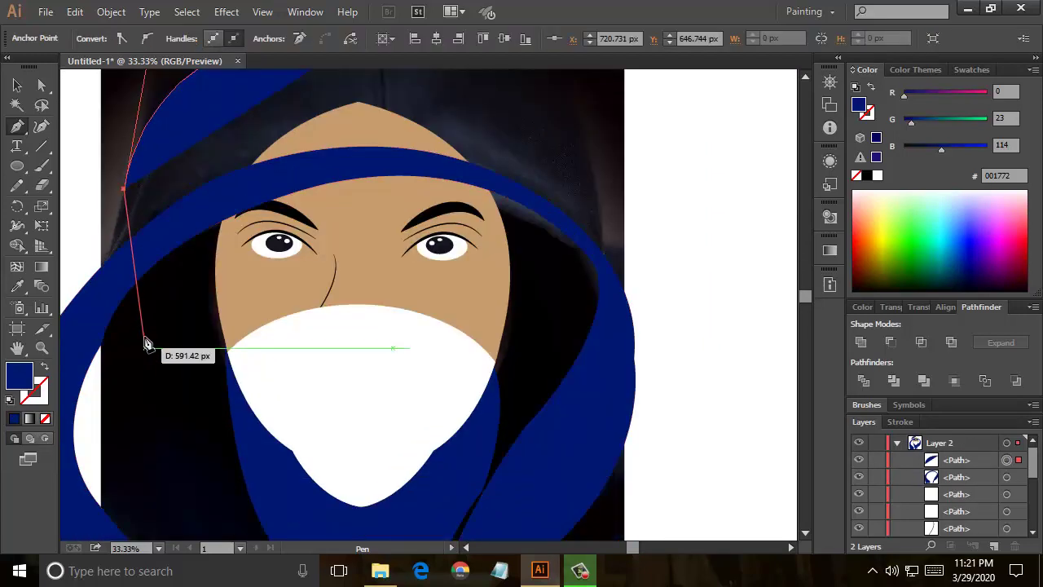
{"action": "mouse_move", "coordinate": [147, 341]}
{"action": "left_mouse_down"}
{"action": "mouse_move", "coordinate": [252, 250]}
{"action": "mouse_move", "coordinate": [174, 263]}
{"action": "left_mouse_up"}
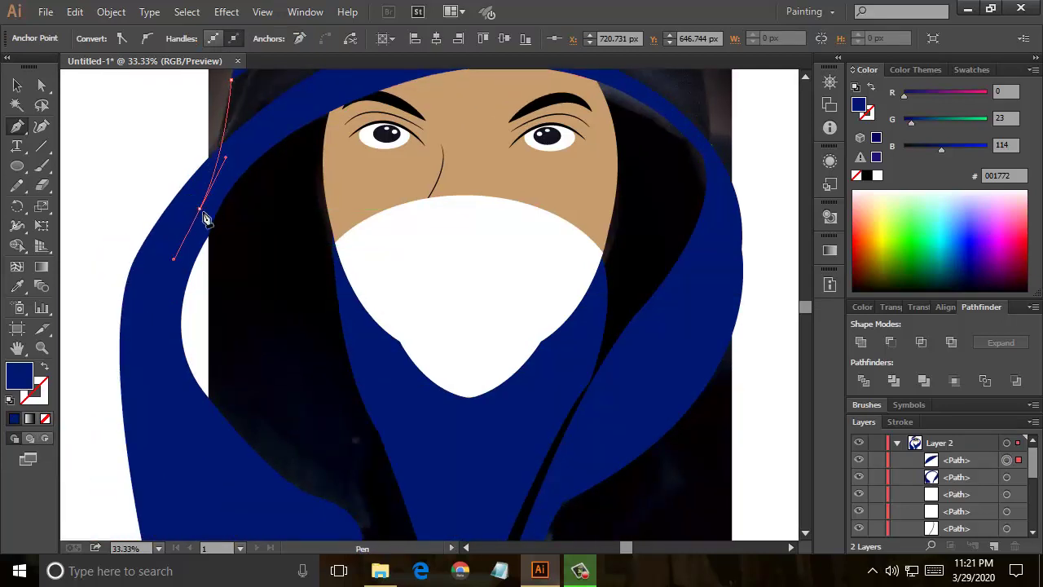
{"action": "left_click_drag", "start_coordinate": [194, 447], "coordinate": [254, 491]}
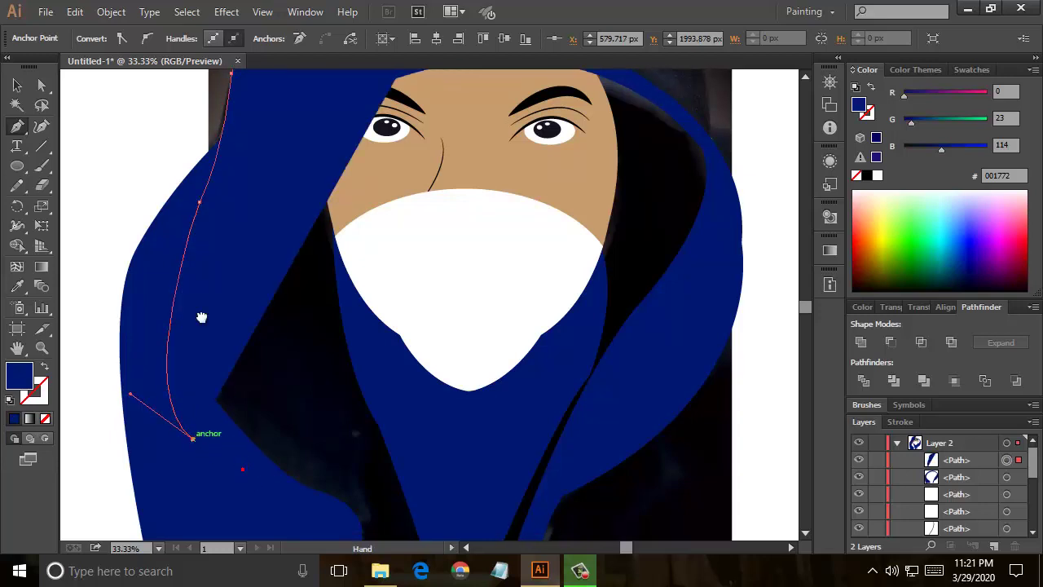
{"action": "scroll", "coordinate": [285, 366], "scroll_direction": "down", "scroll_amount": 5}
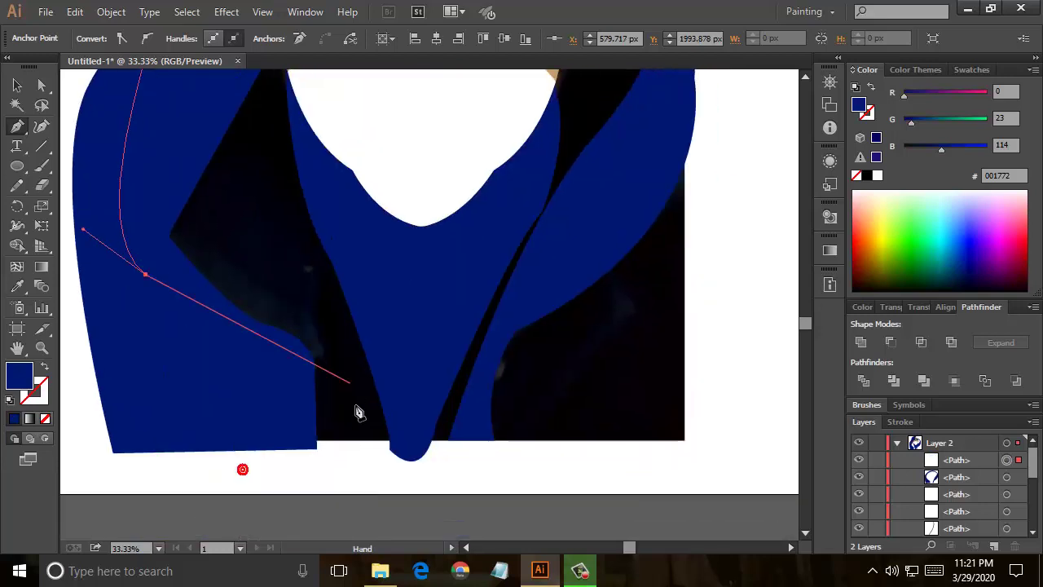
{"action": "left_click", "coordinate": [310, 440]}
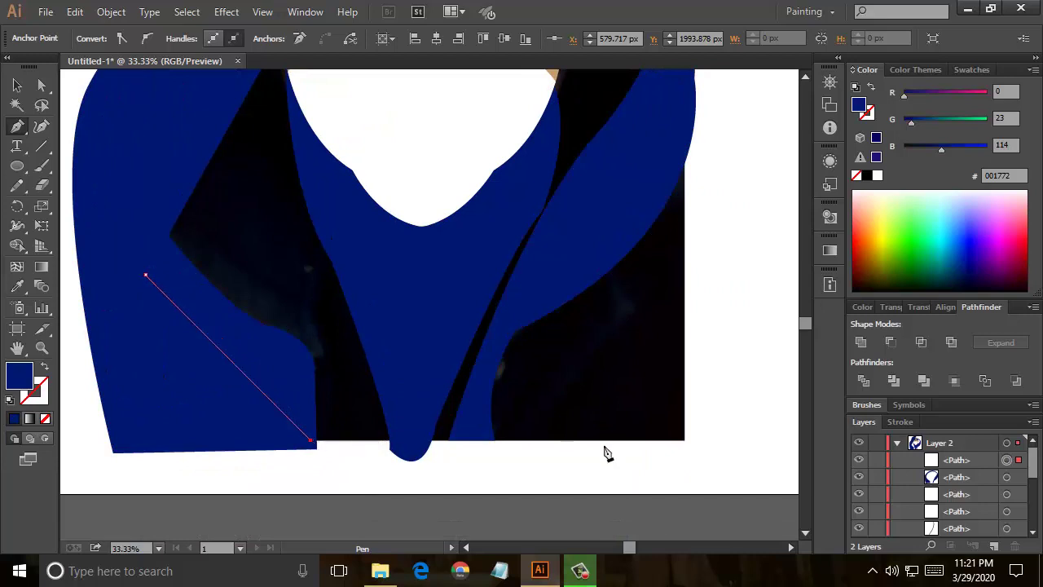
{"action": "left_click", "coordinate": [657, 440]}
{"action": "scroll", "coordinate": [662, 352], "scroll_direction": "up", "scroll_amount": 5}
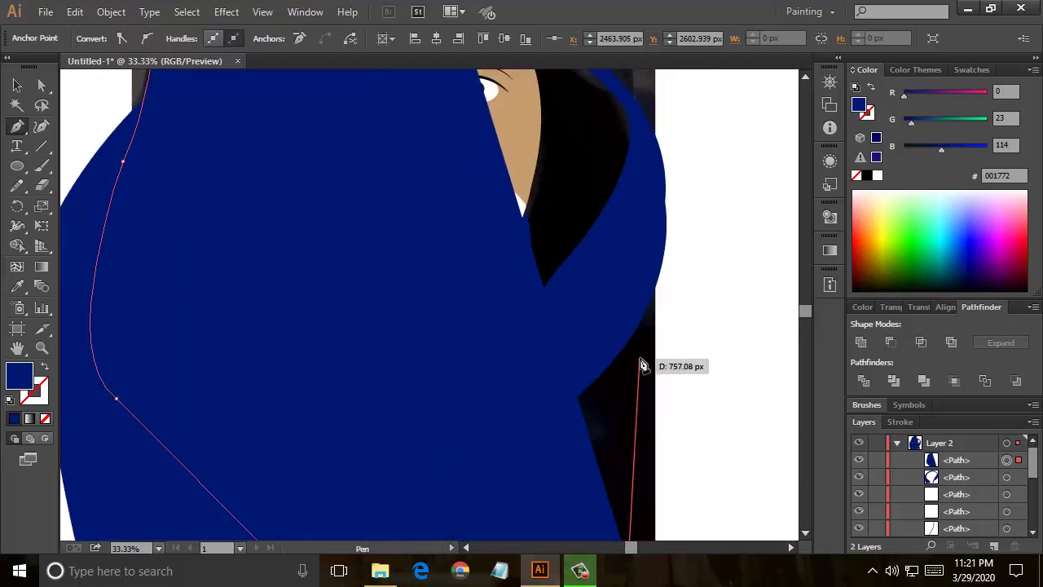
- Continue the outer hood up the right side and over the top, close it, and send it to back
{"action": "left_click_drag", "start_coordinate": [581, 367], "coordinate": [660, 325]}
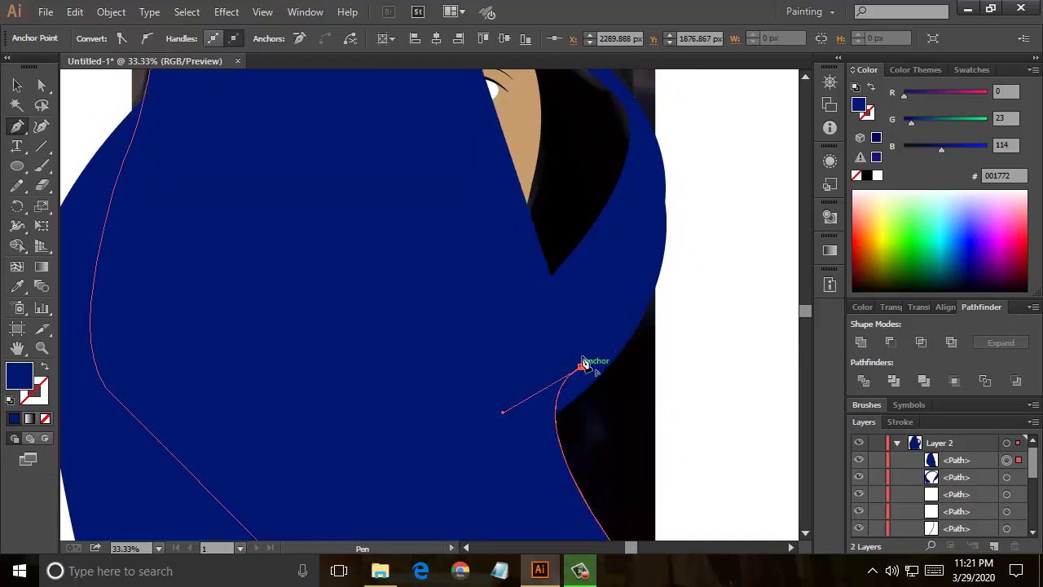
{"action": "left_click_drag", "start_coordinate": [585, 363], "coordinate": [652, 530]}
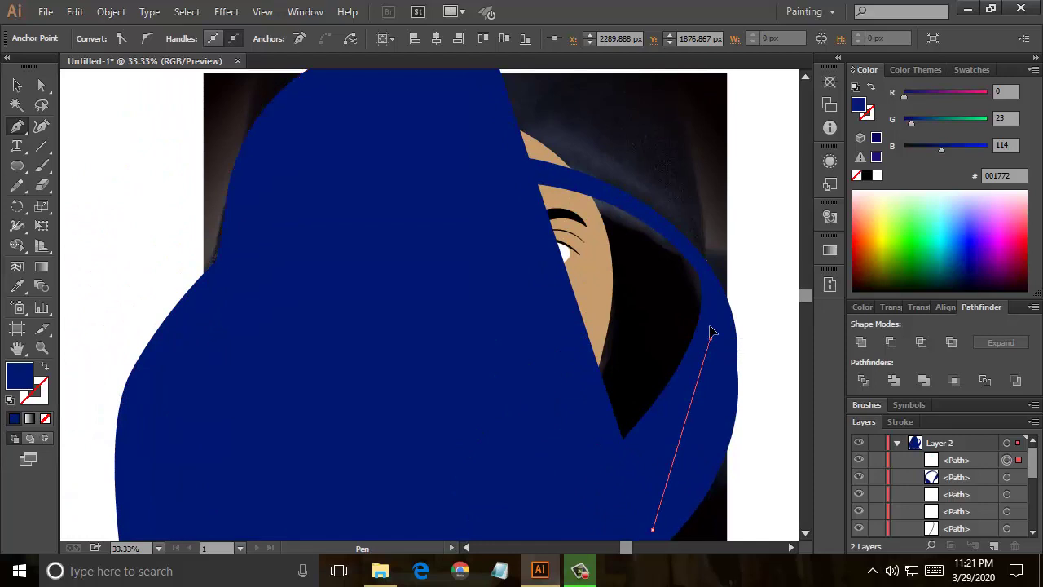
{"action": "left_click_drag", "start_coordinate": [710, 339], "coordinate": [701, 296]}
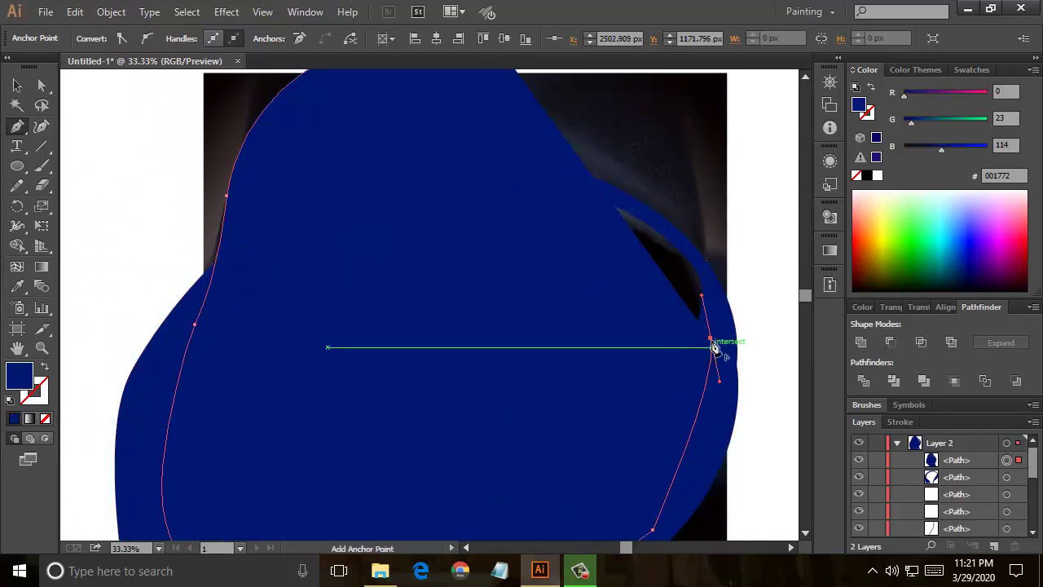
{"action": "left_click_drag", "start_coordinate": [614, 361], "coordinate": [528, 519]}
{"action": "left_click_drag", "start_coordinate": [603, 324], "coordinate": [552, 269]}
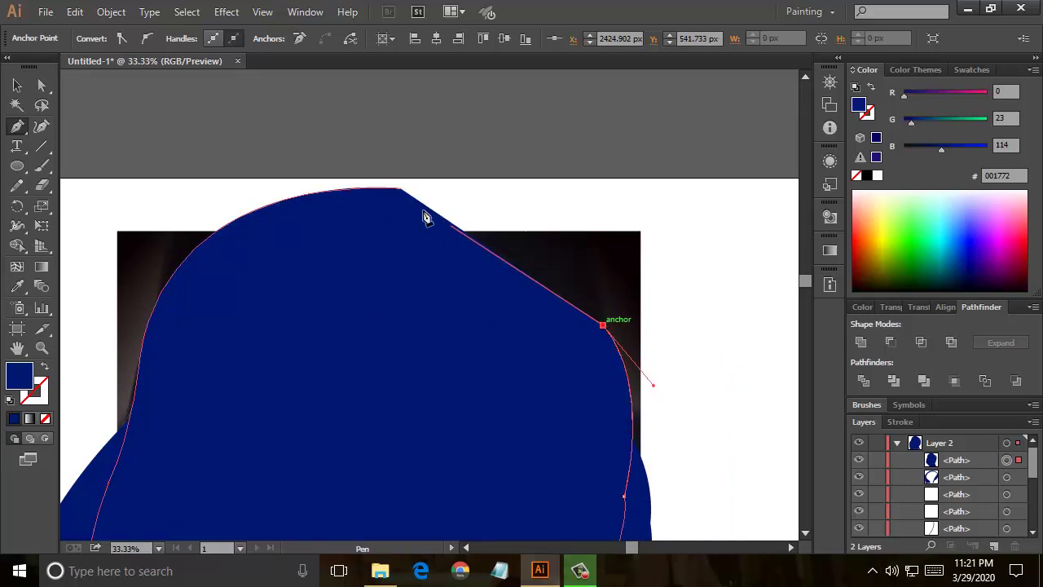
{"action": "left_click_drag", "start_coordinate": [400, 189], "coordinate": [241, 187]}
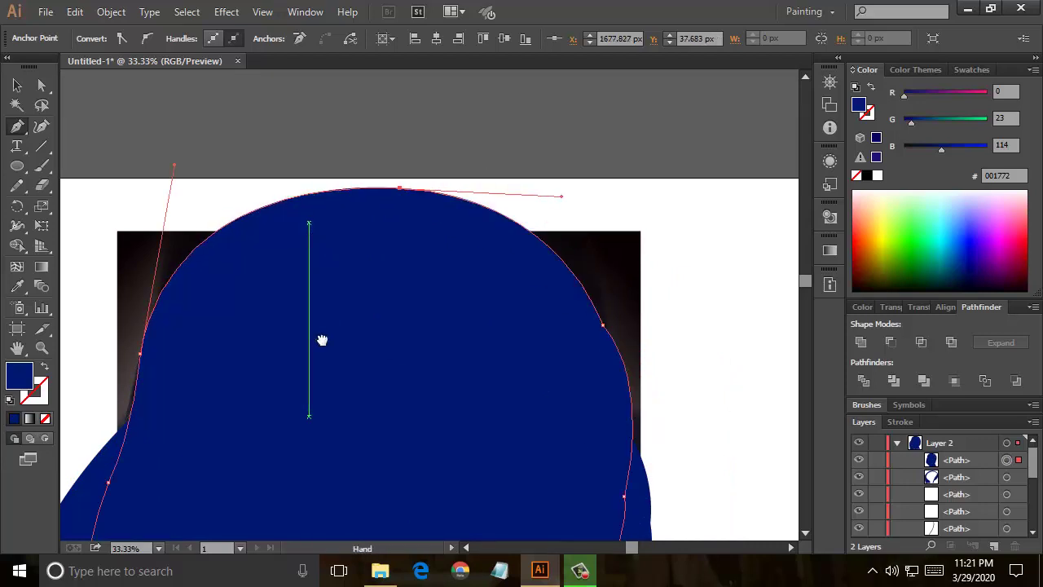
{"action": "left_click_drag", "start_coordinate": [322, 340], "coordinate": [326, 158]}
{"action": "right_click", "coordinate": [424, 166]}
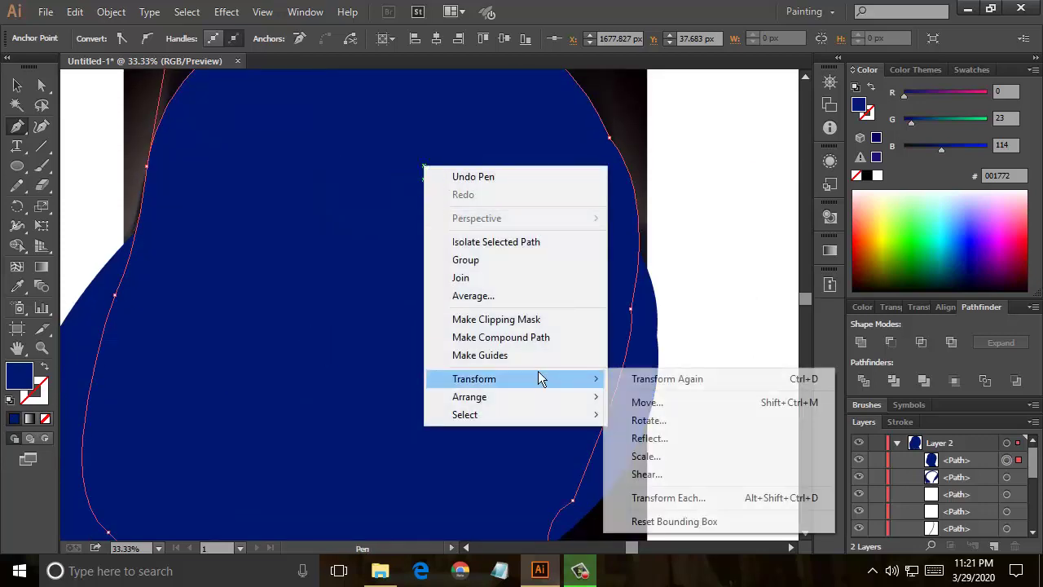
{"action": "mouse_move", "coordinate": [470, 396]}
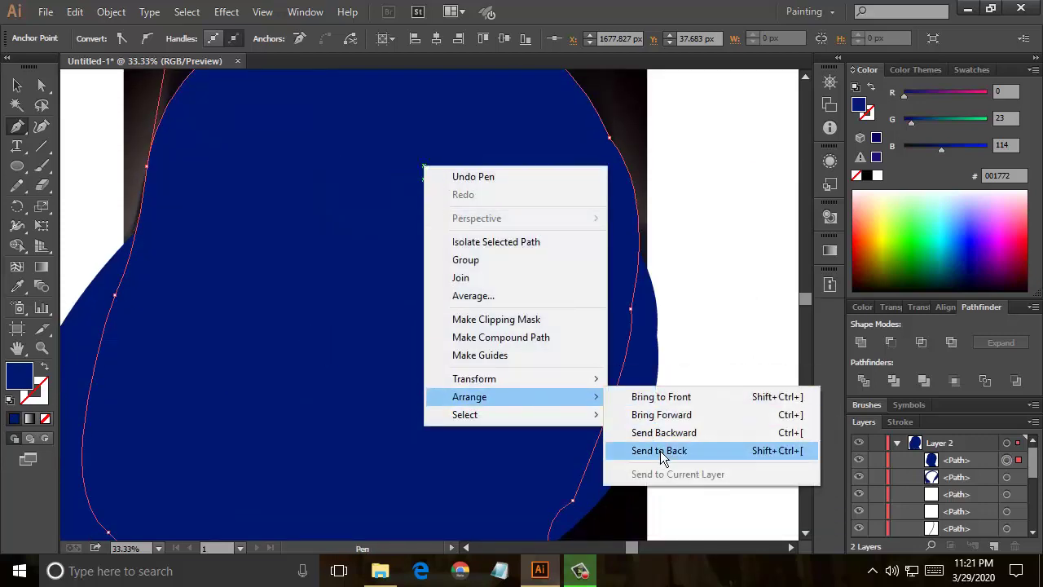
{"action": "left_click", "coordinate": [667, 451]}
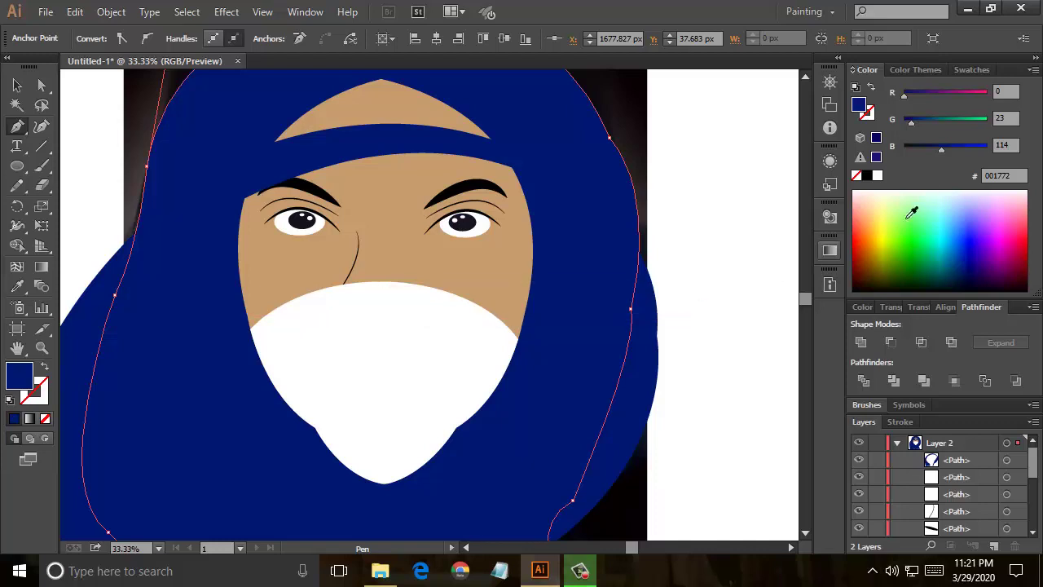
- Darken the outer hood's blue fill and select the forehead band with Direct Selection
{"action": "left_click_drag", "start_coordinate": [943, 151], "coordinate": [931, 152]}
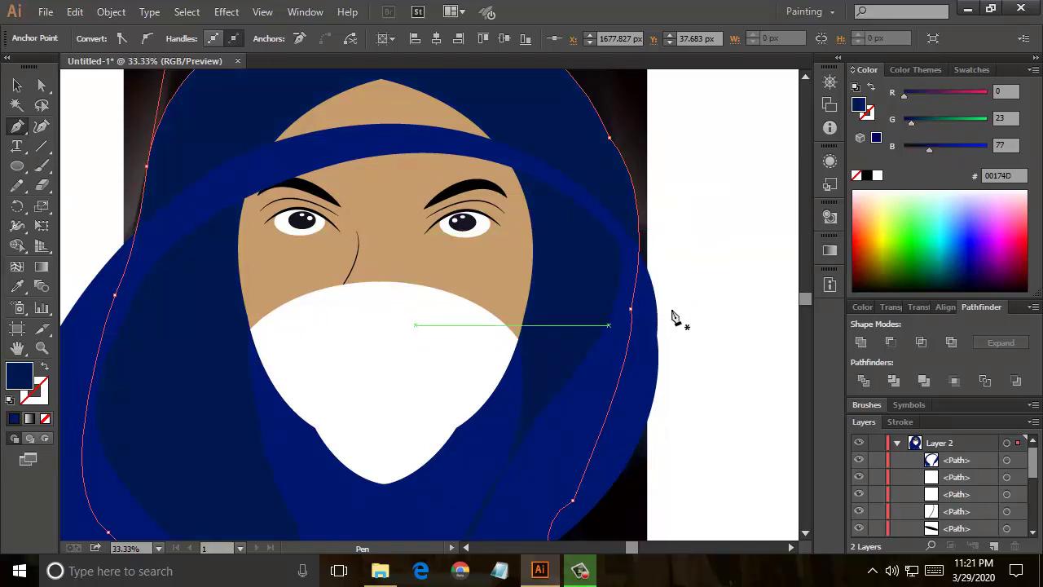
{"action": "key", "text": "space"}
{"action": "left_click_drag", "start_coordinate": [649, 153], "coordinate": [695, 262]}
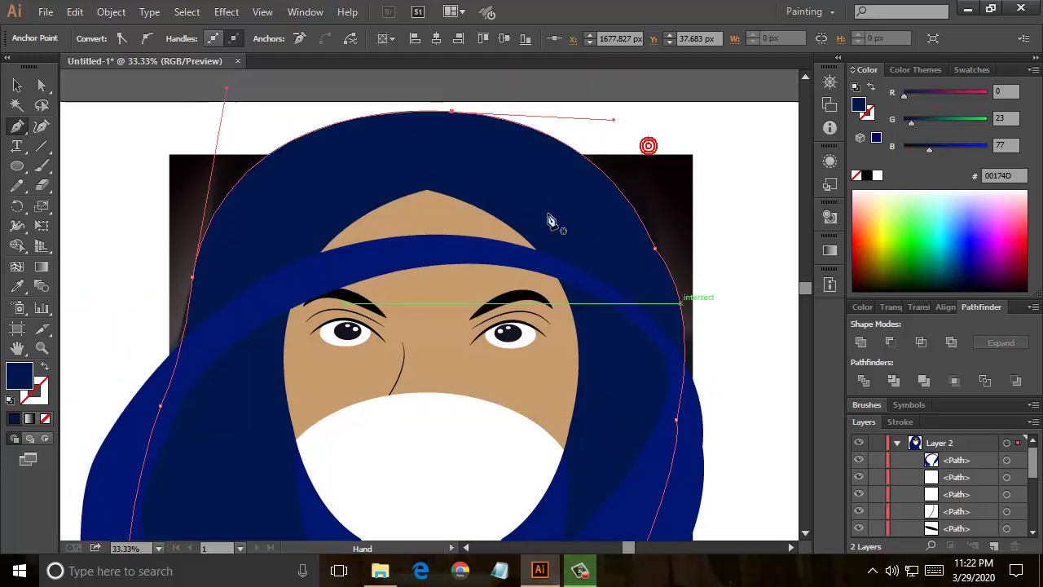
{"action": "key", "text": "a"}
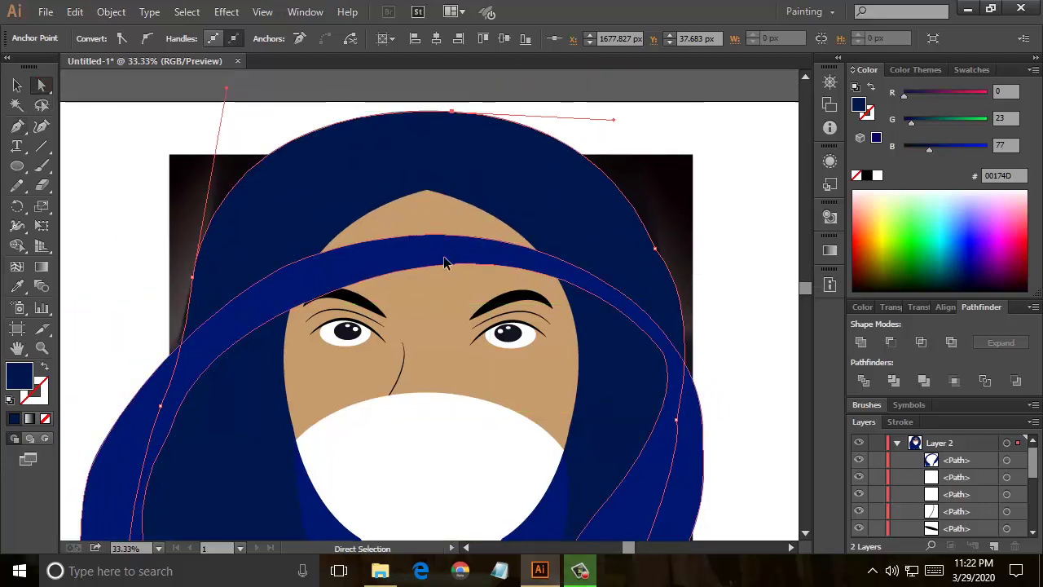
{"action": "left_click", "coordinate": [445, 261]}
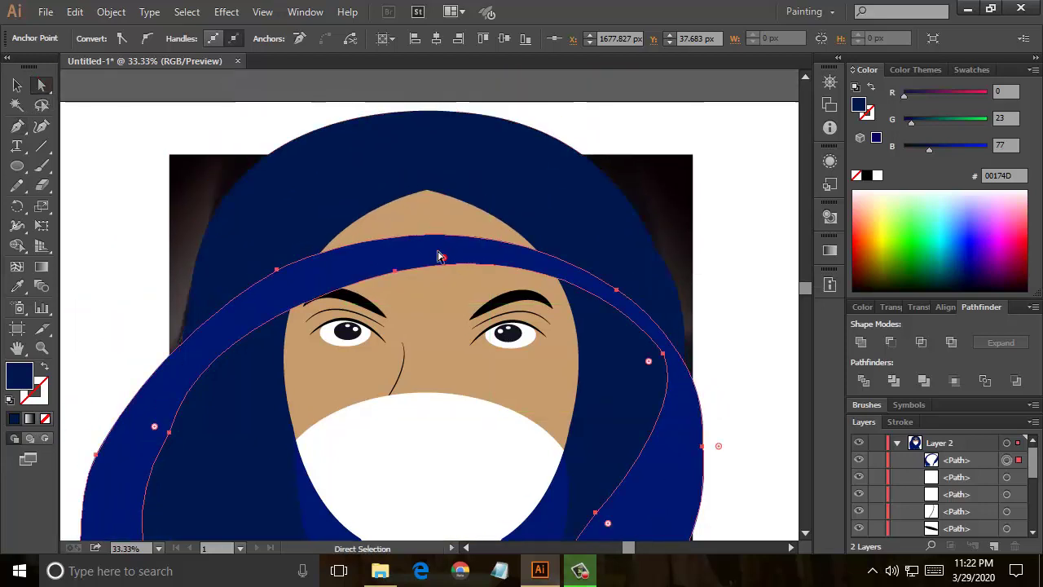
- Move the band's top anchors and handles to raise and round its upper arc
{"action": "left_click", "coordinate": [277, 271]}
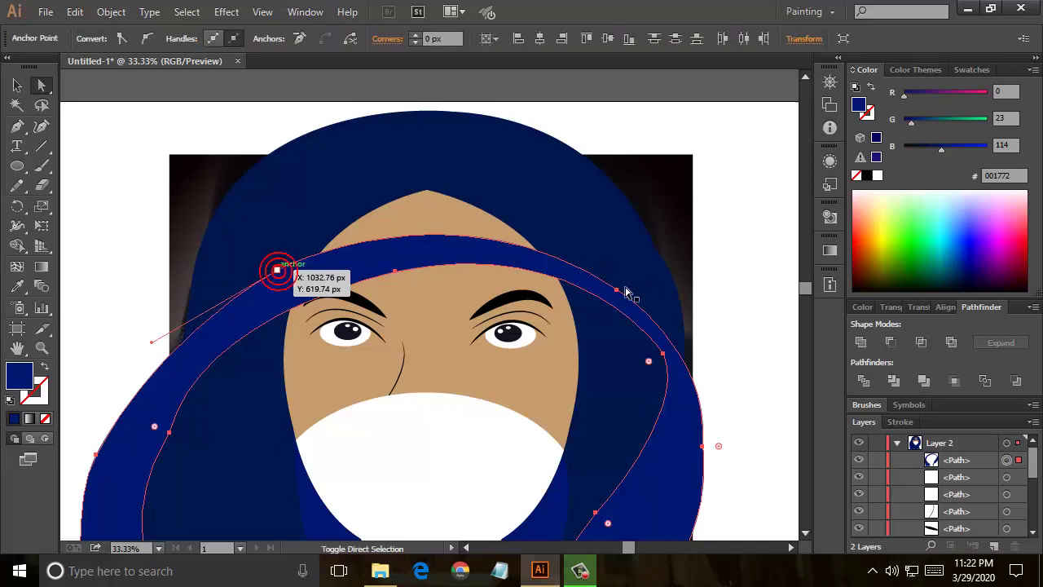
{"action": "left_click", "coordinate": [617, 289]}
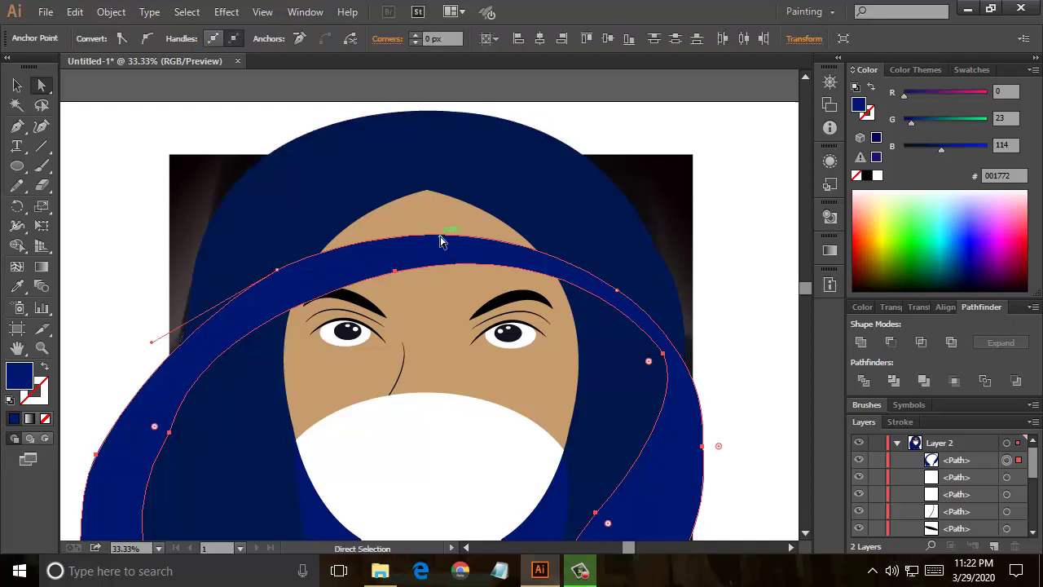
{"action": "left_click_drag", "start_coordinate": [440, 241], "coordinate": [441, 189]}
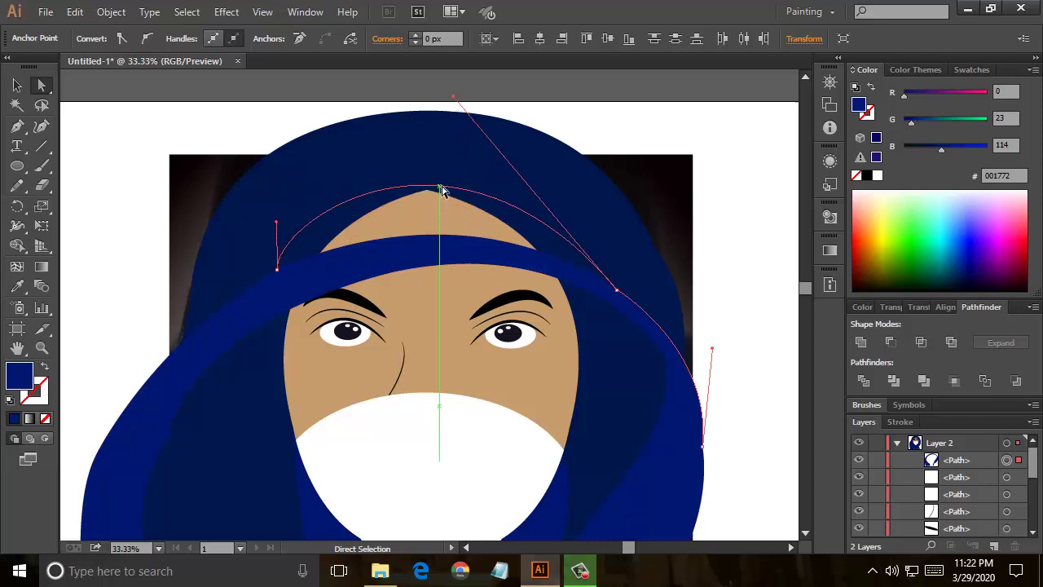
{"action": "key", "text": "ctrl+z"}
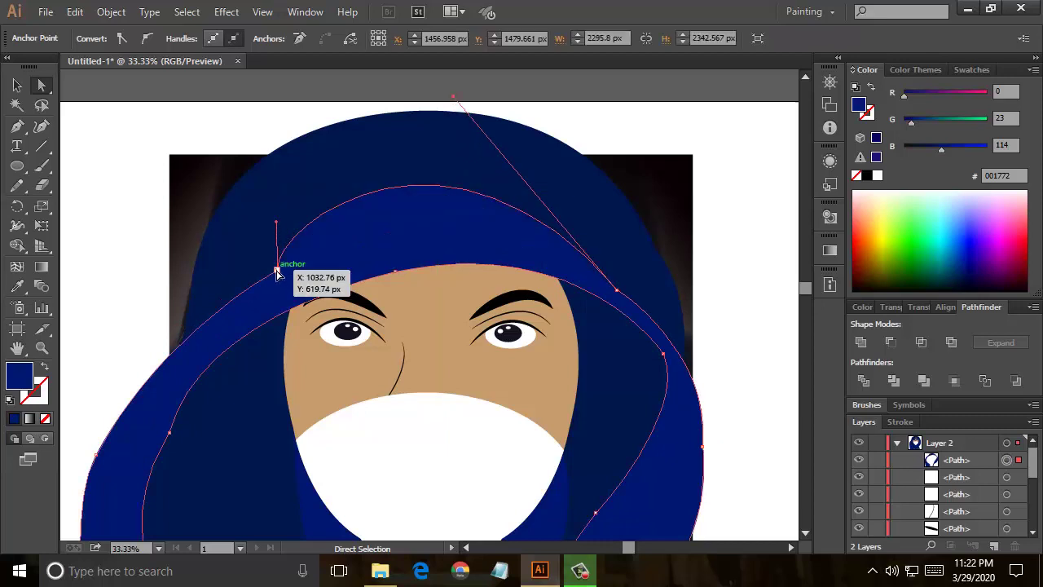
{"action": "left_click_drag", "start_coordinate": [277, 271], "coordinate": [252, 278]}
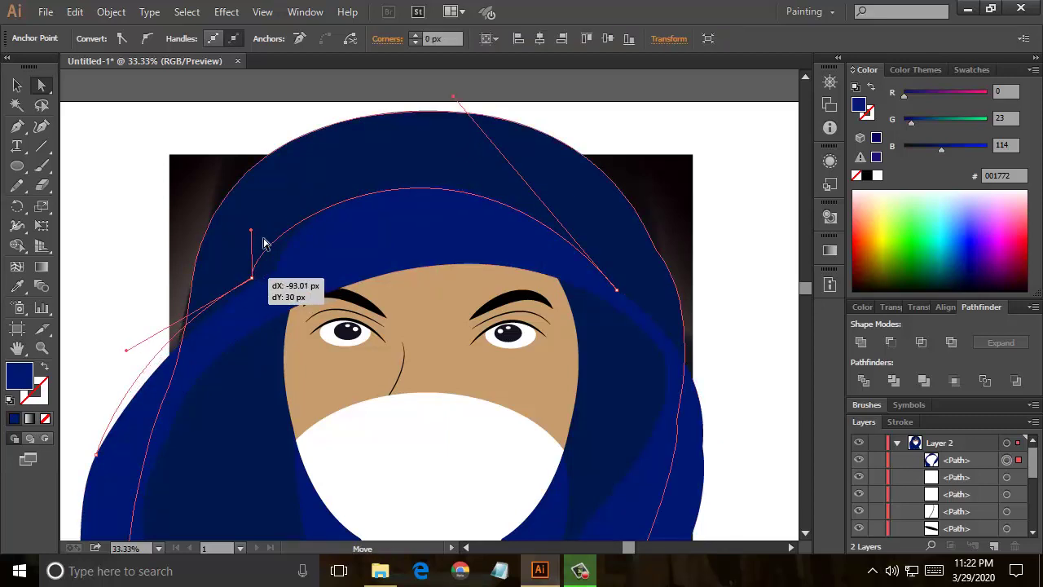
{"action": "left_click_drag", "start_coordinate": [252, 233], "coordinate": [316, 213]}
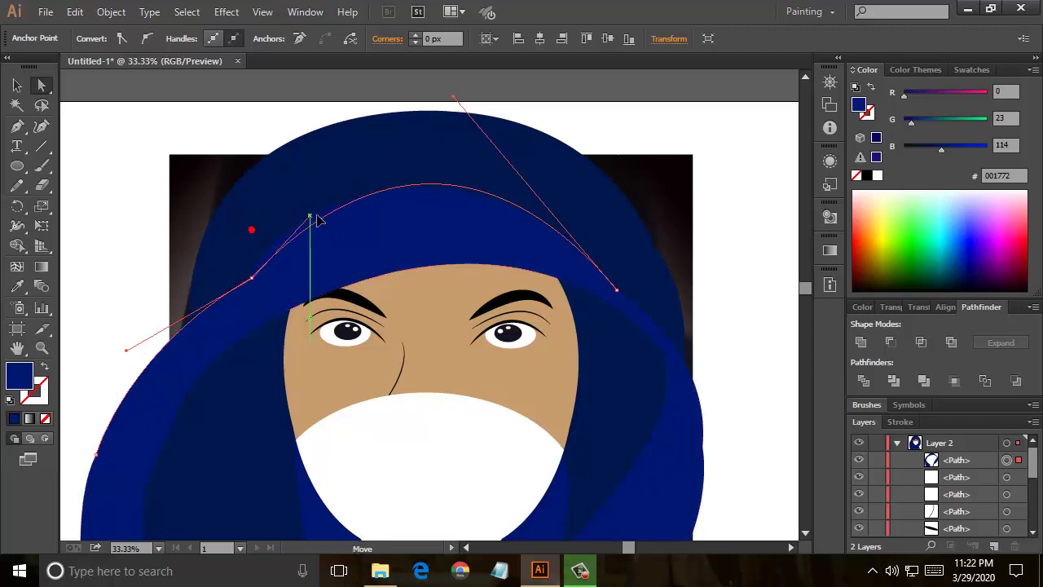
{"action": "left_click", "coordinate": [617, 291]}
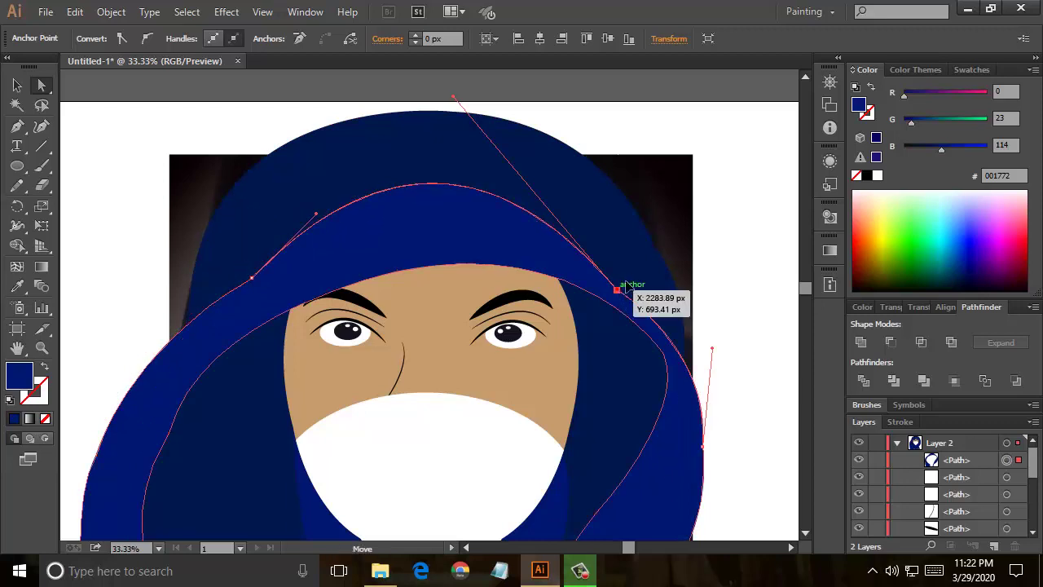
{"action": "left_click_drag", "start_coordinate": [625, 284], "coordinate": [632, 268]}
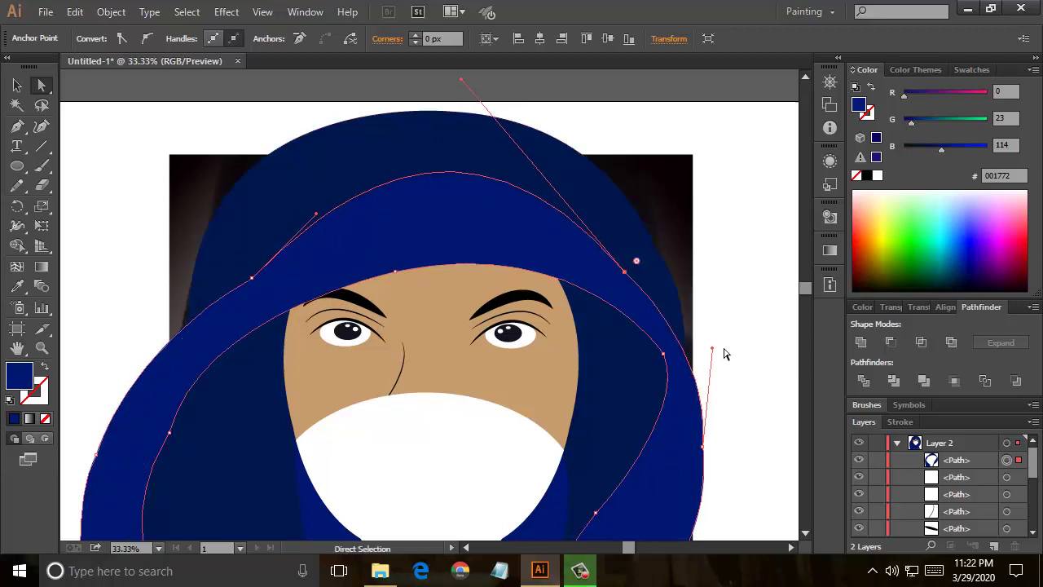
{"action": "left_click_drag", "start_coordinate": [714, 377], "coordinate": [700, 308]}
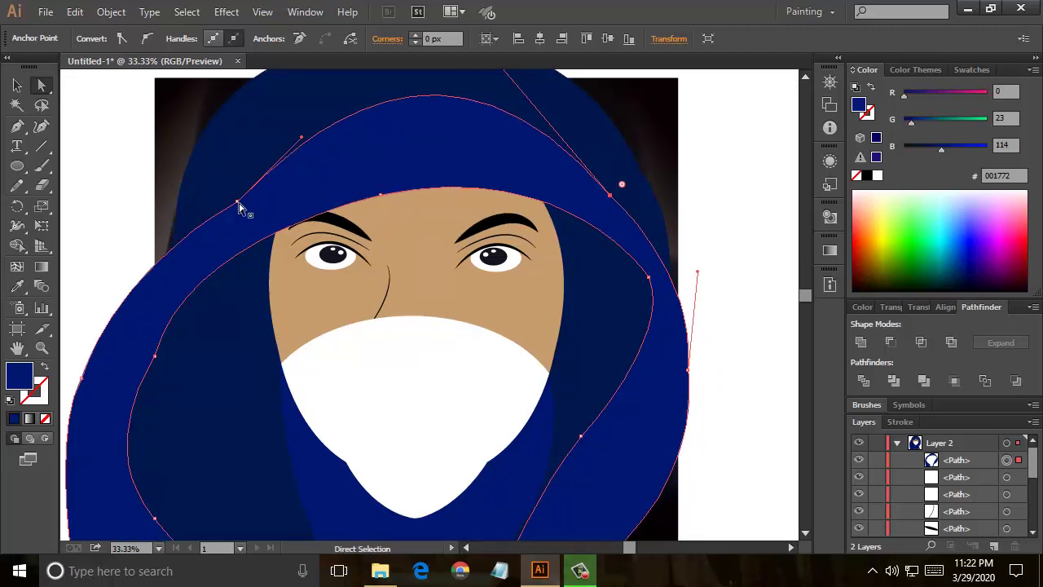
{"action": "left_click_drag", "start_coordinate": [240, 208], "coordinate": [74, 103]}
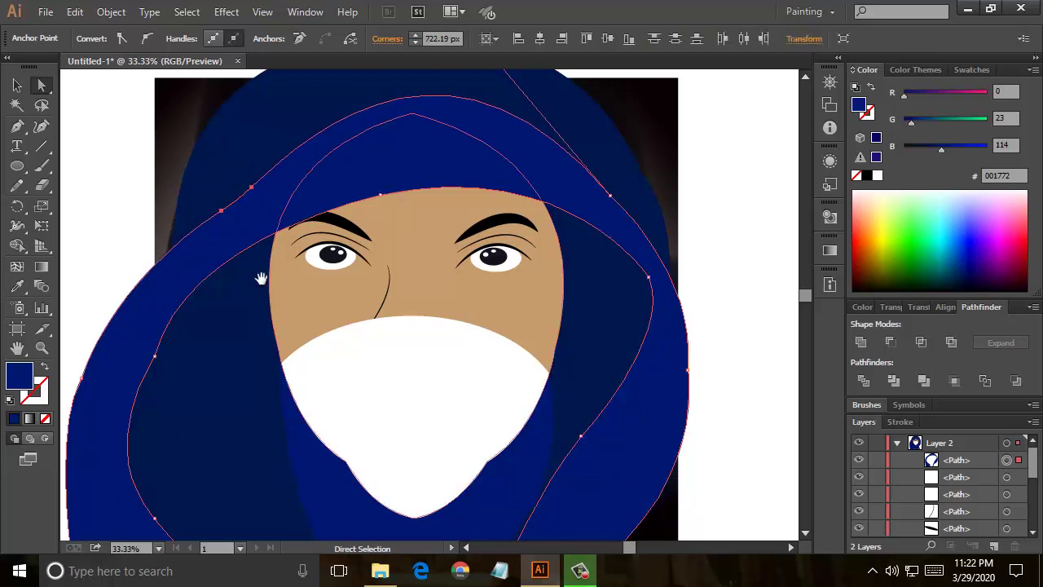
{"action": "left_click_drag", "start_coordinate": [174, 314], "coordinate": [249, 142]}
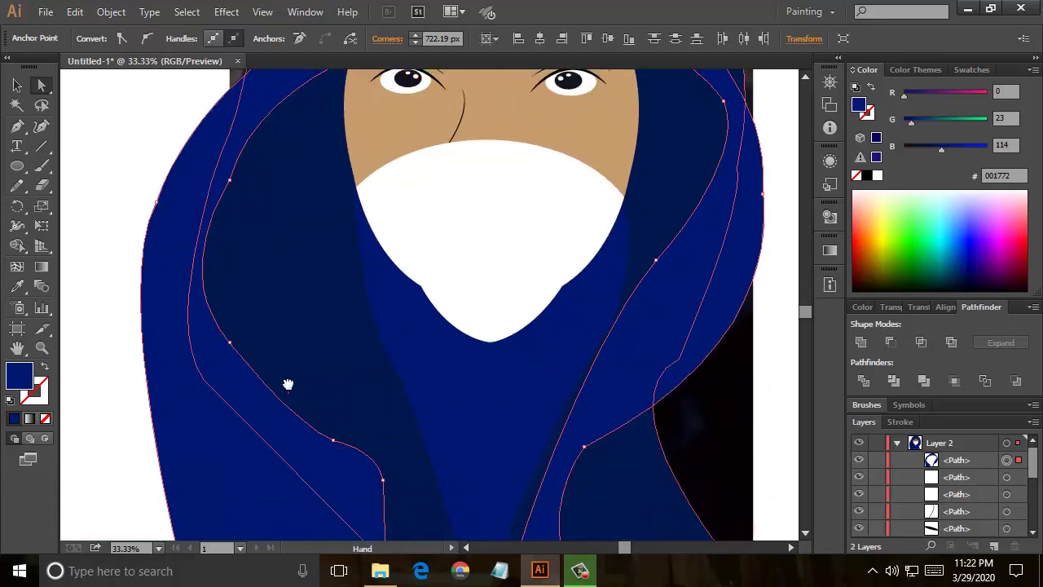
- Shift the left flap's bottom corner and curve points inward toward the chest centre
{"action": "mouse_move", "coordinate": [288, 384]}
{"action": "left_mouse_down"}
{"action": "mouse_move", "coordinate": [187, 242]}
{"action": "mouse_move", "coordinate": [236, 317]}
{"action": "left_mouse_up"}
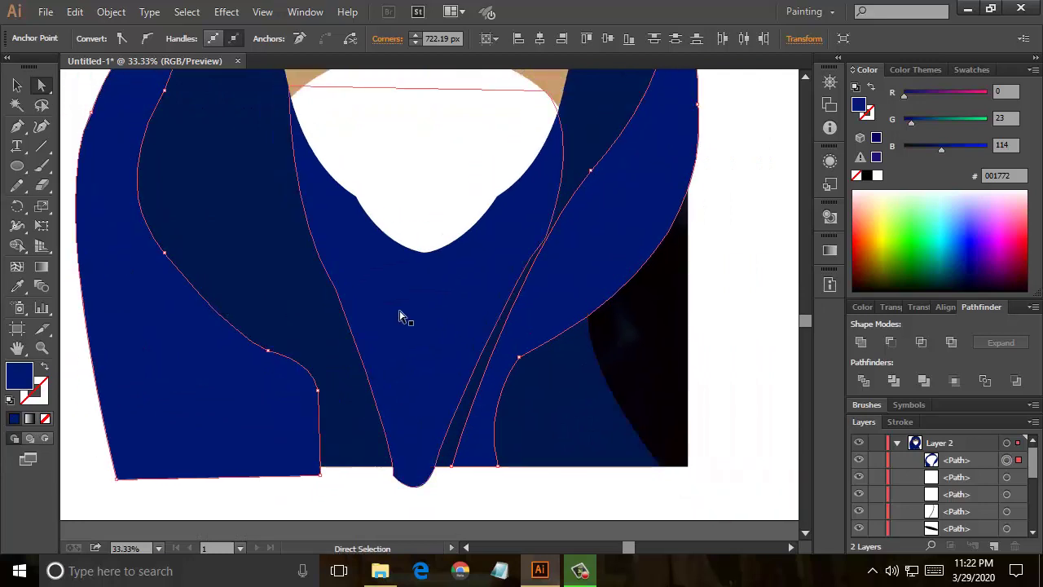
{"action": "mouse_move", "coordinate": [452, 463]}
{"action": "left_mouse_down"}
{"action": "mouse_move", "coordinate": [454, 473]}
{"action": "mouse_move", "coordinate": [434, 470]}
{"action": "left_mouse_up"}
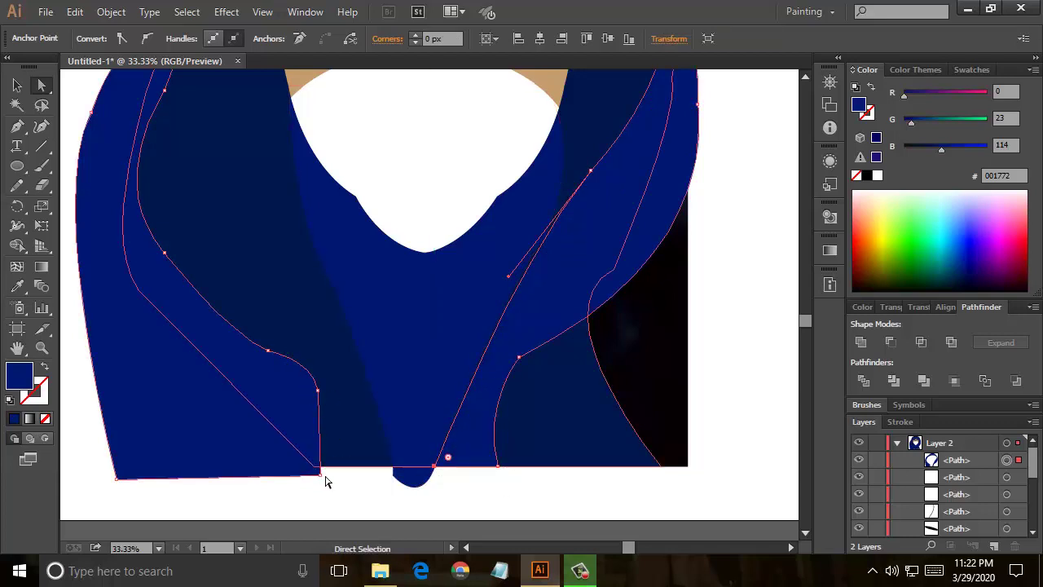
{"action": "left_click", "coordinate": [320, 475]}
{"action": "left_click", "coordinate": [317, 390]}
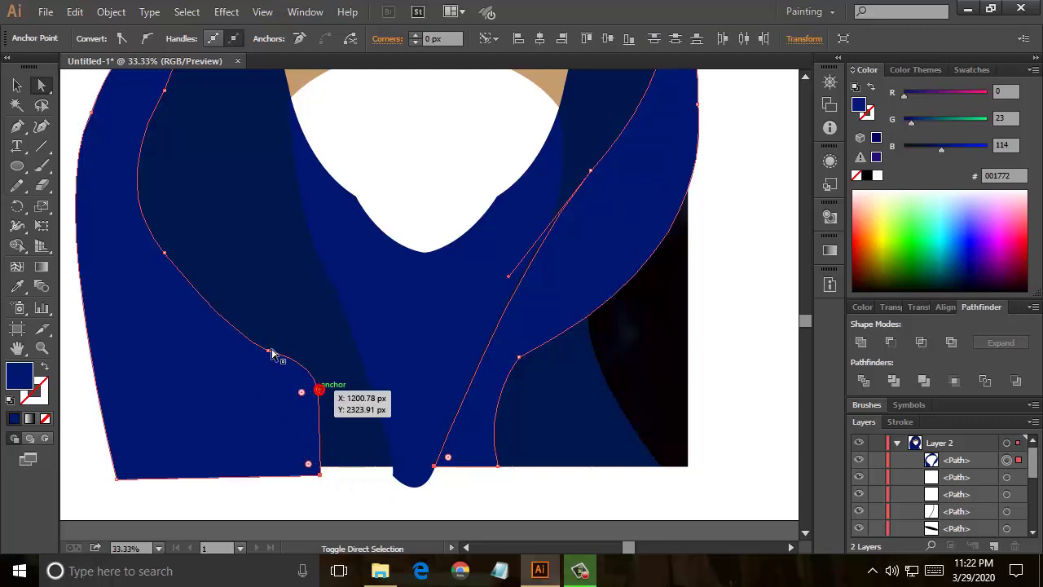
{"action": "left_click", "coordinate": [268, 349]}
{"action": "left_click", "coordinate": [164, 255]}
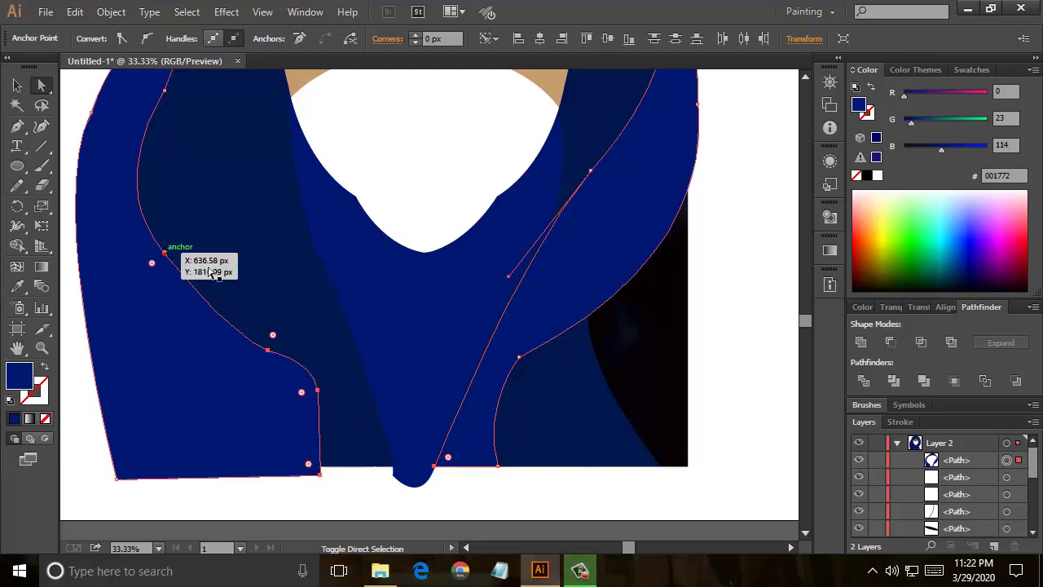
{"action": "mouse_move", "coordinate": [320, 476]}
{"action": "left_mouse_down"}
{"action": "mouse_move", "coordinate": [377, 485]}
{"action": "mouse_move", "coordinate": [383, 473]}
{"action": "left_mouse_up"}
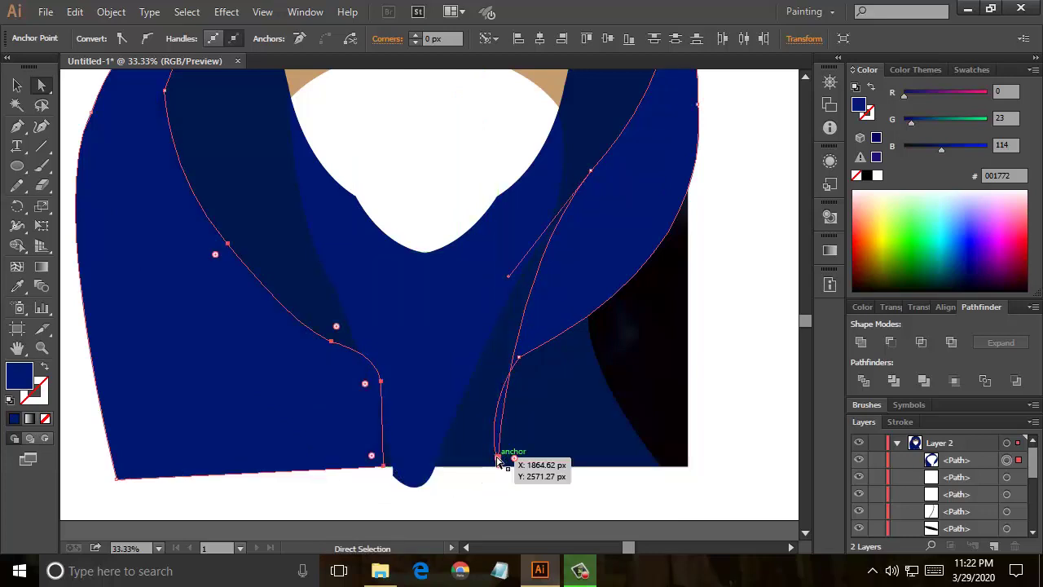
- Move the right flap's bottom point left and reshape the V point, then deselect
{"action": "left_click", "coordinate": [498, 459]}
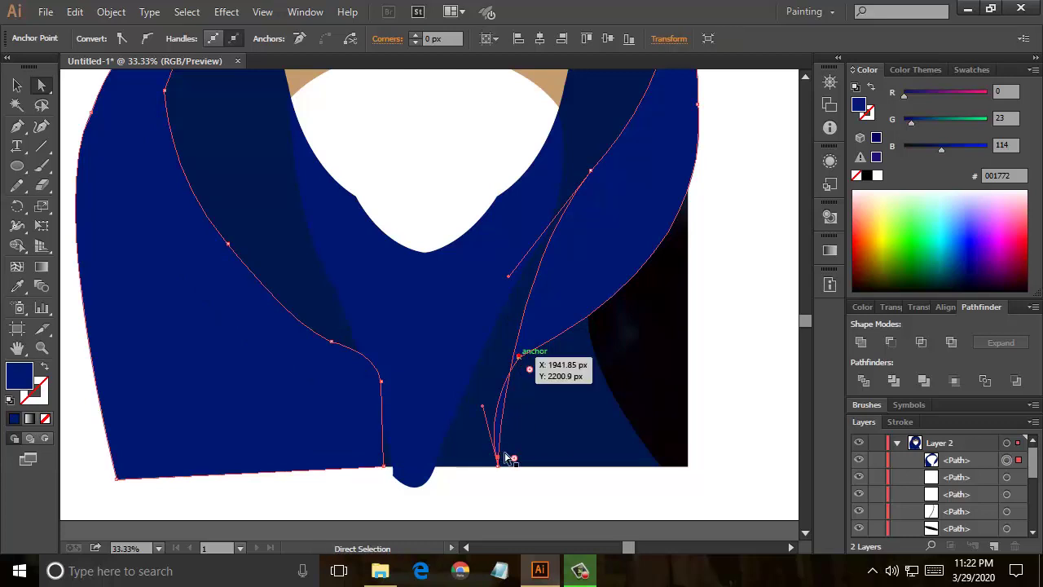
{"action": "left_click_drag", "start_coordinate": [498, 459], "coordinate": [431, 477]}
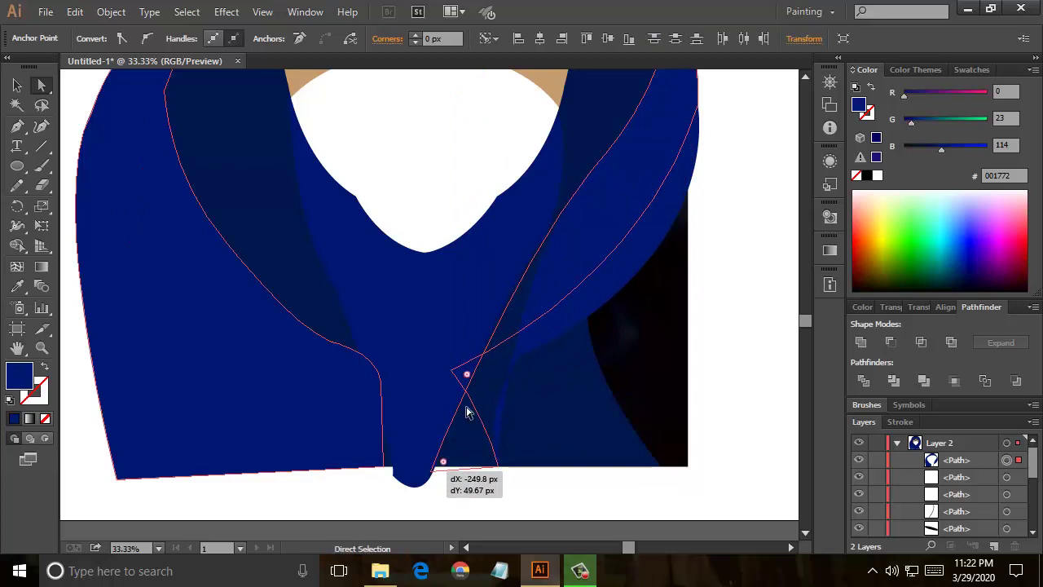
{"action": "left_click", "coordinate": [453, 371]}
{"action": "left_click_drag", "start_coordinate": [461, 375], "coordinate": [519, 355]}
{"action": "key", "text": "ctrl+shift+a"}
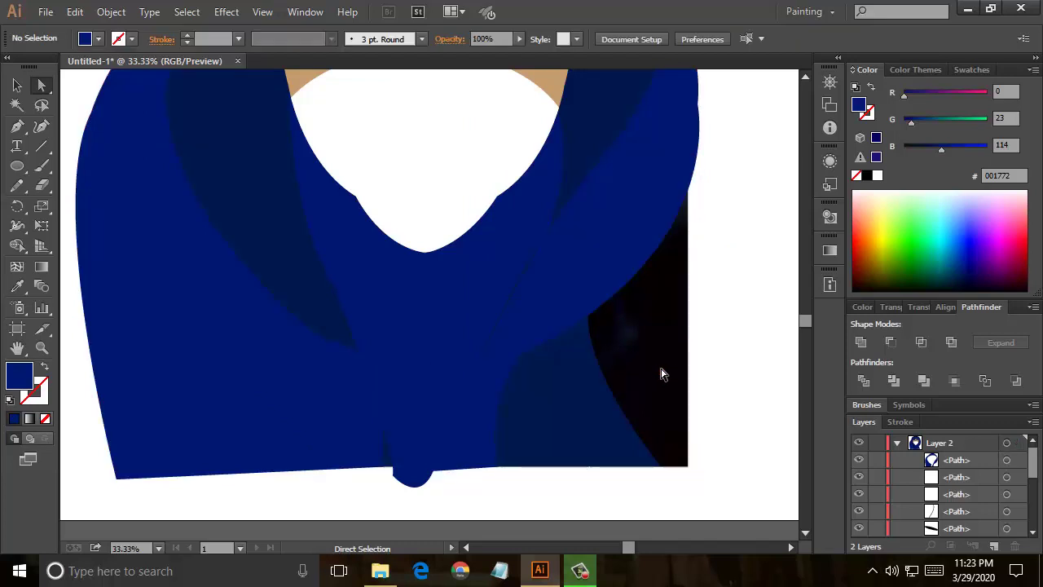
- Give the hood a darker navy fill of #001757 using the eyedropper and the B slider
{"action": "left_click_drag", "start_coordinate": [613, 403], "coordinate": [579, 570]}
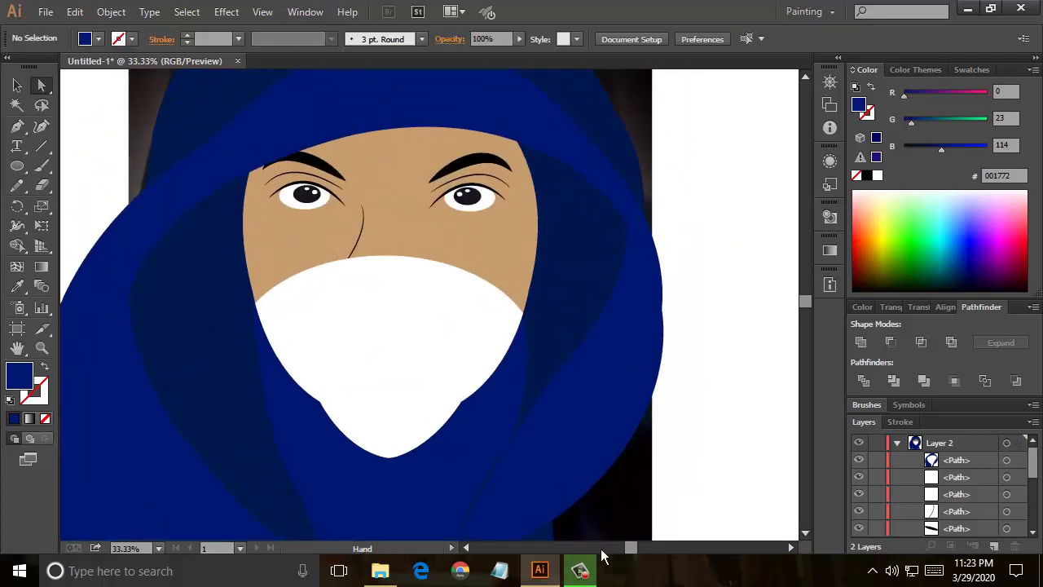
{"action": "left_click_drag", "start_coordinate": [517, 325], "coordinate": [571, 462]}
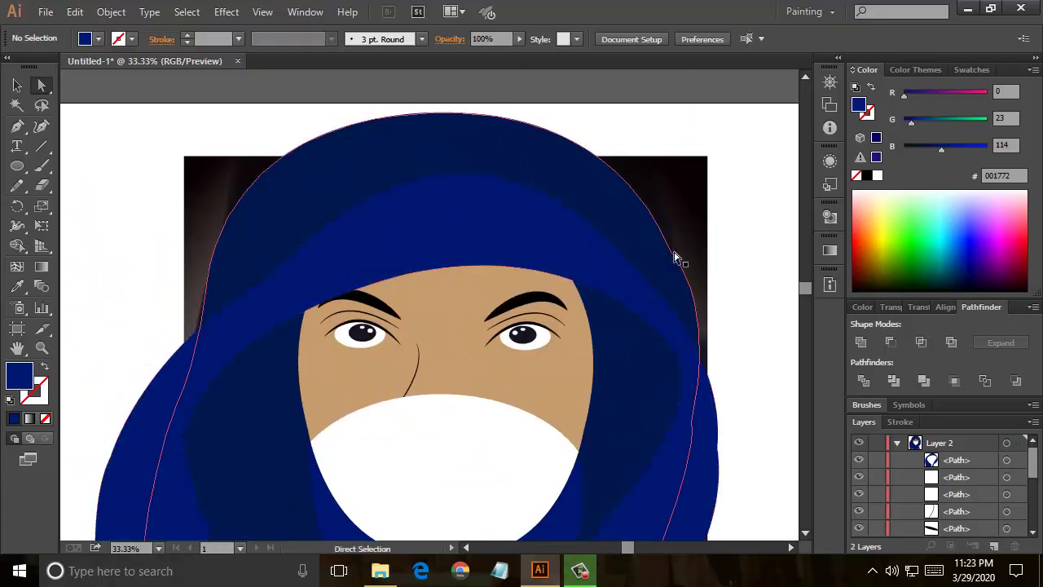
{"action": "left_click_drag", "start_coordinate": [623, 415], "coordinate": [589, 195]}
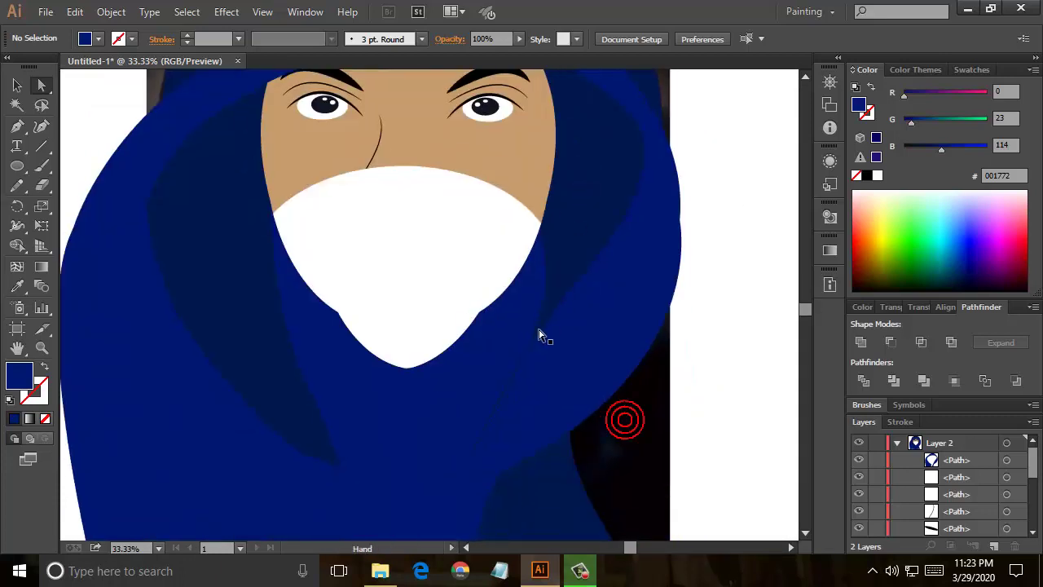
{"action": "left_click", "coordinate": [536, 417]}
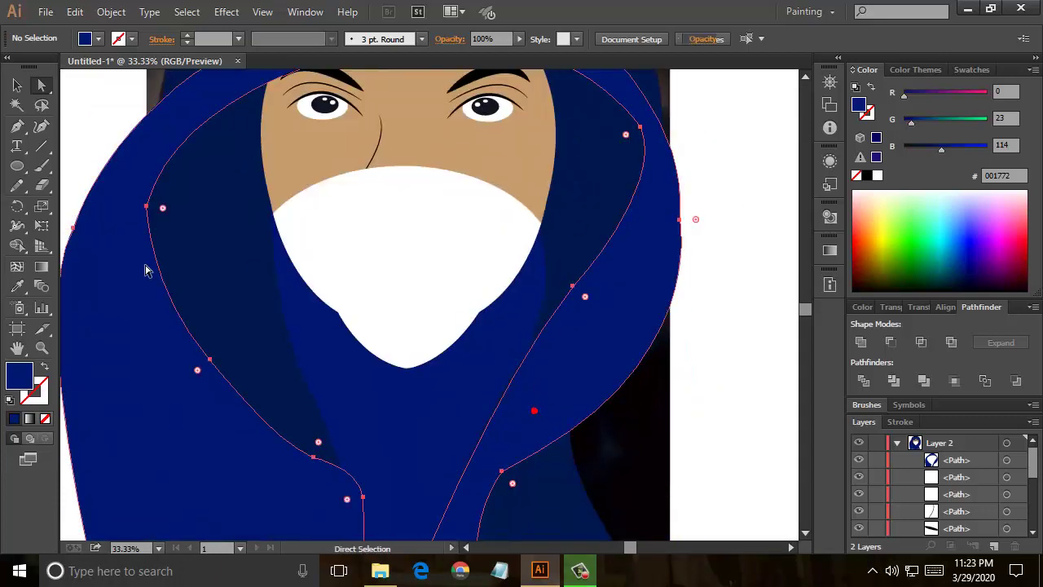
{"action": "left_click", "coordinate": [17, 286]}
{"action": "left_click", "coordinate": [673, 172]}
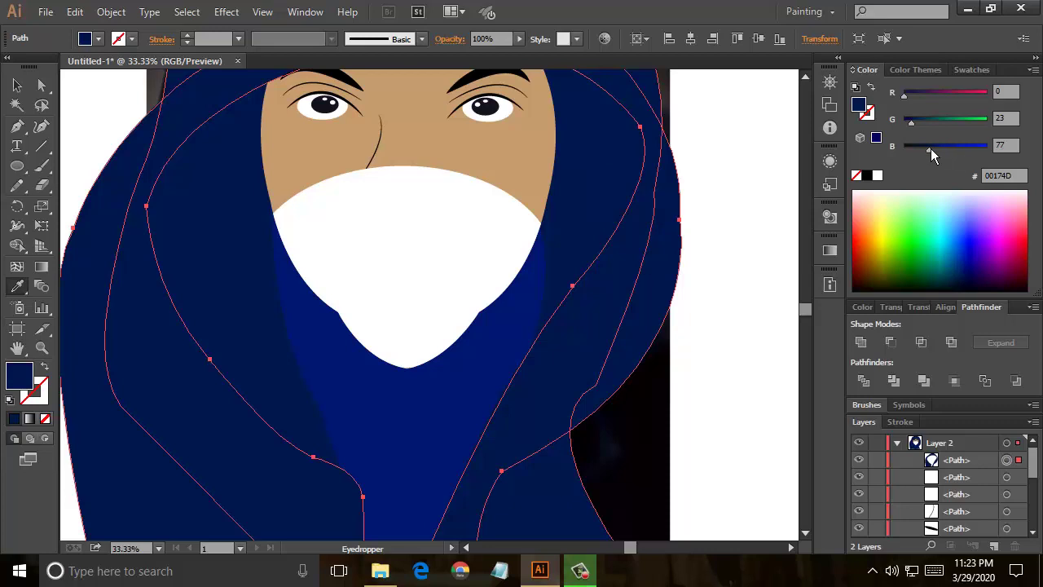
{"action": "left_click_drag", "start_coordinate": [929, 150], "coordinate": [933, 155]}
{"action": "key", "text": "v"}
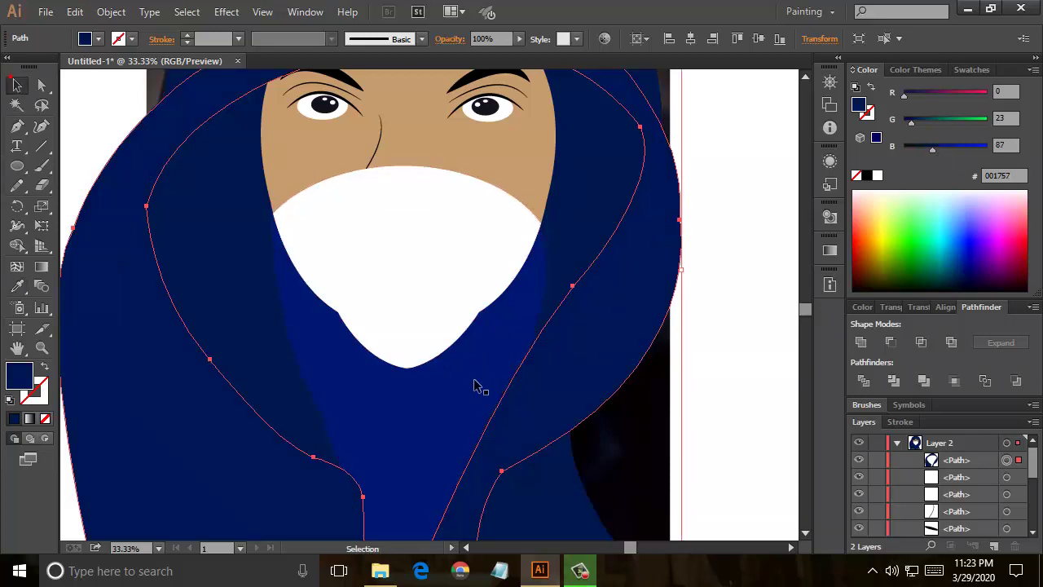
{"action": "left_click", "coordinate": [477, 384]}
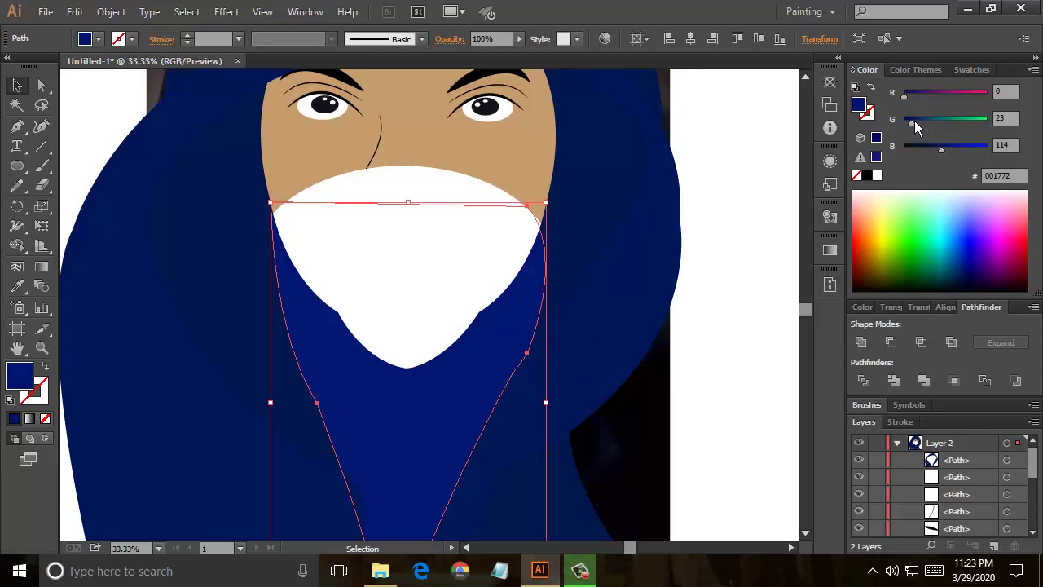
- Raise the inner V scarf piece's green to about 56, making it a brighter blue 003672
{"action": "left_click_drag", "start_coordinate": [915, 121], "coordinate": [926, 121]}
{"action": "scroll", "coordinate": [665, 317], "scroll_direction": "down", "scroll_amount": 1}
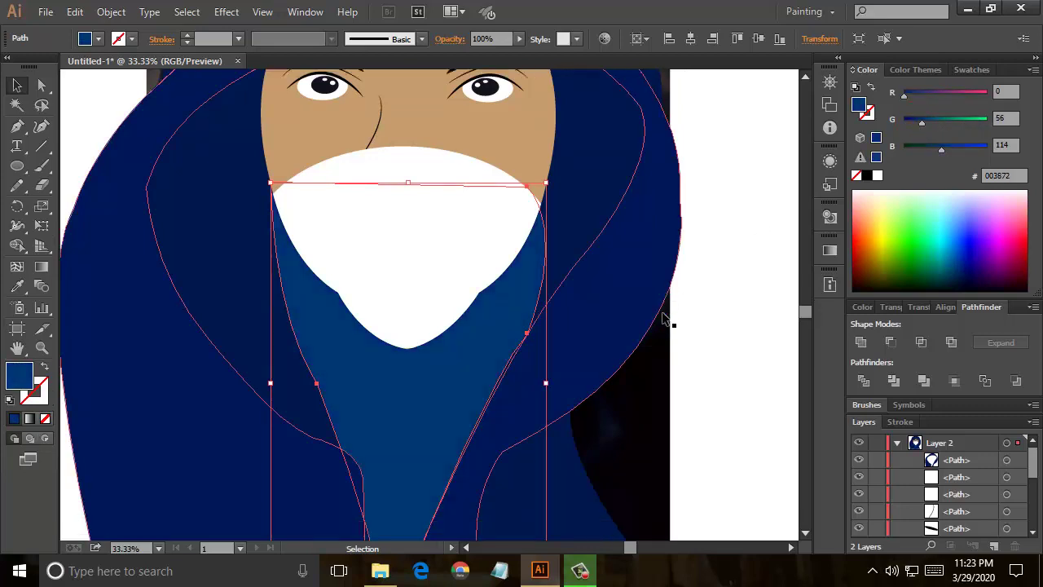
{"action": "scroll", "coordinate": [664, 318], "scroll_direction": "down", "scroll_amount": 2}
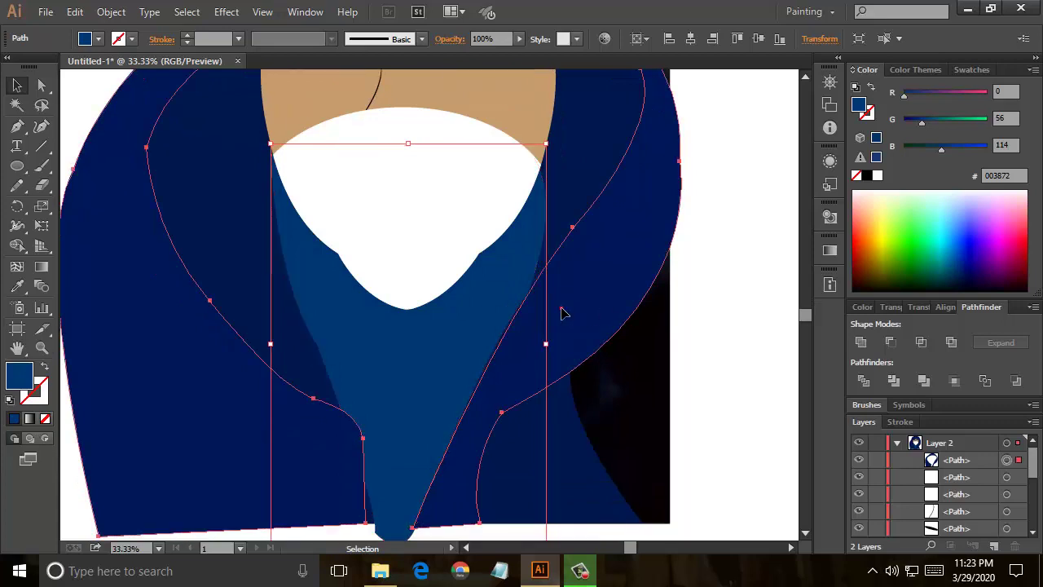
{"action": "left_click", "coordinate": [560, 308]}
{"action": "scroll", "coordinate": [587, 398], "scroll_direction": "down", "scroll_amount": 2}
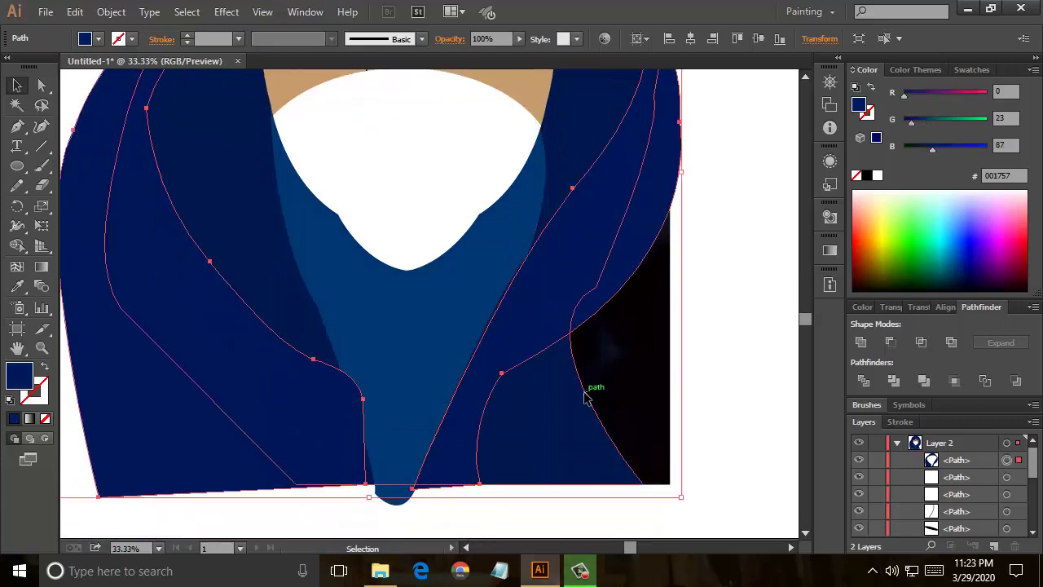
{"action": "scroll", "coordinate": [585, 397], "scroll_direction": "up", "scroll_amount": 1}
{"action": "scroll", "coordinate": [587, 397], "scroll_direction": "down", "scroll_amount": 4}
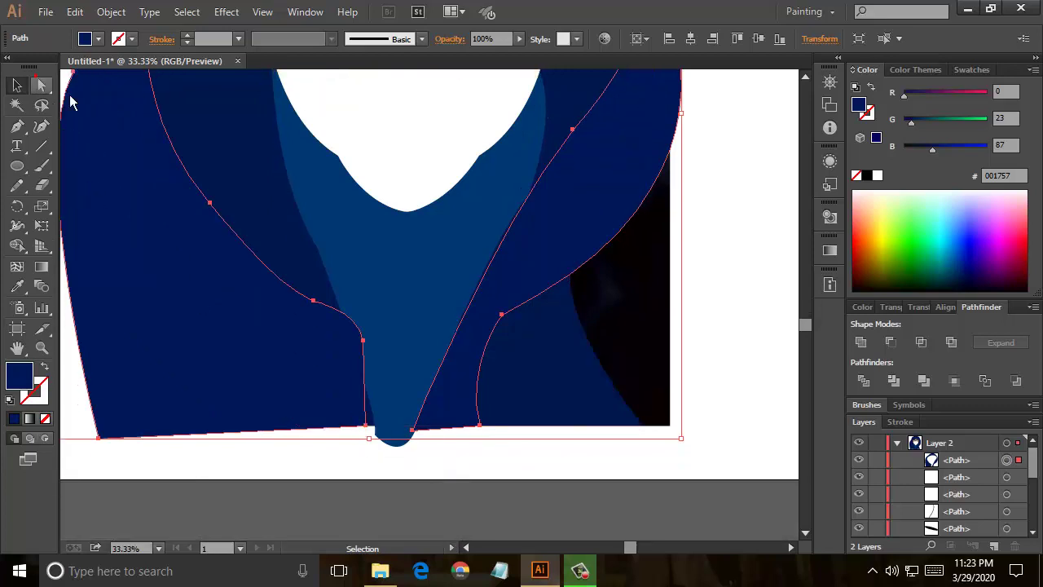
- Move the hood flap's bottom corner anchor onto the V's tip so both flaps converge
{"action": "left_click", "coordinate": [42, 85]}
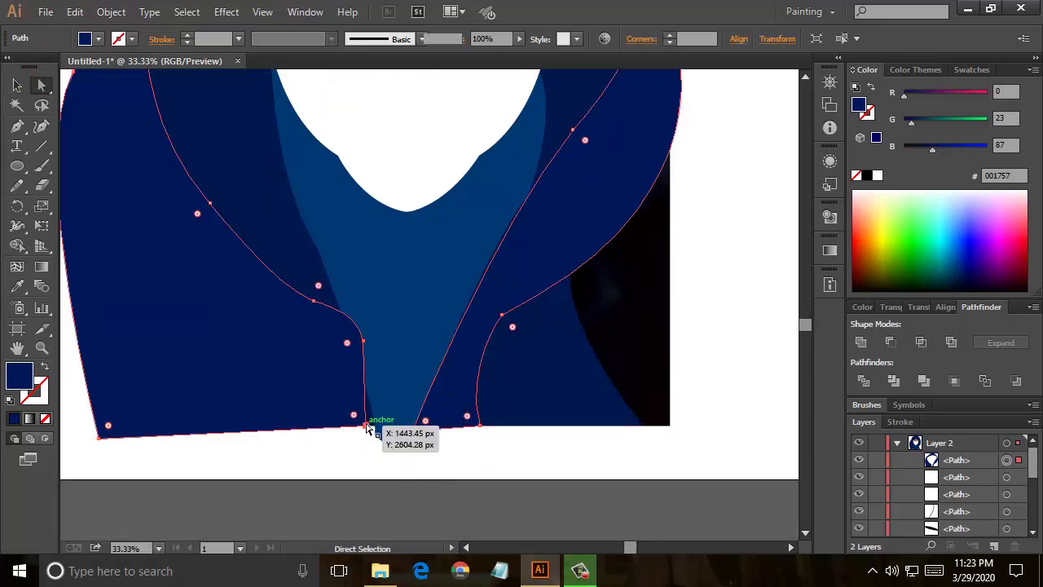
{"action": "left_click_drag", "start_coordinate": [371, 431], "coordinate": [412, 435]}
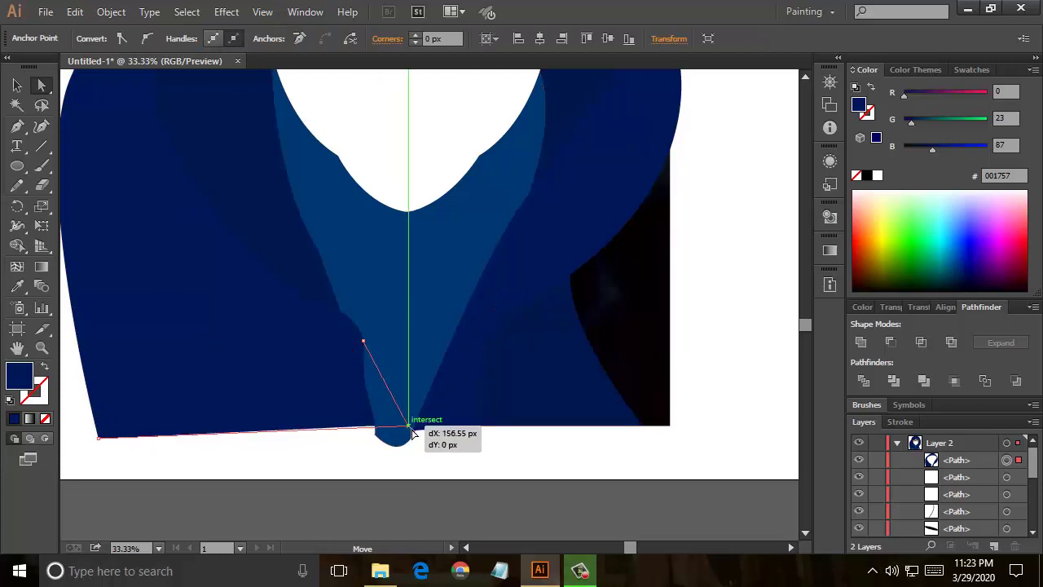
{"action": "left_click_drag", "start_coordinate": [490, 438], "coordinate": [514, 459]}
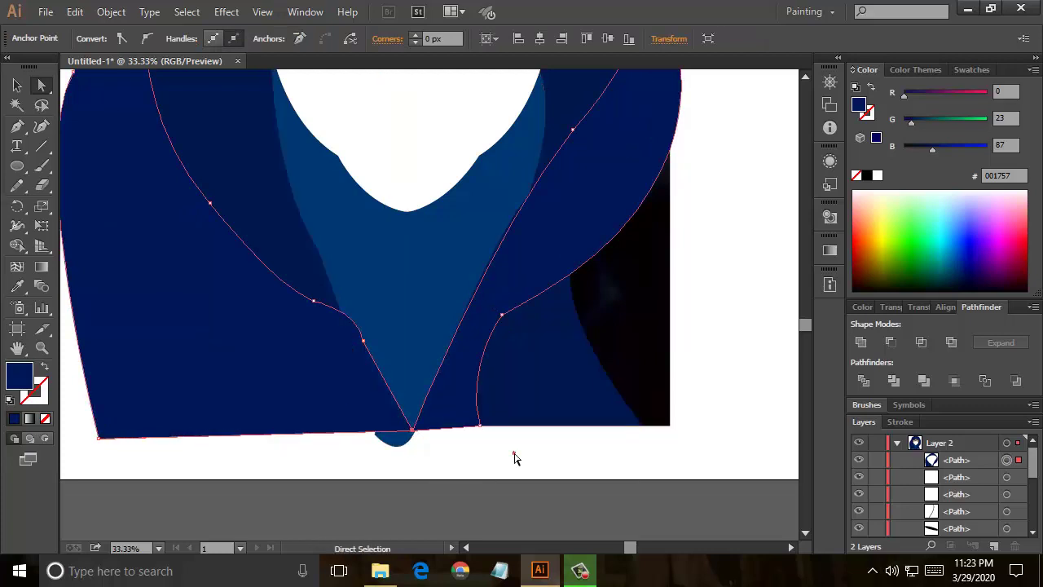
{"action": "left_click", "coordinate": [514, 459]}
{"action": "scroll", "coordinate": [512, 460], "scroll_direction": "up", "scroll_amount": 3}
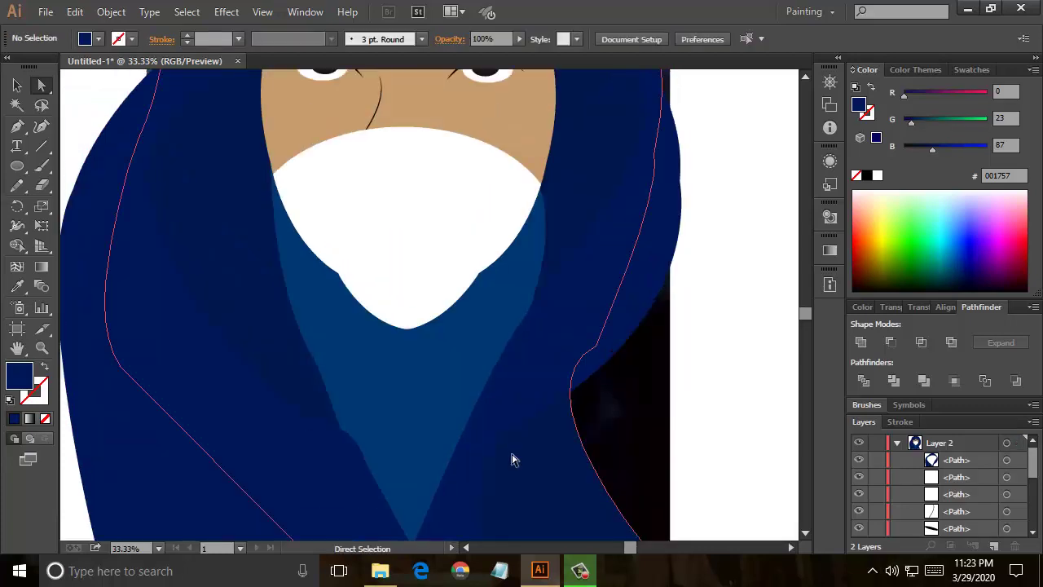
{"action": "scroll", "coordinate": [513, 457], "scroll_direction": "up", "scroll_amount": 3}
{"action": "scroll", "coordinate": [690, 410], "scroll_direction": "up", "scroll_amount": 2}
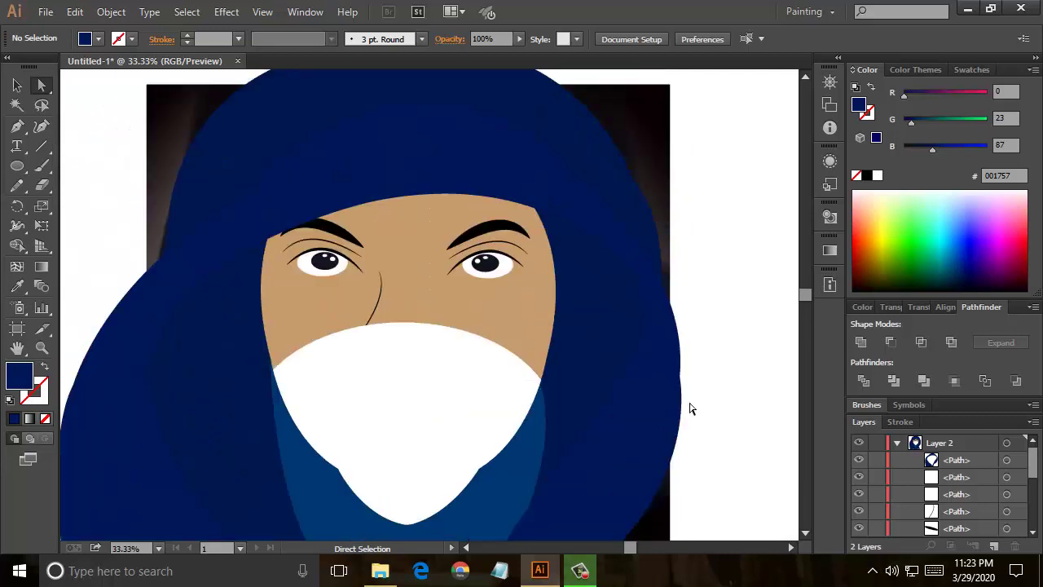
- Hide Layer 1's dark background and zoom out to see the whole artboard
{"action": "scroll", "coordinate": [976, 473], "scroll_direction": "down", "scroll_amount": 5}
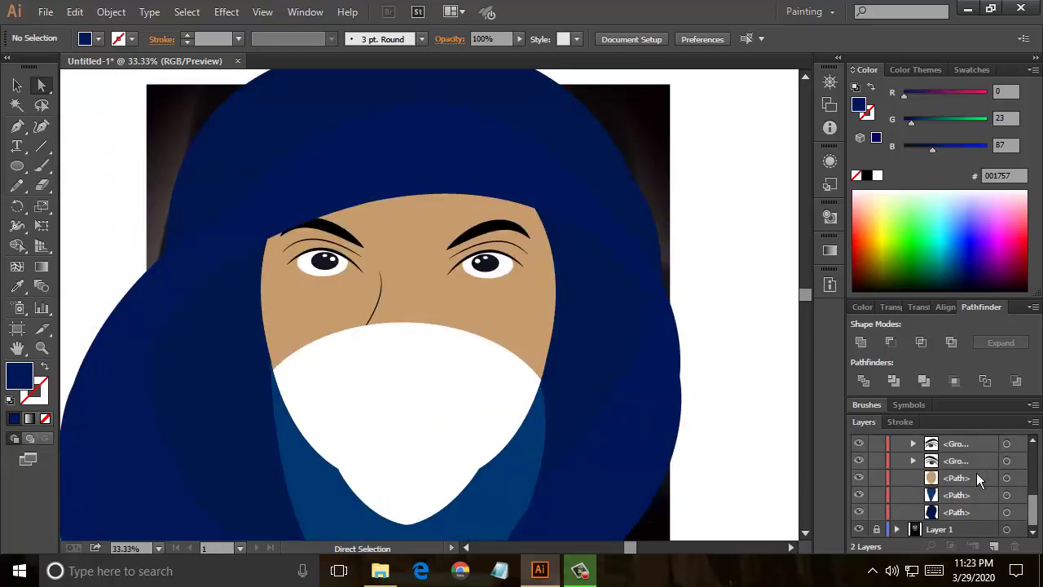
{"action": "left_click", "coordinate": [860, 529]}
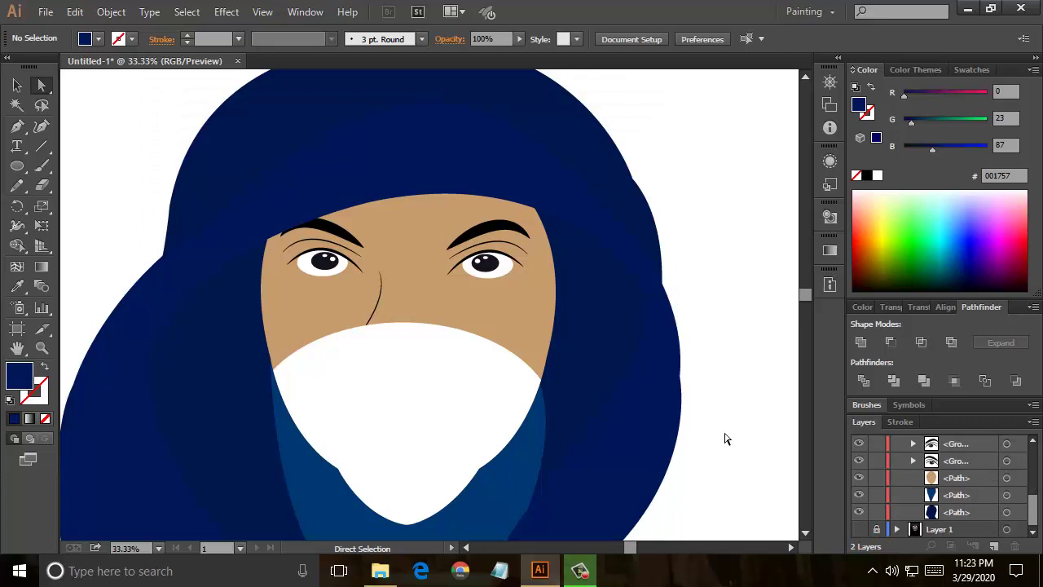
{"action": "key", "text": "ctrl+minus"}
{"action": "key", "text": "ctrl+minus"}
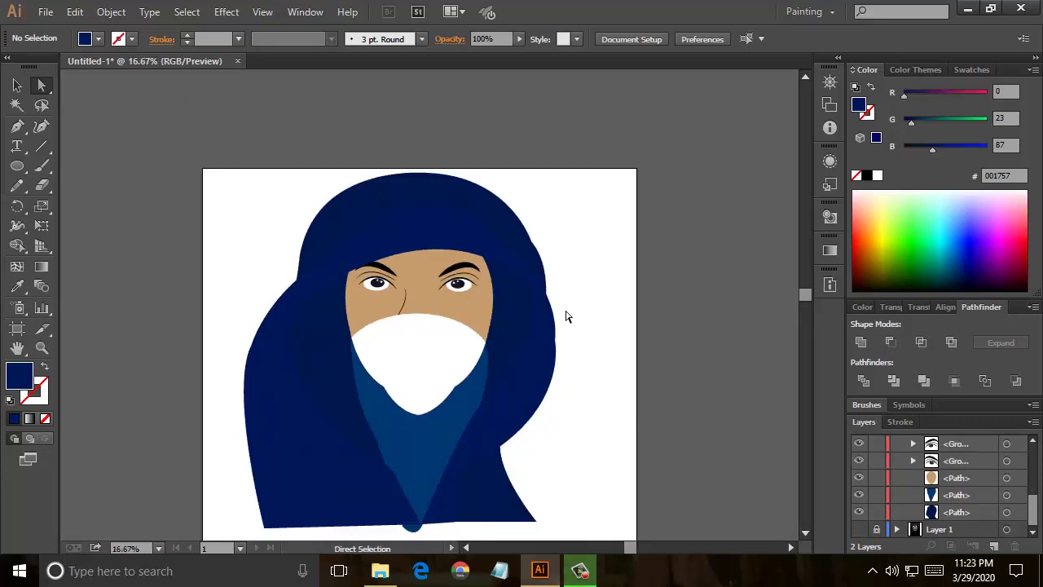
{"action": "left_click", "coordinate": [16, 166]}
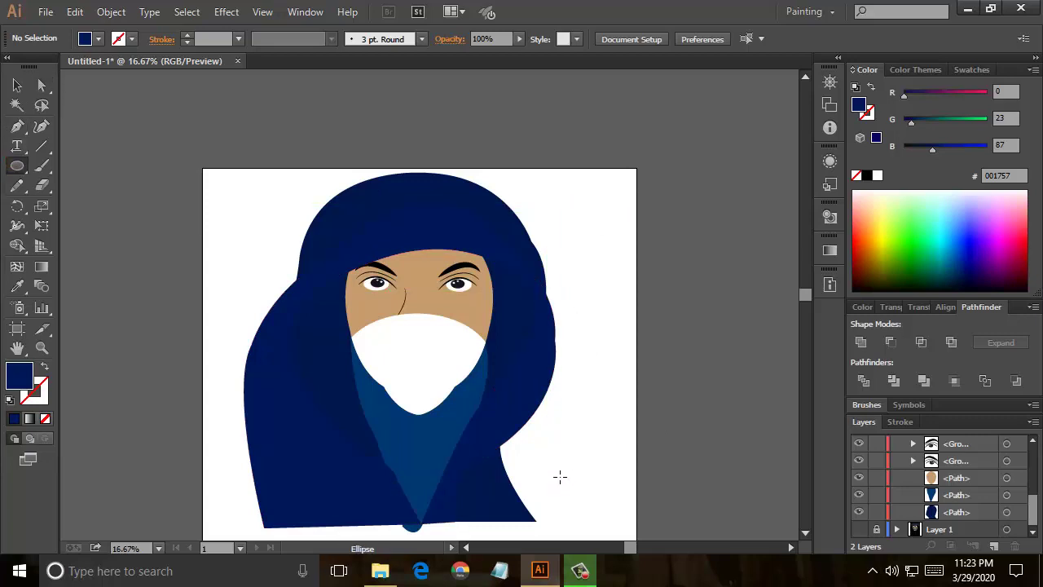
- Draw a large navy circle over the head and send it behind the whole portrait
{"action": "left_click_drag", "start_coordinate": [577, 482], "coordinate": [242, 168]}
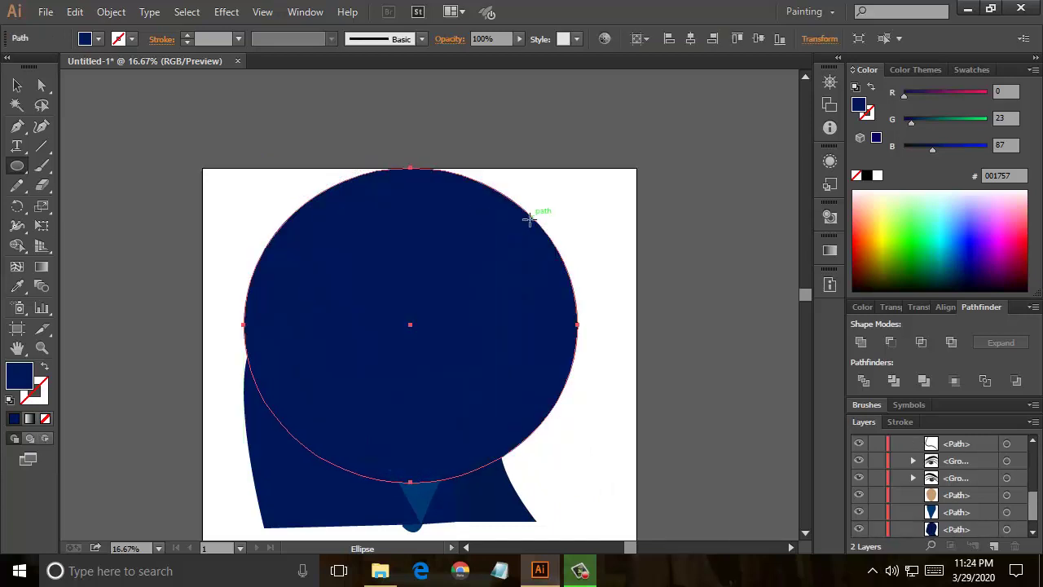
{"action": "left_click", "coordinate": [17, 85]}
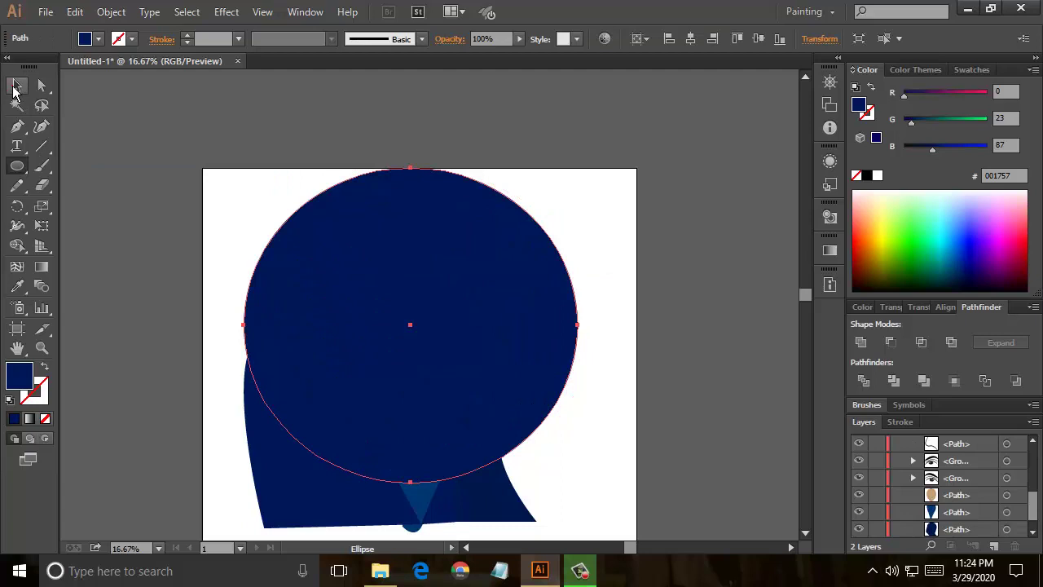
{"action": "right_click", "coordinate": [426, 217]}
{"action": "mouse_move", "coordinate": [522, 447]}
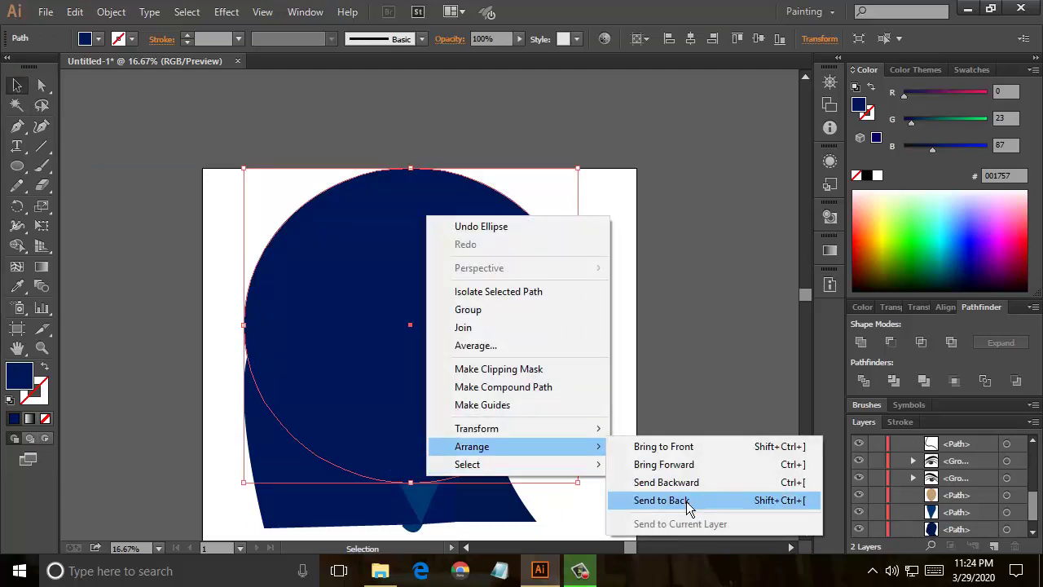
{"action": "left_click", "coordinate": [685, 501]}
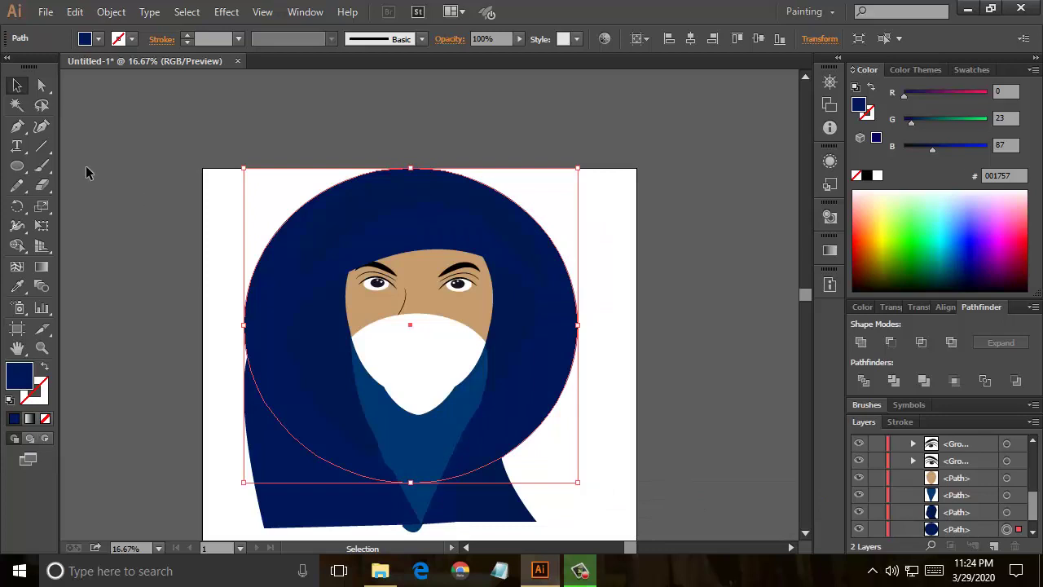
- Select all the artwork and switch to the Shape Builder tool
{"action": "key", "text": "a"}
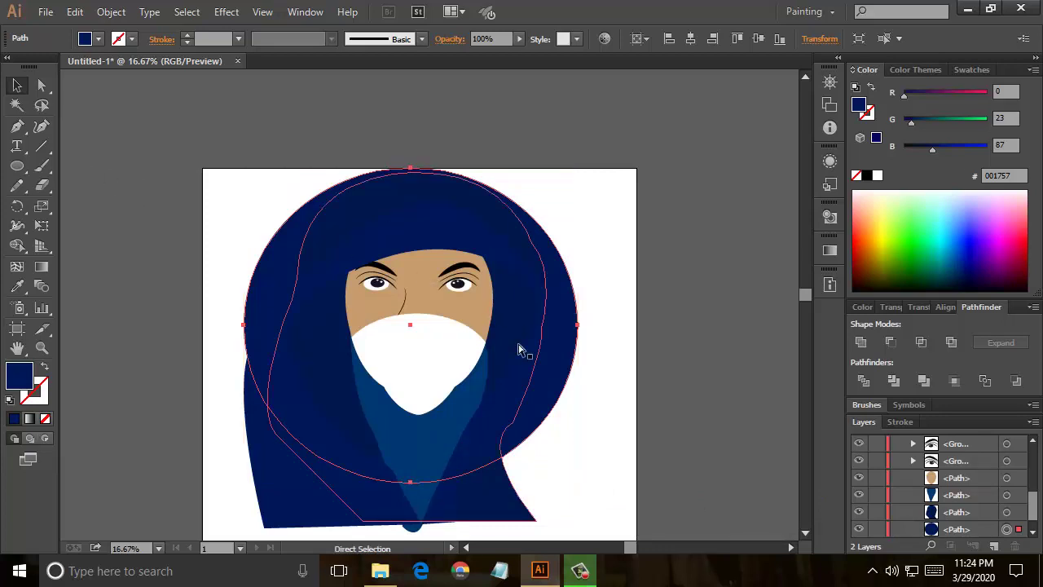
{"action": "key", "text": "v"}
{"action": "key", "text": "ctrl+a"}
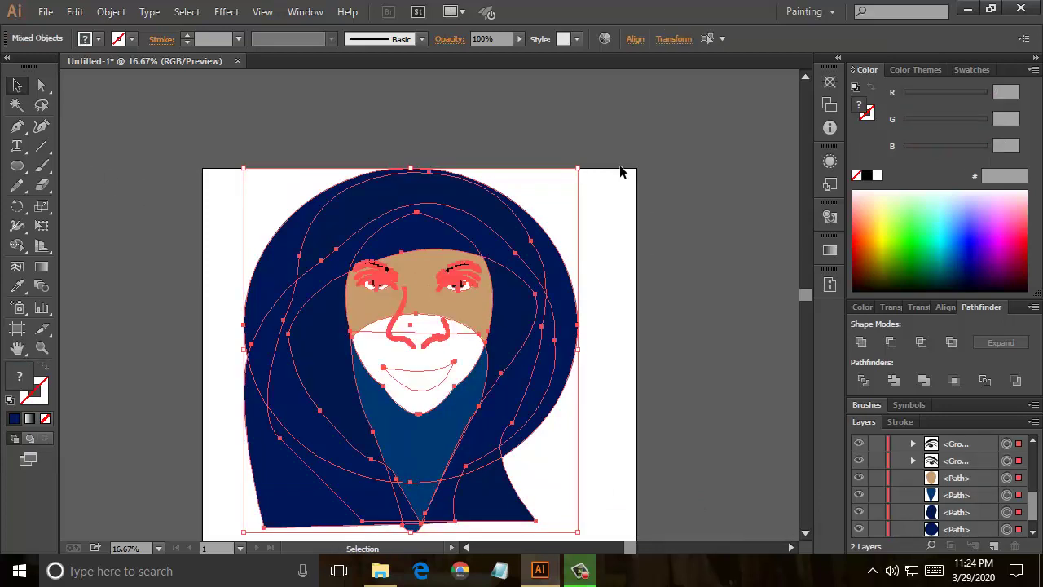
{"action": "left_click", "coordinate": [74, 12]}
{"action": "left_click", "coordinate": [75, 12]}
{"action": "left_click", "coordinate": [192, 13]}
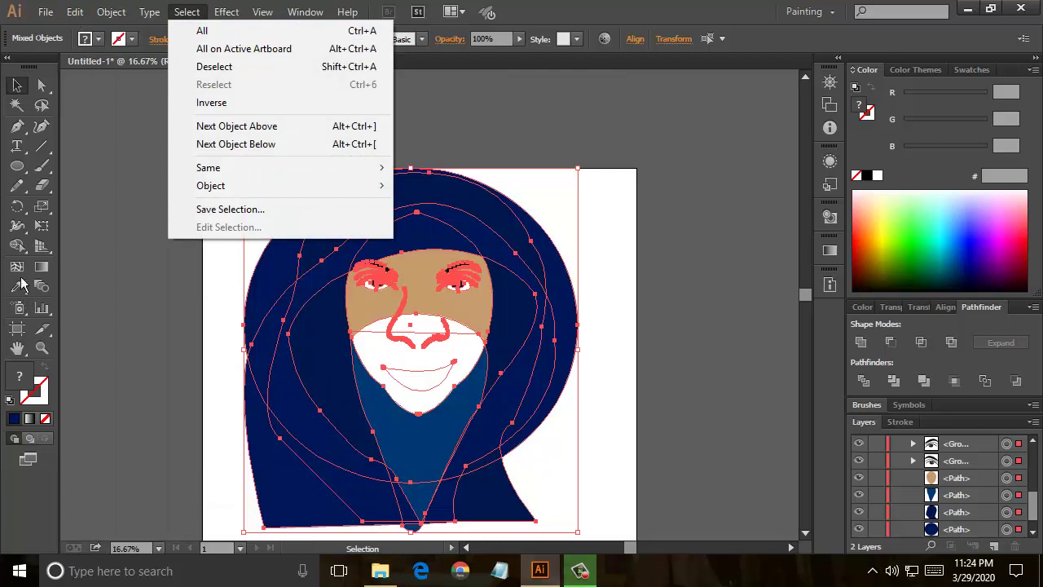
{"action": "left_click", "coordinate": [17, 247]}
{"action": "left_click", "coordinate": [16, 247]}
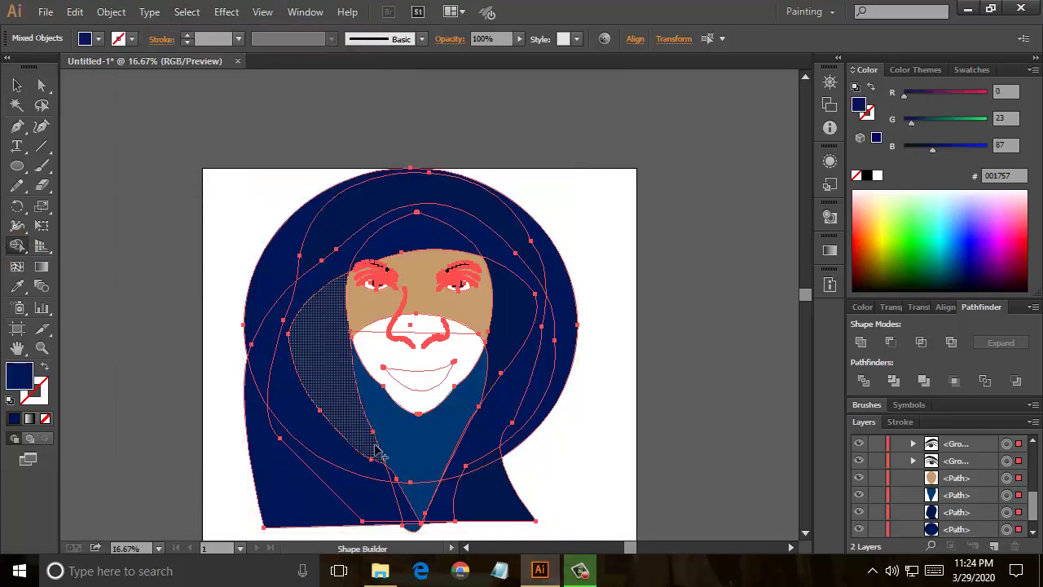
- Erase the hood and scarf pieces hanging outside the circle at the bottom
{"action": "left_click", "coordinate": [280, 486]}
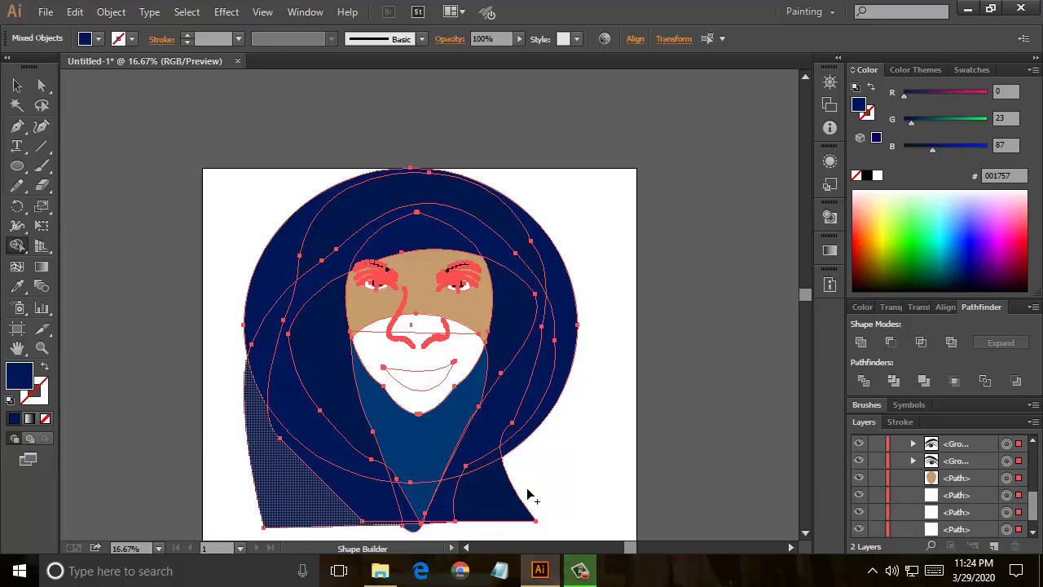
{"action": "left_click_drag", "start_coordinate": [528, 494], "coordinate": [354, 489]}
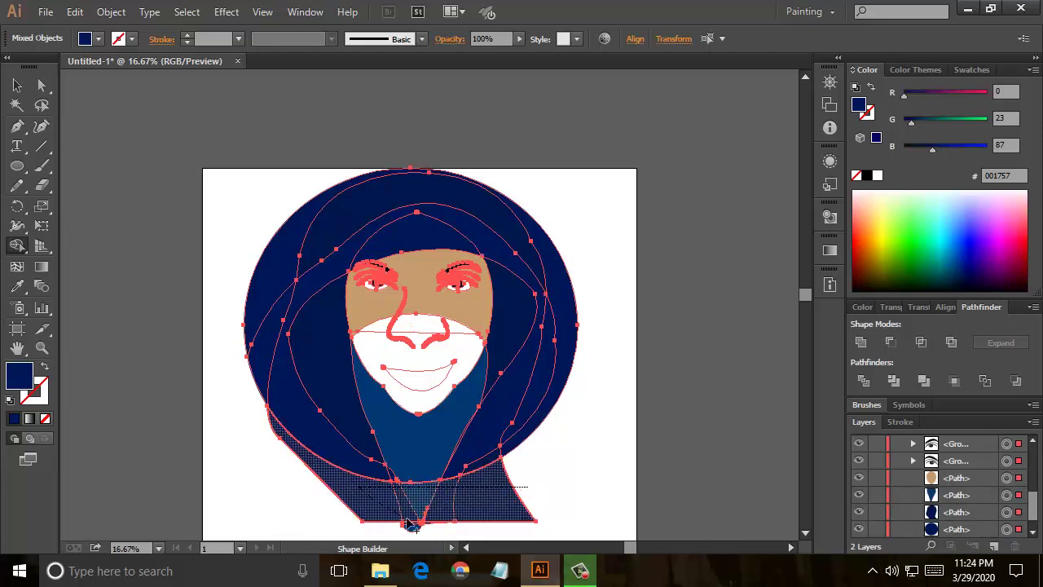
{"action": "left_click_drag", "start_coordinate": [354, 489], "coordinate": [432, 521]}
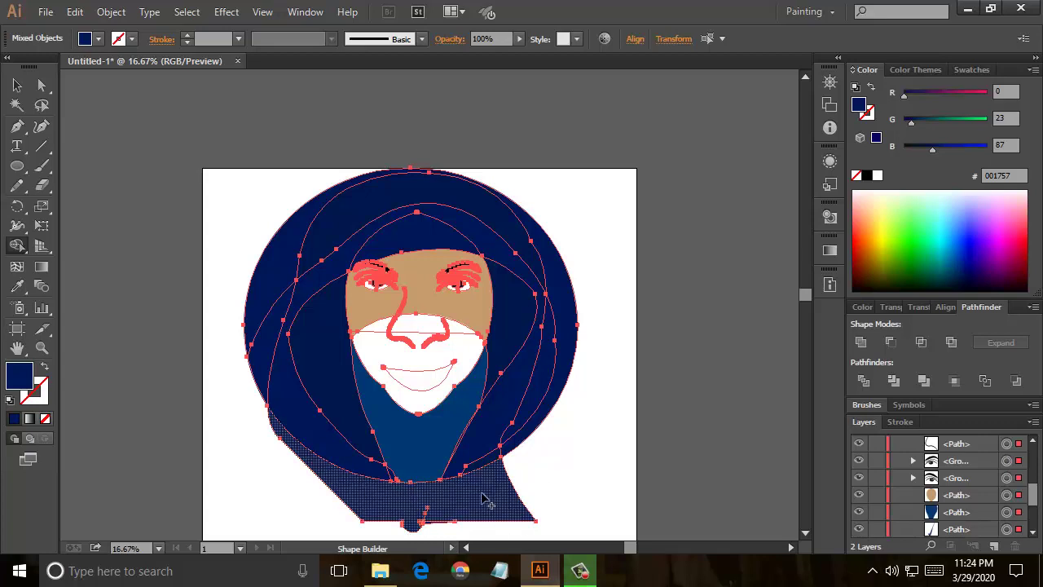
{"action": "left_click", "coordinate": [576, 472], "text": "alt"}
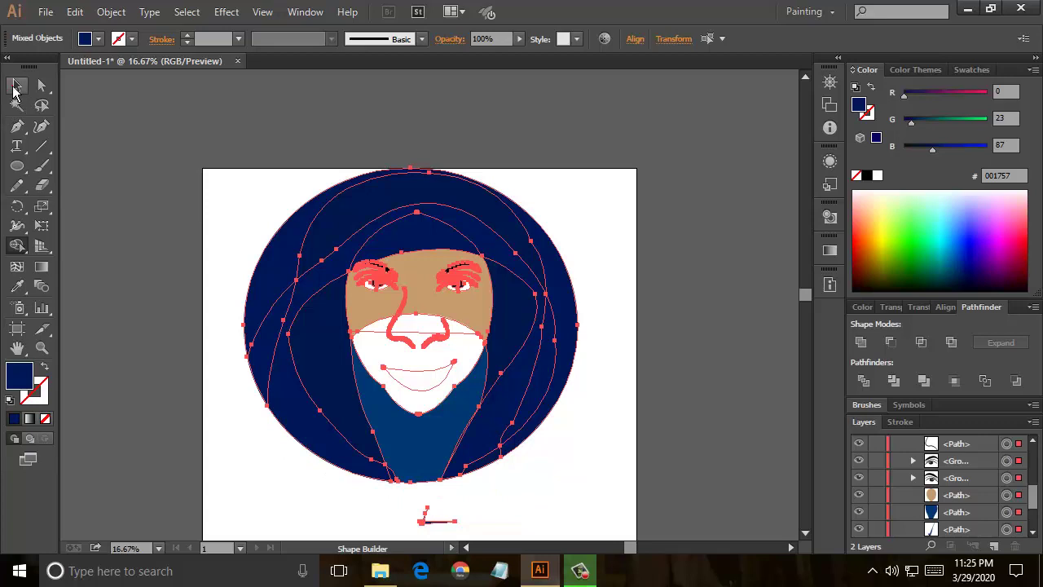
{"action": "left_click", "coordinate": [16, 86]}
{"action": "left_click", "coordinate": [579, 440]}
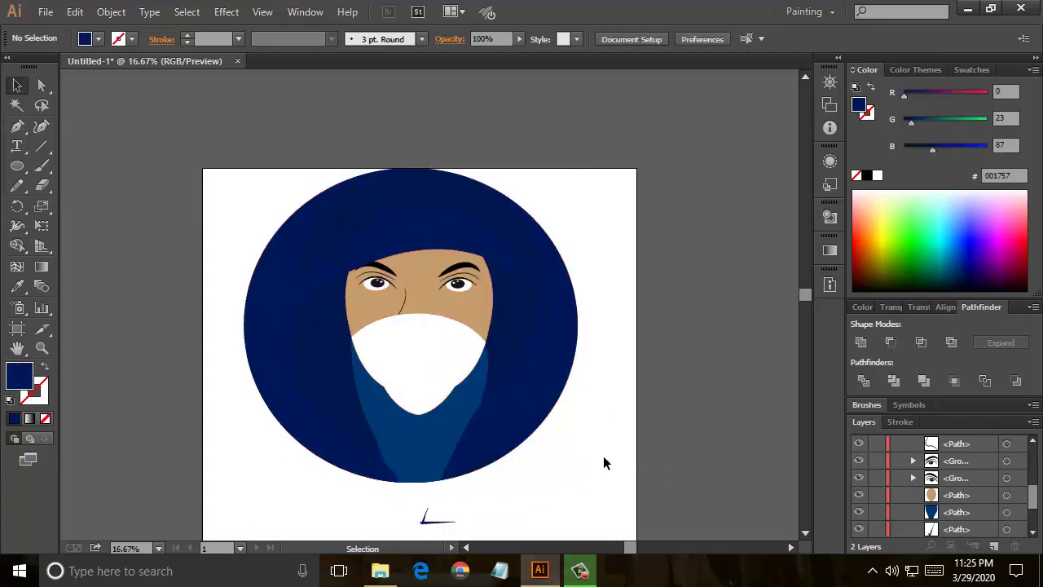
{"action": "scroll", "coordinate": [604, 457], "scroll_direction": "down", "scroll_amount": 1}
{"action": "left_click_drag", "start_coordinate": [505, 465], "coordinate": [380, 526]}
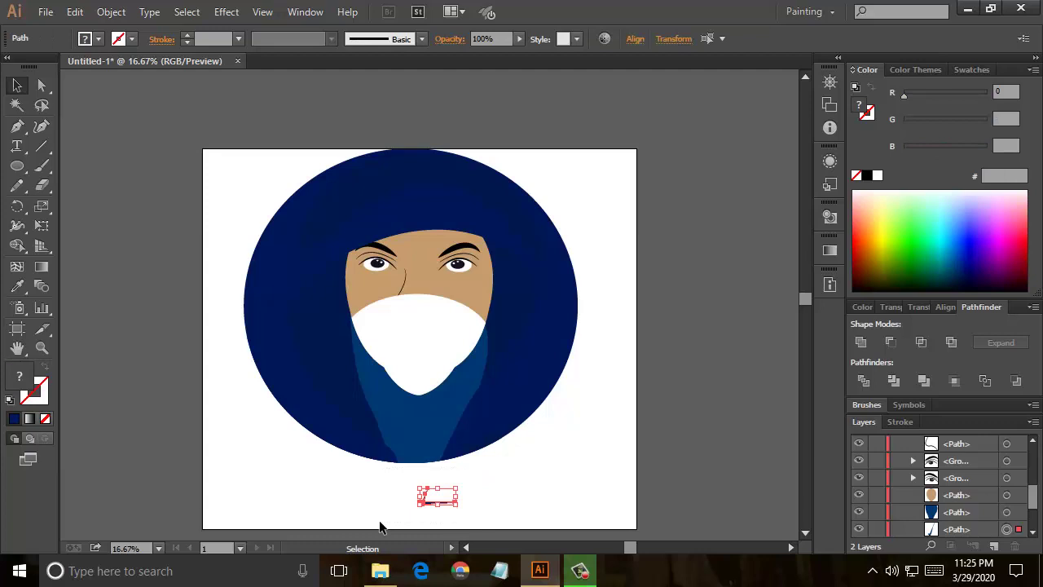
- Delete the stray stroke below the portrait and fill the background circle medium blue
{"action": "key", "text": "Delete"}
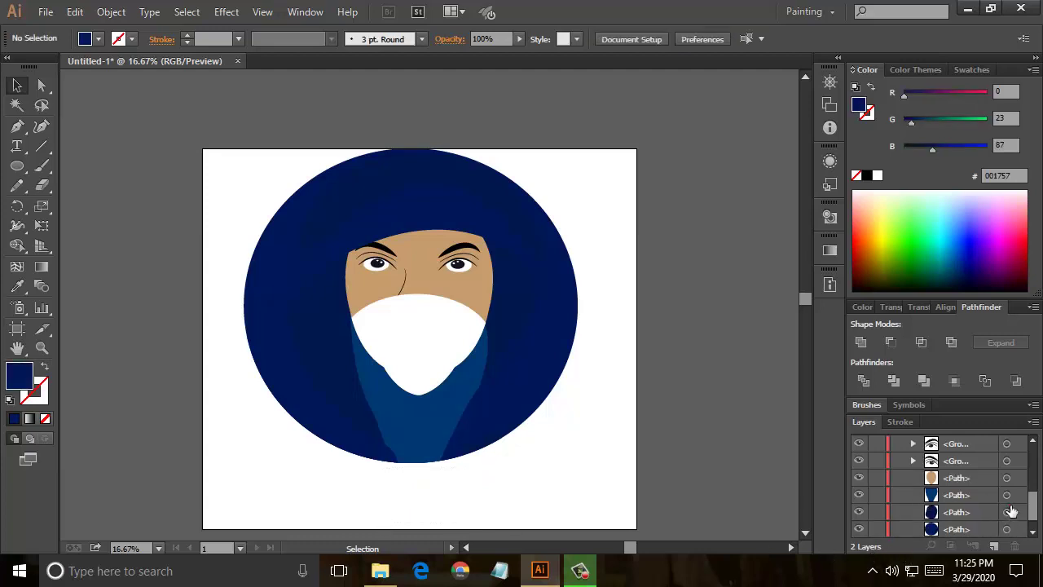
{"action": "left_click", "coordinate": [1008, 512]}
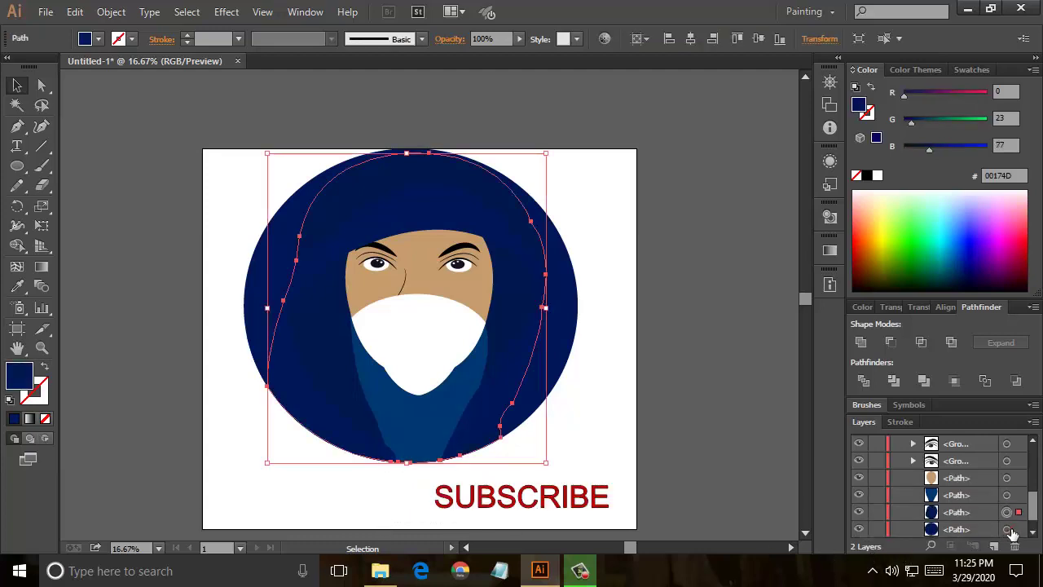
{"action": "left_click", "coordinate": [1008, 529]}
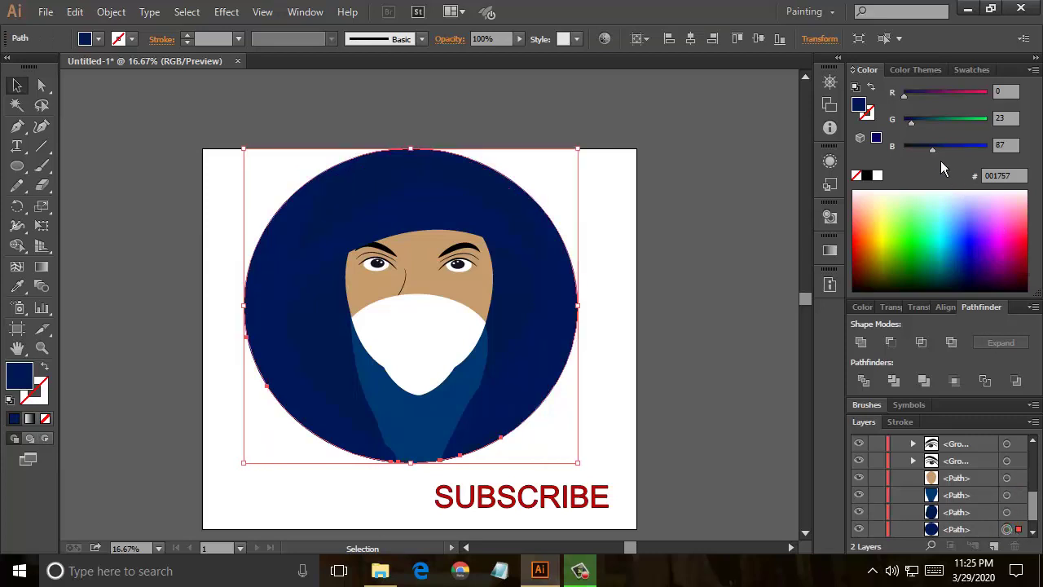
{"action": "left_click", "coordinate": [965, 71]}
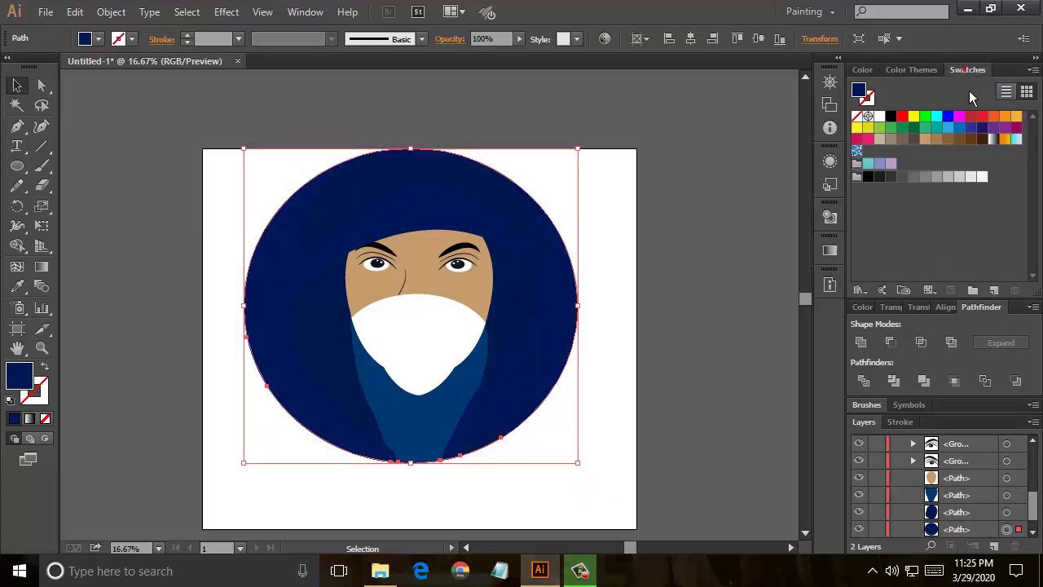
{"action": "left_click", "coordinate": [959, 128]}
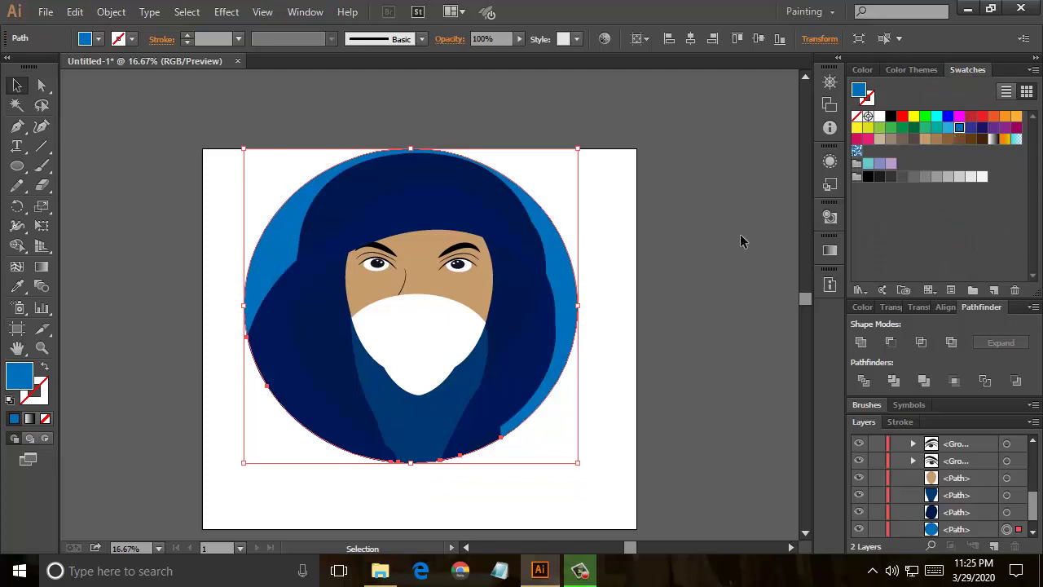
{"action": "left_click", "coordinate": [621, 266]}
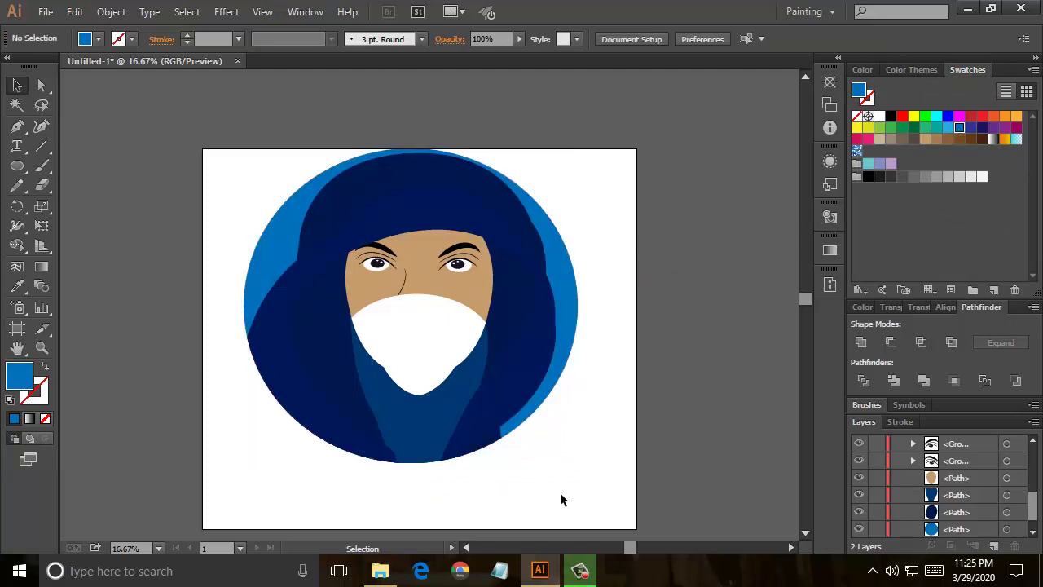
- Change the background circle's fill from blue to the beige swatch
{"action": "mouse_move", "coordinate": [483, 493]}
{"action": "left_mouse_down"}
{"action": "mouse_move", "coordinate": [264, 181]}
{"action": "mouse_move", "coordinate": [594, 347]}
{"action": "left_mouse_up"}
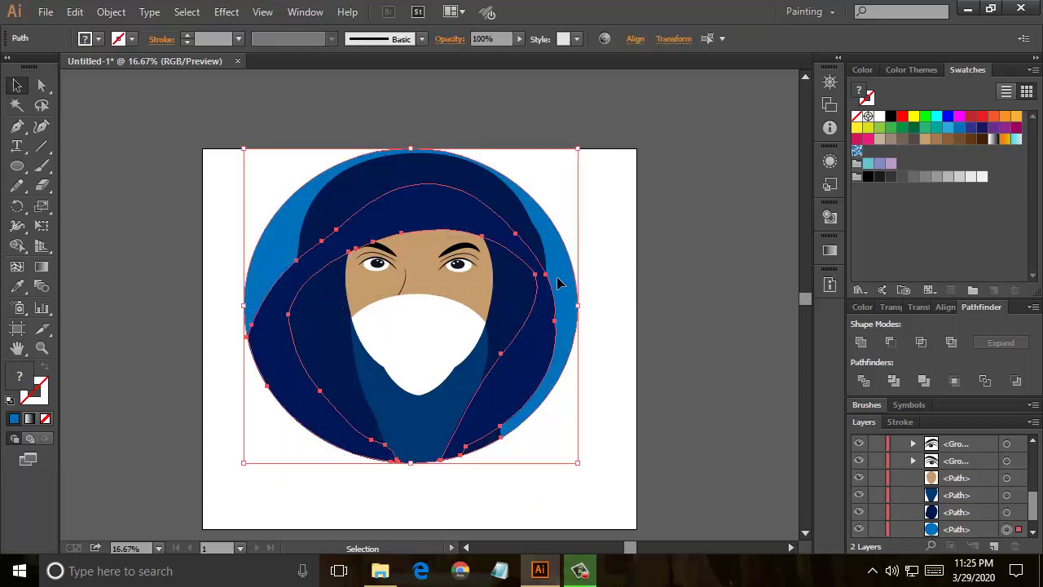
{"action": "left_click", "coordinate": [610, 293]}
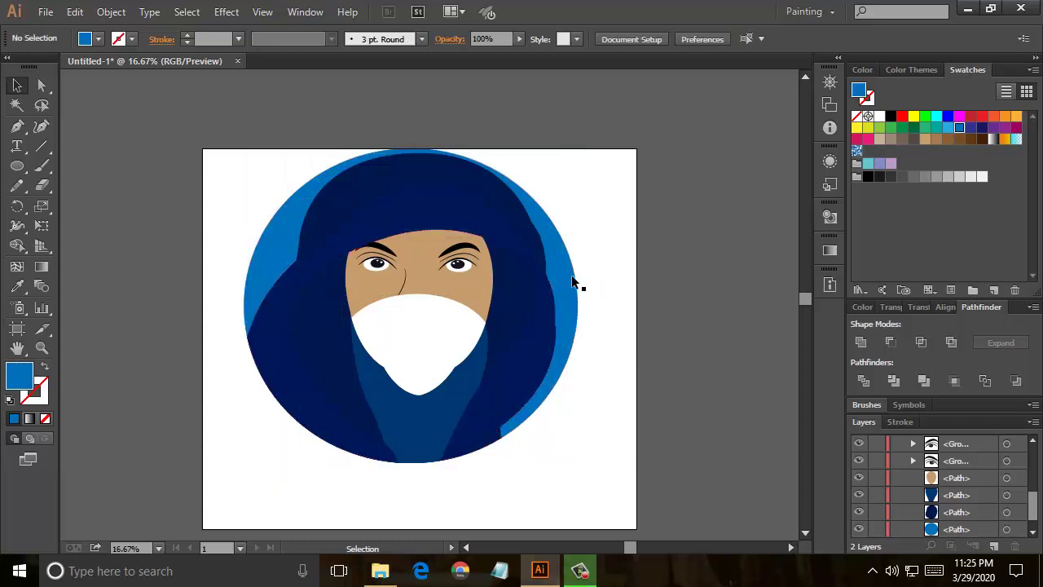
{"action": "left_click", "coordinate": [573, 281]}
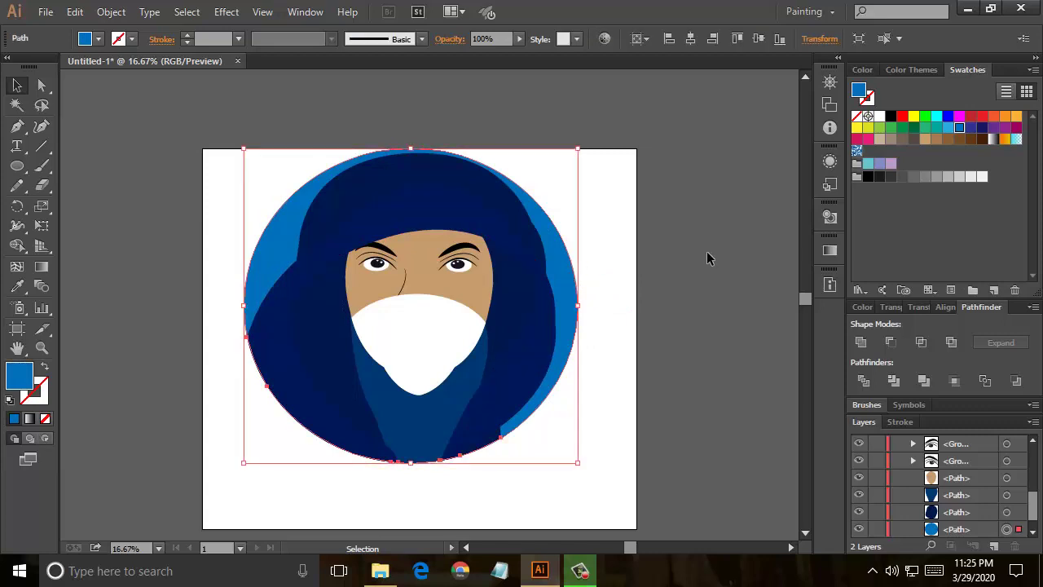
{"action": "left_click", "coordinate": [879, 177]}
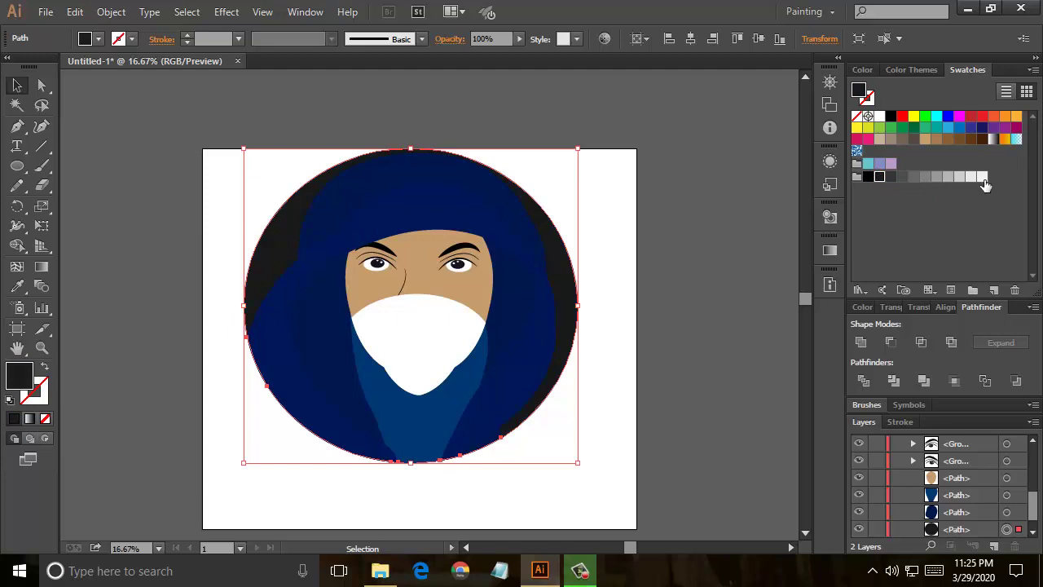
{"action": "left_click", "coordinate": [879, 140]}
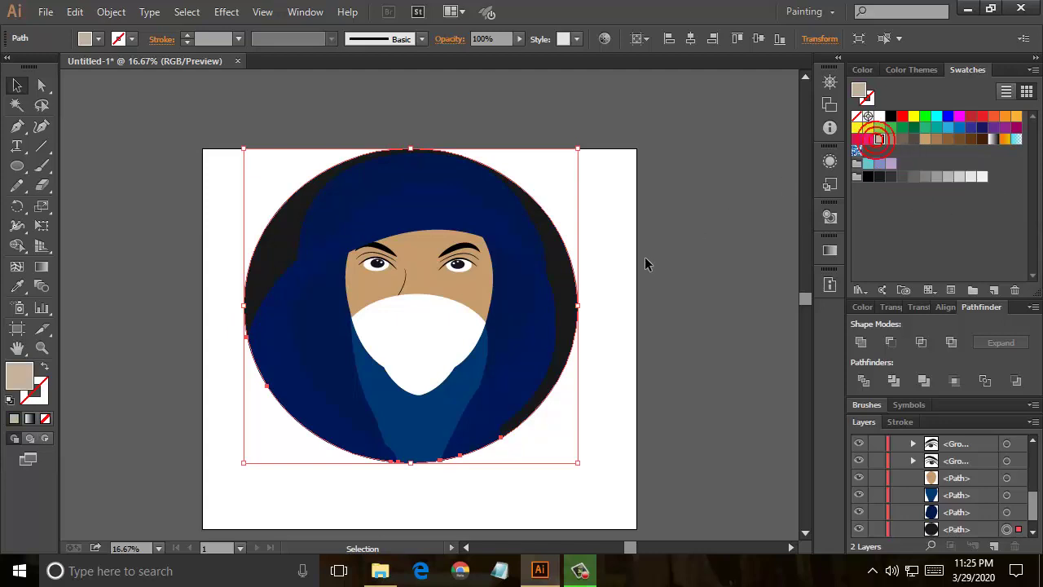
{"action": "left_click", "coordinate": [600, 288]}
{"action": "left_click_drag", "start_coordinate": [539, 496], "coordinate": [312, 233]}
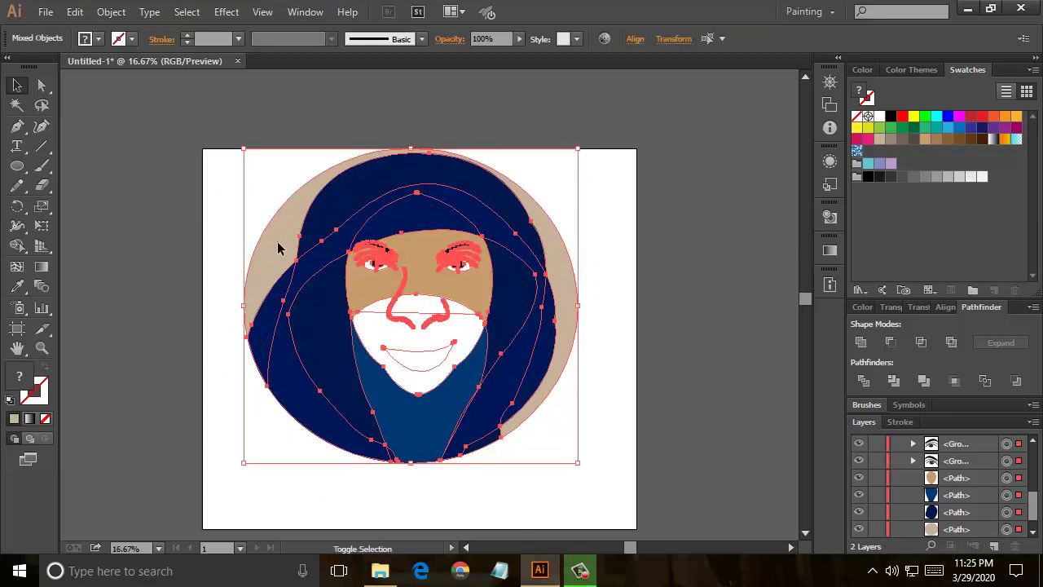
- Group the figure's parts, excluding the circle, and centre the group on the artboard
{"action": "left_click", "coordinate": [290, 256], "text": "shift"}
{"action": "right_click", "coordinate": [410, 247]}
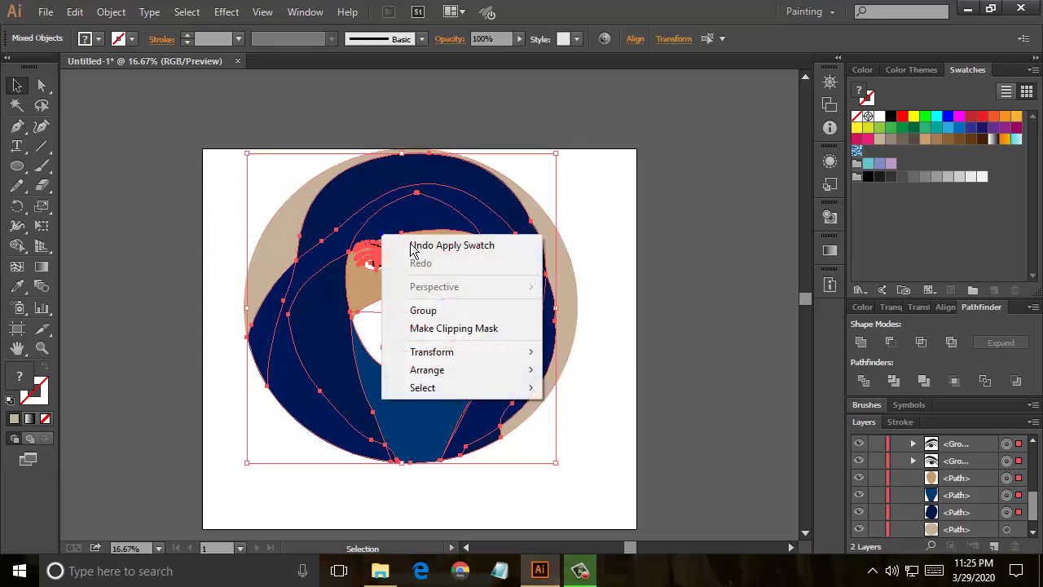
{"action": "left_click", "coordinate": [452, 311]}
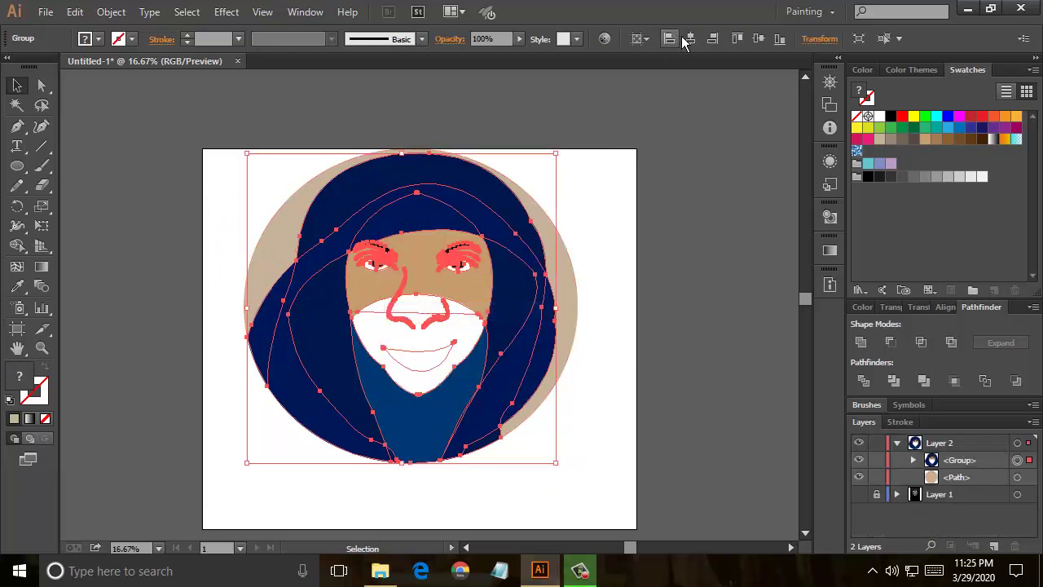
{"action": "left_click", "coordinate": [689, 39]}
{"action": "left_click", "coordinate": [754, 41]}
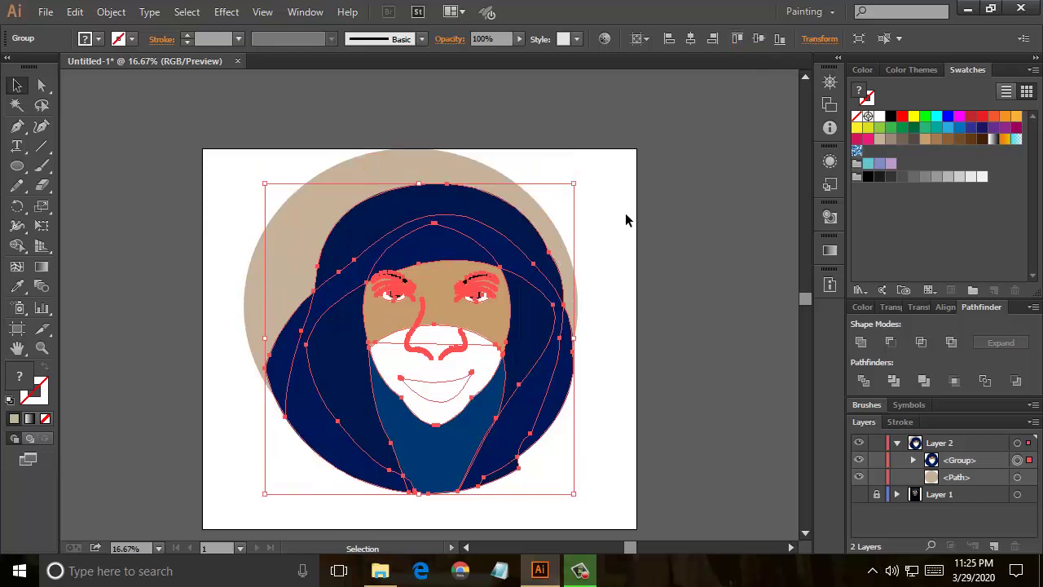
{"action": "left_click", "coordinate": [608, 249]}
- Centre the beige circle on the figure and enlarge it proportionally around the portrait
{"action": "left_click", "coordinate": [324, 208]}
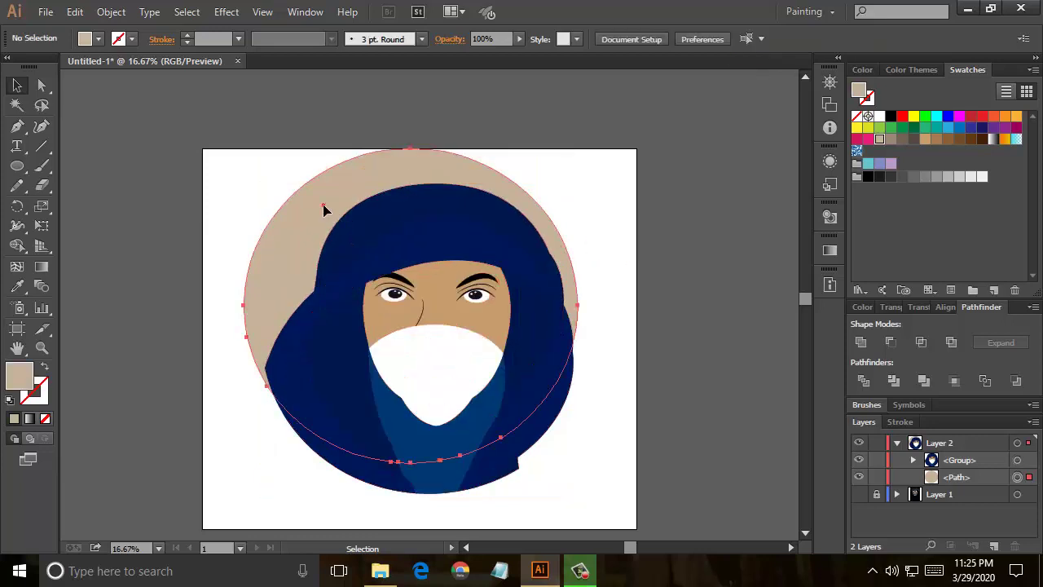
{"action": "left_click", "coordinate": [690, 40]}
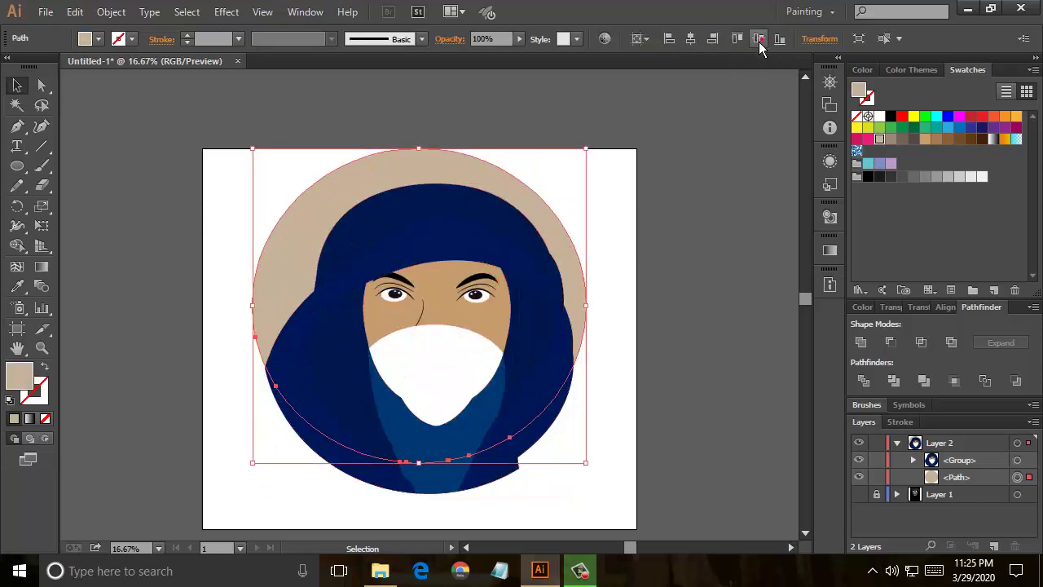
{"action": "left_click", "coordinate": [759, 39]}
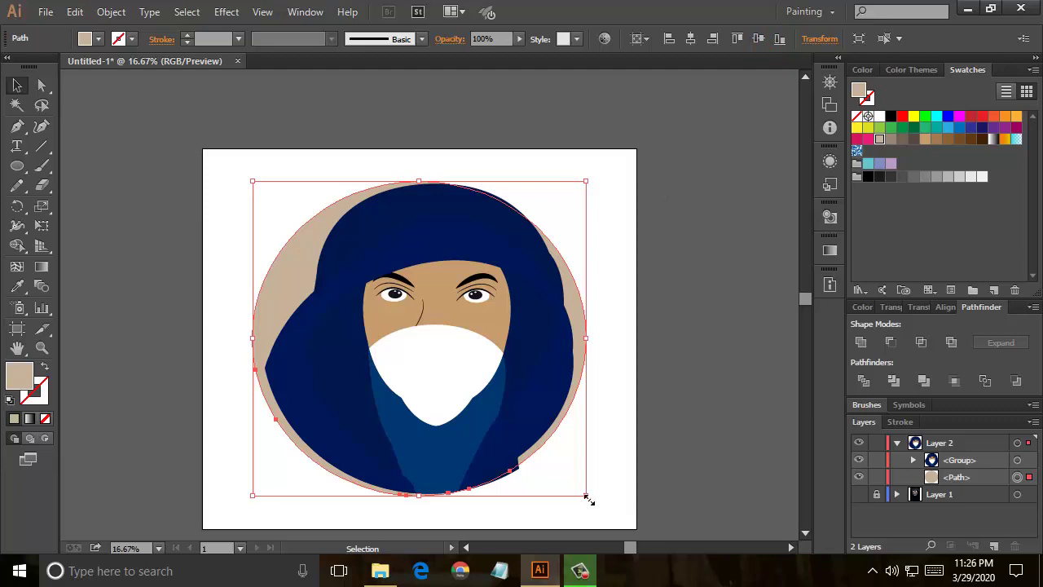
{"action": "key", "text": "shift"}
{"action": "left_click_drag", "start_coordinate": [587, 496], "coordinate": [617, 522]}
{"action": "left_click", "coordinate": [673, 420]}
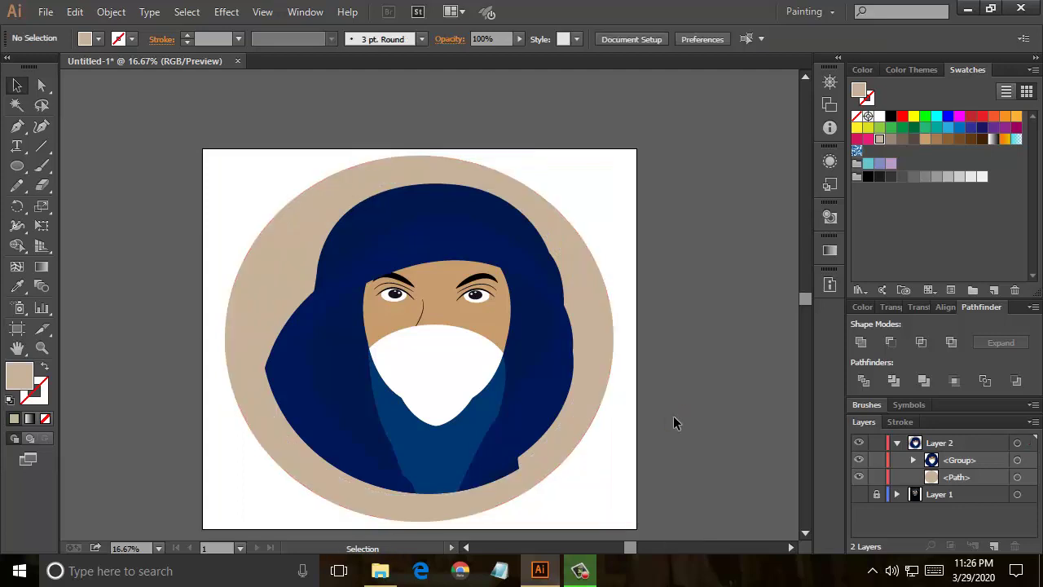
- Zoom in on the portrait and scroll down to bring the face and white mask into view
{"action": "key", "text": "ctrl+plus"}
{"action": "key", "text": "ctrl+plus"}
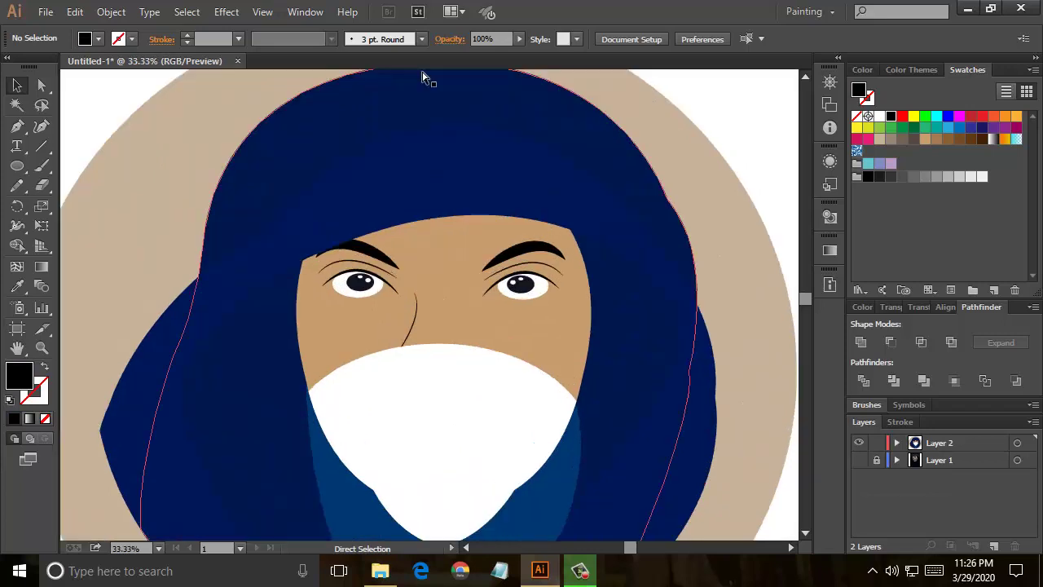
{"action": "key", "text": "ctrl+plus"}
{"action": "key", "text": "ctrl+plus"}
{"action": "key", "text": "v"}
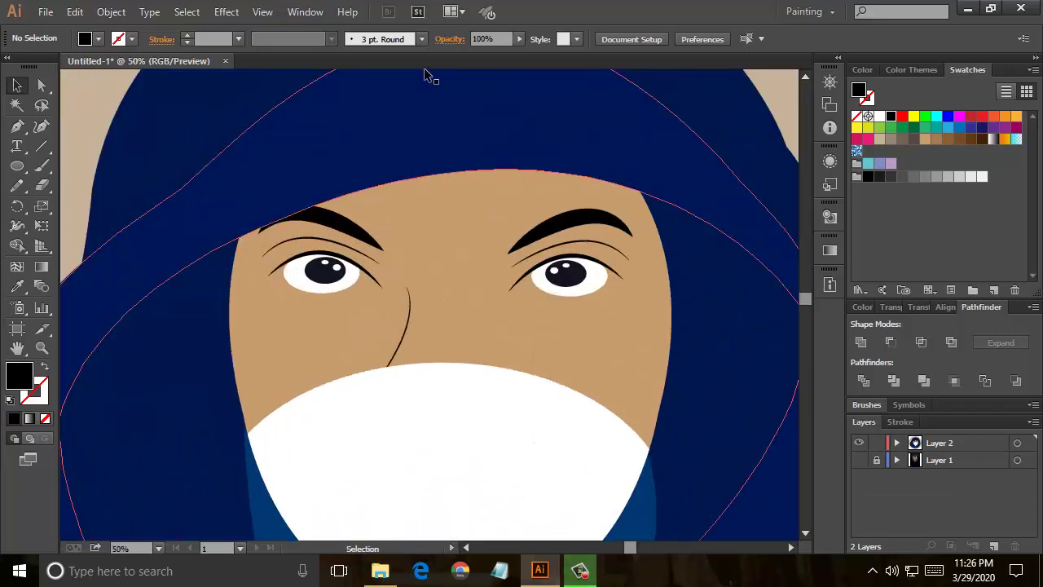
{"action": "scroll", "coordinate": [495, 208], "scroll_direction": "down", "scroll_amount": 3}
{"action": "scroll", "coordinate": [496, 217], "scroll_direction": "down", "scroll_amount": 2}
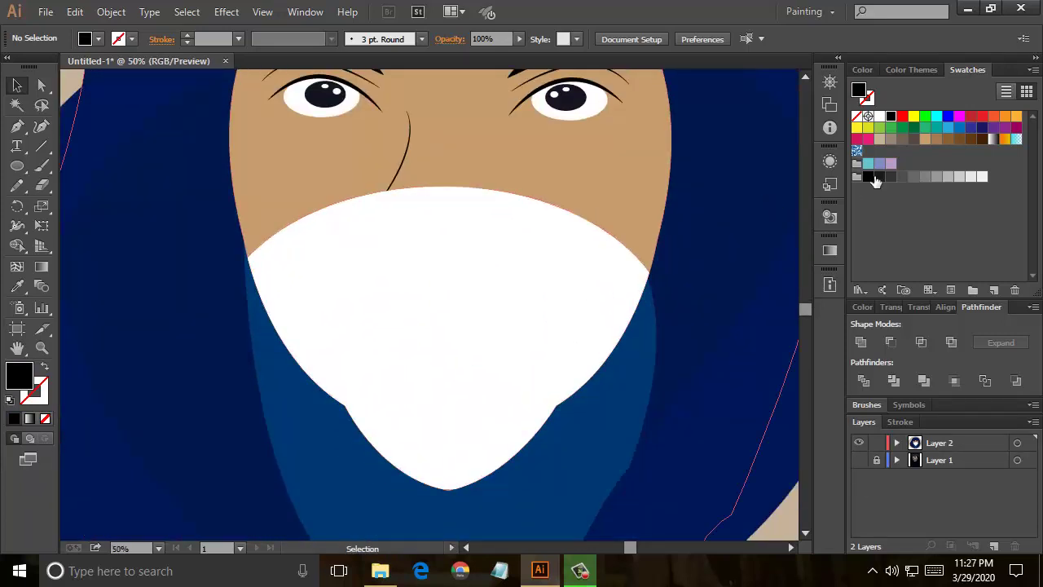